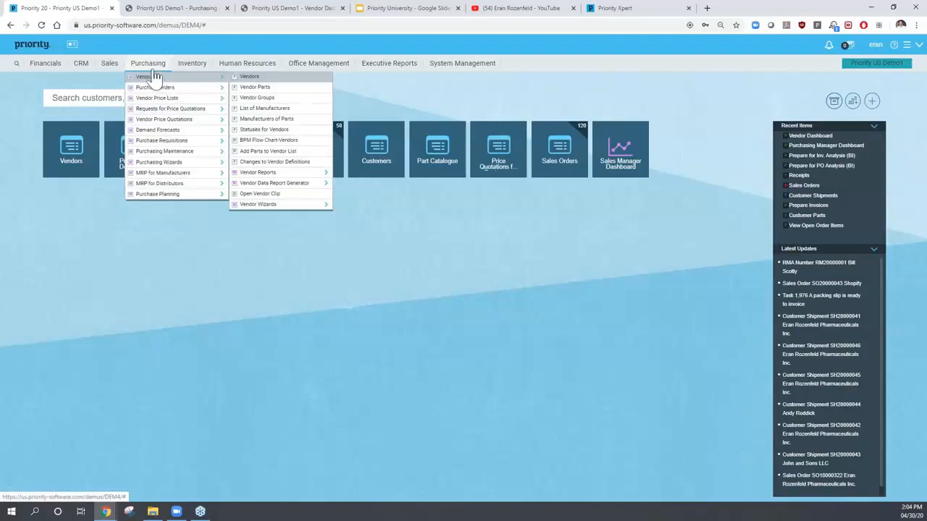
- Open Purchasing > Vendors > Vendors and switch it to full single-record display (F4)
left_click(276, 85)
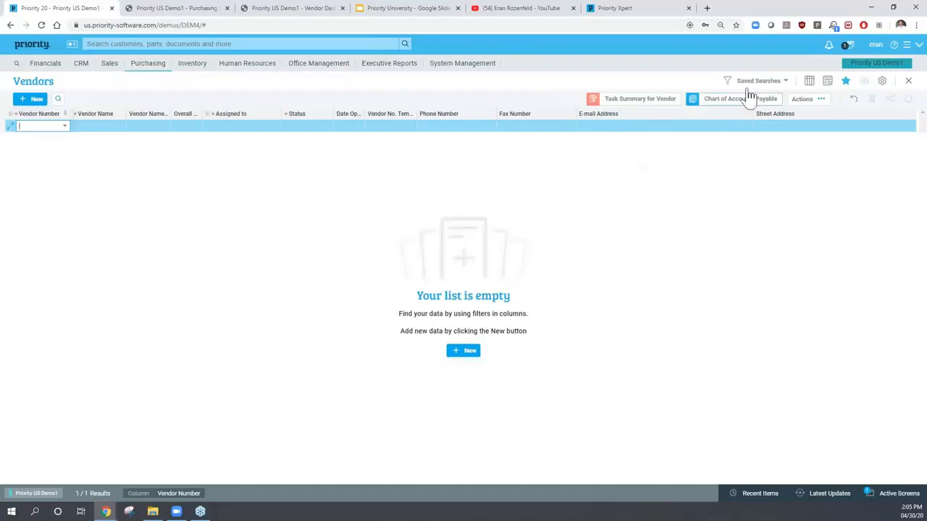
left_click(810, 83)
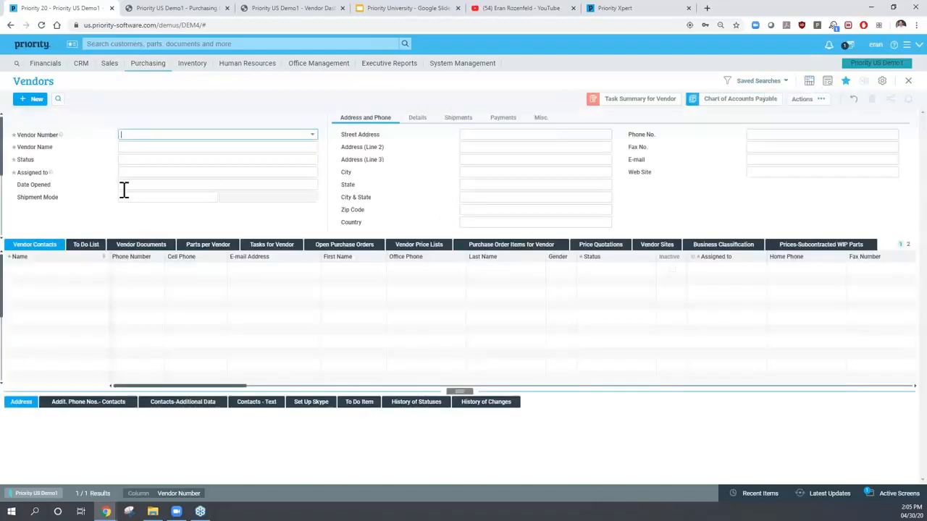
- Enter 'New Vendor - Webinar' as the new vendor's name
left_click(124, 147)
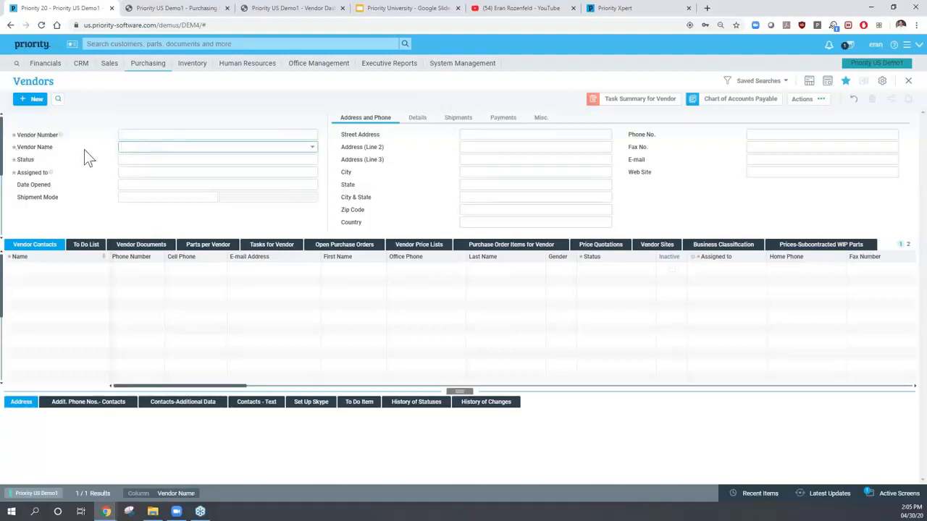
left_click(139, 135)
left_click(135, 147)
type("New Vendor - Webinar")
left_click(142, 162)
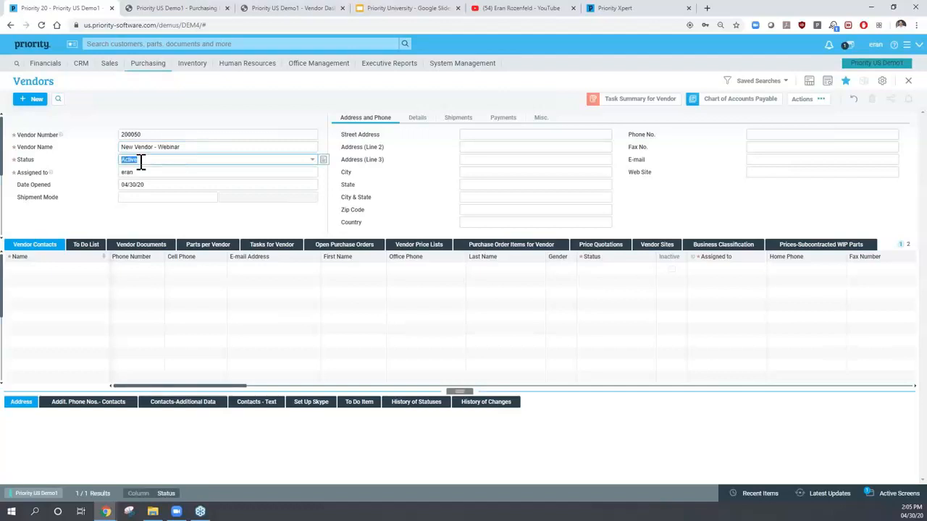
- Confirm vendor number 200050 and keep status Active after reviewing the status options and help
left_click(133, 135)
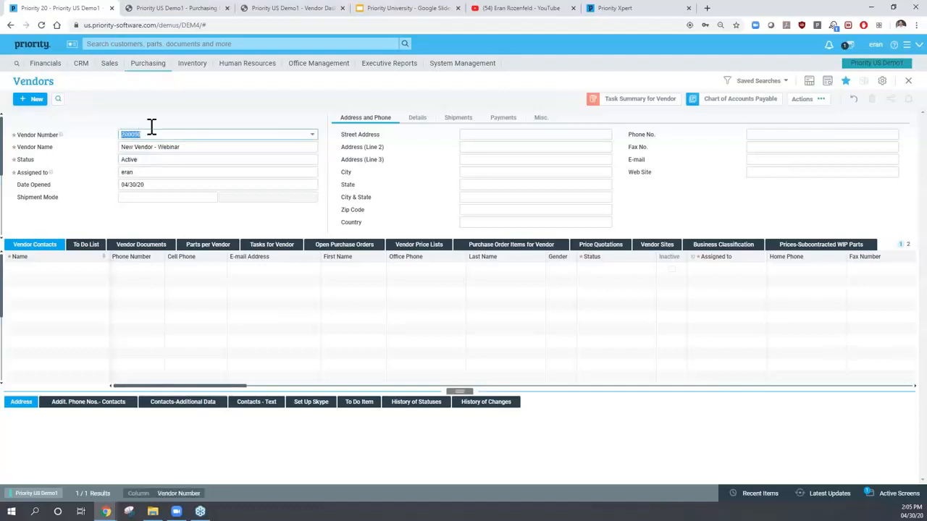
left_click(144, 164)
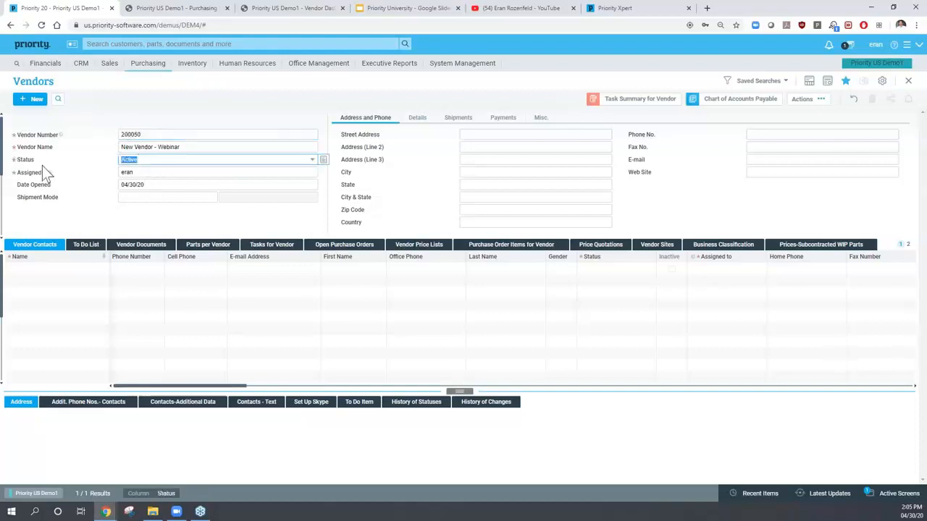
left_click(318, 161)
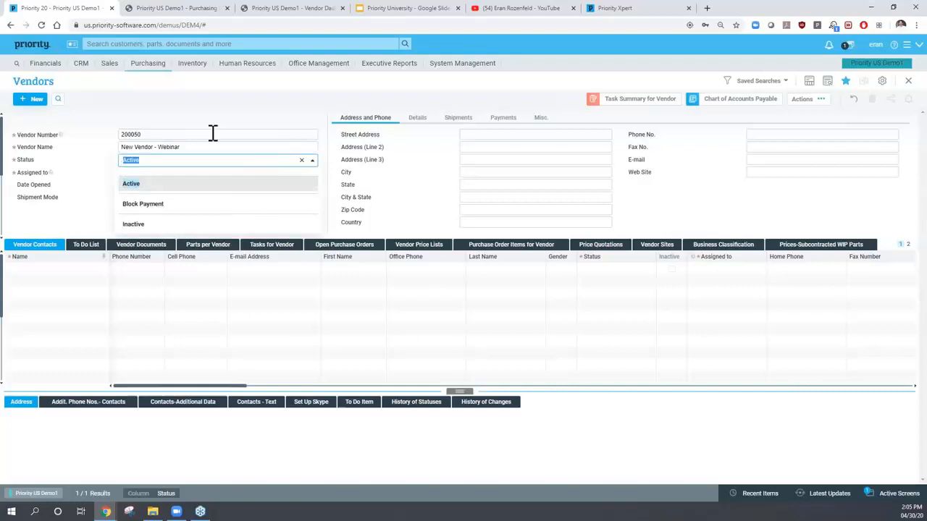
left_click(82, 219)
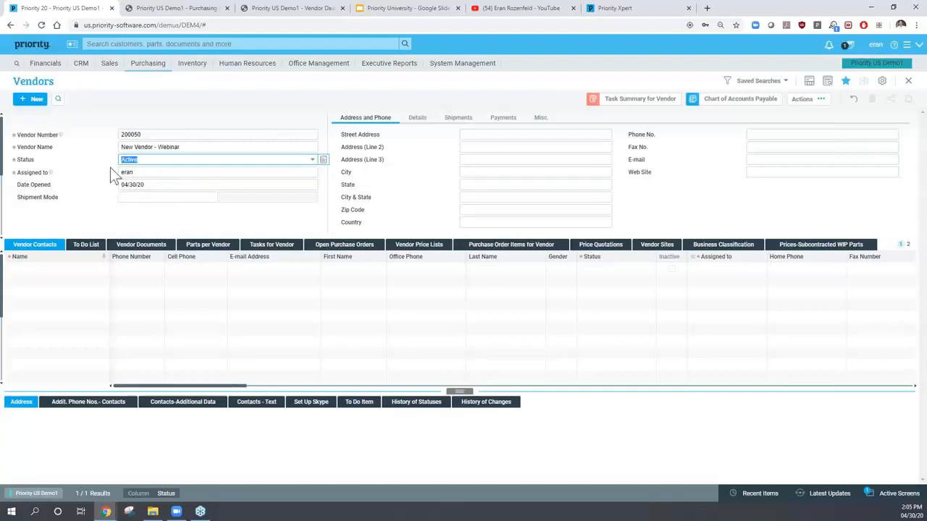
left_click(166, 160)
key("F1")
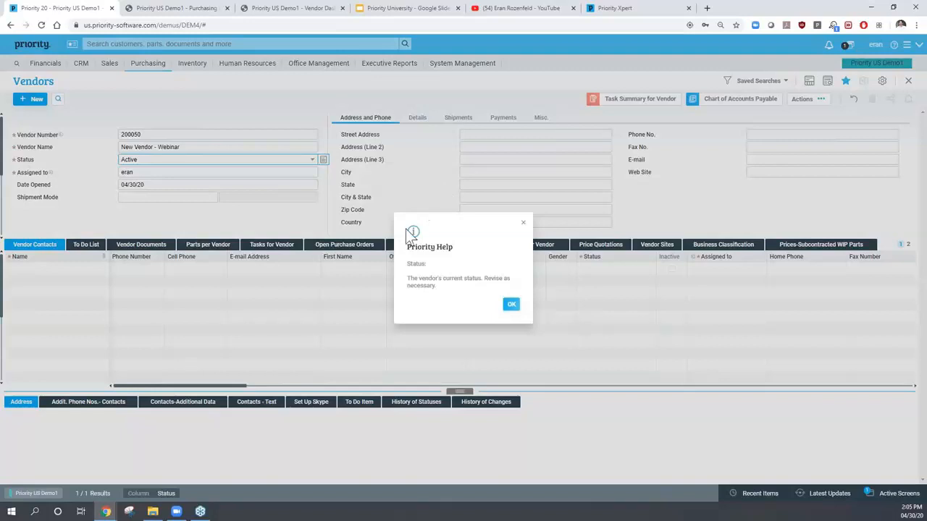
left_click(511, 305)
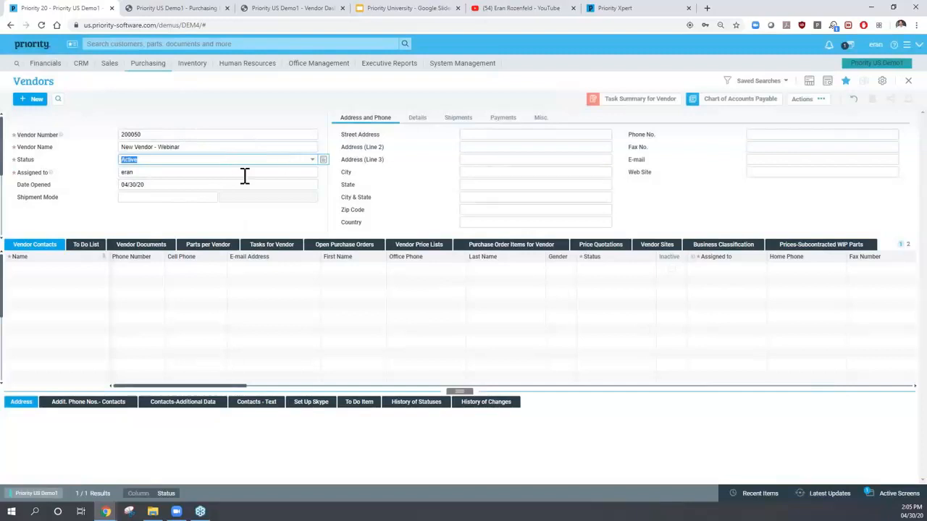
left_click(487, 139)
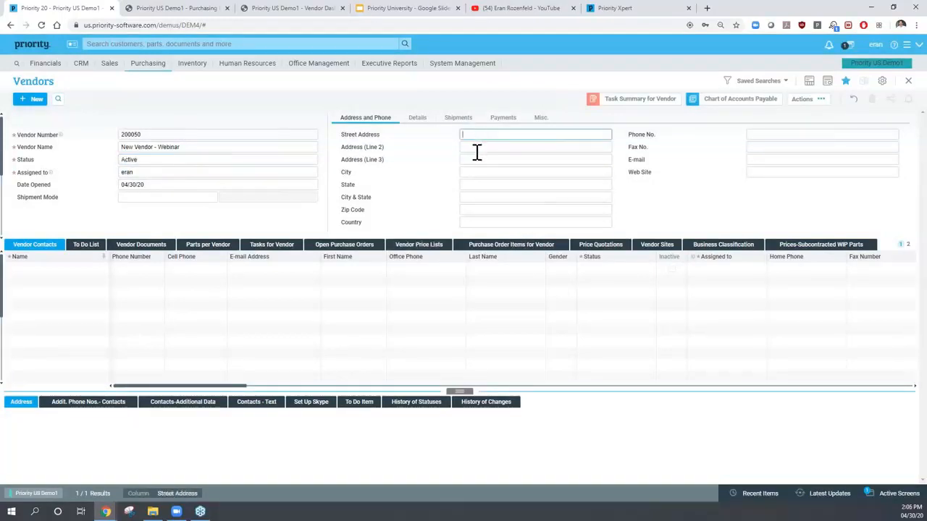
left_click(479, 172)
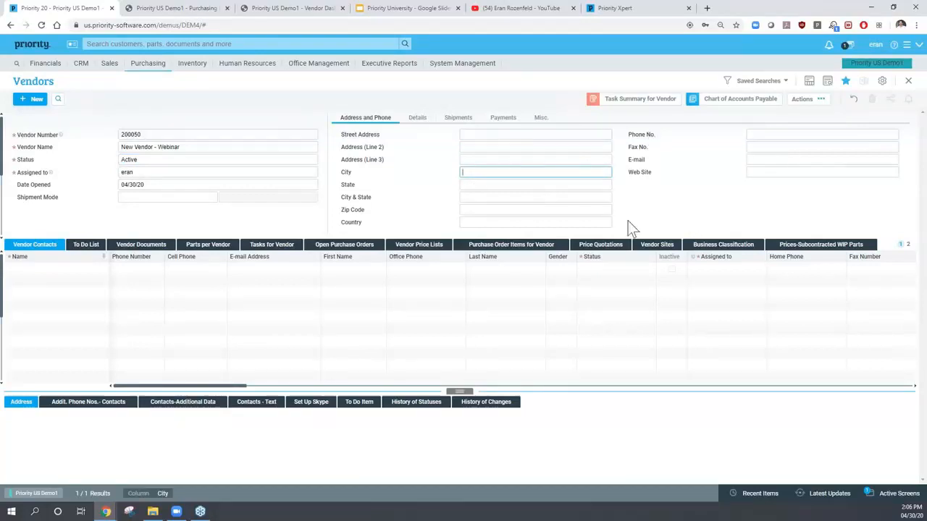
left_click(417, 118)
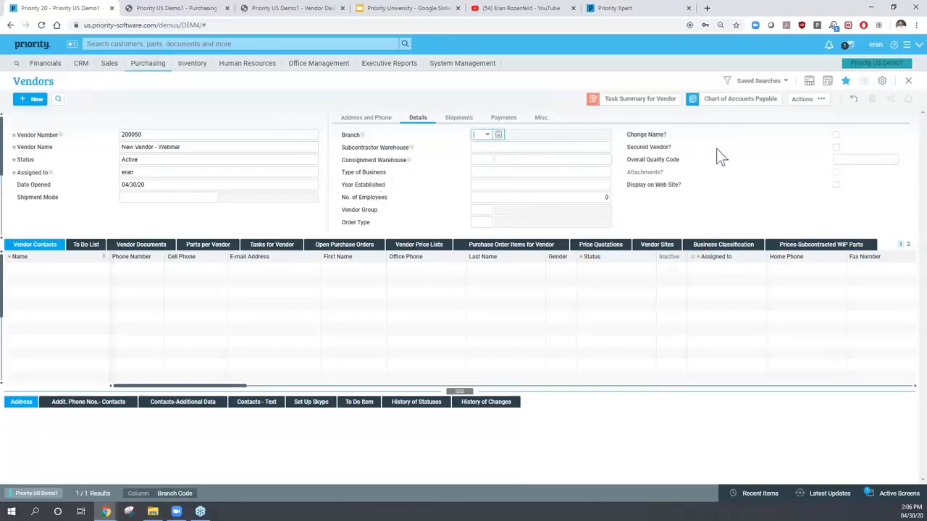
left_click(454, 122)
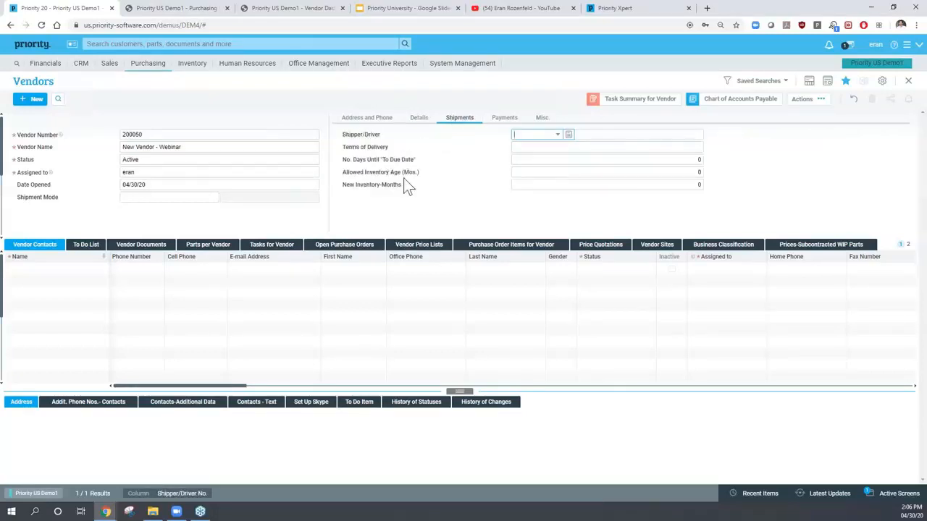
left_click(509, 120)
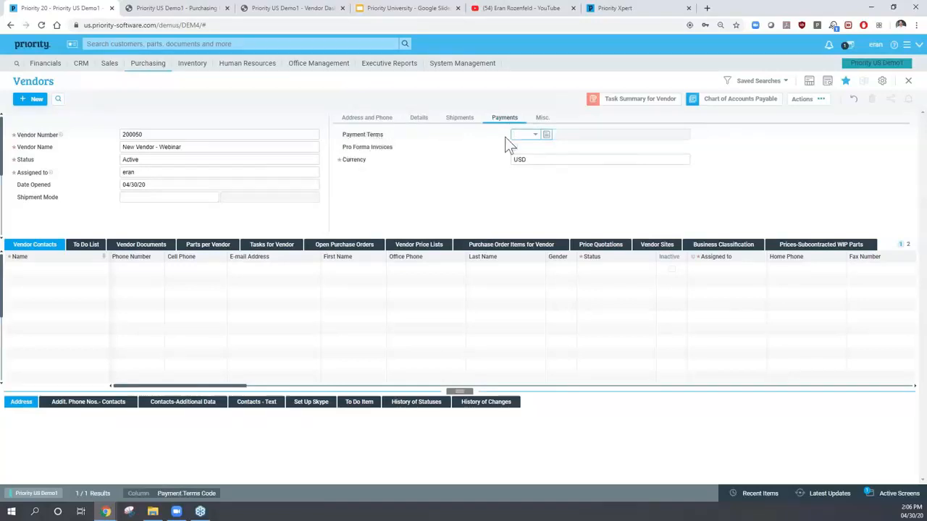
left_click(538, 139)
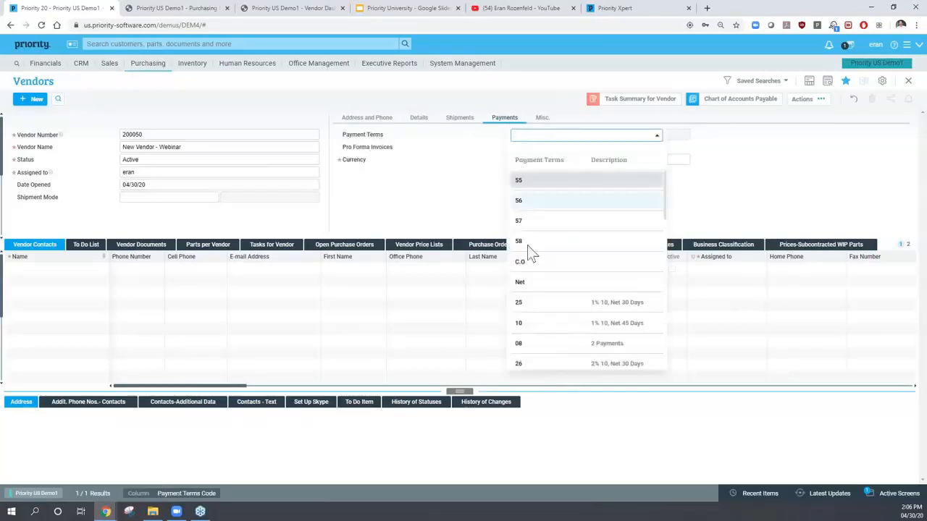
left_click(465, 153)
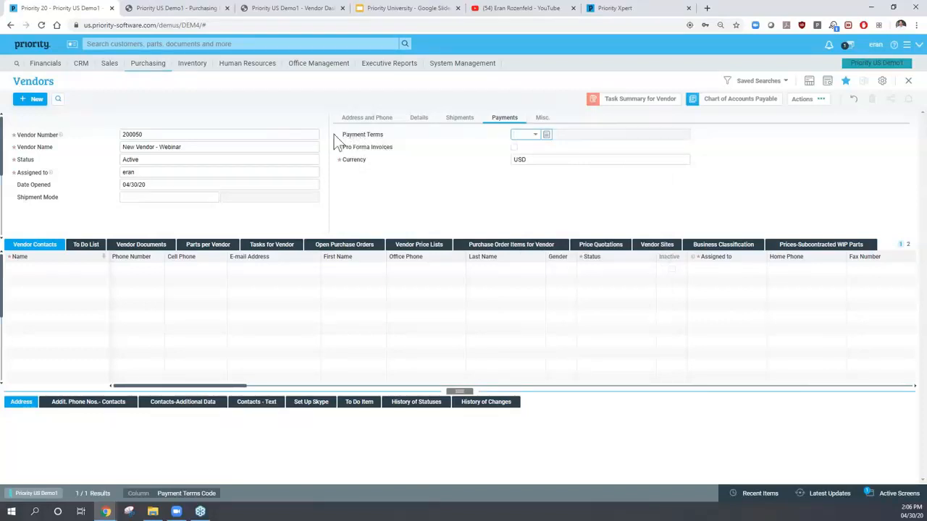
left_click(514, 159)
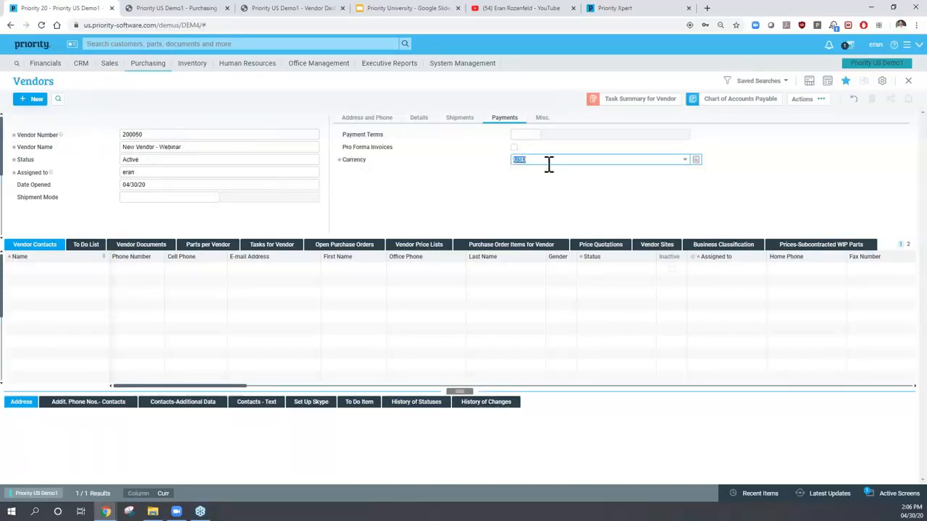
left_click(541, 117)
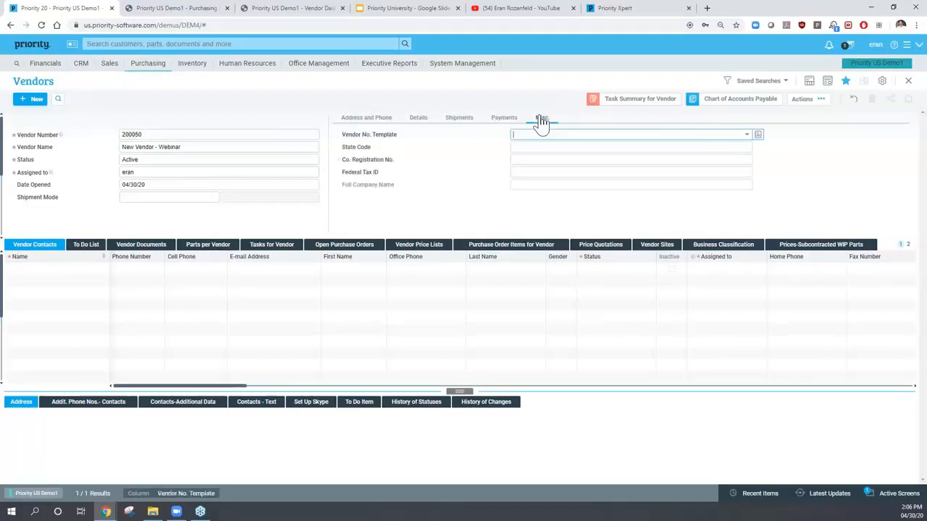
left_click(351, 122)
left_click(154, 136)
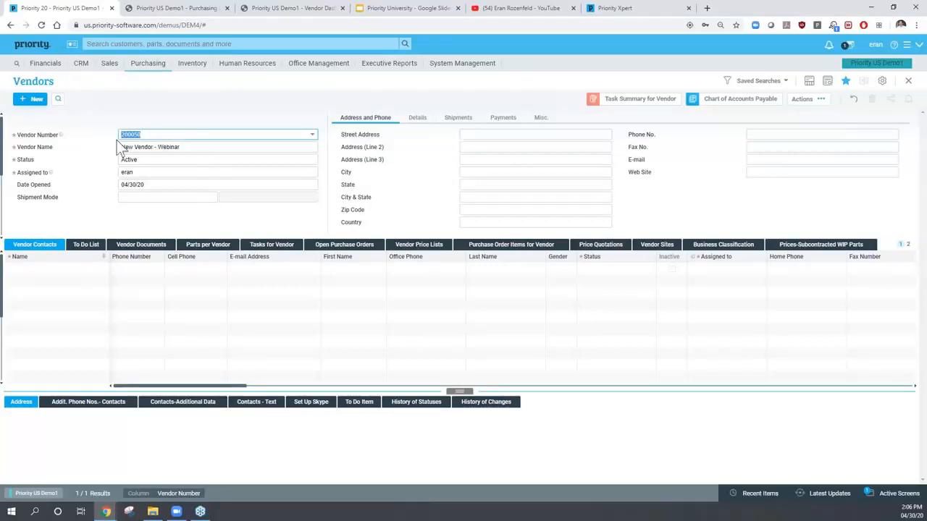
- Open Financial Parameters for Vendors from Actions and confirm creating account 200050
left_click(804, 101)
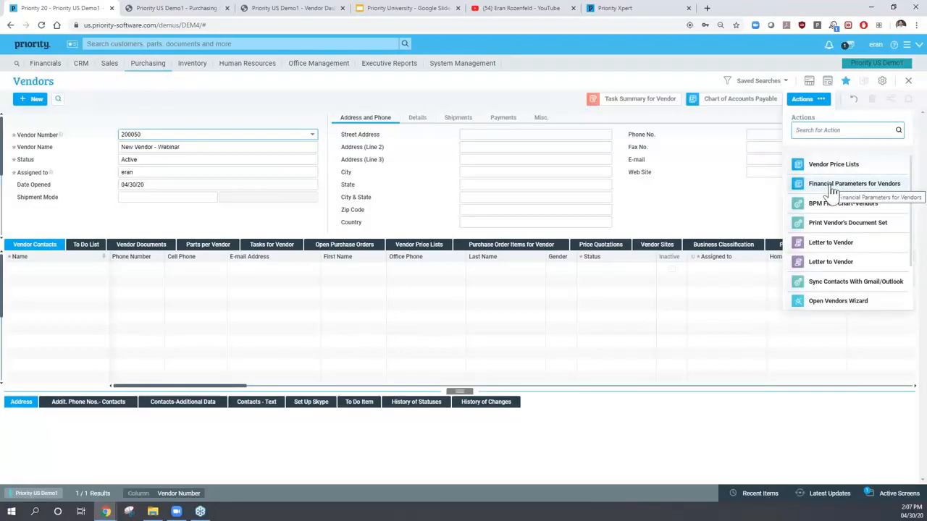
left_click(155, 137)
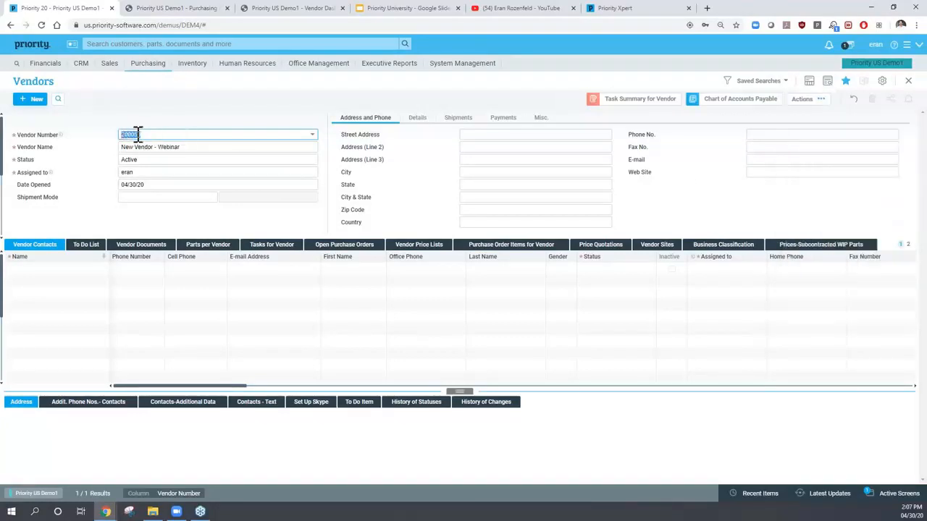
left_click(804, 108)
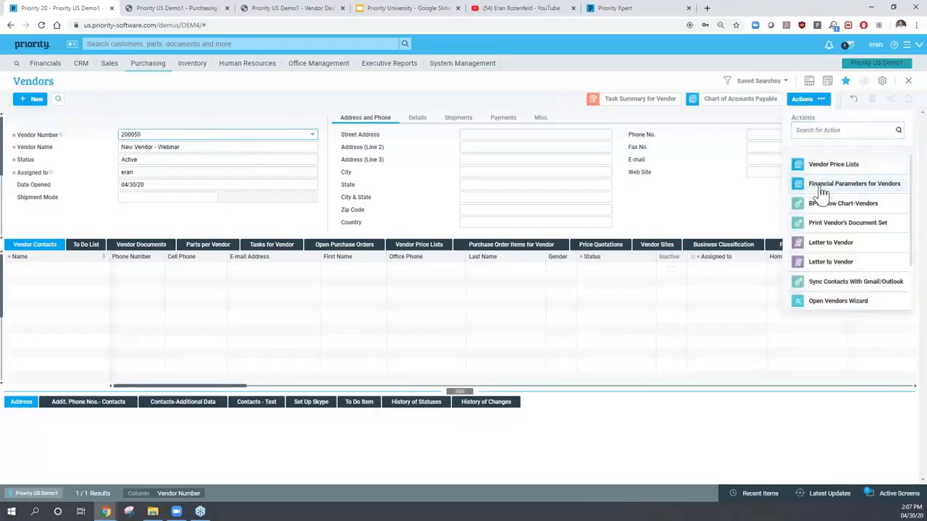
left_click(820, 187)
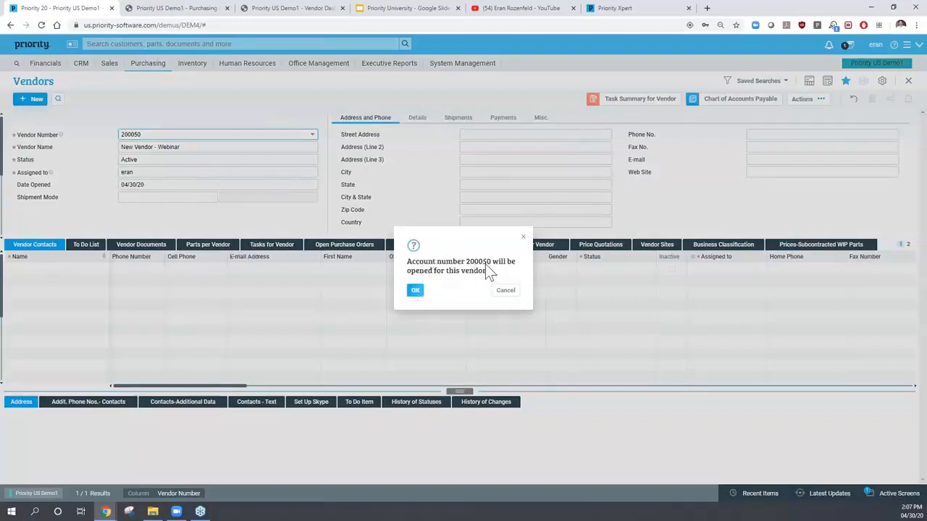
left_click(415, 291)
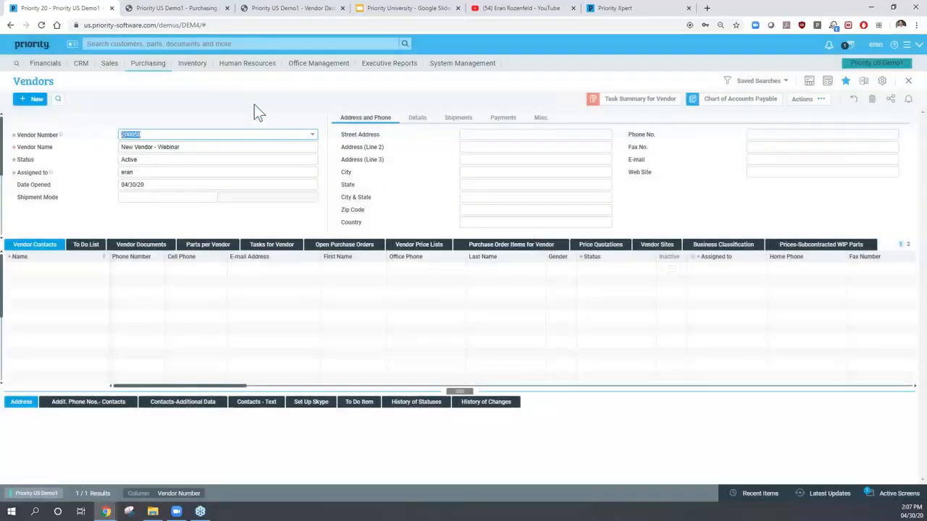
key("F11")
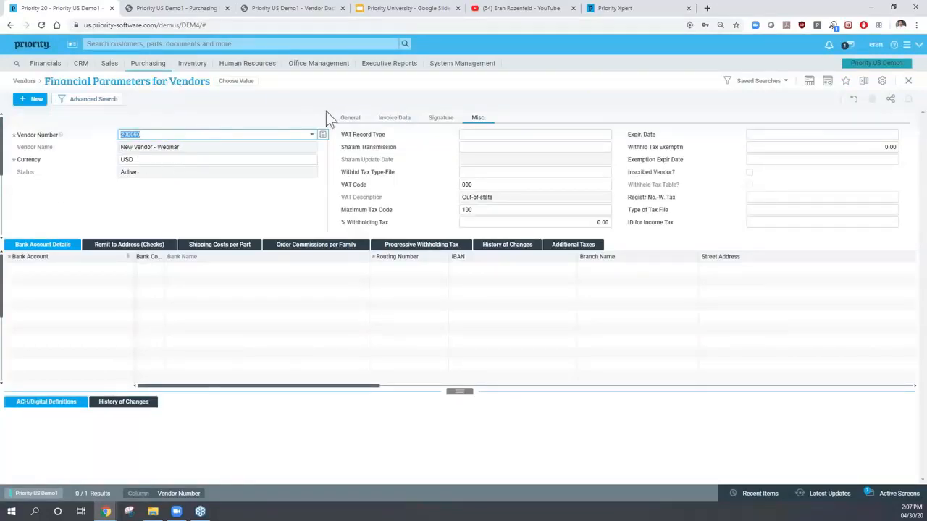
- Review the general and invoice-data financial parameters, then close them back to vendor 200050
left_click(352, 119)
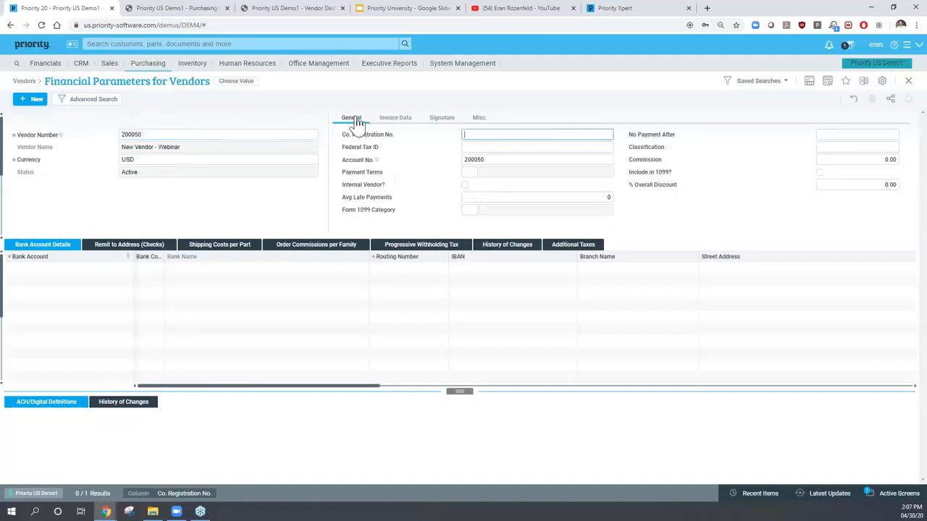
left_click(481, 149)
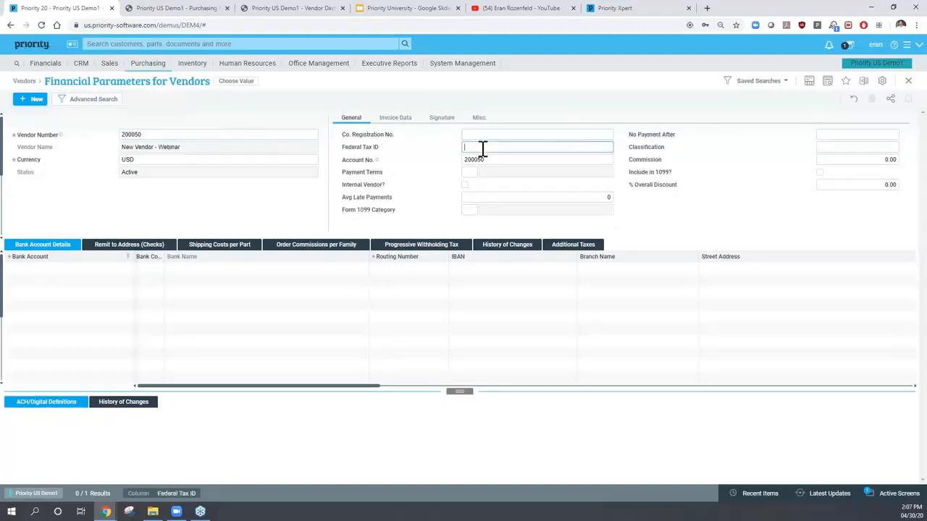
left_click(467, 173)
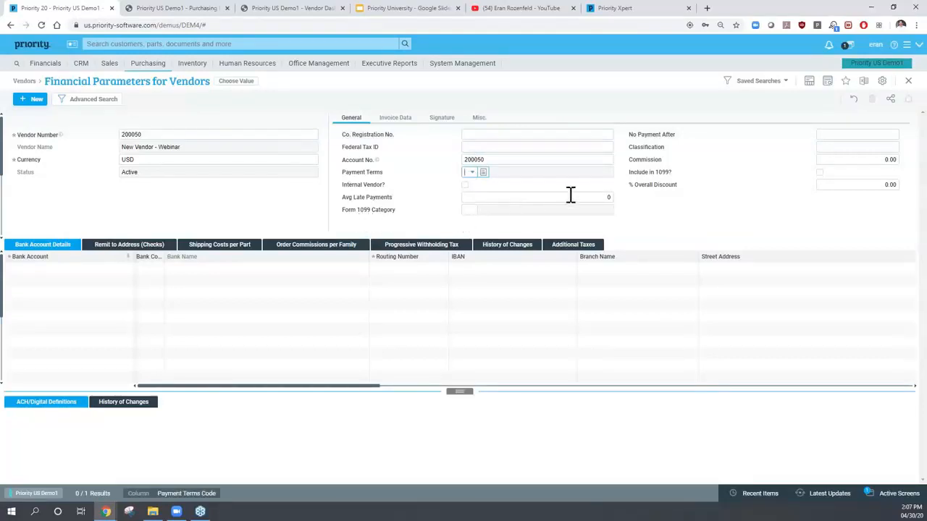
left_click(399, 120)
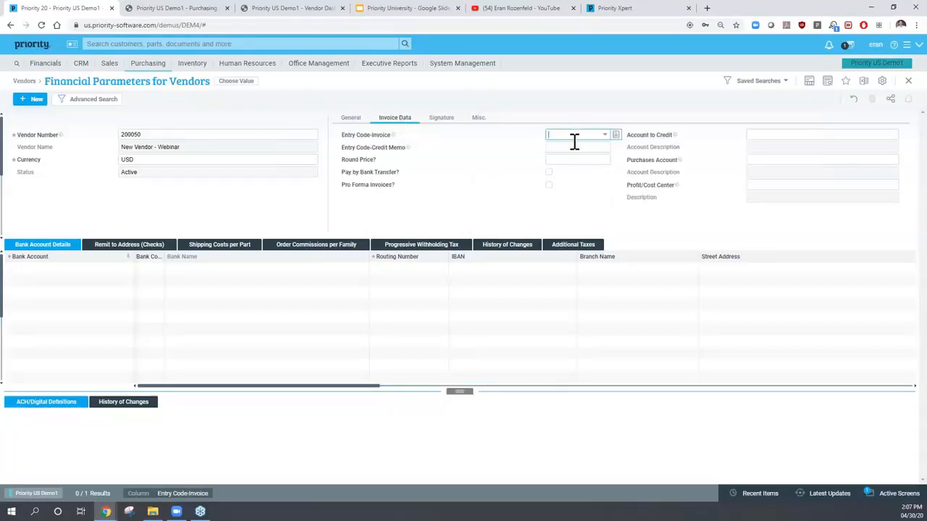
key("F1")
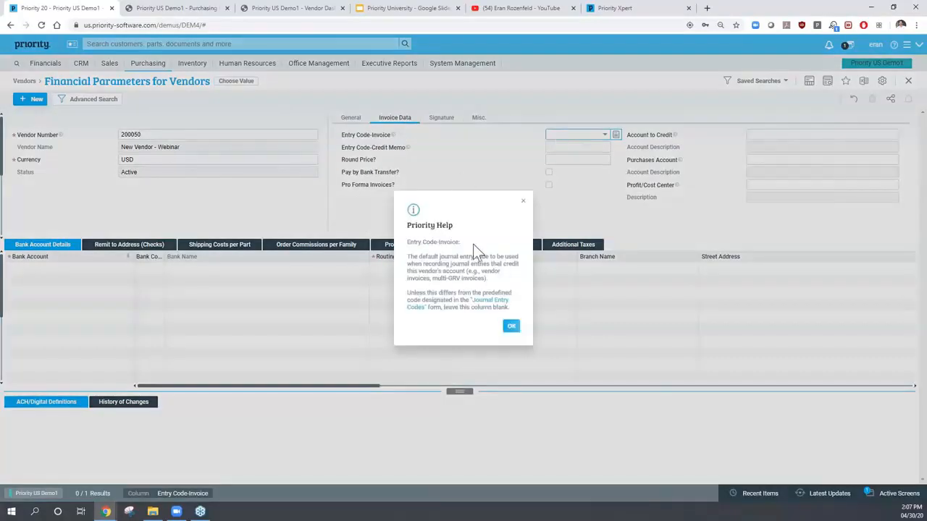
left_click(522, 202)
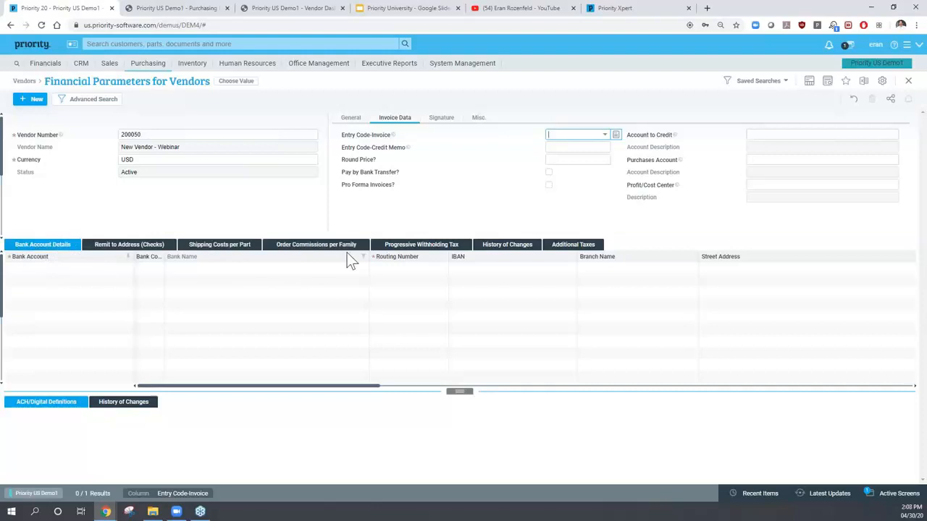
left_click(160, 134)
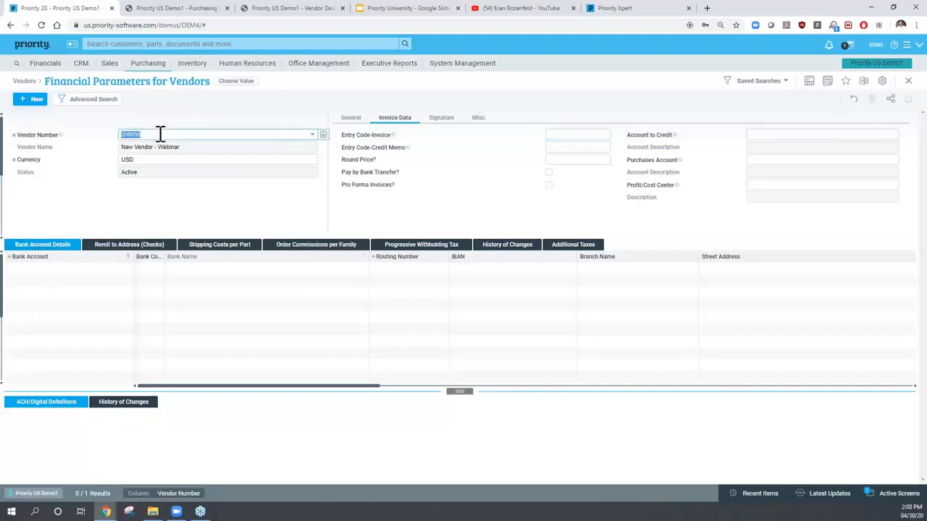
key("Escape")
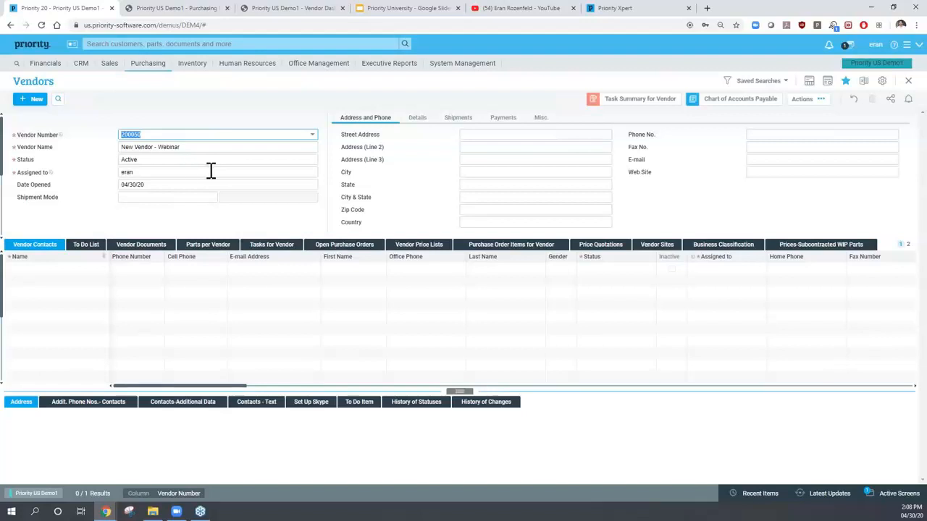
- Browse the Vendor Contacts and Vendor Documents tabs, then show Parts per Vendor
left_click(46, 265)
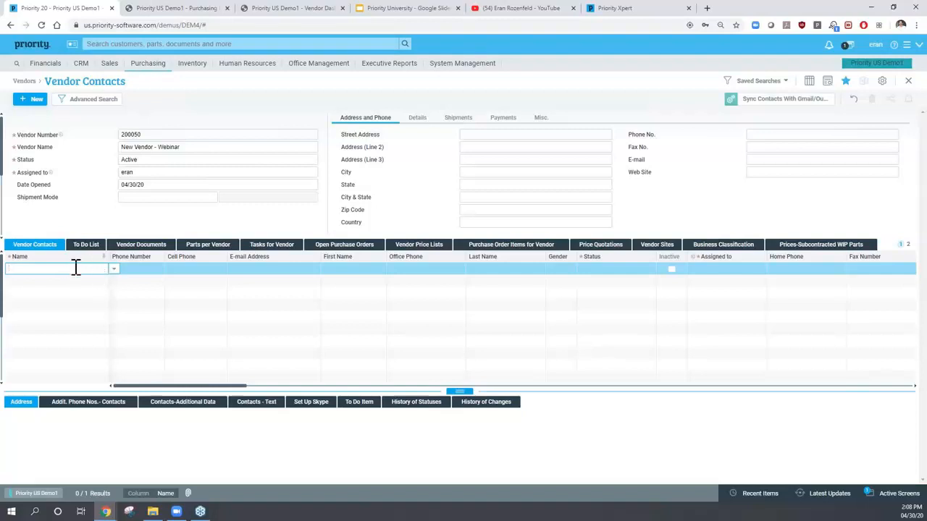
left_click(145, 269)
left_click(200, 269)
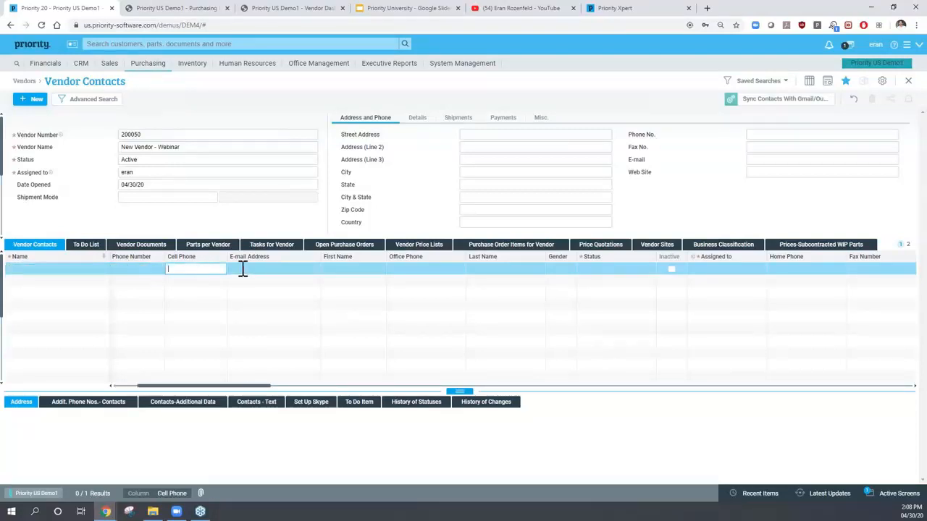
left_click(136, 250)
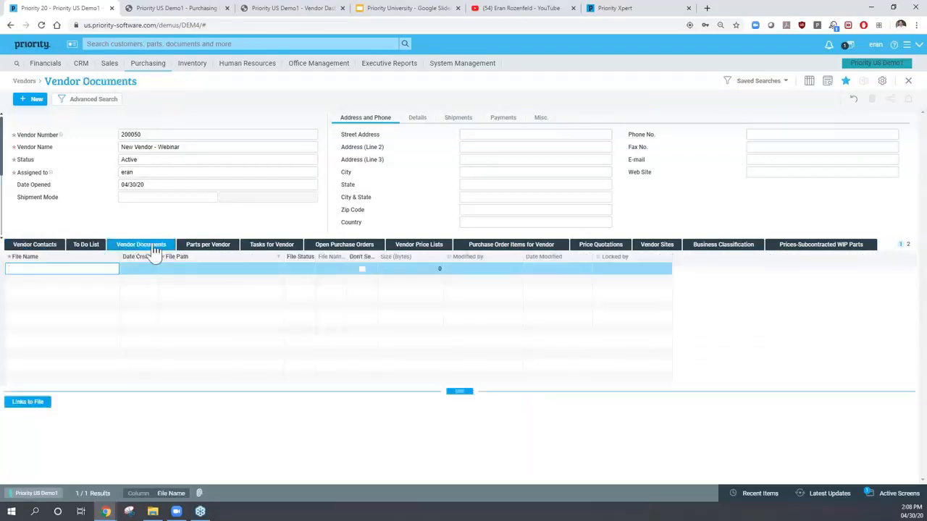
left_click(184, 268)
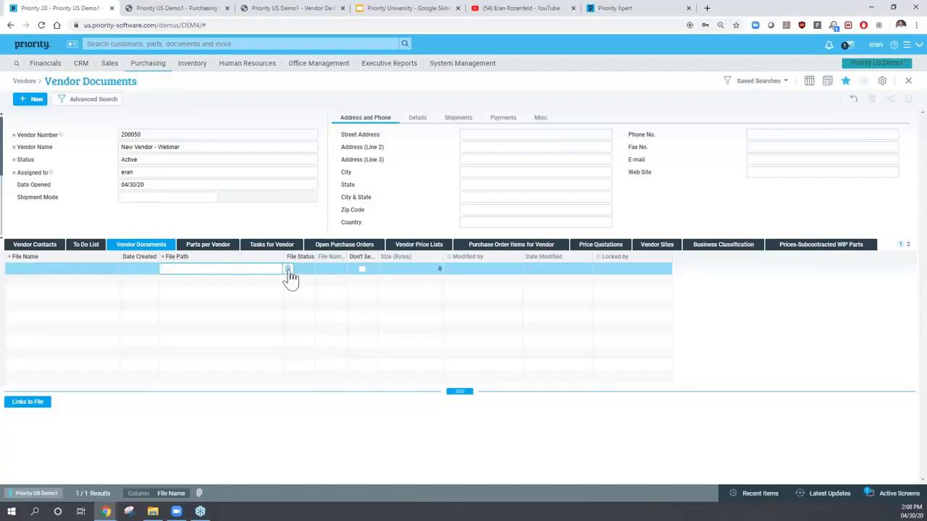
left_click(201, 249)
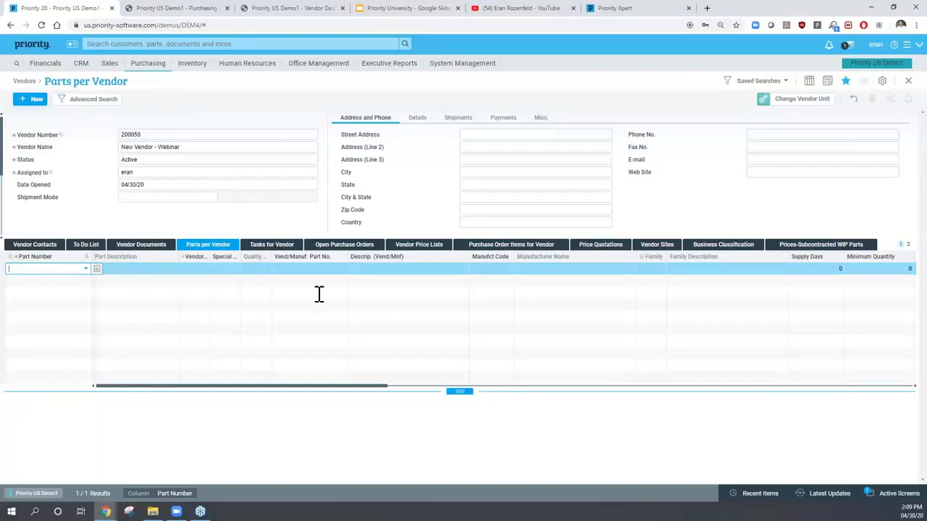
- Check the Tasks, Open Purchase Orders and Vendor Price Lists tabs, then return to the home dashboard
left_click(276, 246)
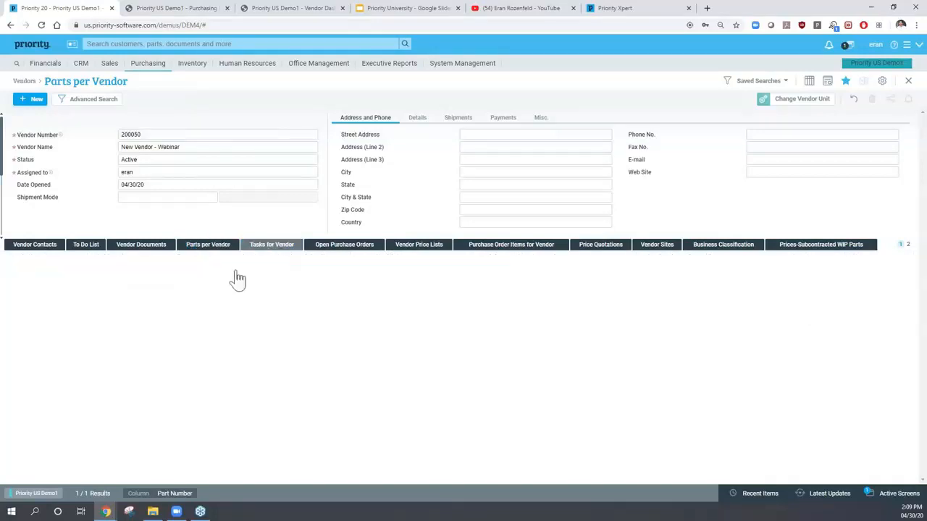
left_click(345, 247)
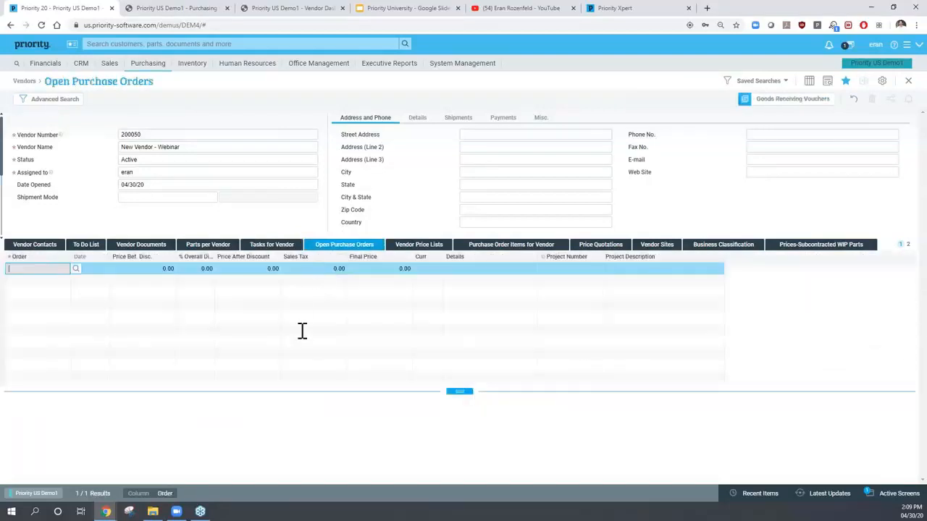
left_click(422, 248)
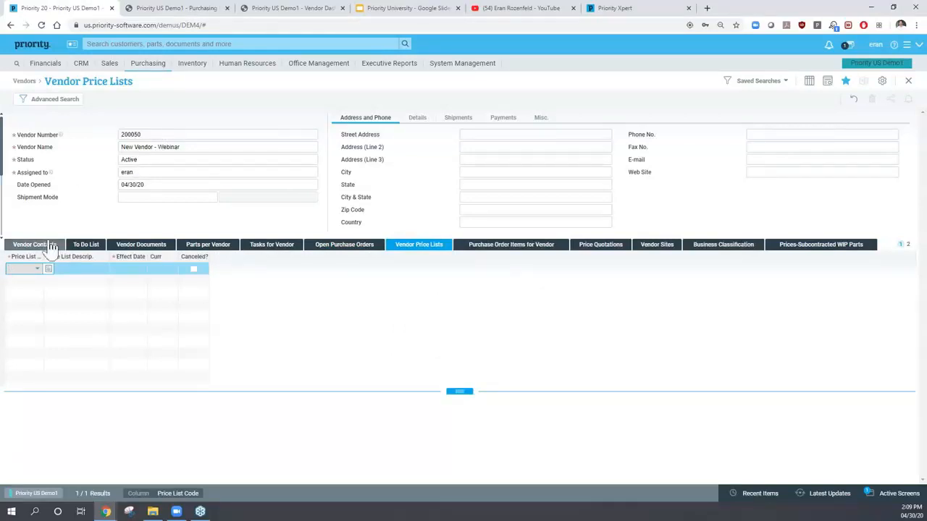
left_click(161, 136)
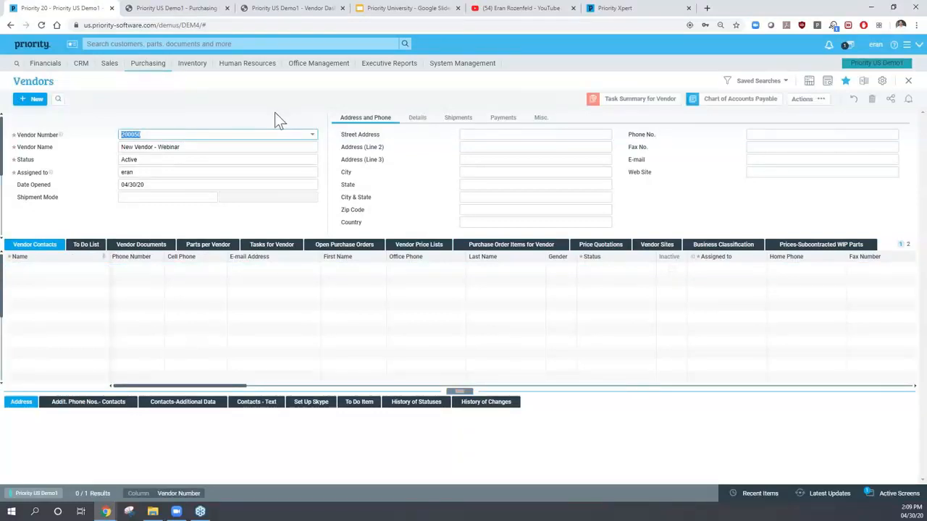
left_click(30, 47)
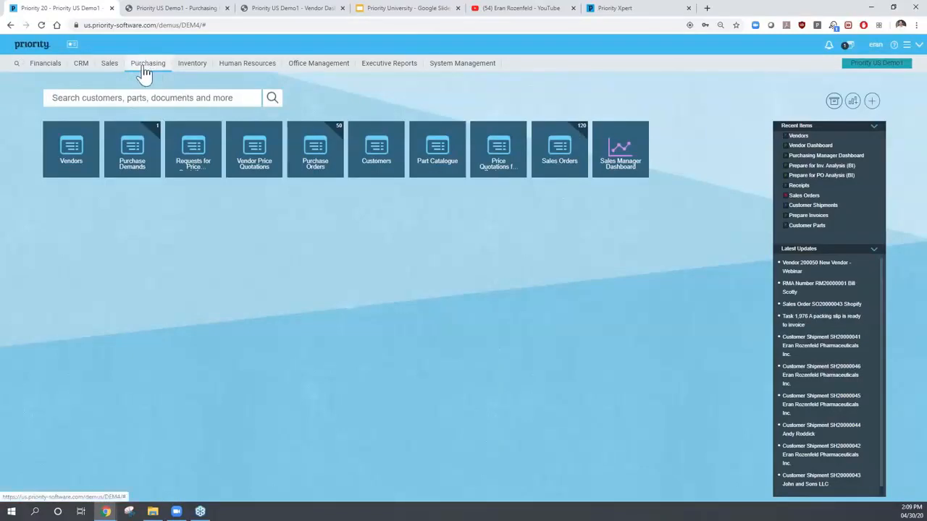
- Open Purchasing > Purchase Requisitions > Purchase Demands from the top menu
left_click(145, 70)
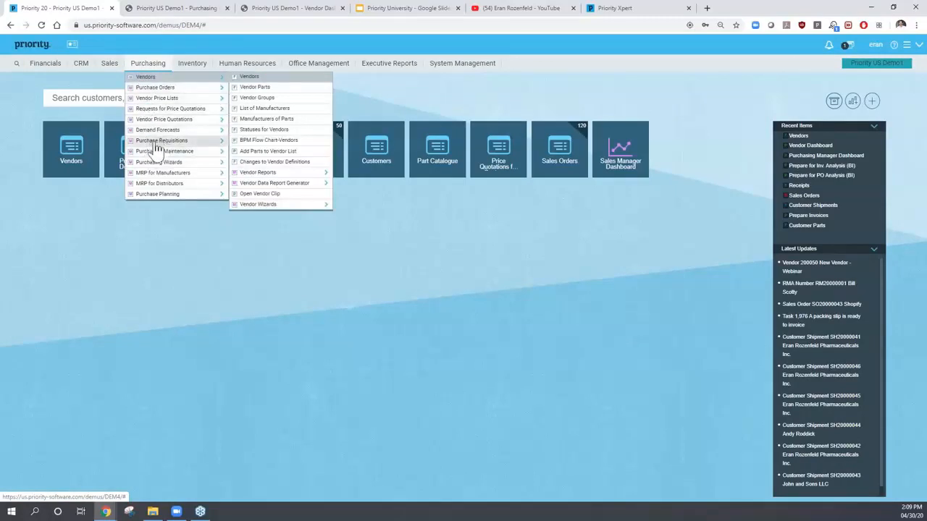
mouse_move(208, 144)
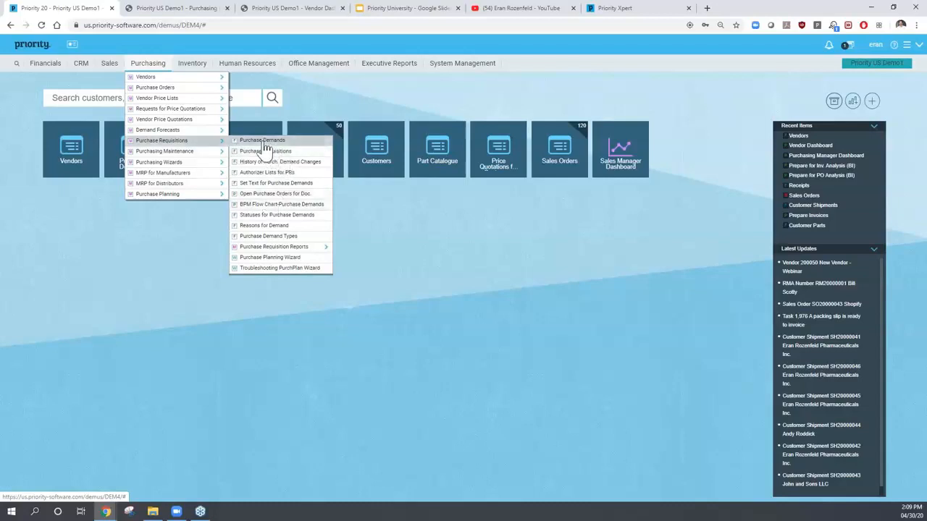
left_click(265, 151)
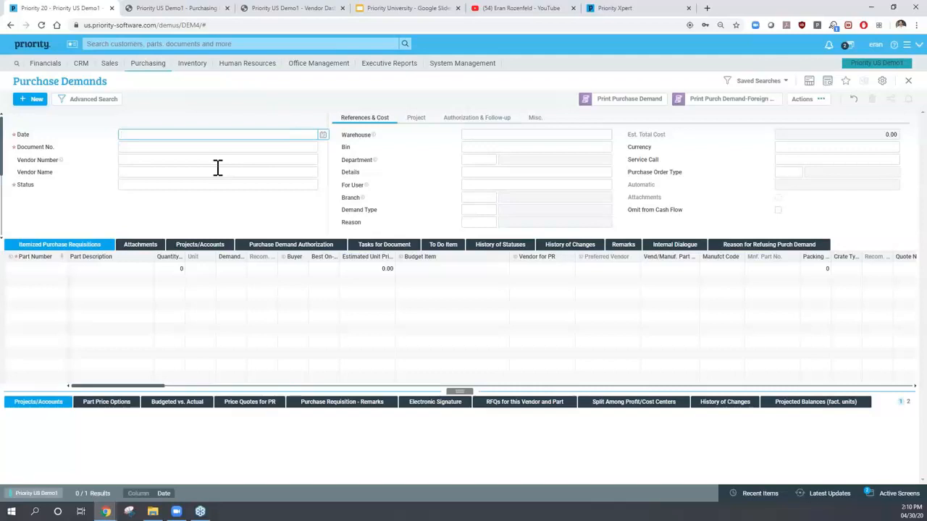
- Query existing demands to retrieve PD20000004 and step through its date, number, vendor and warehouse
type("1")
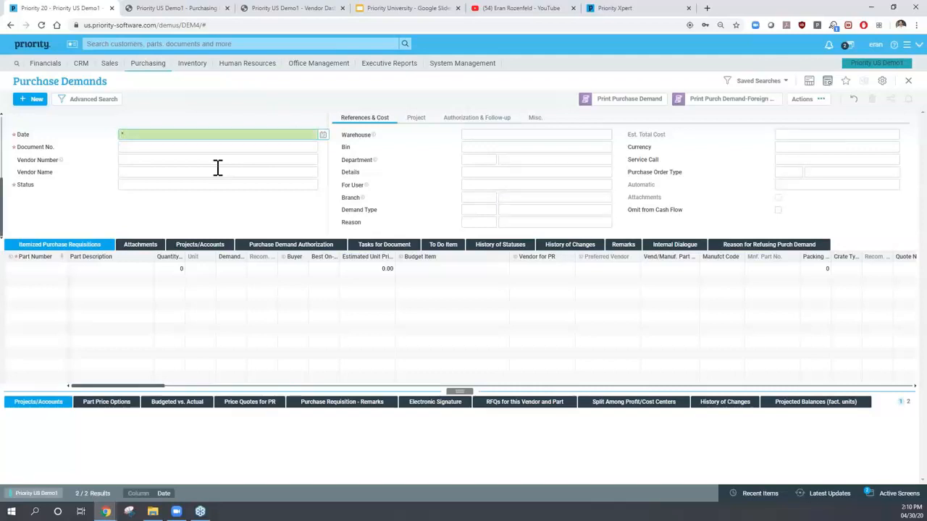
key("Return")
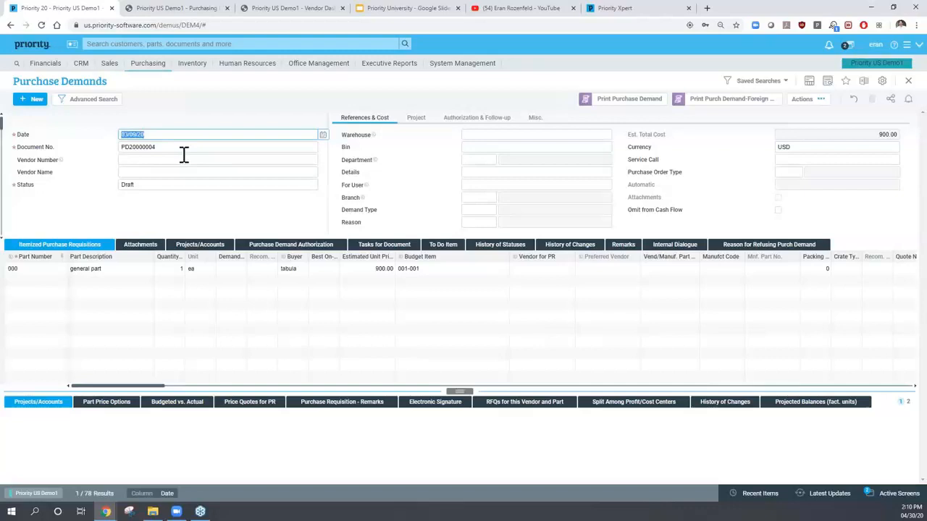
key("Tab")
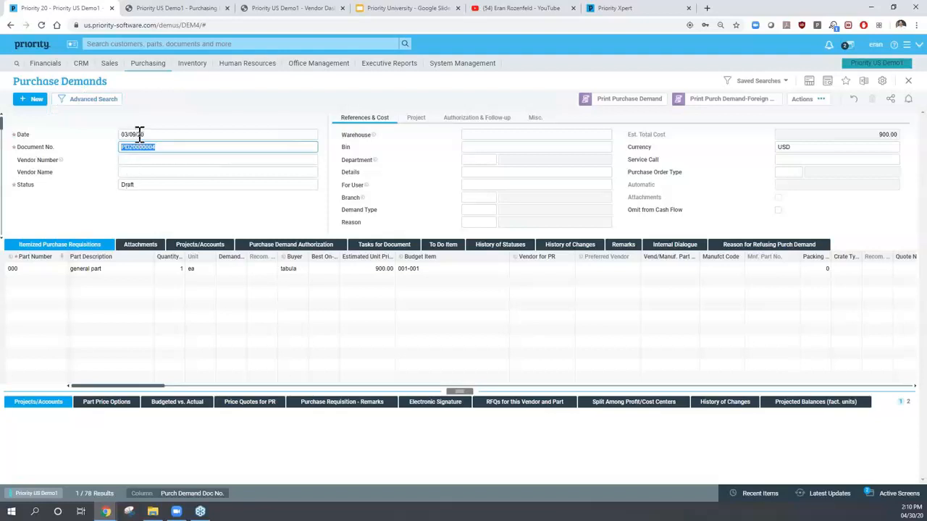
left_click(139, 135)
left_click(159, 147)
left_click(152, 160)
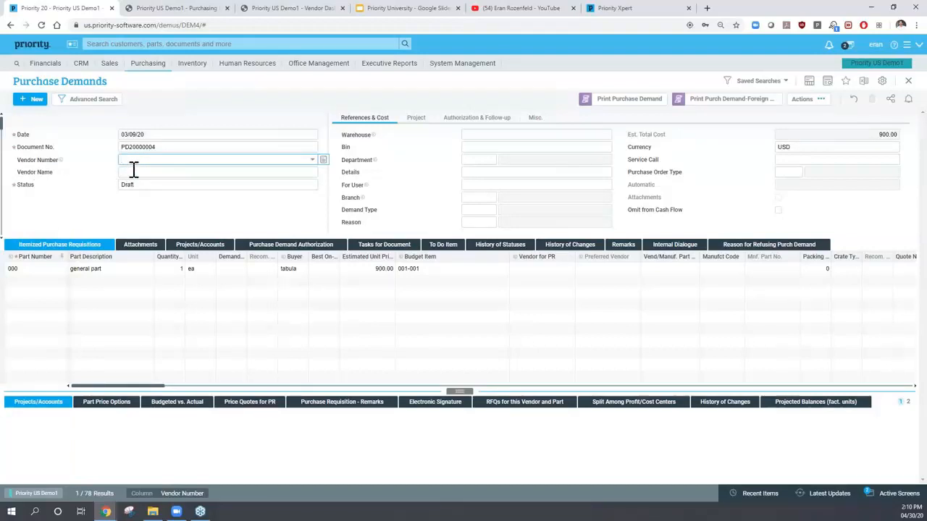
left_click(474, 134)
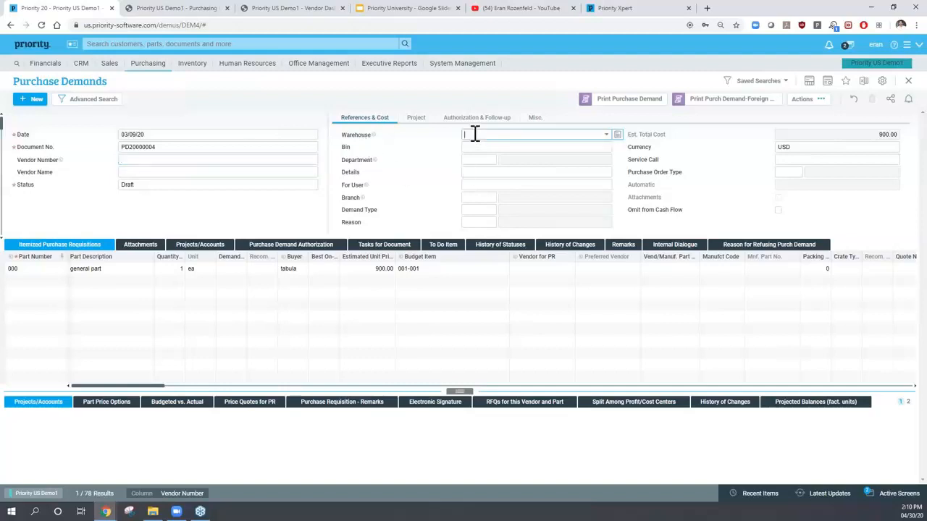
left_click(474, 186)
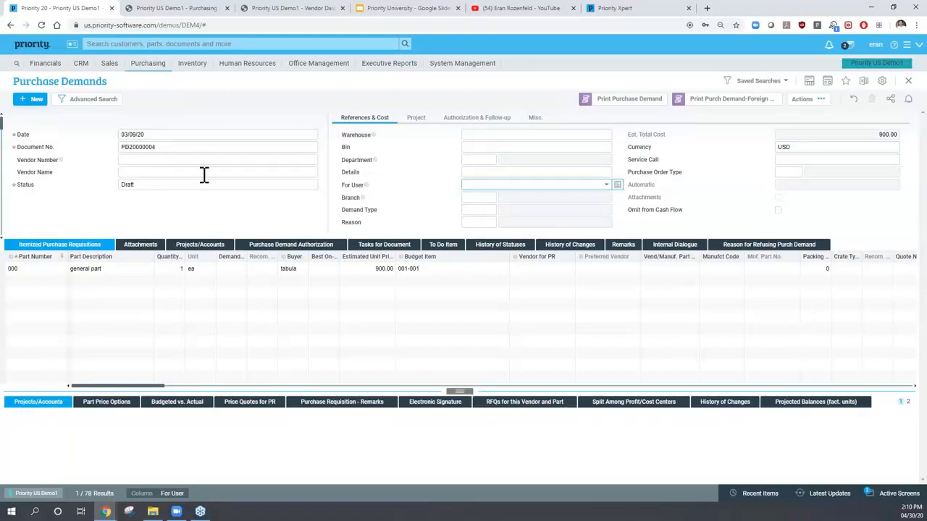
- Check the authorization and references details, then open the itemized requisition lines
left_click(483, 120)
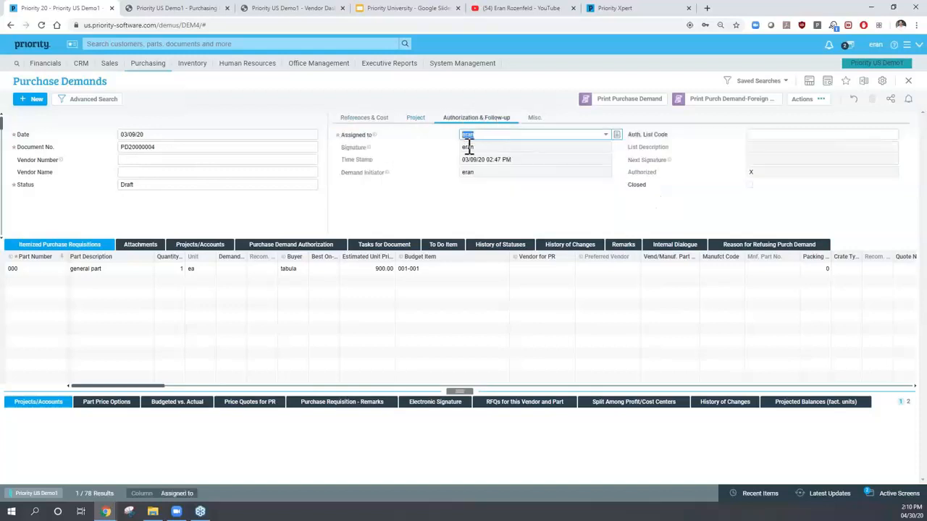
left_click(374, 123)
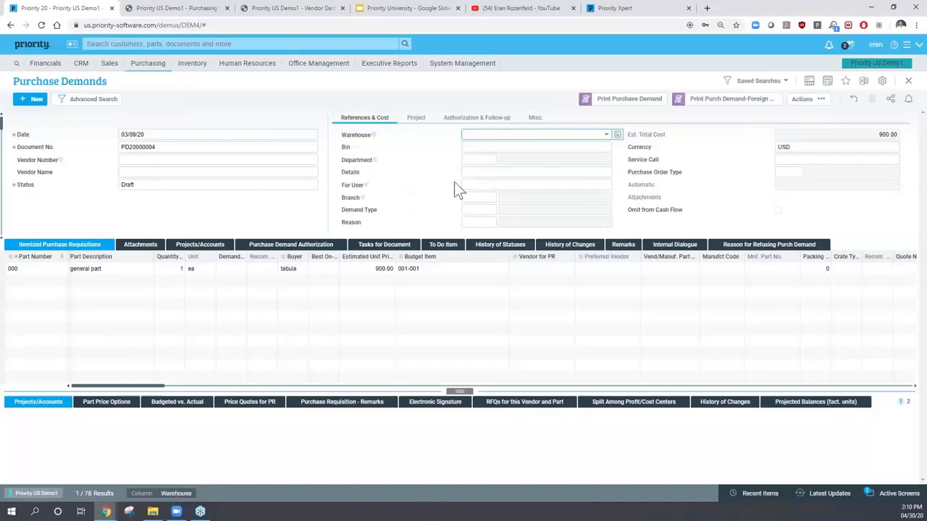
left_click(471, 184)
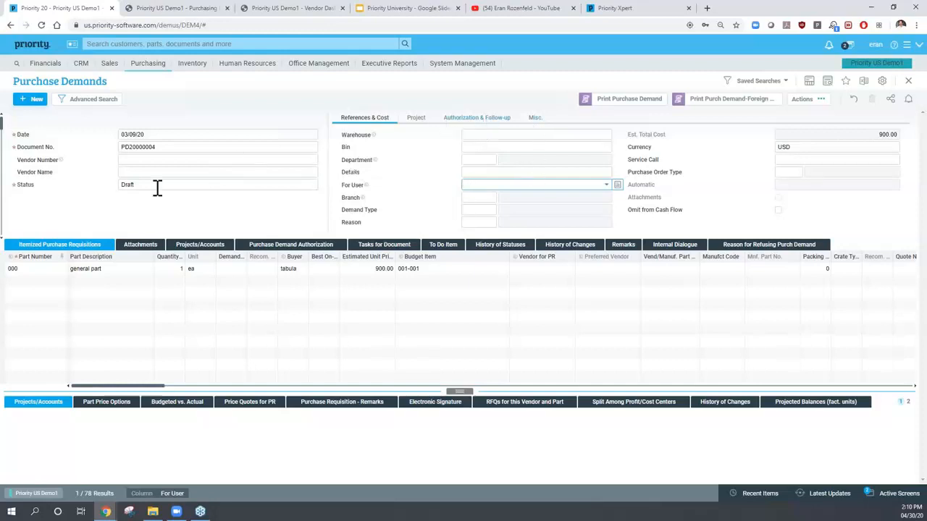
left_click(21, 280)
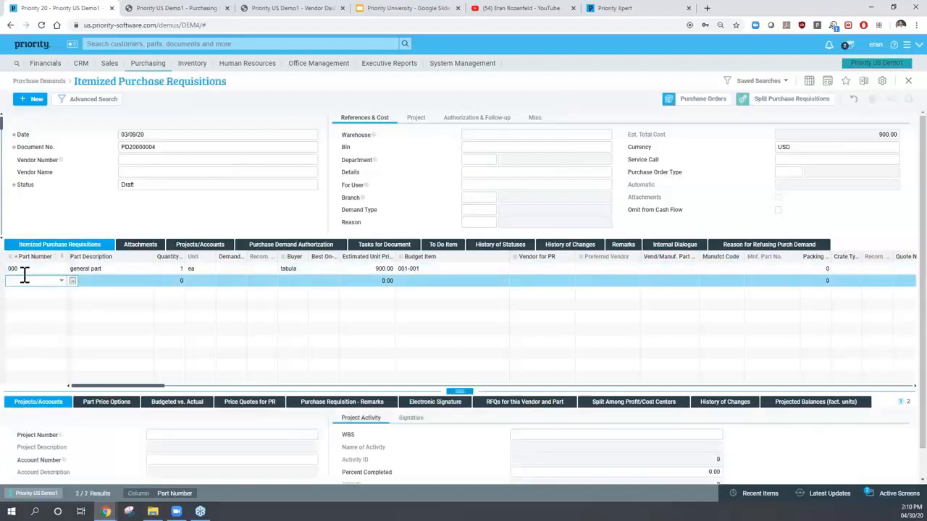
- Step through part 000's line: quantity 1, unit price 900.00, budget item 001-001, then return to the header
left_click(23, 268)
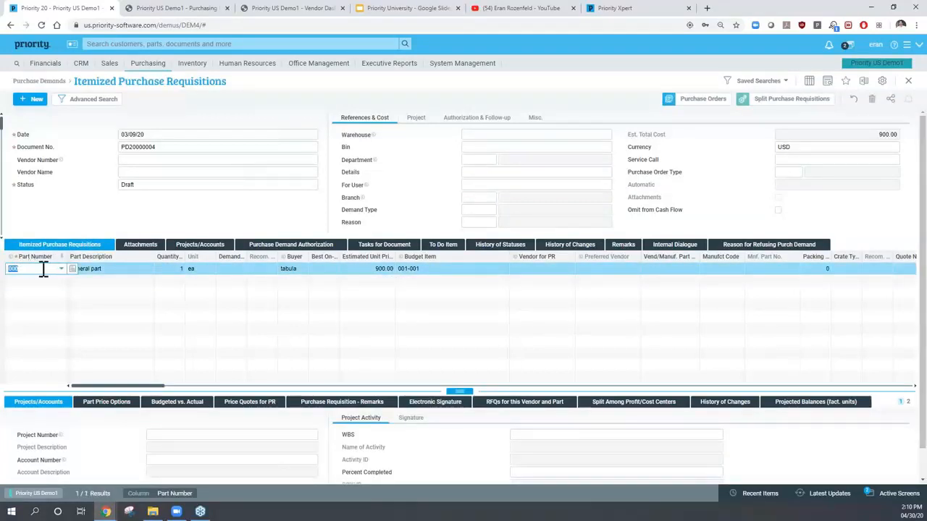
left_click(97, 268)
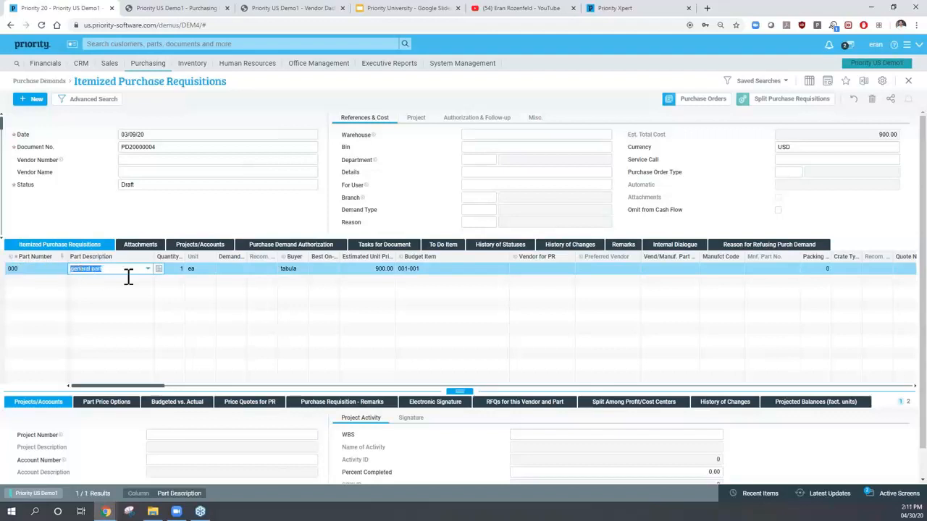
left_click(176, 270)
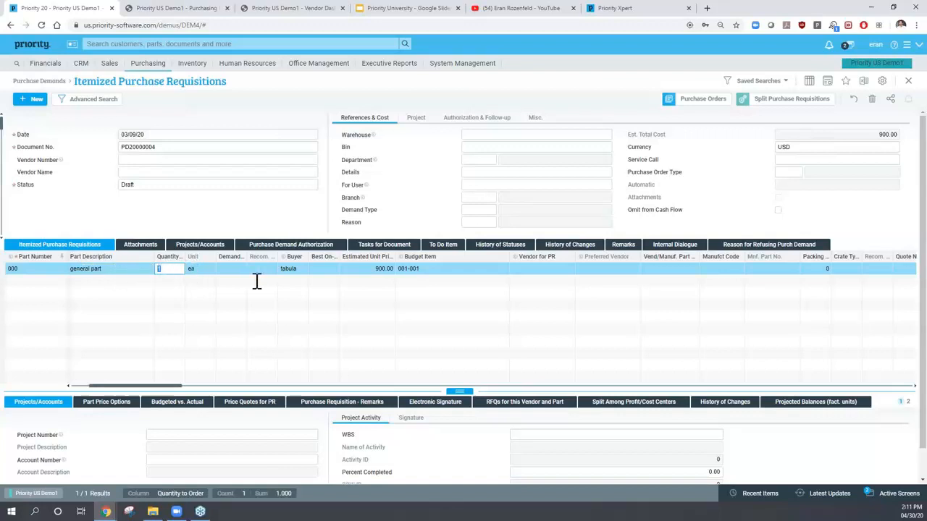
left_click(361, 268)
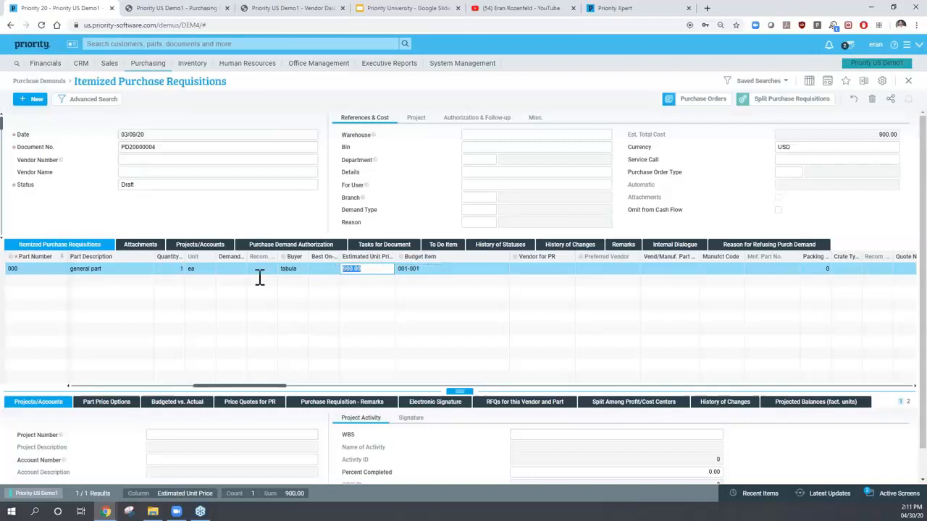
left_click(435, 270)
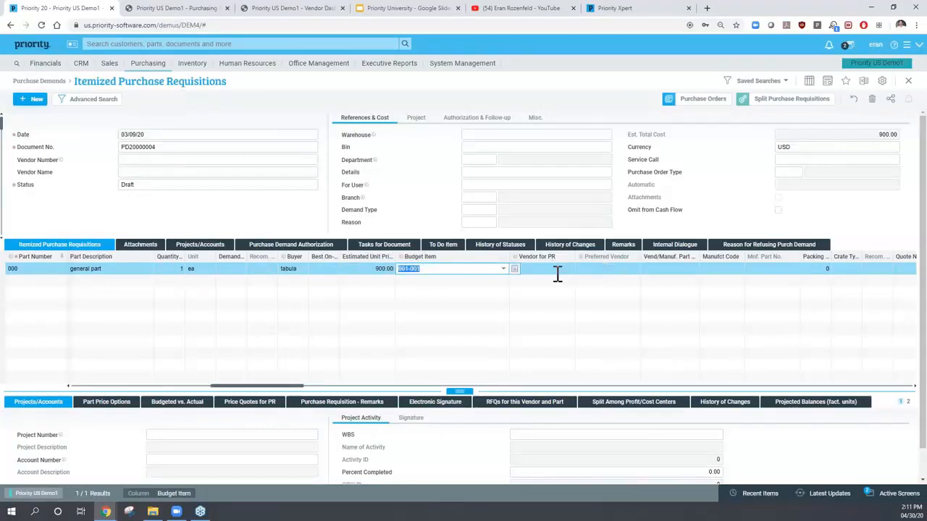
left_click(166, 184)
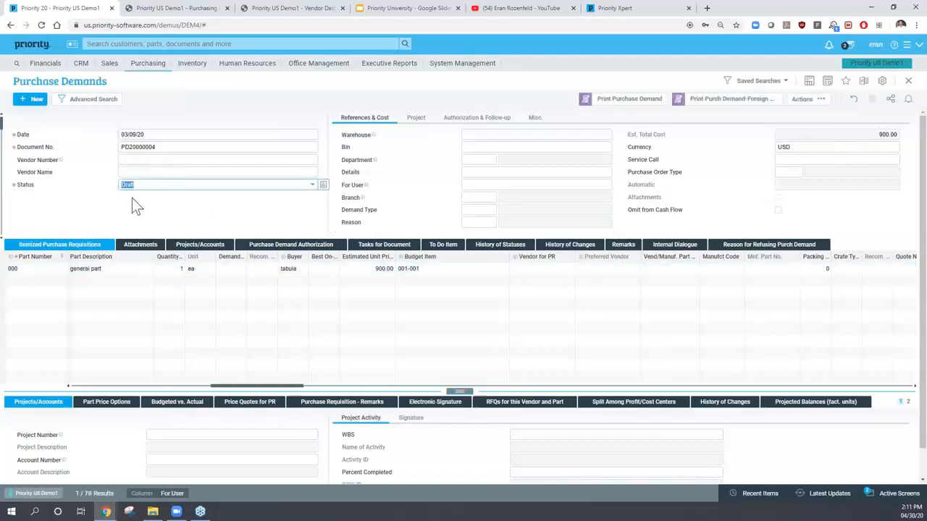
- Keep PD20000004's status as Draft, then check its date, available actions and warehouse
left_click(312, 186)
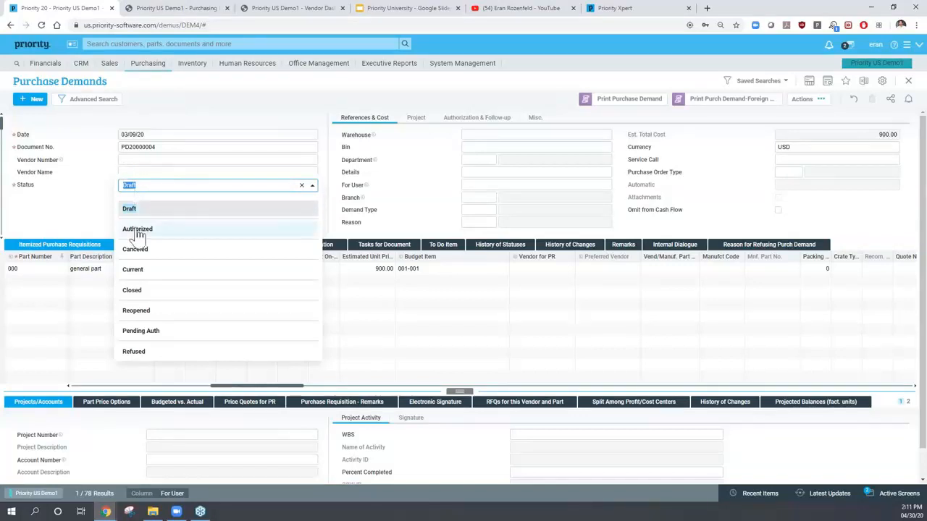
left_click(93, 178)
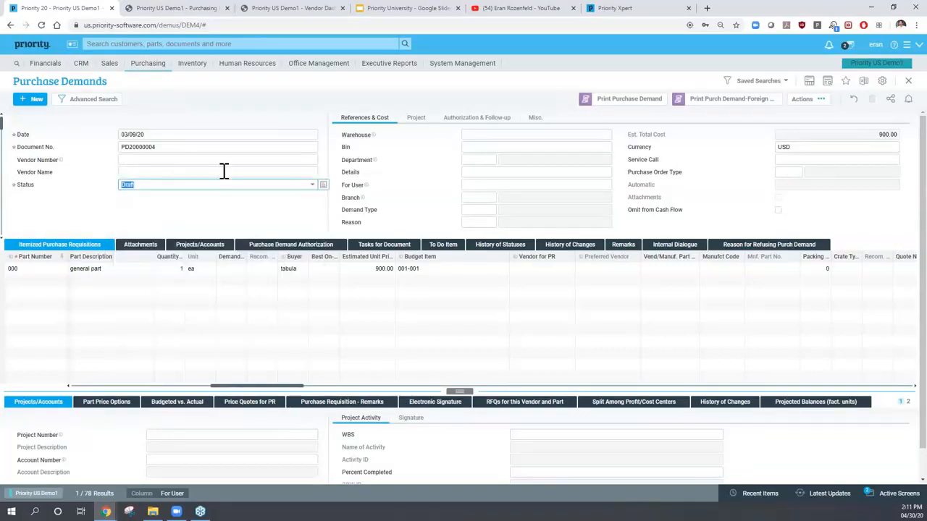
left_click(145, 134)
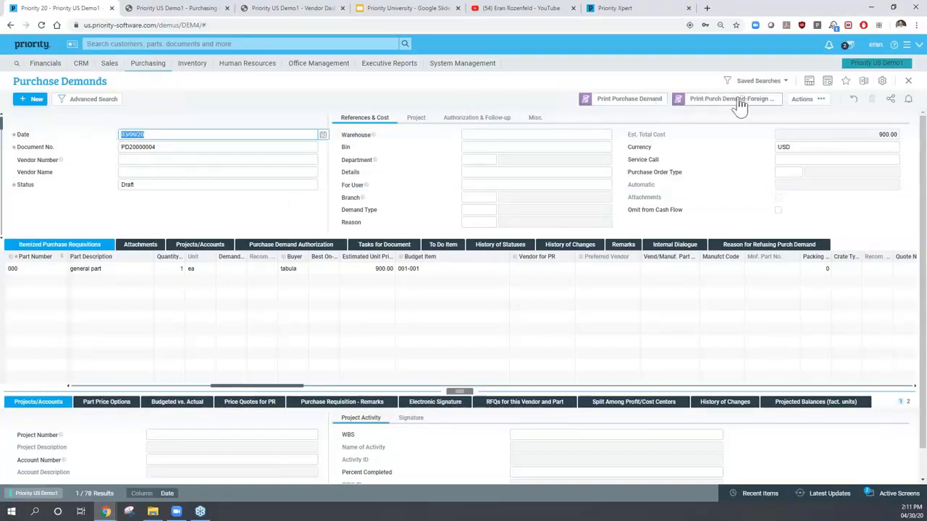
left_click(808, 105)
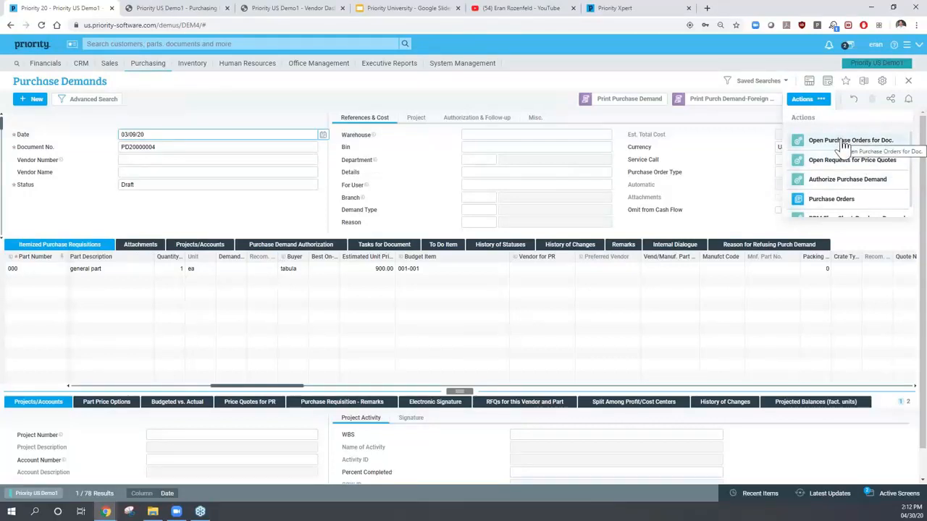
left_click(556, 134)
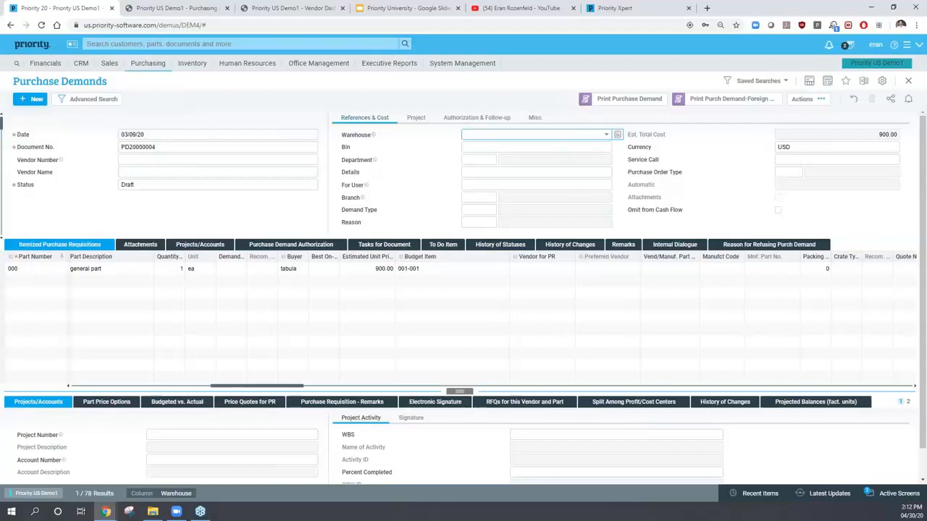
double_click(165, 184)
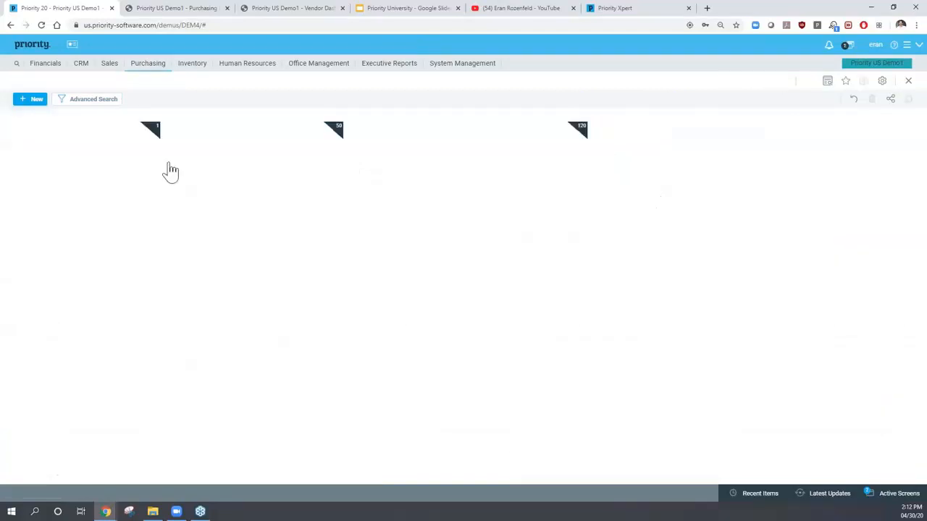
left_click(148, 65)
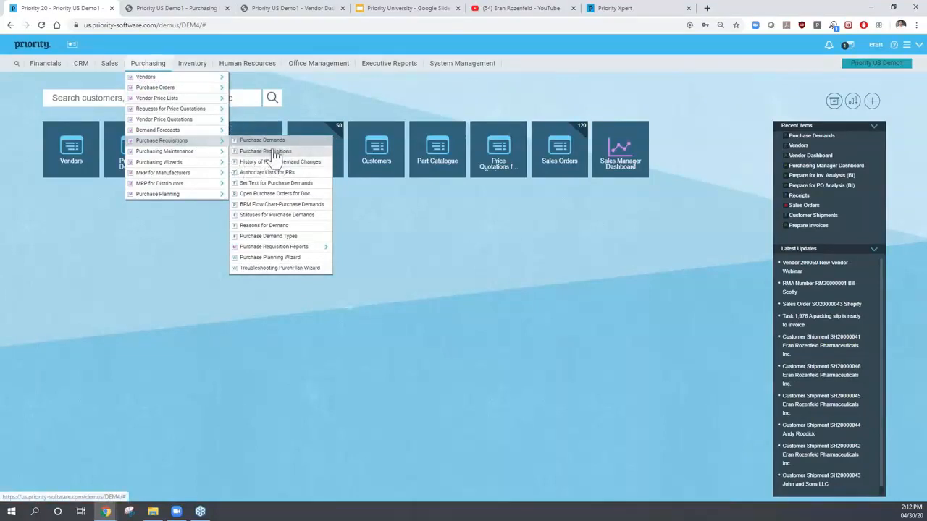
left_click(315, 153)
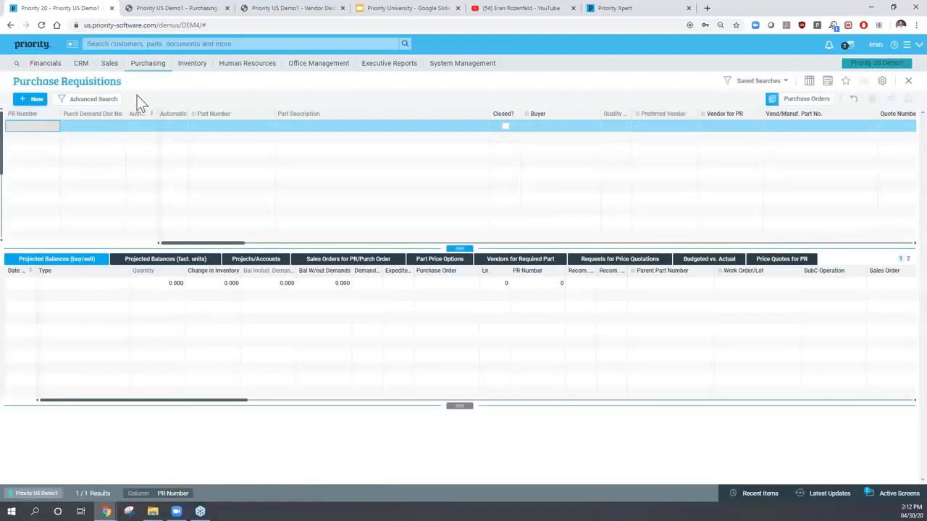
key("Down")
type("*")
key("Return")
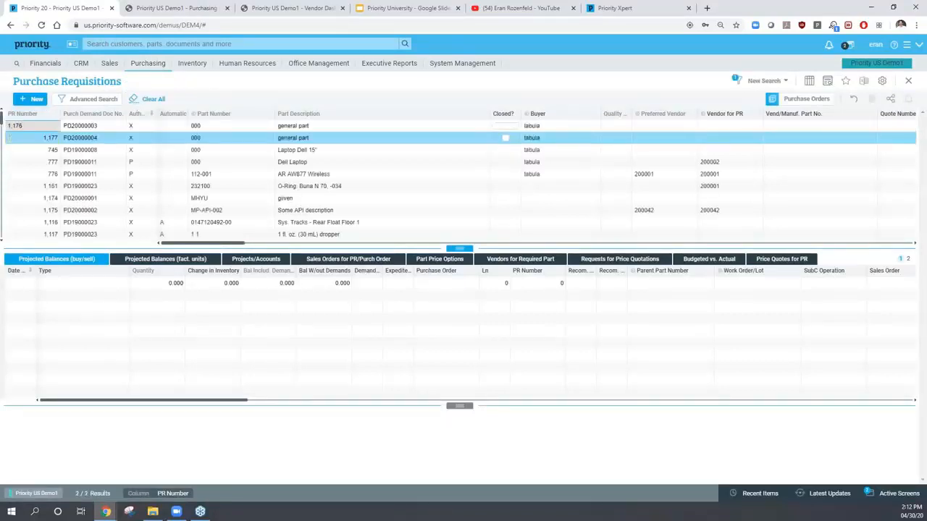
left_click(93, 127)
left_click(93, 138)
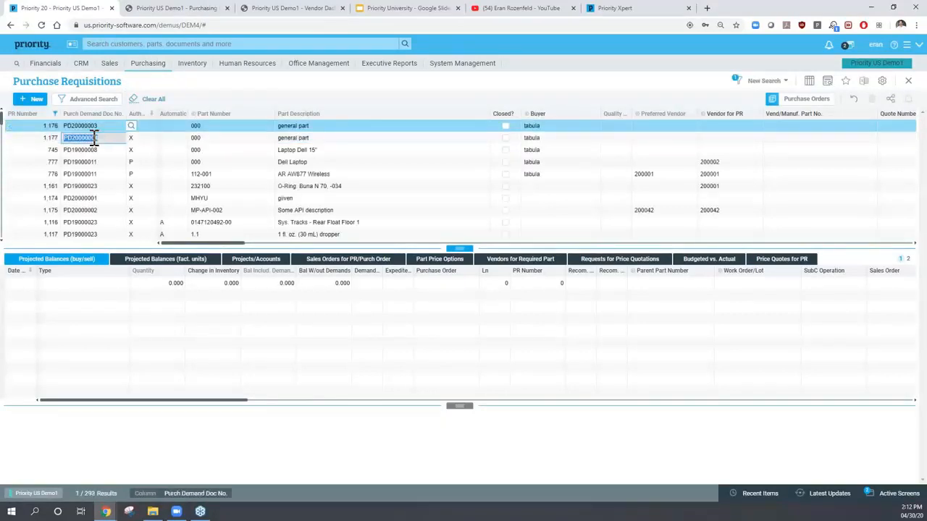
left_click(93, 151)
left_click(93, 162)
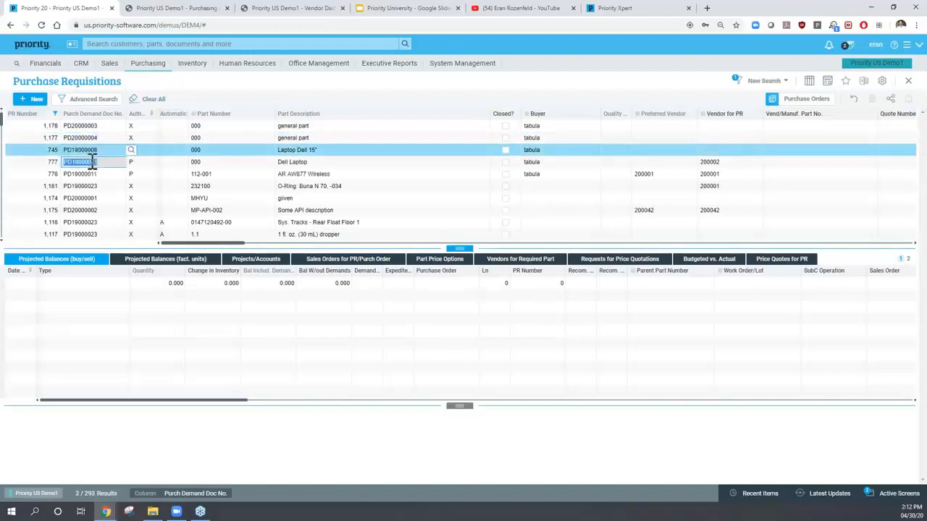
left_click(337, 137)
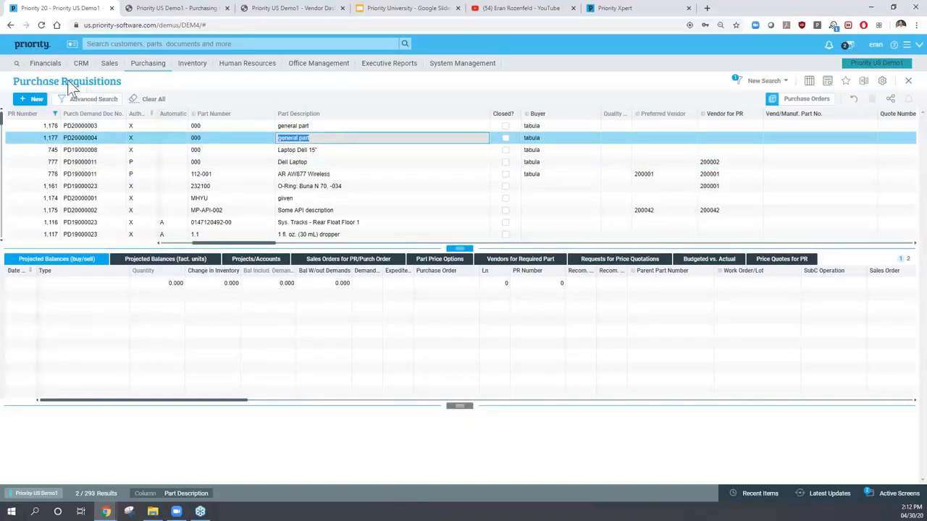
key("Escape")
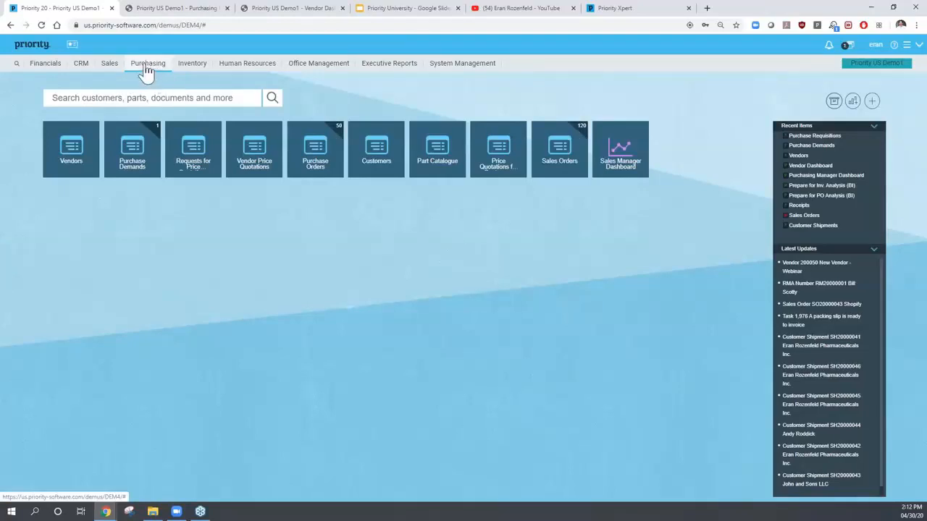
left_click(147, 66)
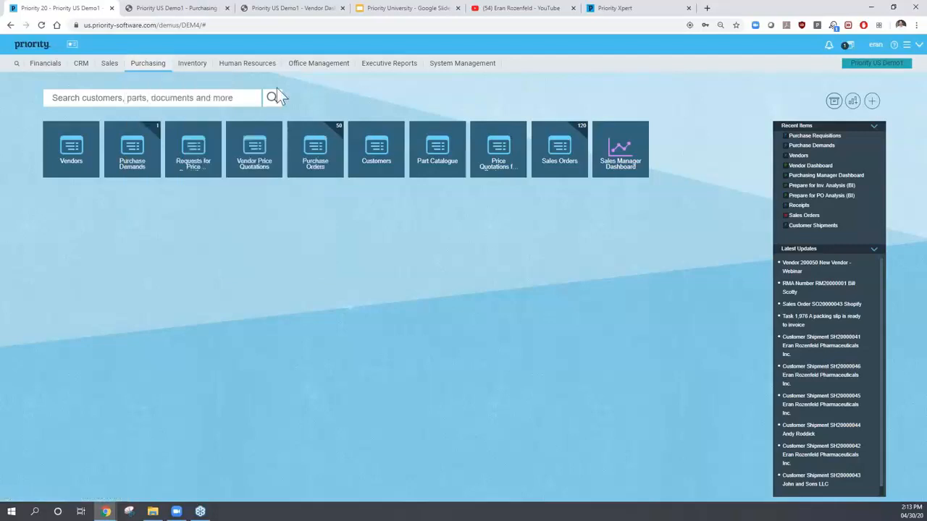
- Open the Requests for Price Quotations form from Purchasing > Requests for Price Quotations
mouse_move(148, 67)
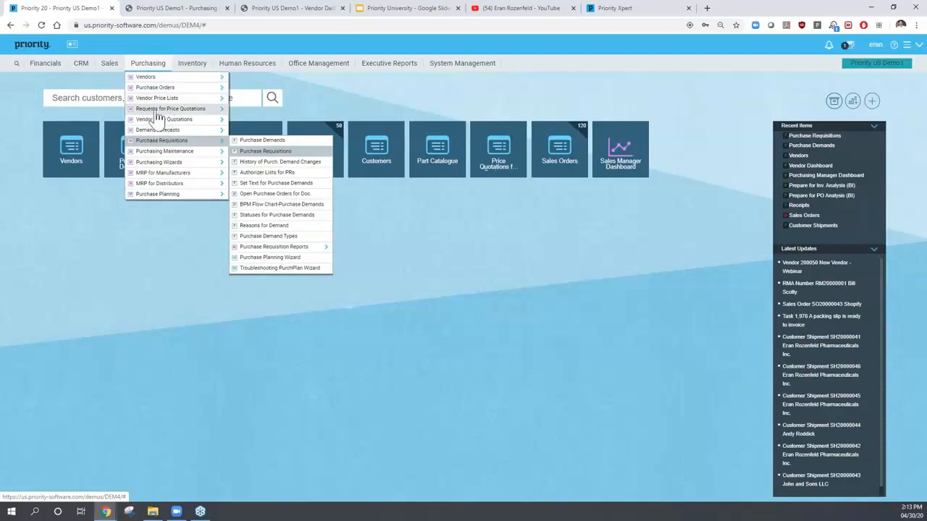
mouse_move(159, 115)
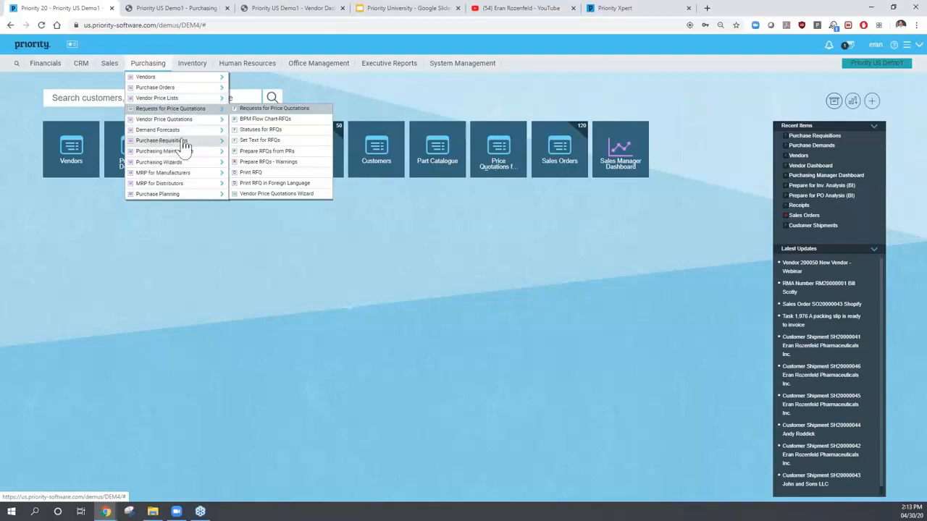
left_click(255, 109)
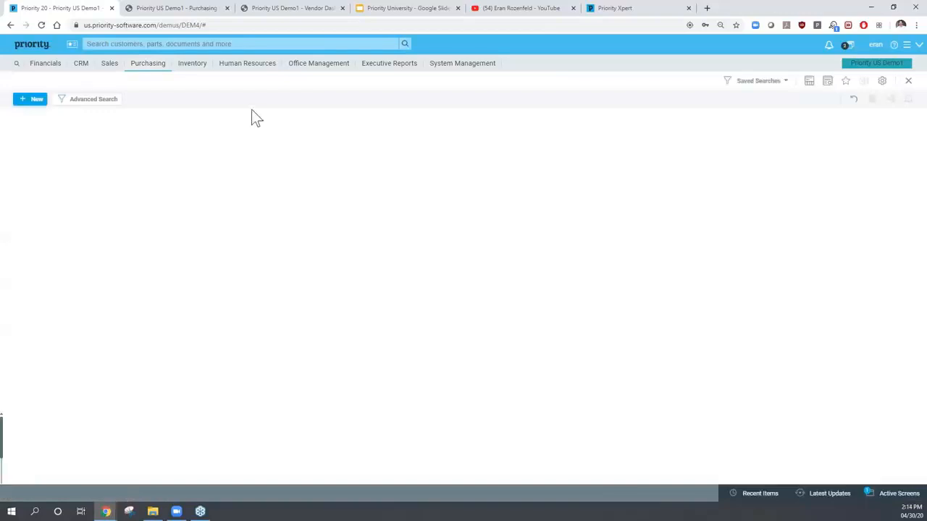
- Retrieve existing RFQs and review vendor number, date, RFQ number and status under Refs & Payment Info
type("1")
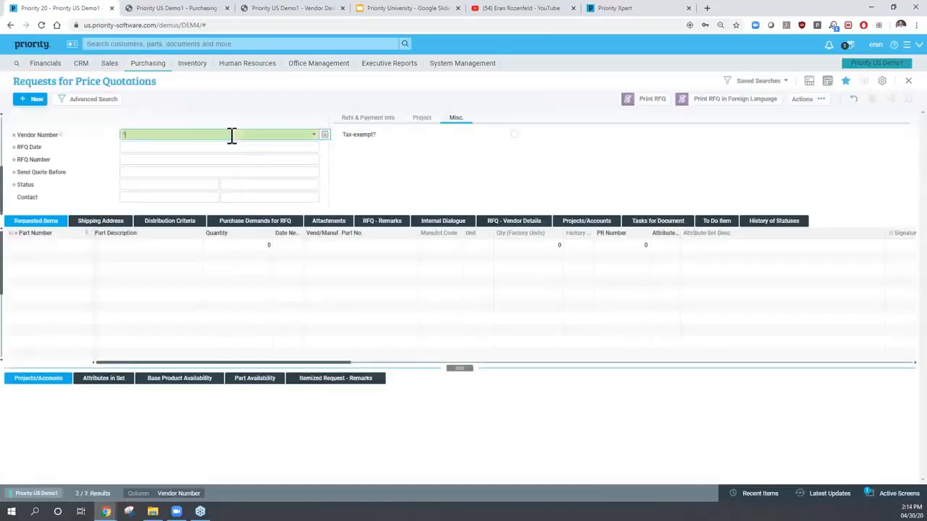
key("Return")
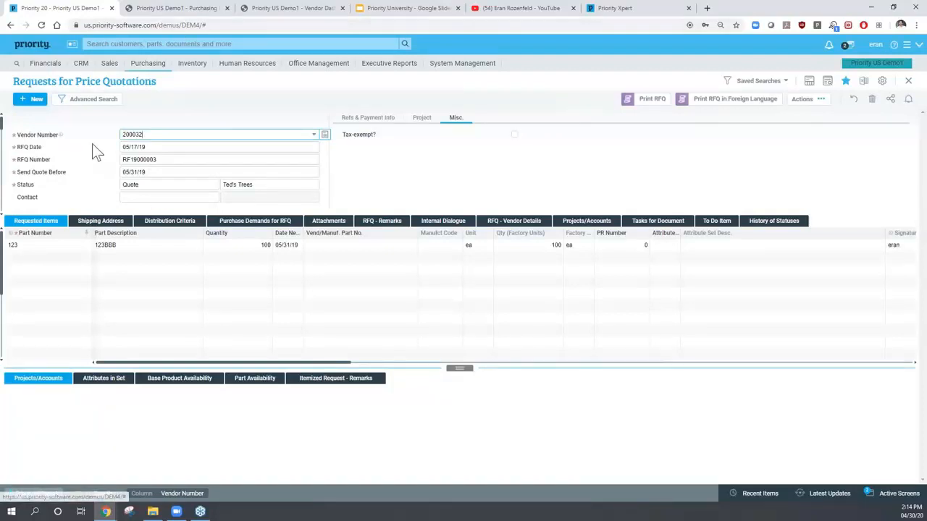
left_click(353, 120)
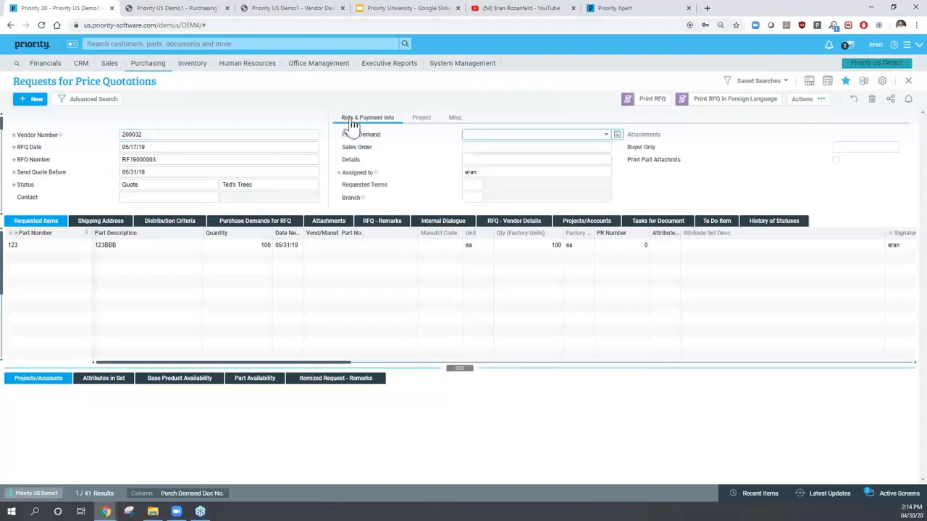
left_click(148, 135)
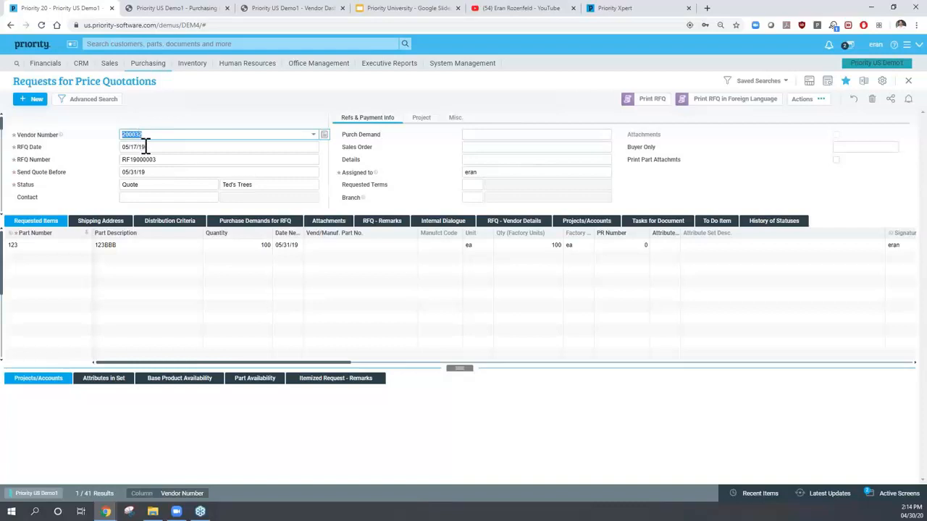
left_click(144, 146)
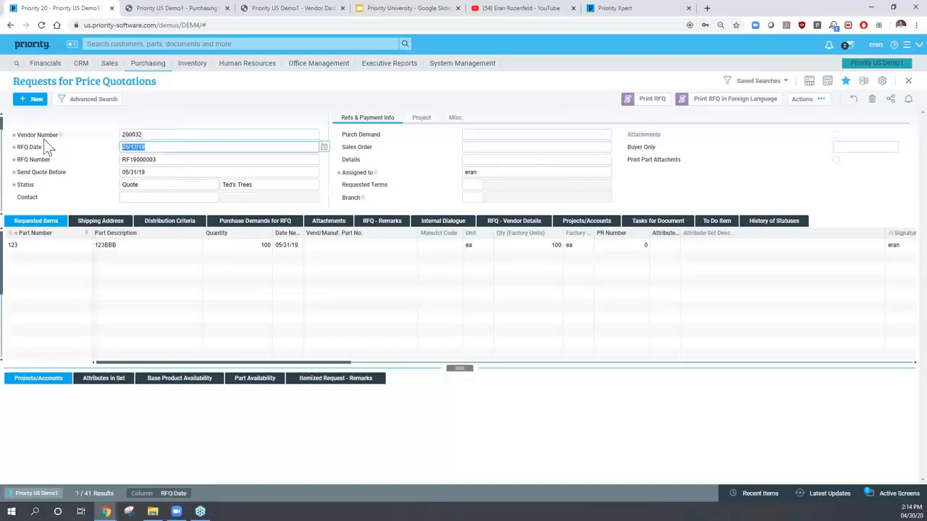
left_click(157, 160)
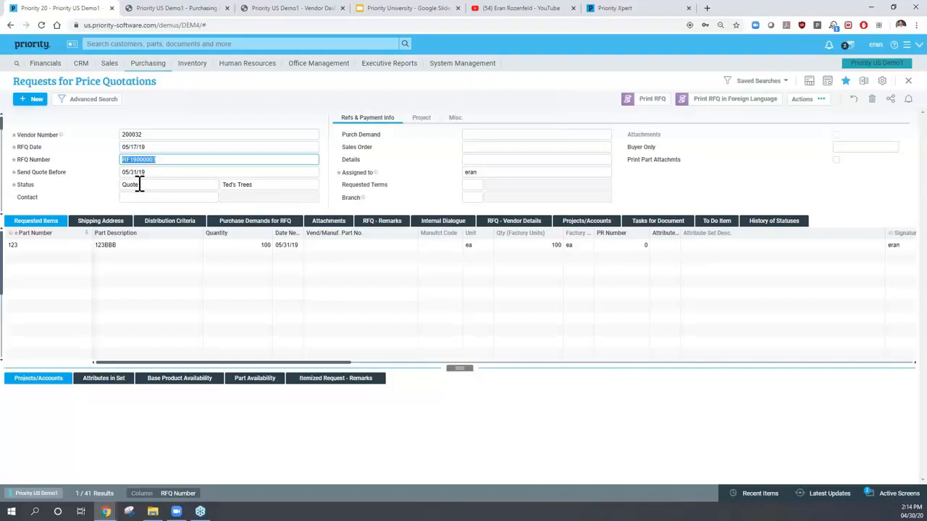
left_click(138, 184)
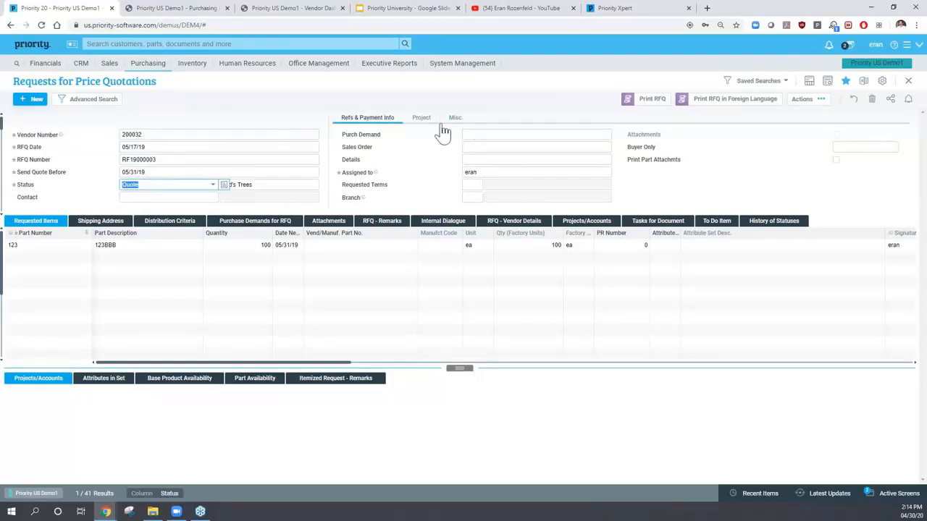
- Check the purchase demand, sales order and Requested Terms fields with F1 help, then show Requested Items
left_click(475, 135)
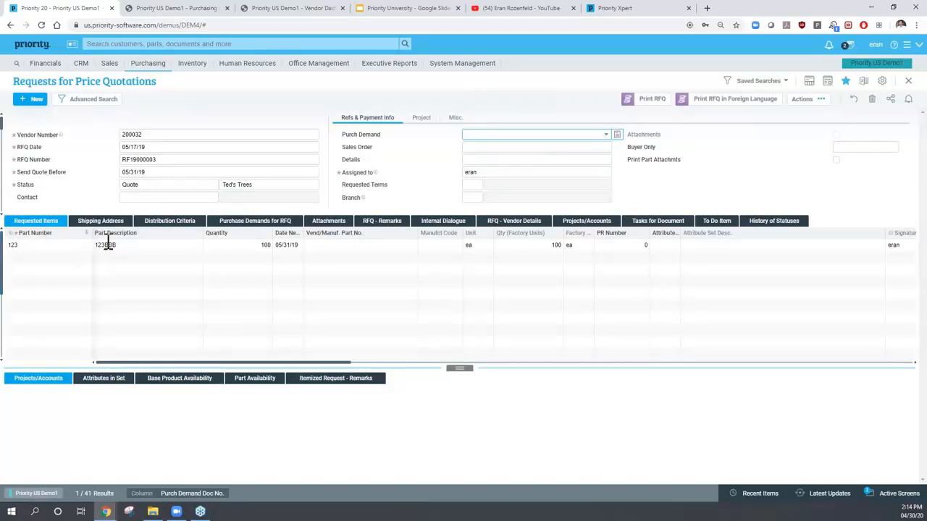
left_click(470, 147)
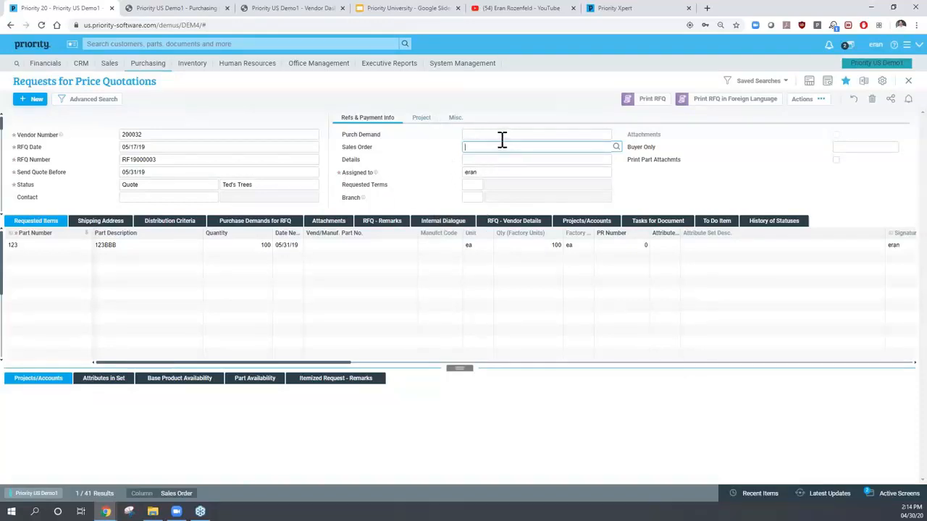
left_click(472, 185)
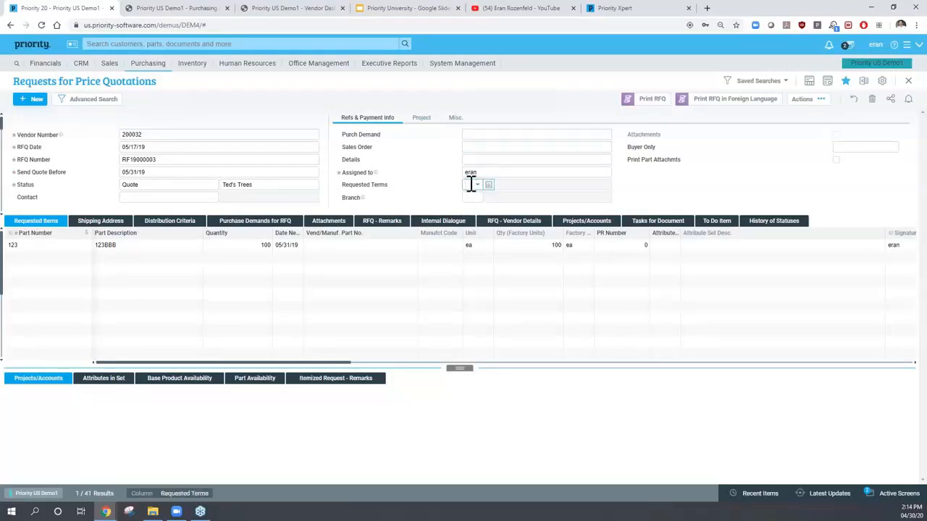
key("F1")
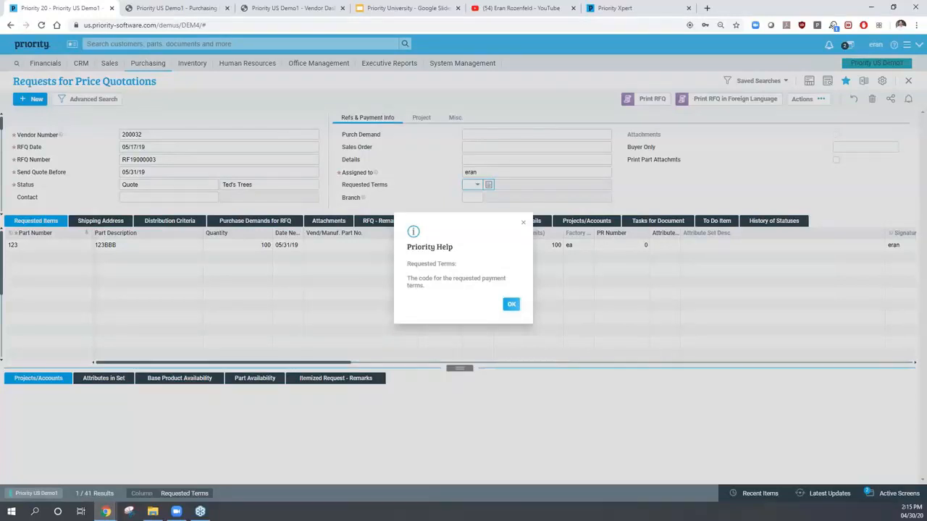
left_click(512, 303)
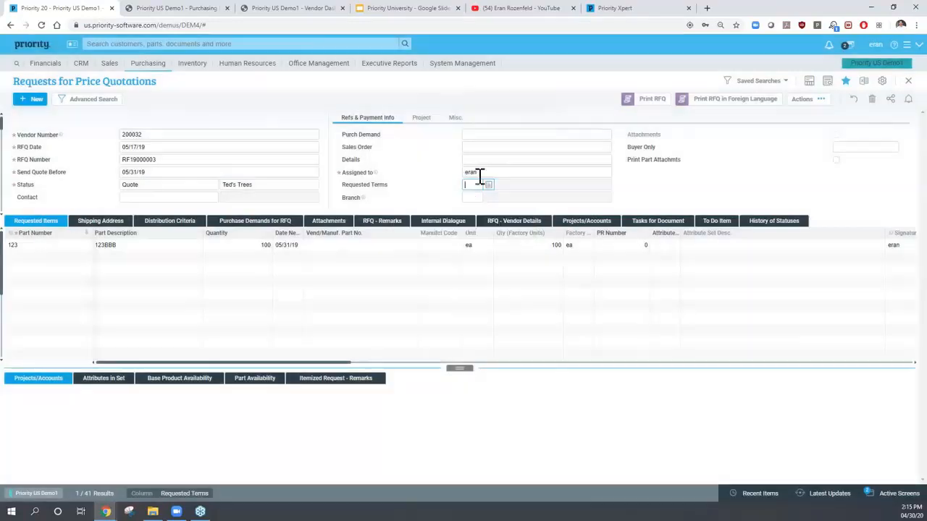
left_click(41, 244)
- Review item 123BBB's quantity 100, date needed and factory units, then view its Shipping Address
left_click(116, 247)
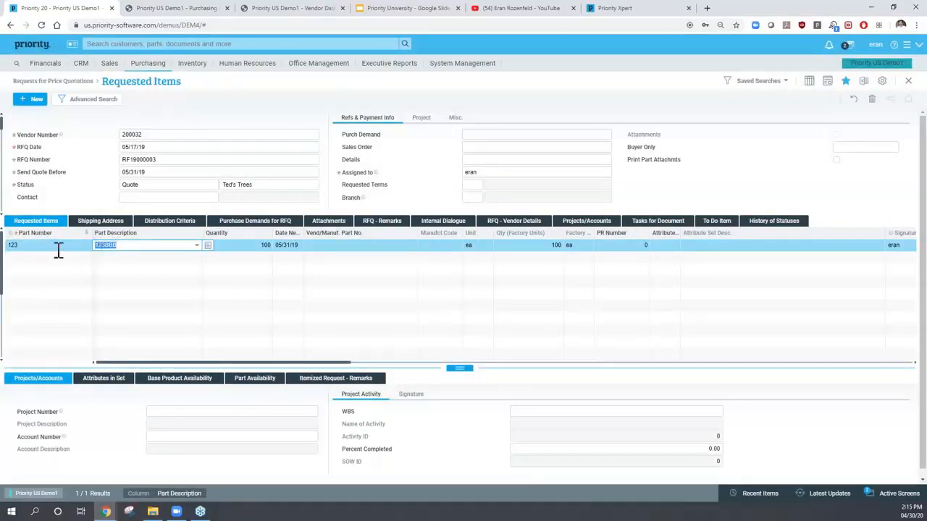
left_click(236, 246)
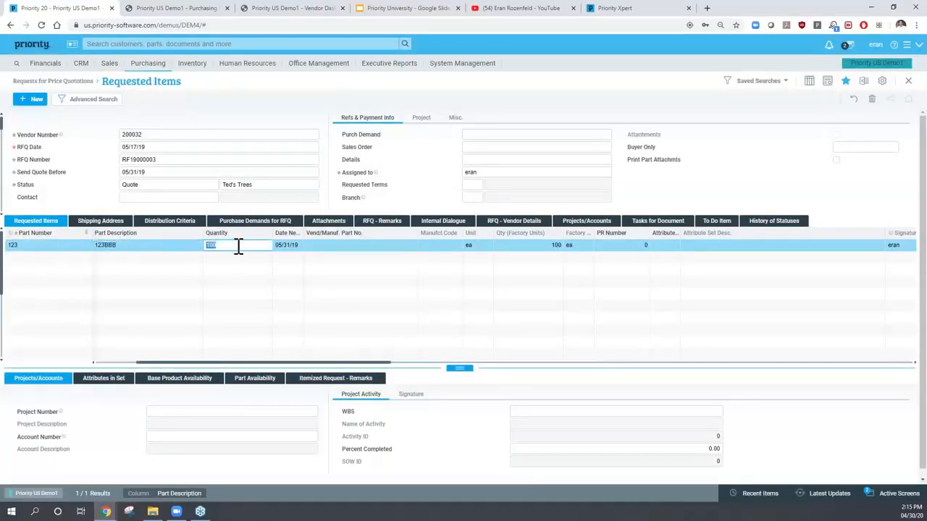
left_click(288, 245)
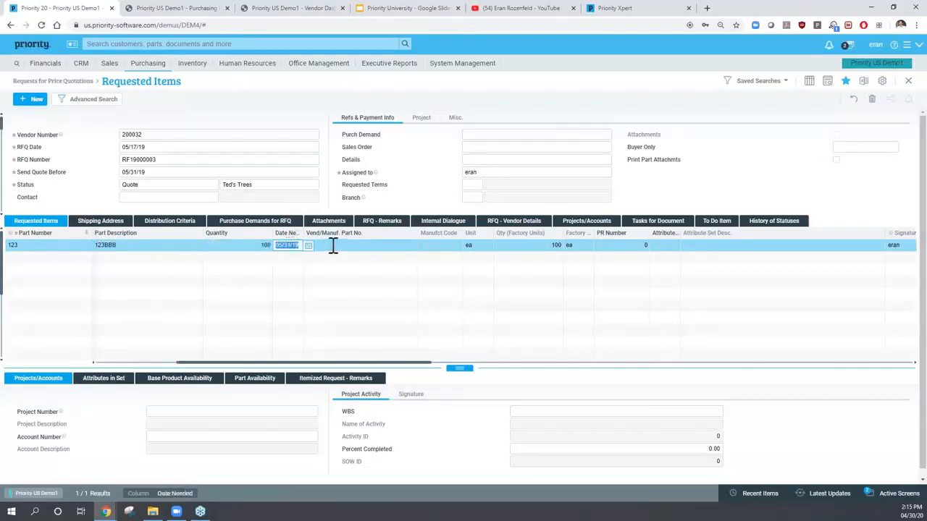
left_click(513, 246)
left_click(261, 246)
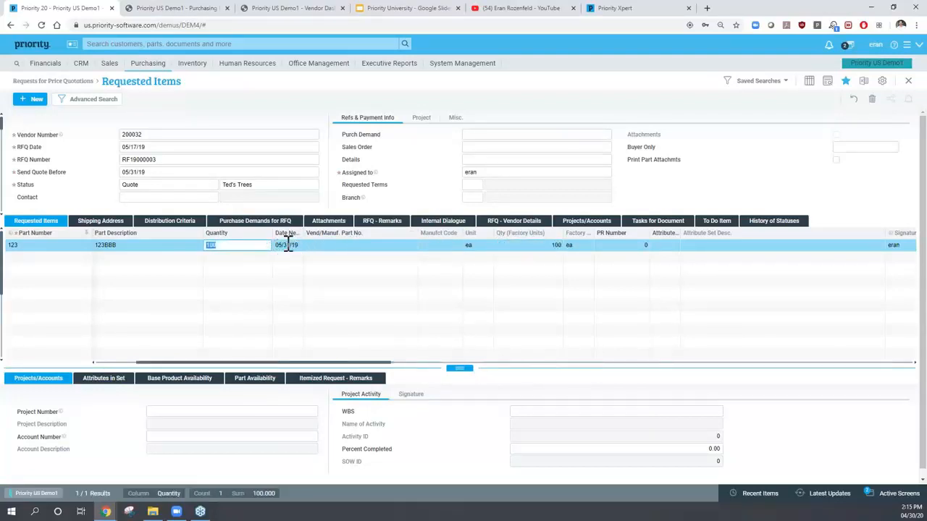
left_click(100, 223)
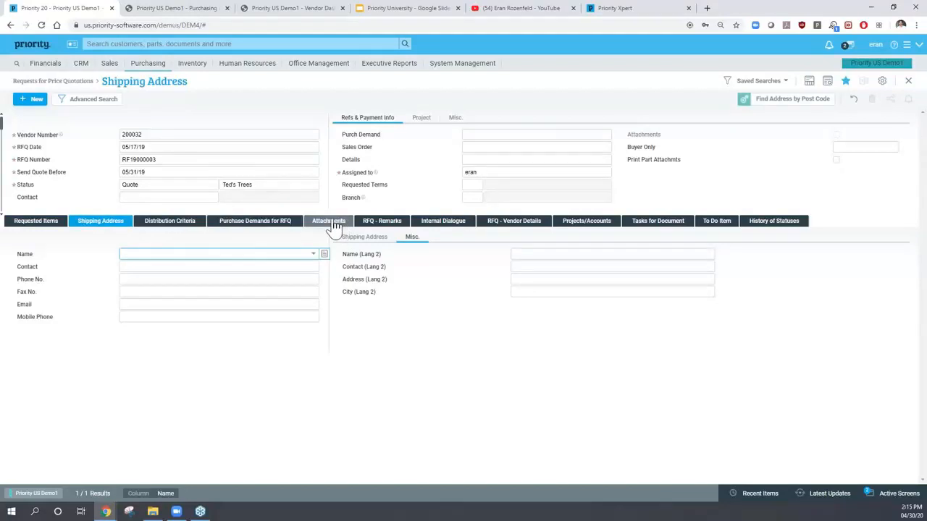
- View RFQ remarks, go back to Requested Items, and leave the status set to Quote
left_click(374, 226)
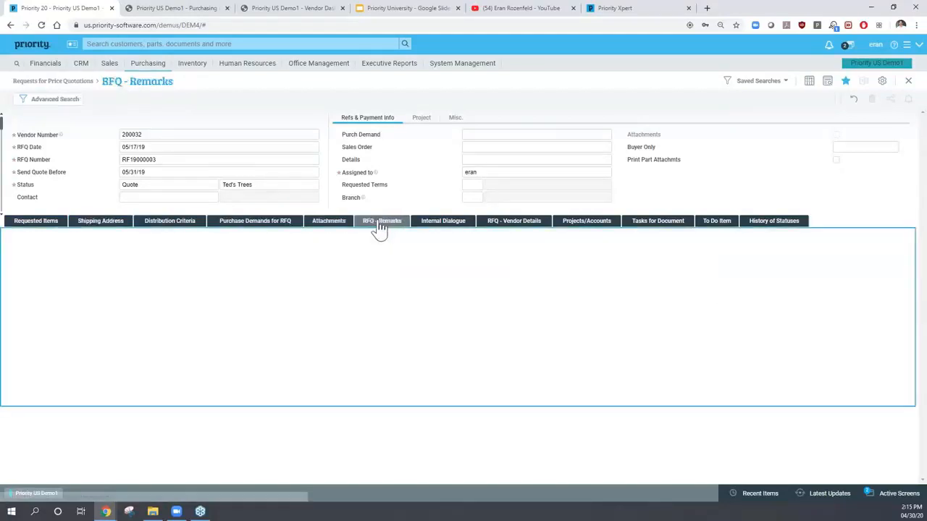
left_click(41, 223)
left_click(157, 186)
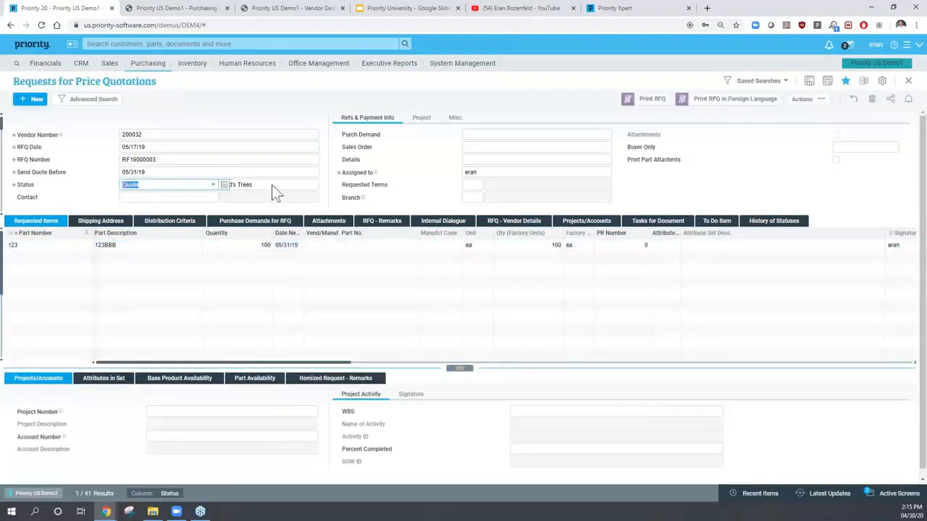
left_click(217, 187)
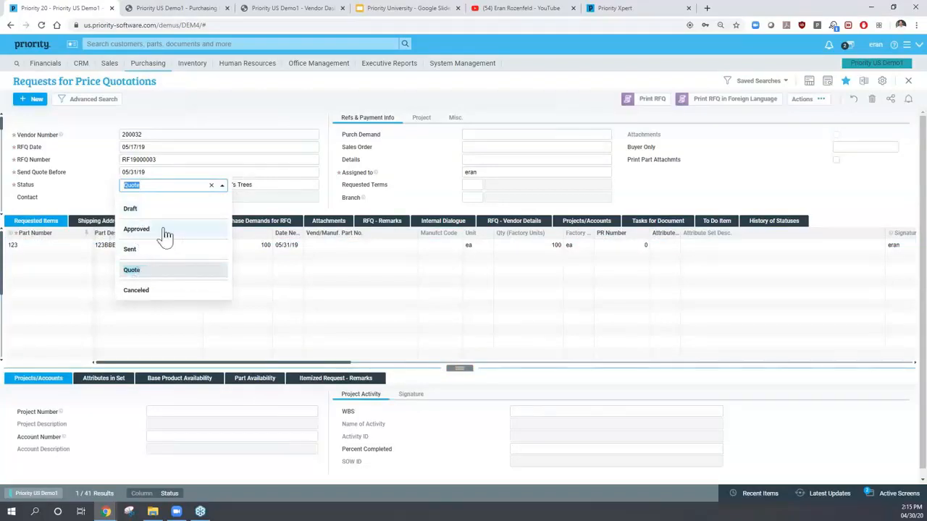
left_click(92, 208)
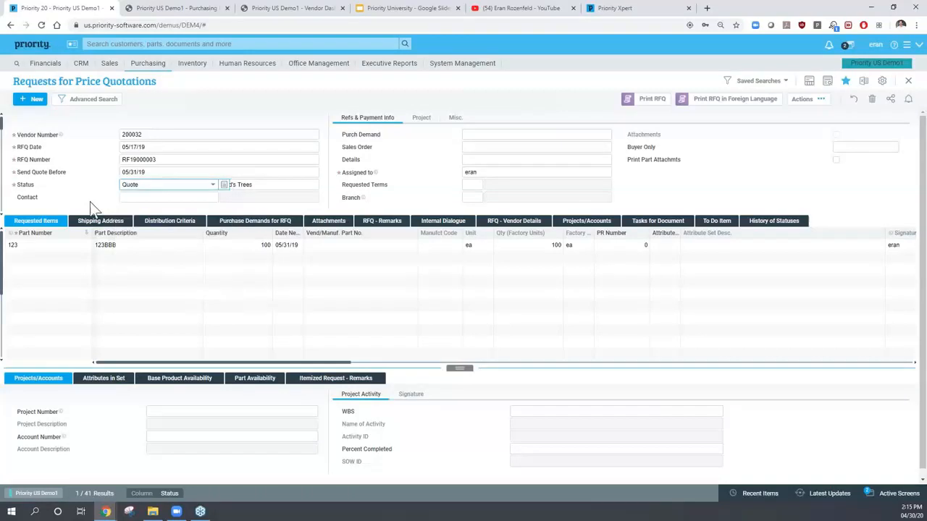
left_click(649, 101)
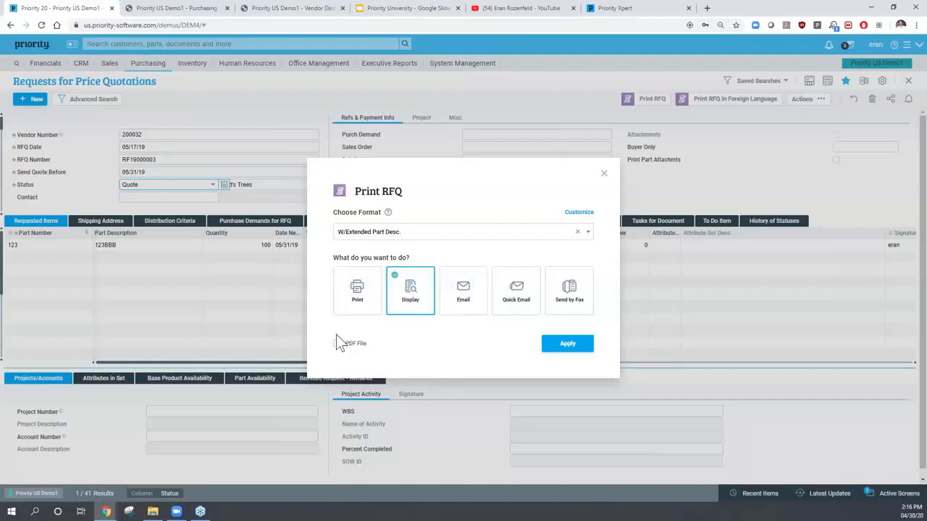
left_click(404, 234)
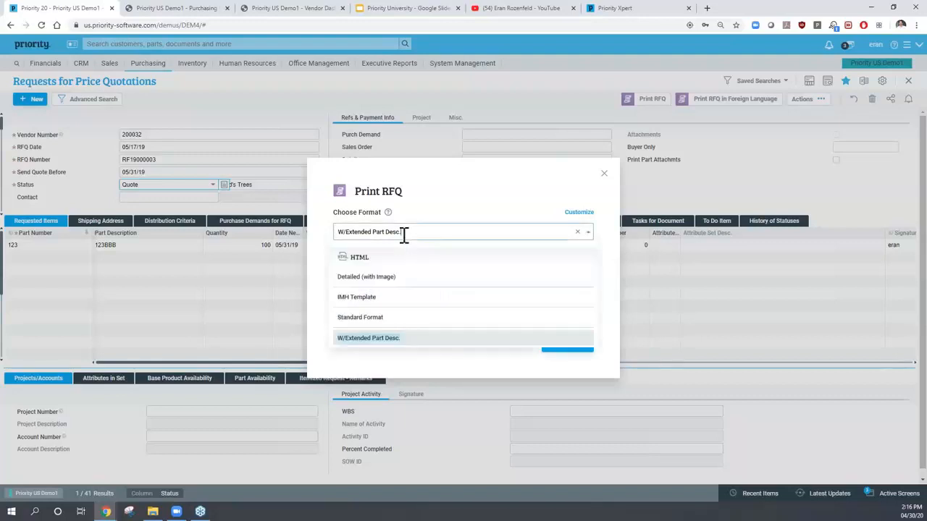
left_click(435, 211)
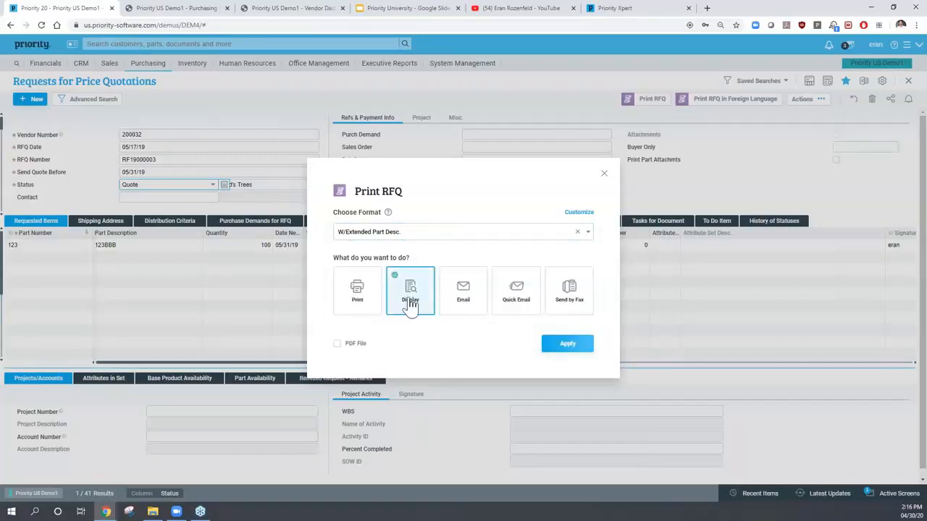
left_click(567, 346)
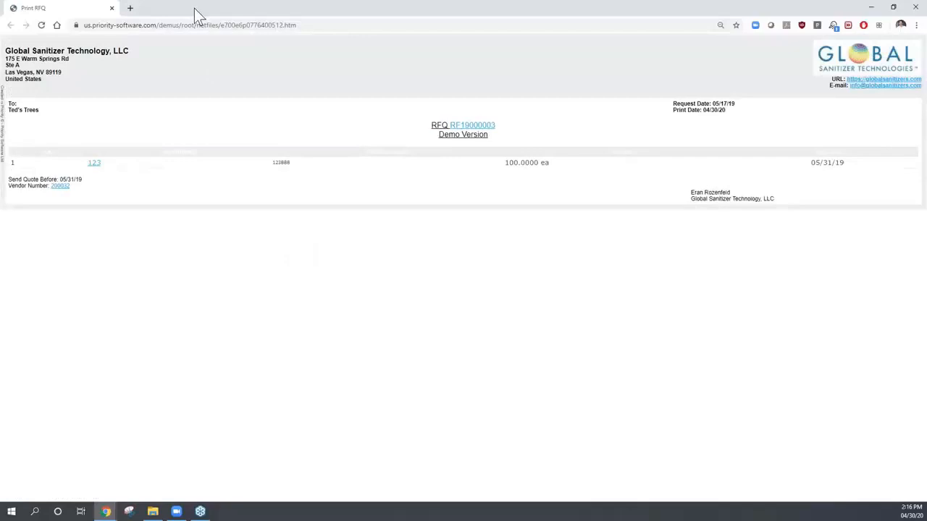
double_click(199, 15)
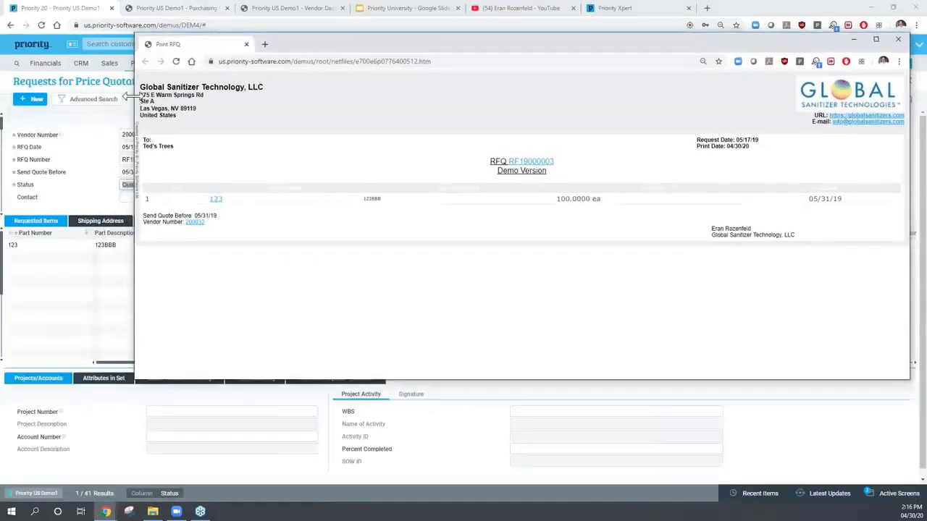
left_click_drag(131, 95, 427, 96)
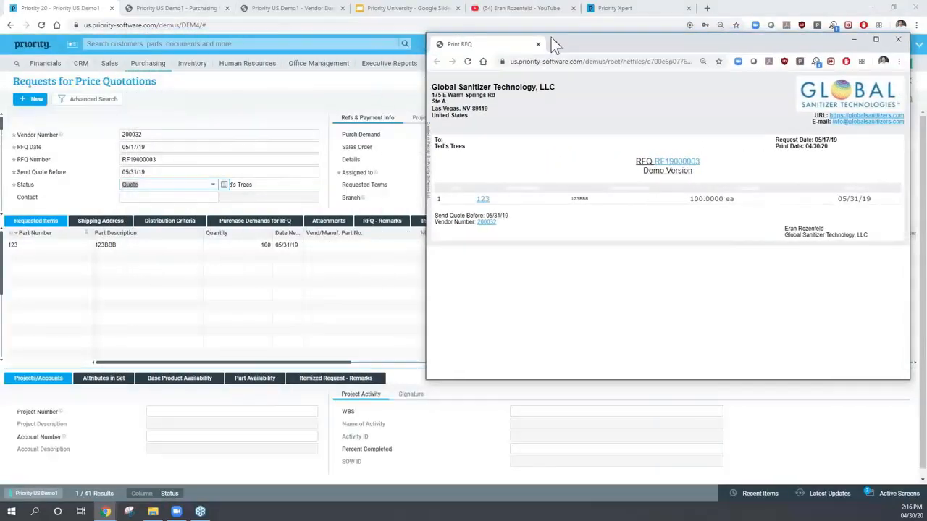
left_click_drag(593, 46, 390, 47)
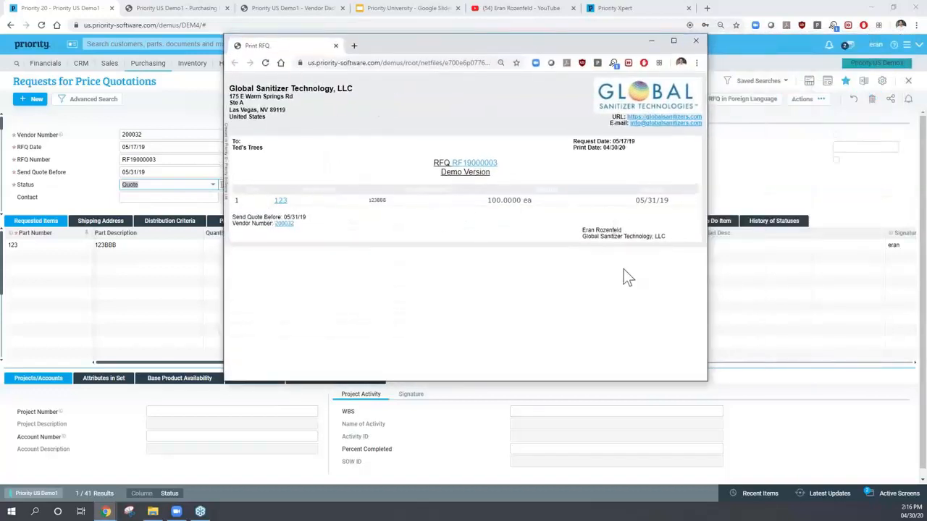
left_click(697, 41)
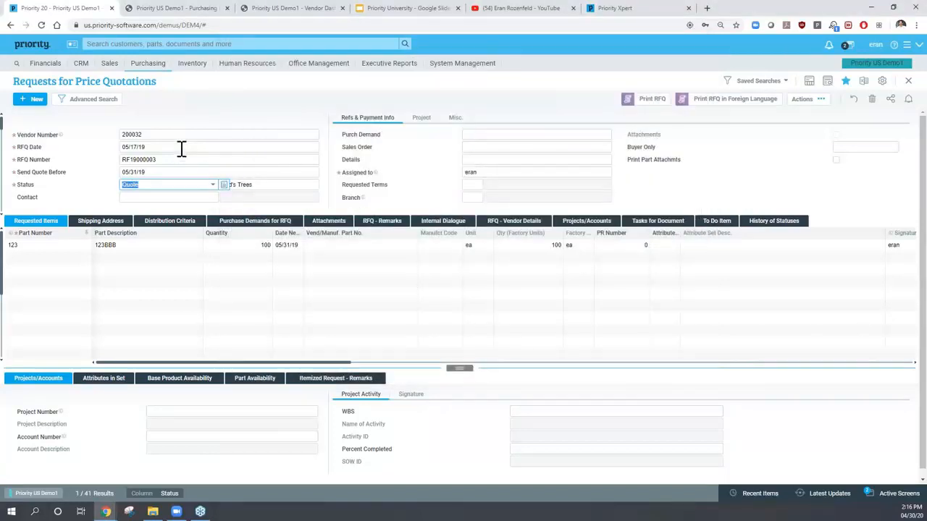
- Close the RFQ form and bring up the Purchasing > Vendor Price Quotations submenu
key("Escape")
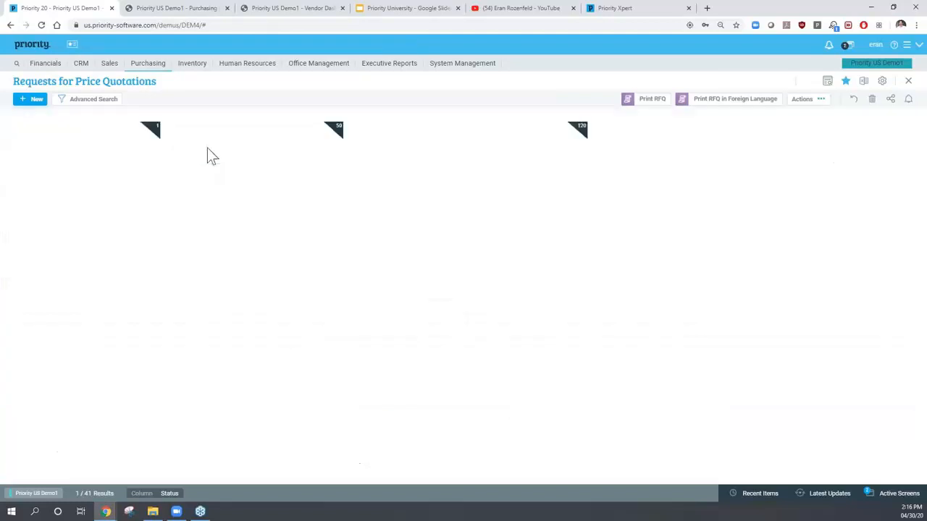
left_click(152, 72)
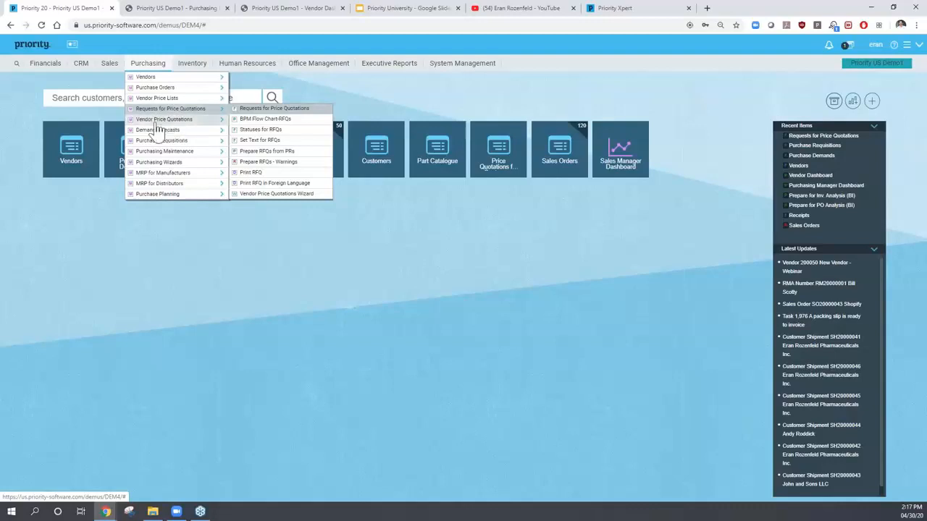
left_click(184, 120)
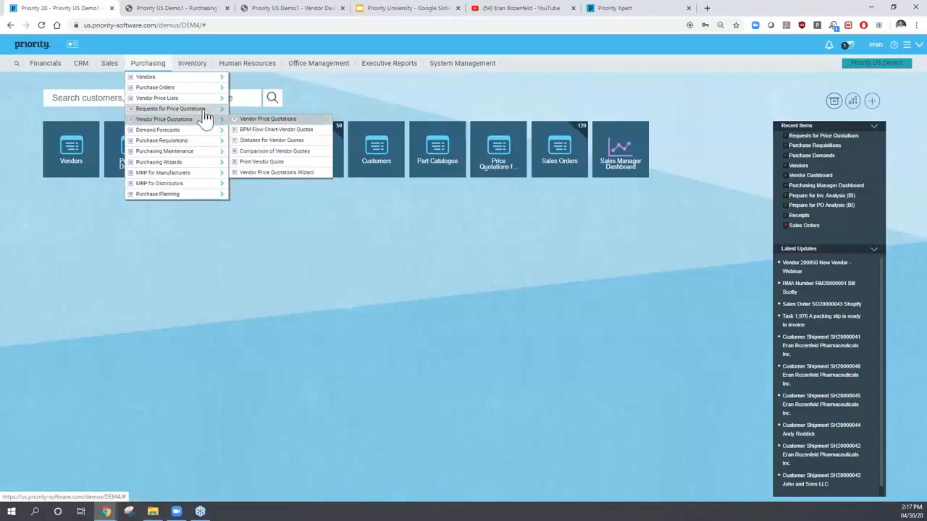
mouse_move(207, 117)
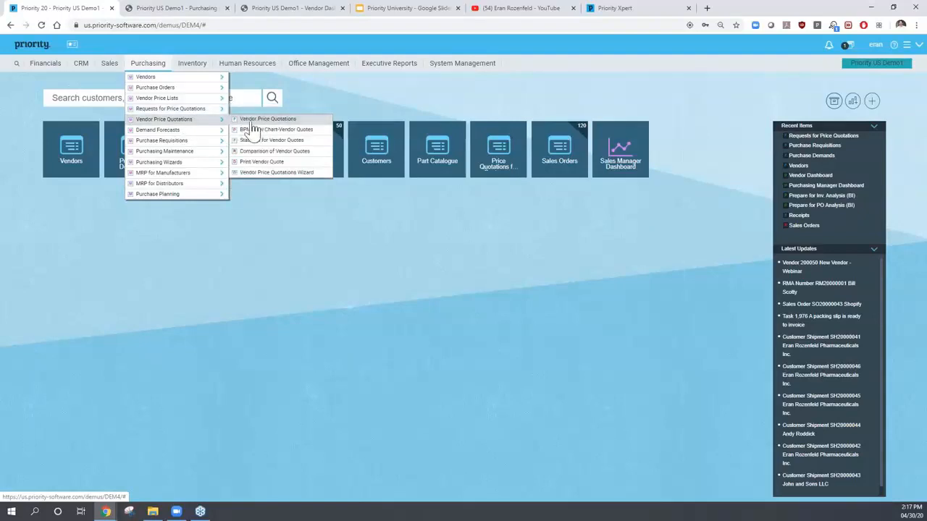
- Open Vendor Price Quotations and retrieve the existing vendor quotes
left_click(276, 121)
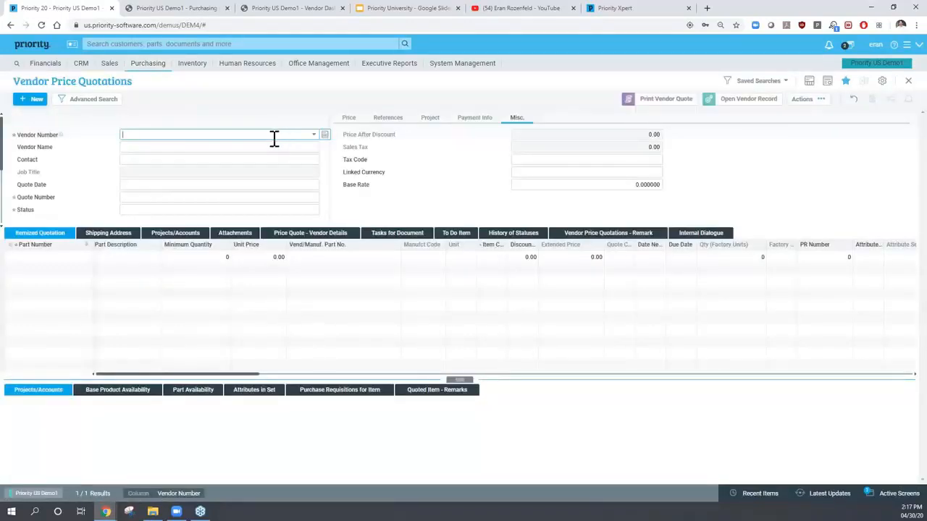
type("1")
key("Return")
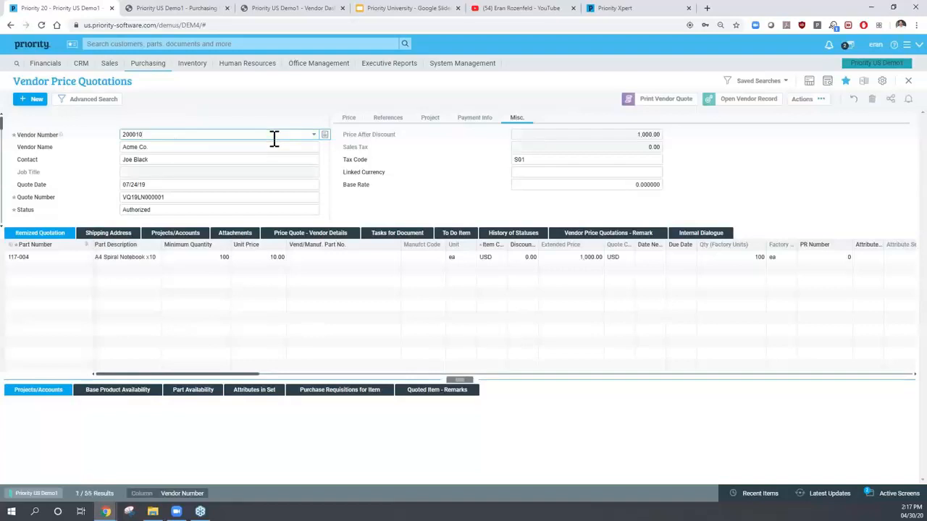
- Review the Acme Co. quote's vendor number, quote number and date, then its RFQ Number reference
left_click(134, 160)
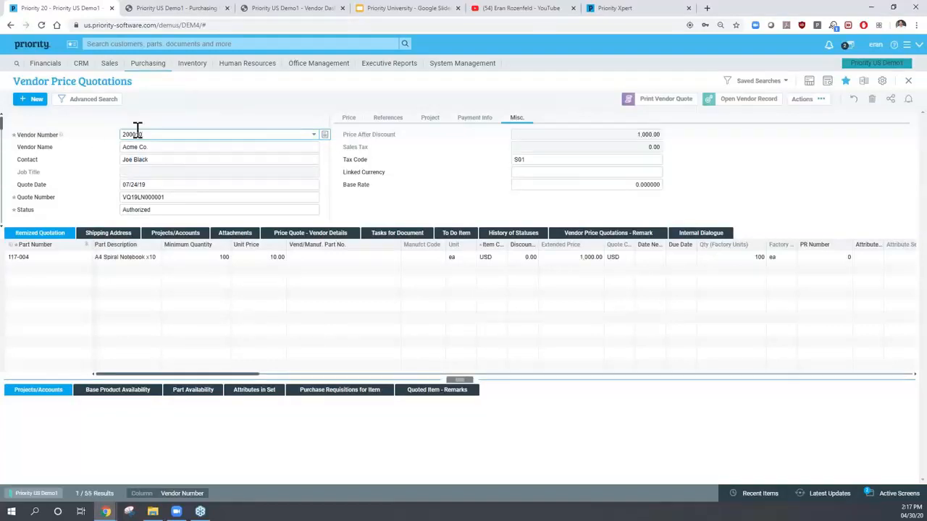
left_click(144, 197)
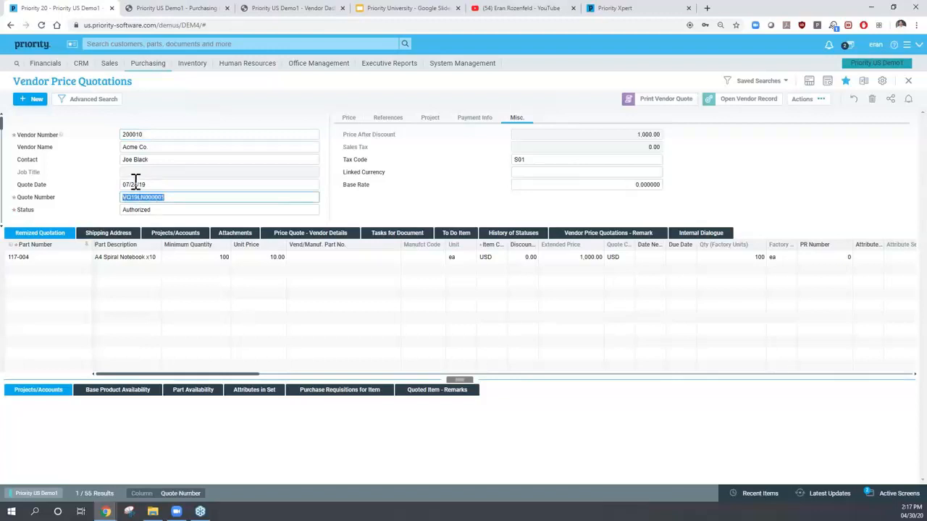
left_click(135, 183)
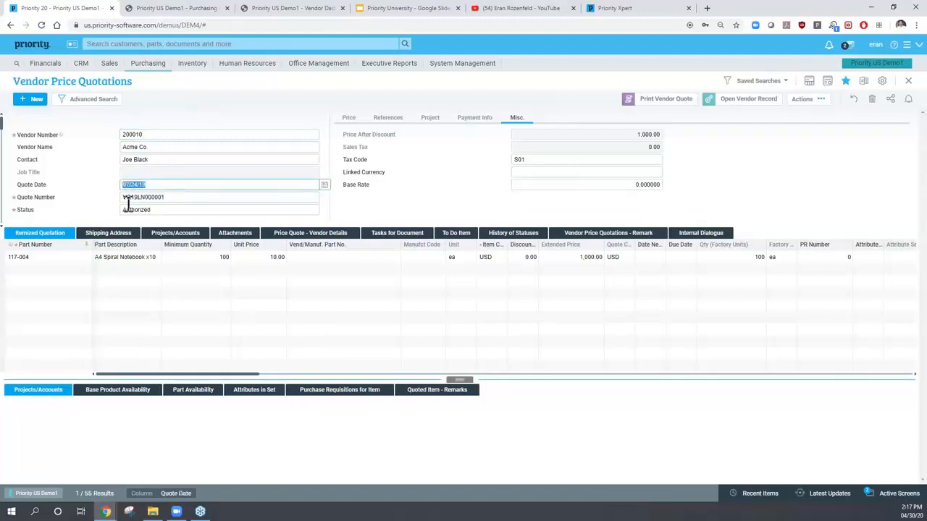
left_click(385, 116)
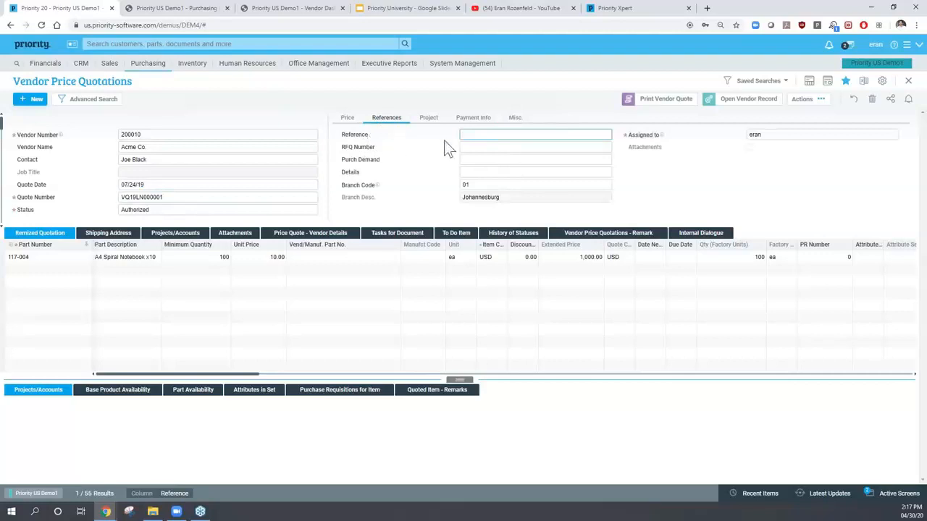
left_click(466, 147)
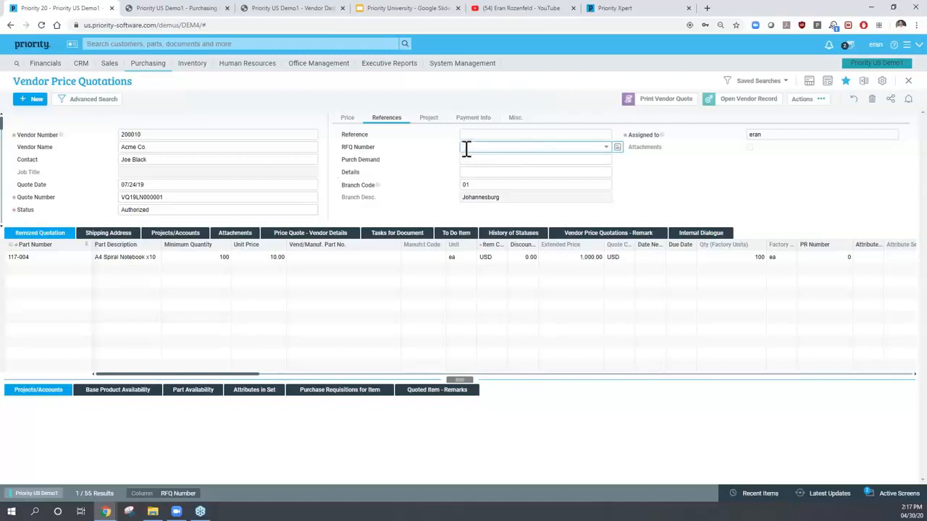
left_click(42, 260)
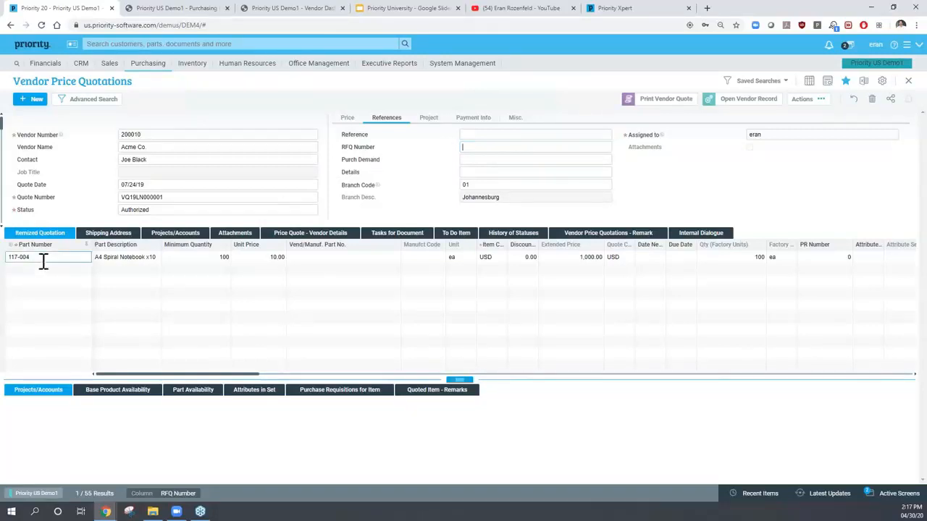
left_click(197, 259)
left_click(246, 258)
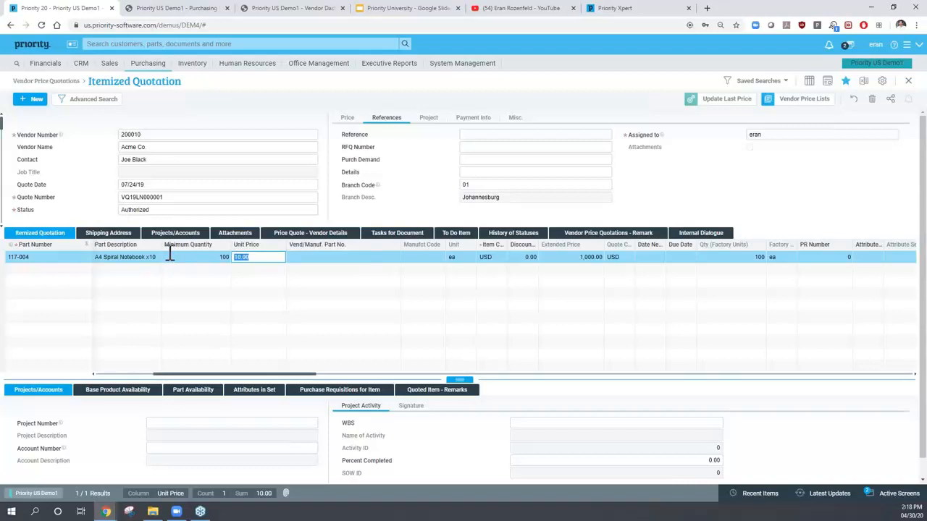
key("Escape")
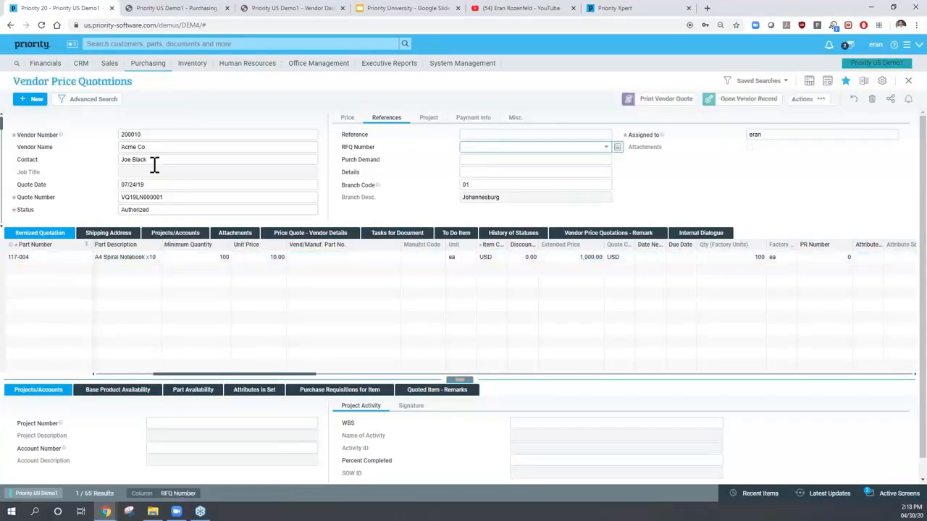
left_click(154, 151)
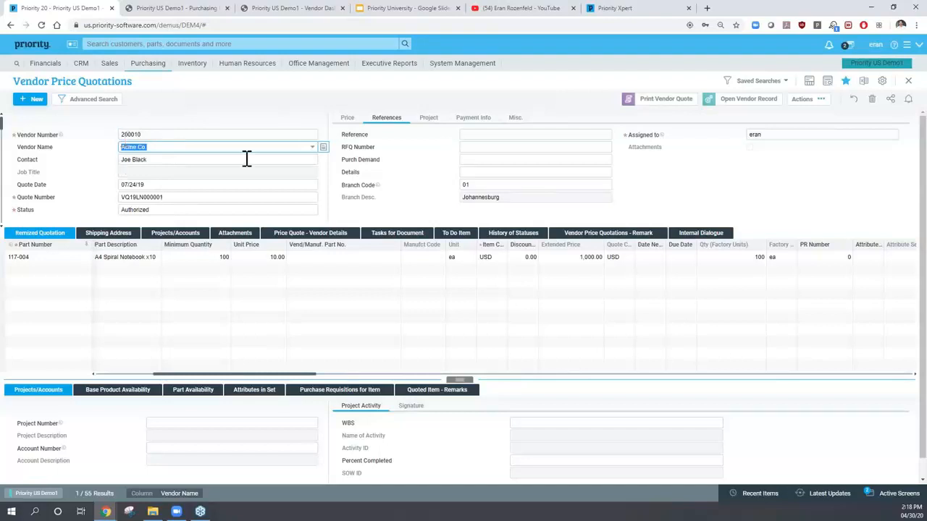
left_click(795, 103)
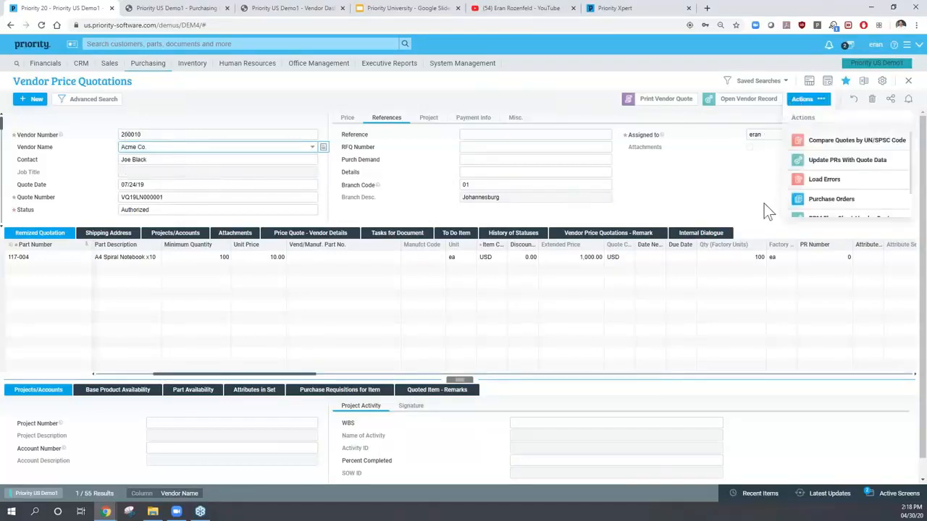
scroll(810, 195, "down", 1)
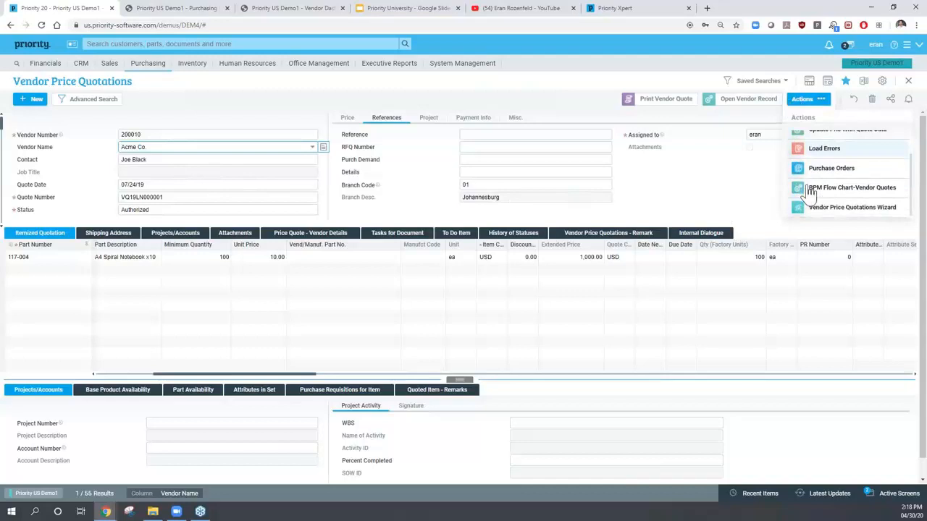
left_click(166, 148)
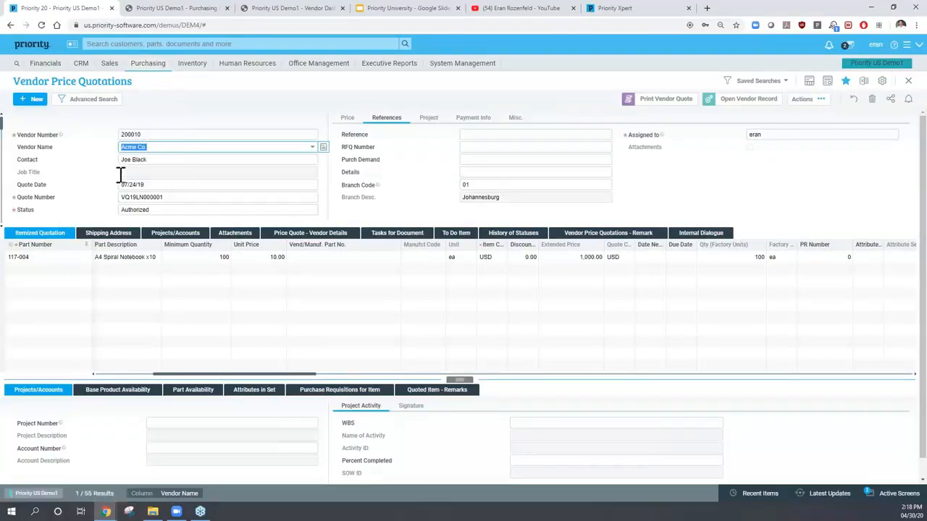
- Open part 117-004's catalogue record and browse its purchase price history by vendor
left_click(29, 258)
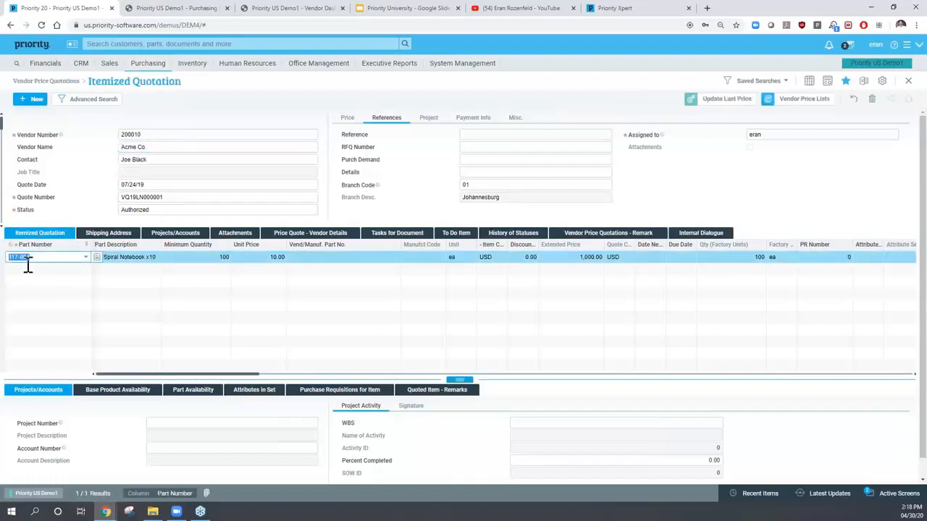
left_click(97, 258)
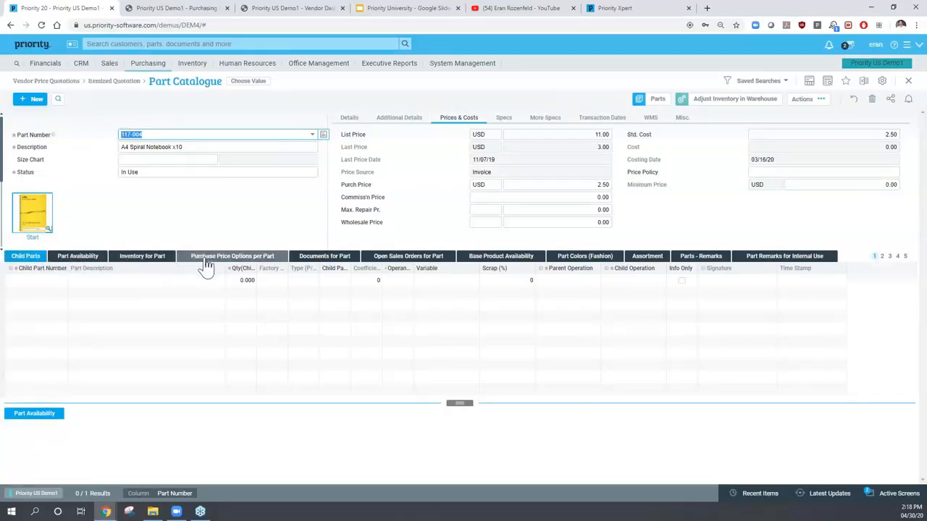
left_click(229, 259)
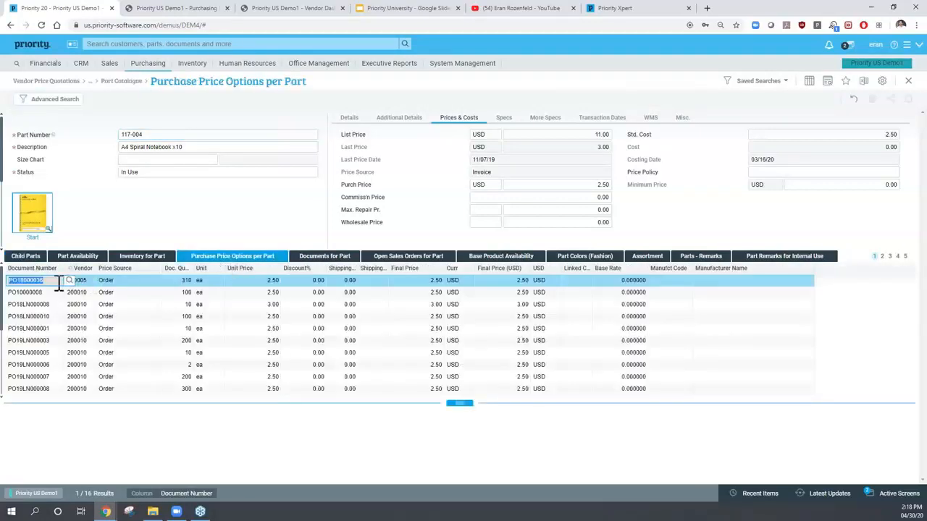
key("Down")
key("Down")
key("Down")
key("Down")
key("Down")
key("Down")
key("Down")
key("Down")
key("Down")
key("Down")
key("Down")
key("Down")
key("Down")
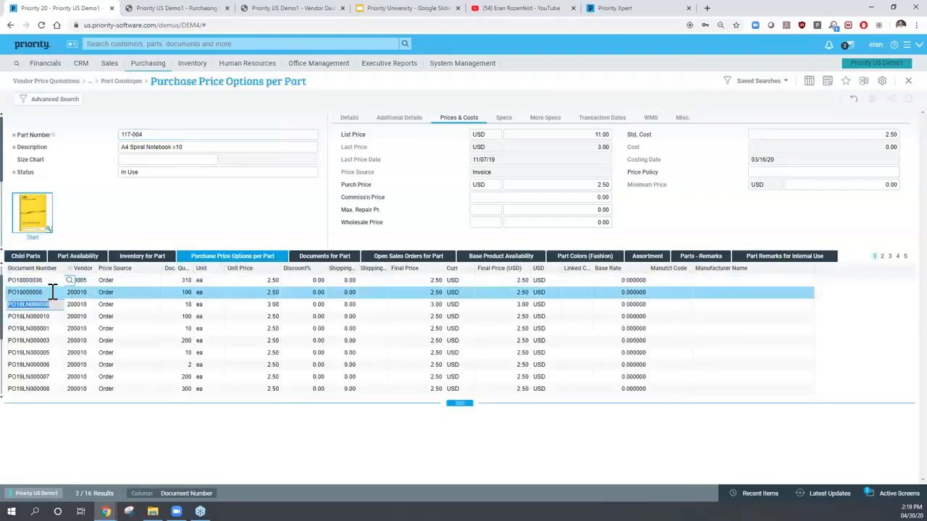
key("Down")
key("Down")
key("Down")
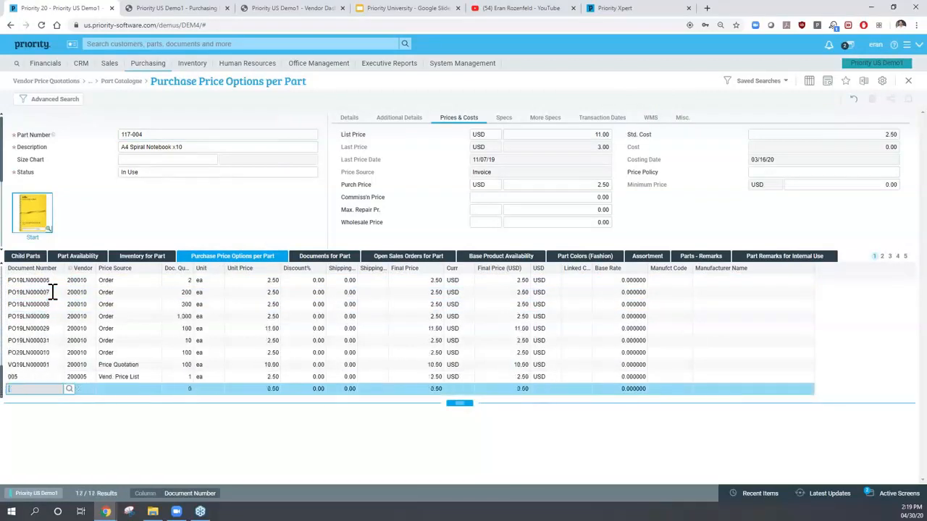
key("Up")
key("Up")
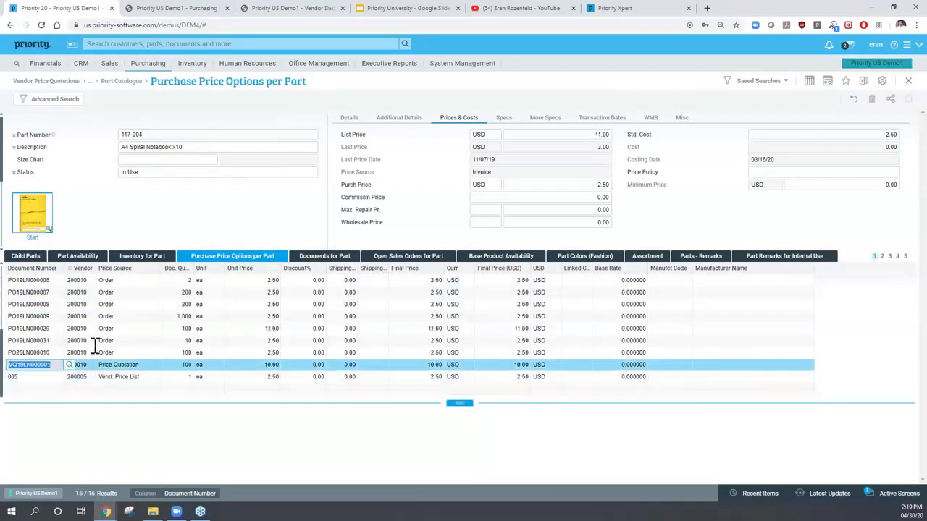
- Inspect the vendor price entry's source, quantity 100 and unit price 10.00, then close the list
left_click(124, 377)
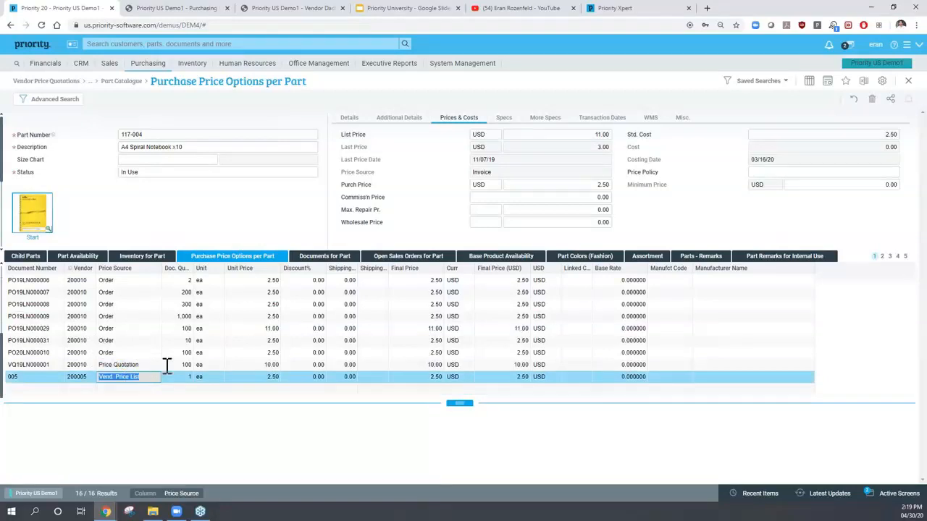
left_click(174, 366)
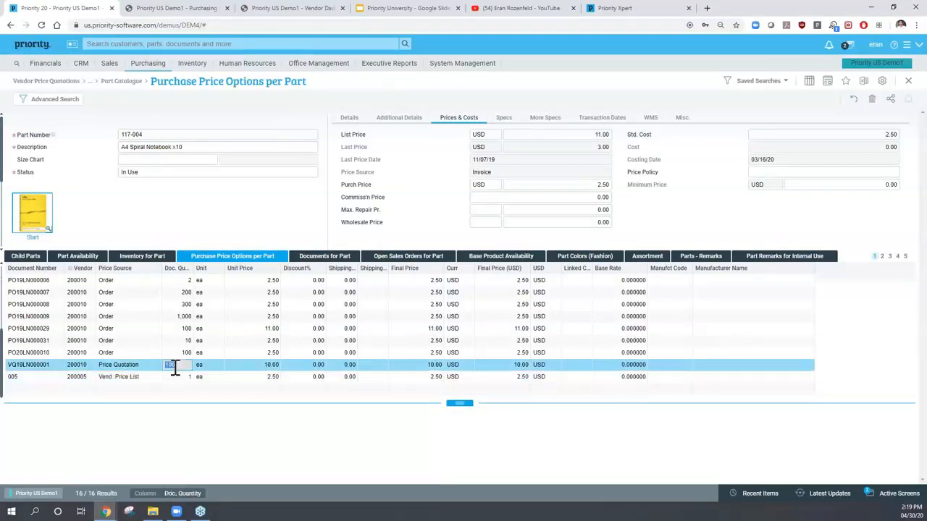
left_click(254, 364)
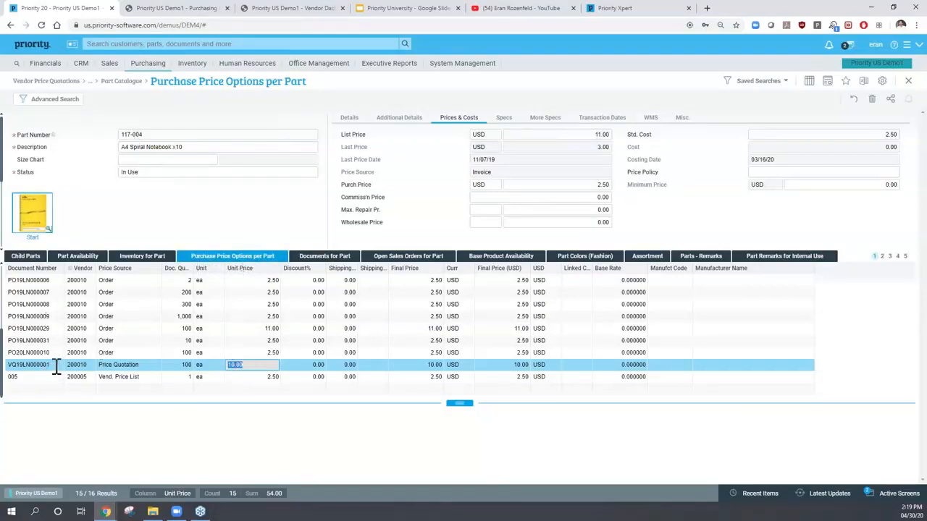
key("Escape")
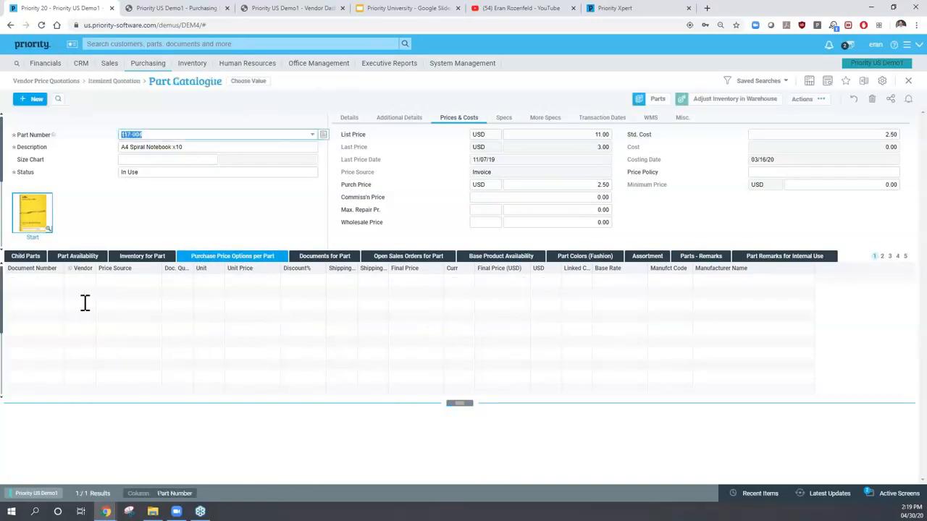
- Escape out of Part Catalogue, Itemized Quotation and Vendor Price Quotations back to the home dashboard
key("Escape")
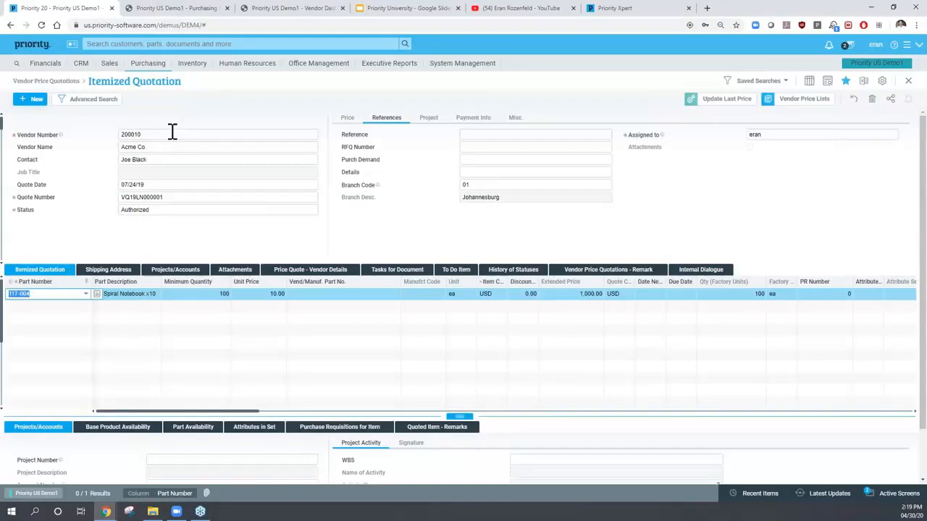
key("Escape")
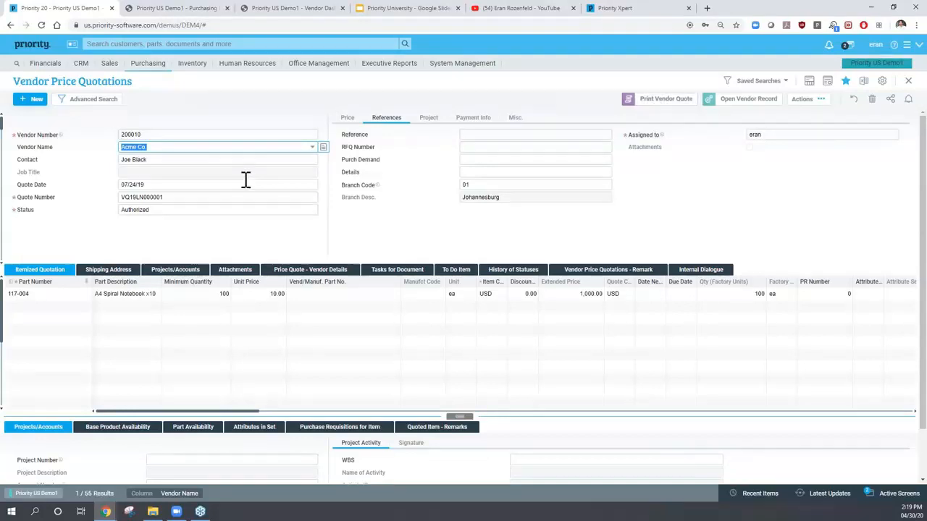
key("Escape")
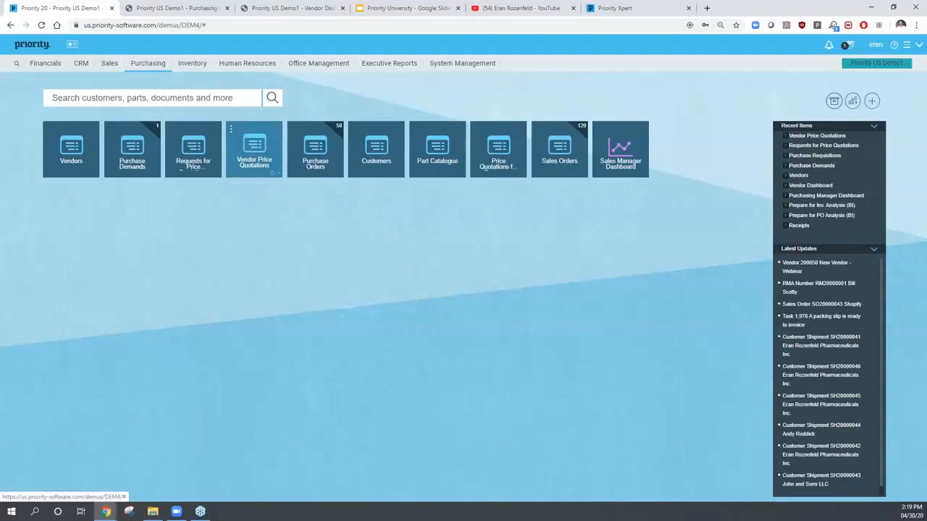
- Open Purchasing > Purchase Orders > Purchase Orders, retrieving 224 existing orders
left_click(147, 65)
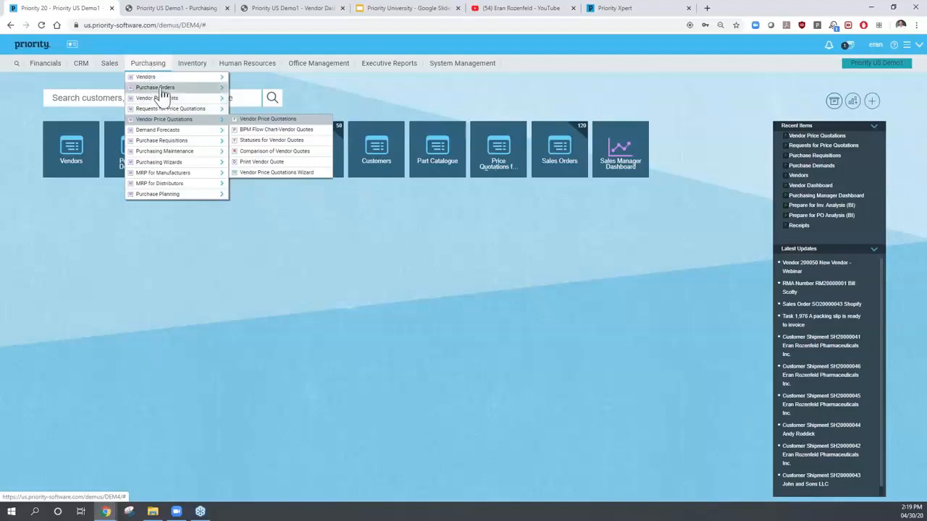
mouse_move(161, 92)
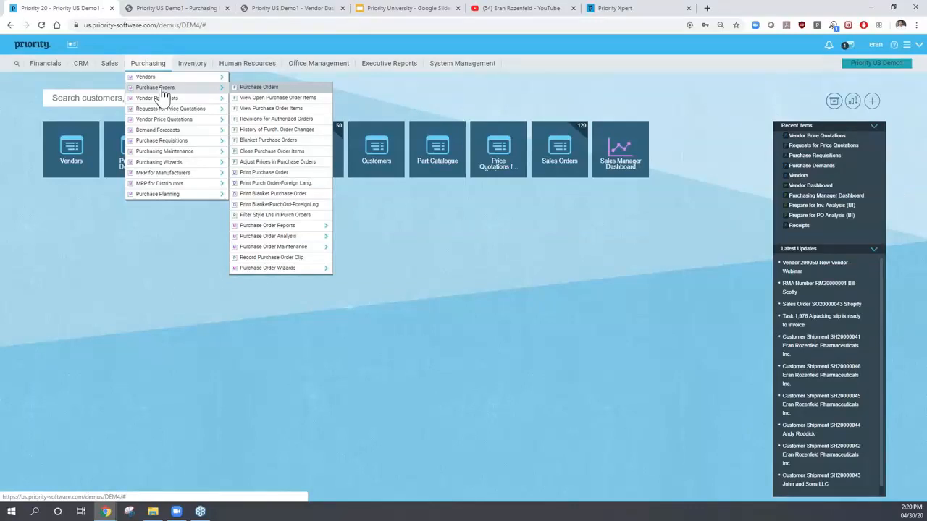
left_click(269, 89)
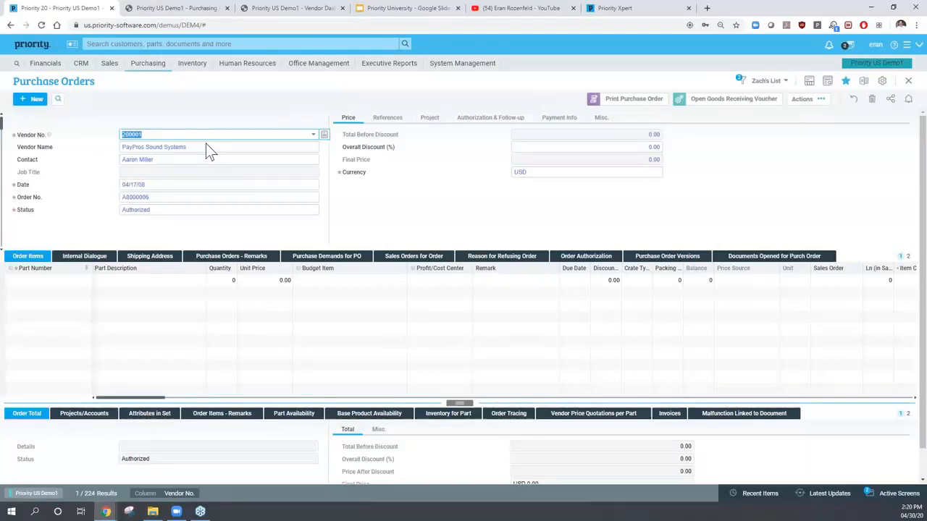
- Start a new purchase order for vendor PayPros Sound Systems (200001)
key("ctrl+Insert")
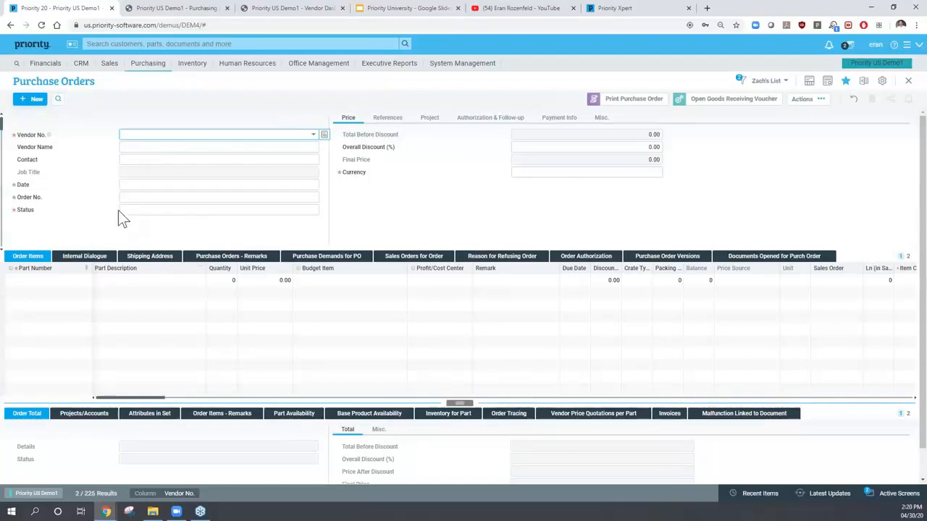
left_click(314, 136)
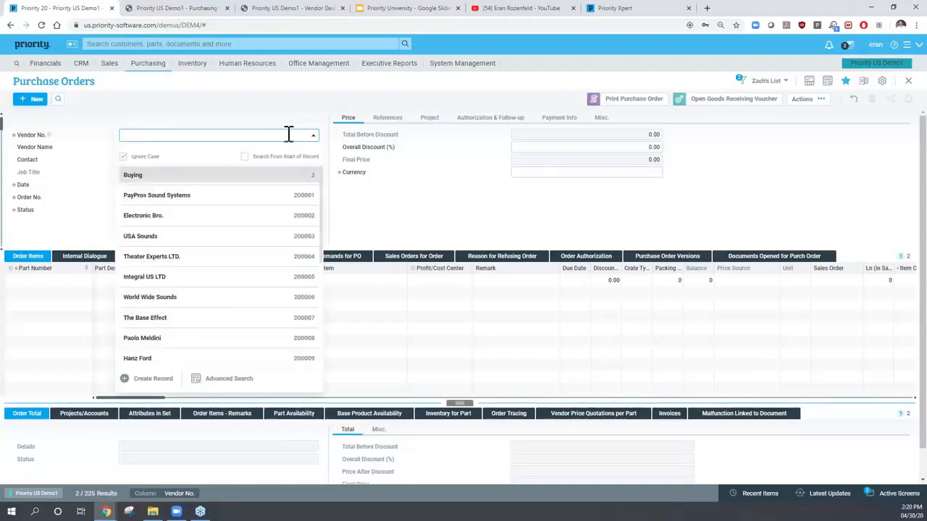
type("pa")
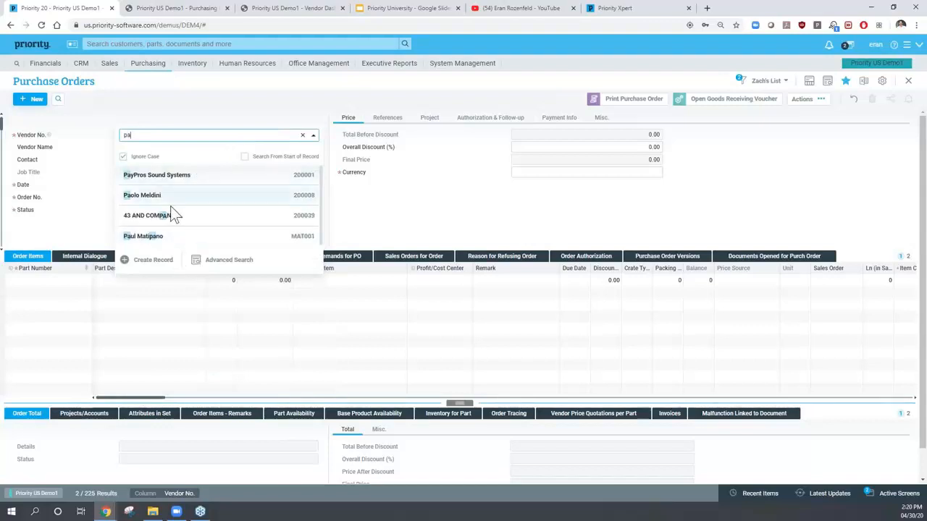
left_click(154, 178)
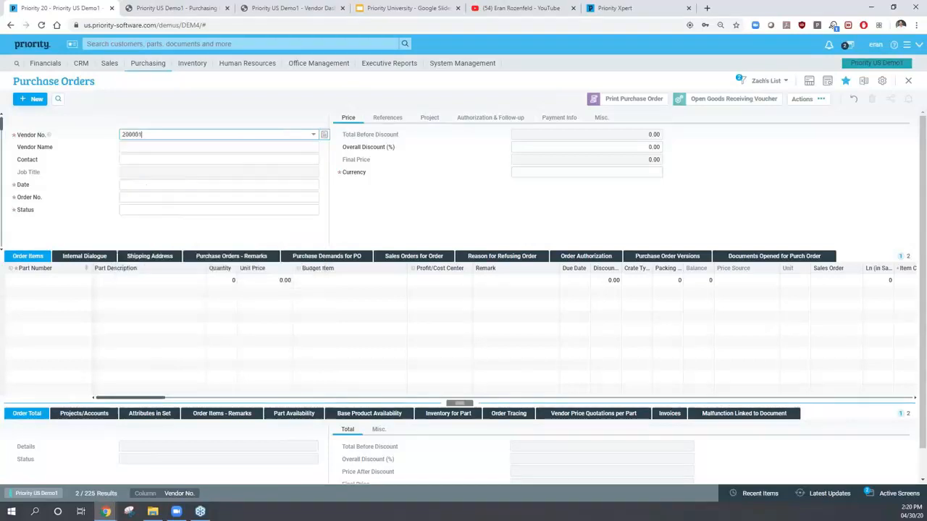
key("Tab")
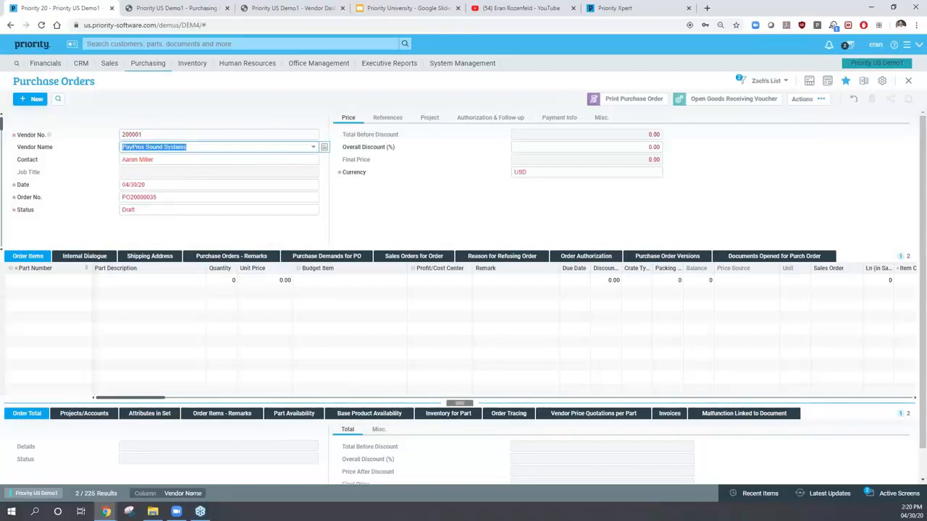
key("Tab")
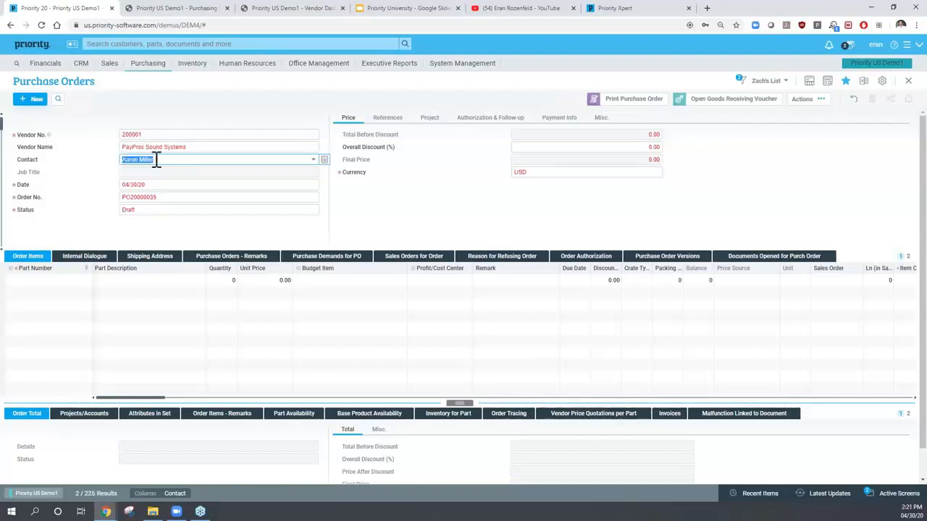
- Keep the default contact and confirm date 04/30/20, order number PO20000035 and Draft status
left_click(314, 161)
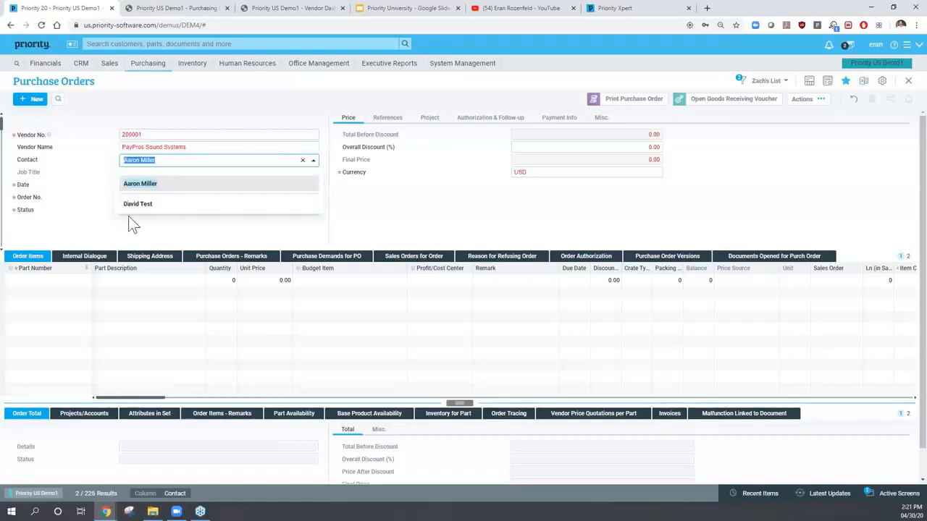
left_click(139, 148)
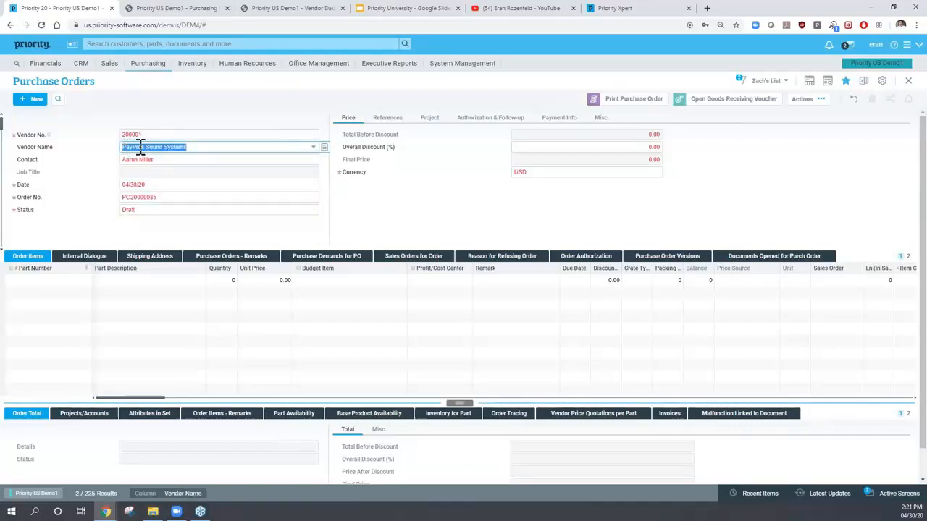
left_click(160, 184)
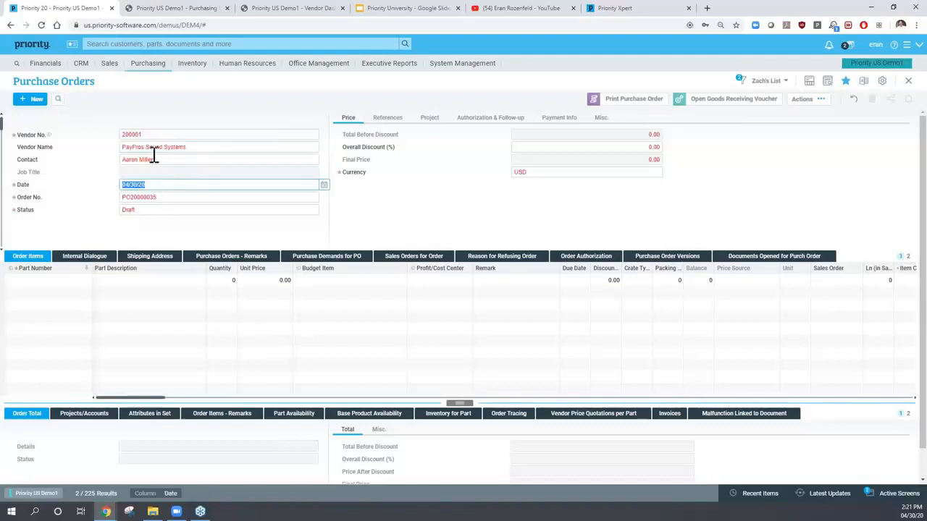
left_click(154, 197)
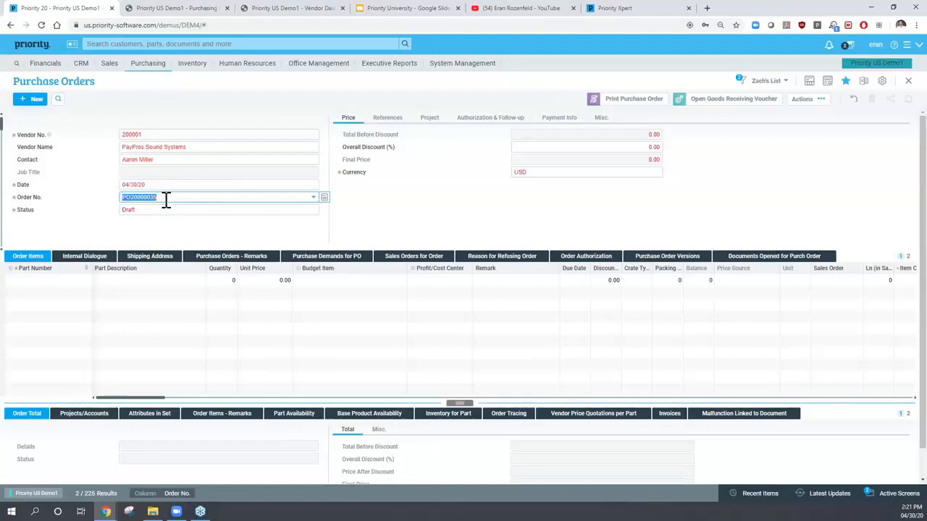
left_click(150, 213)
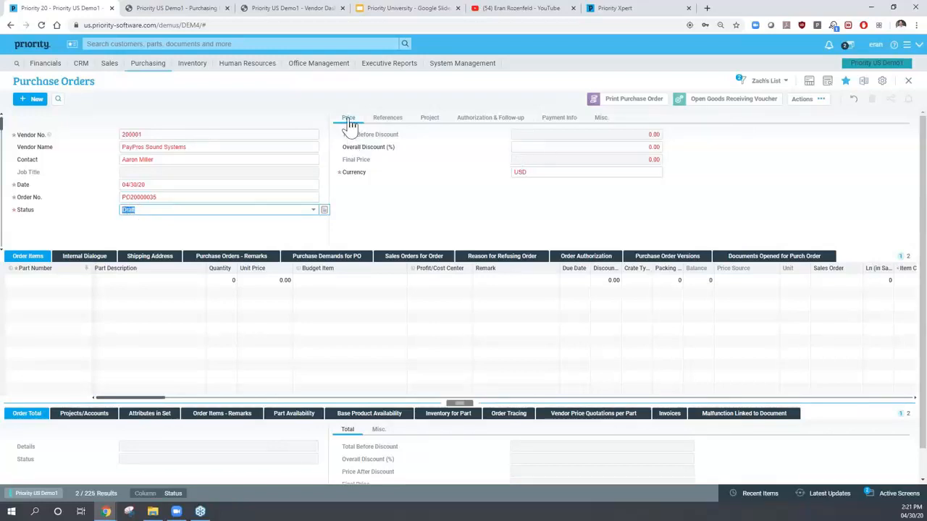
- Review PO20000035's reference, warehouse and order-type fields, then show its authorization and follow-up details
left_click(386, 121)
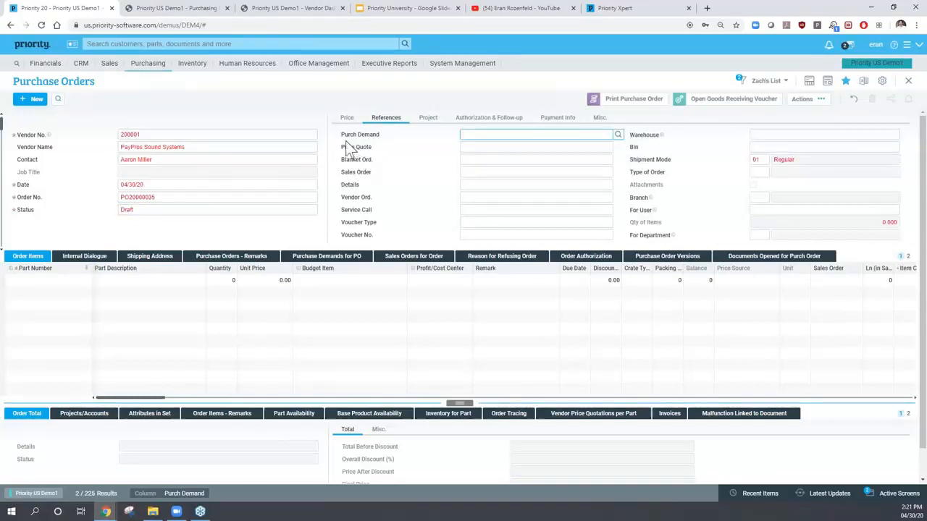
left_click(476, 147)
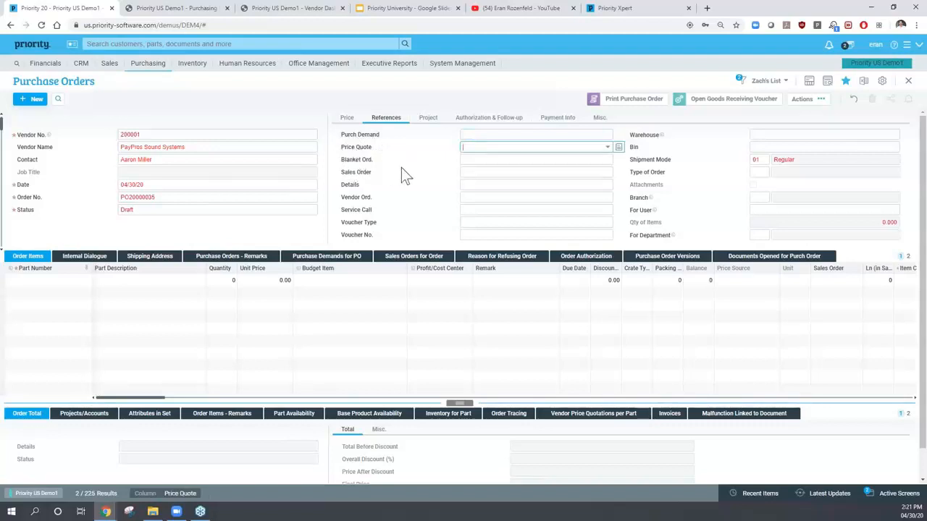
left_click(465, 161)
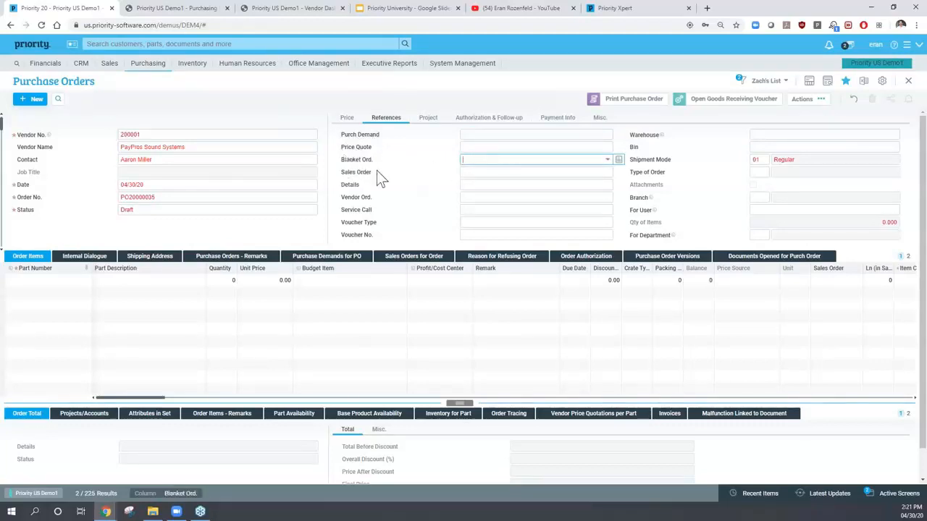
left_click(146, 71)
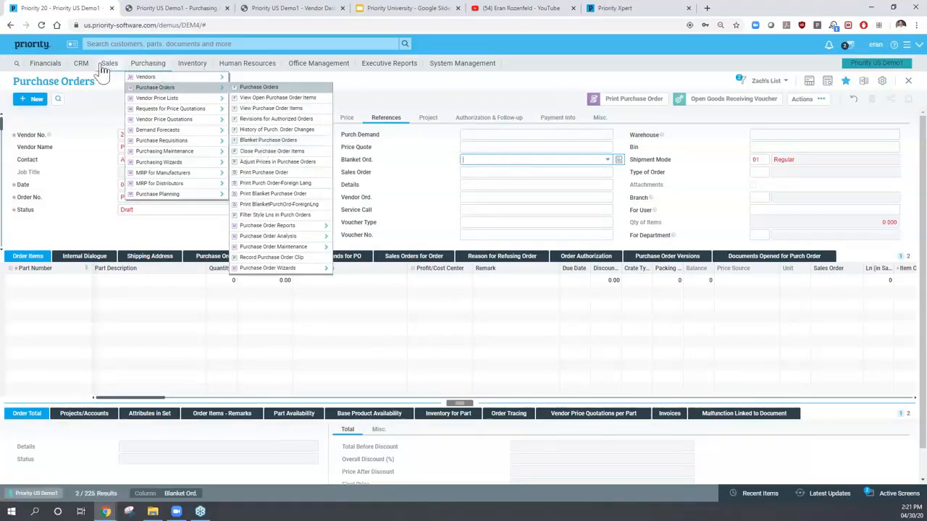
left_click(477, 171)
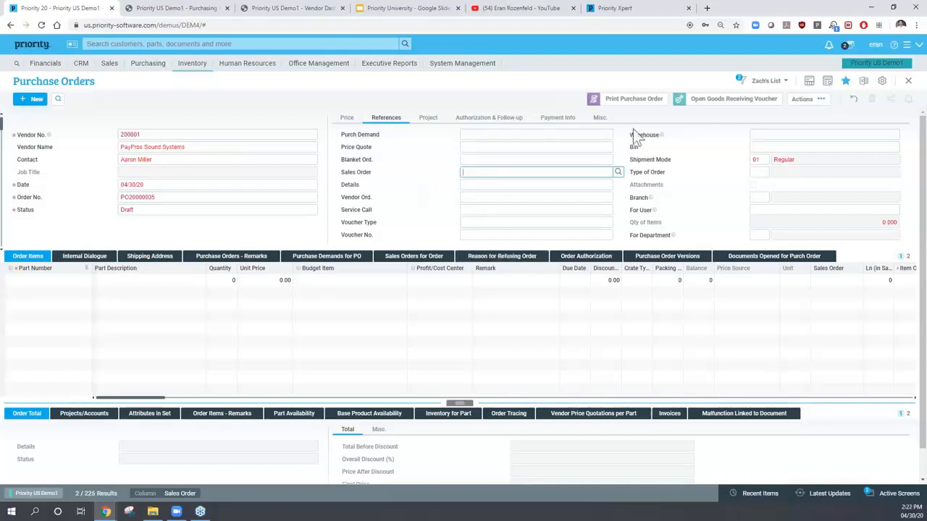
left_click(762, 134)
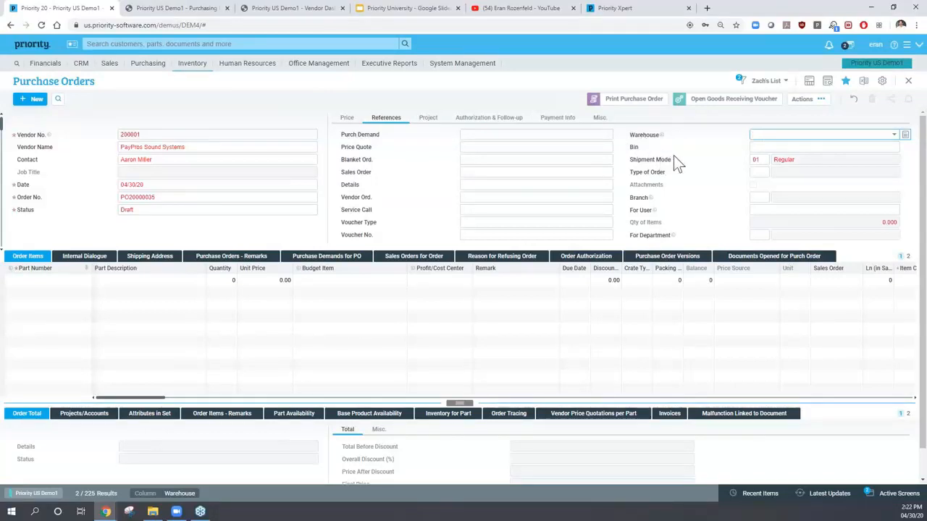
left_click(756, 172)
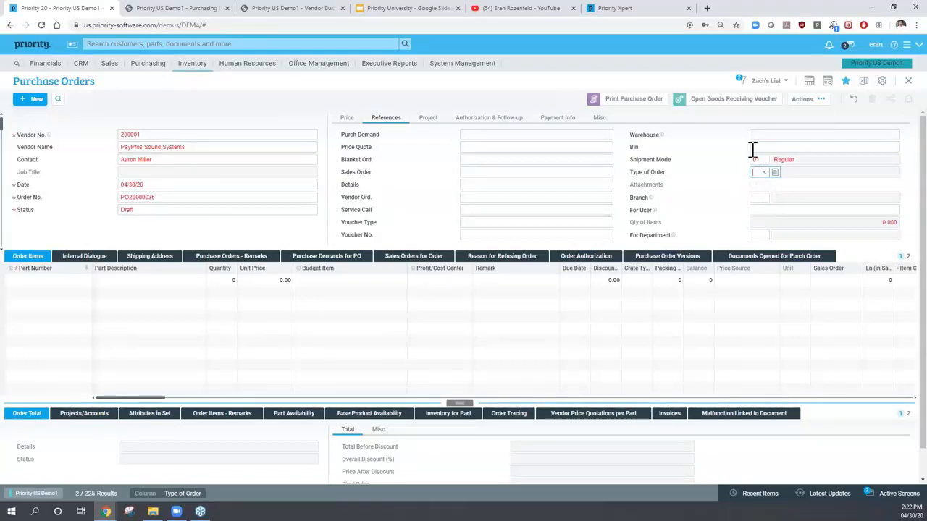
left_click(481, 121)
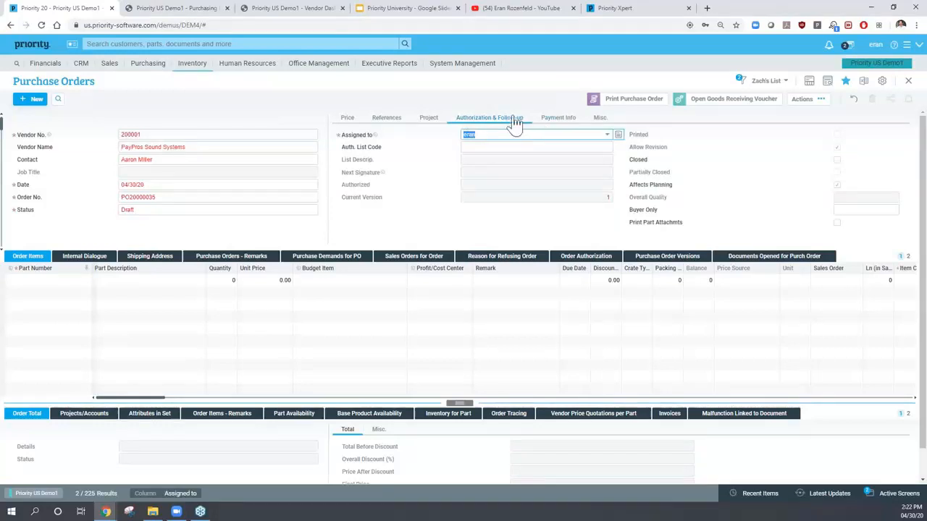
- Keep payment terms at 03 Net 30th Next Month and bring up the Order Items lines
left_click(480, 147)
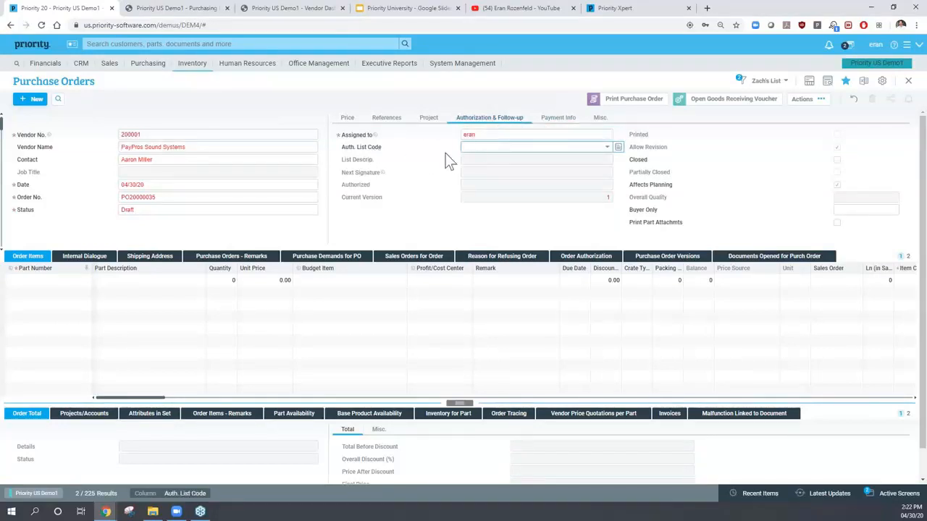
left_click(557, 120)
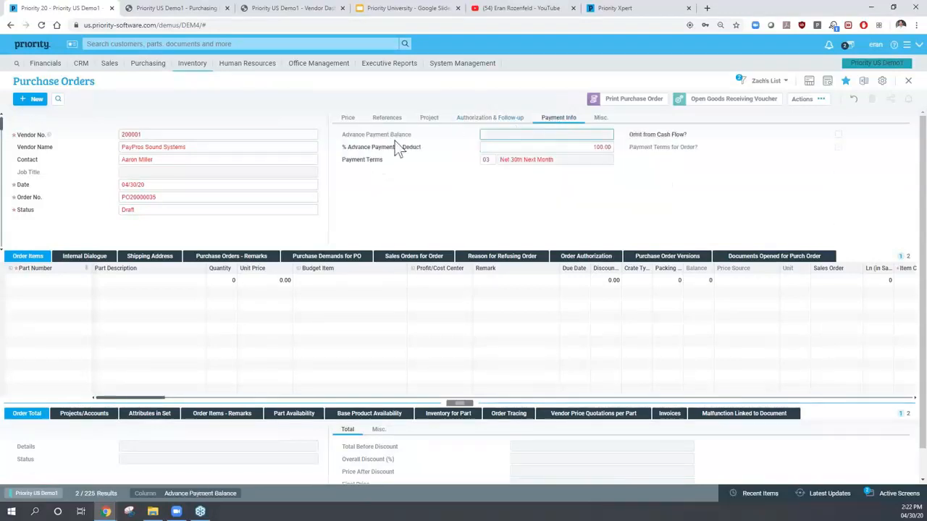
left_click(488, 160)
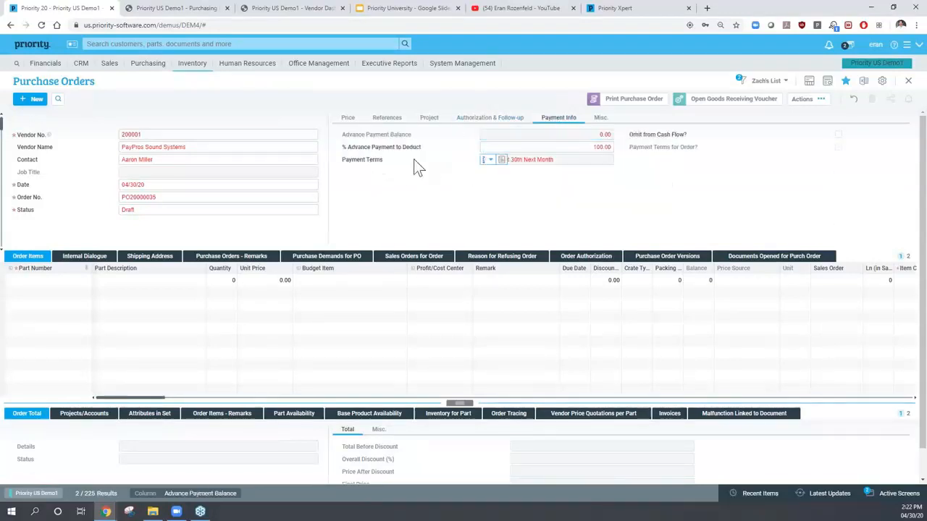
left_click(491, 161)
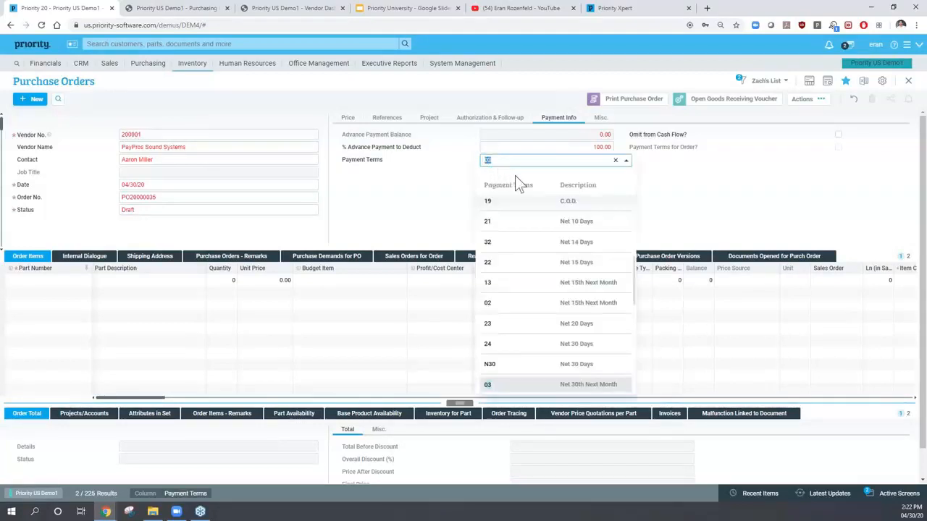
key("Return")
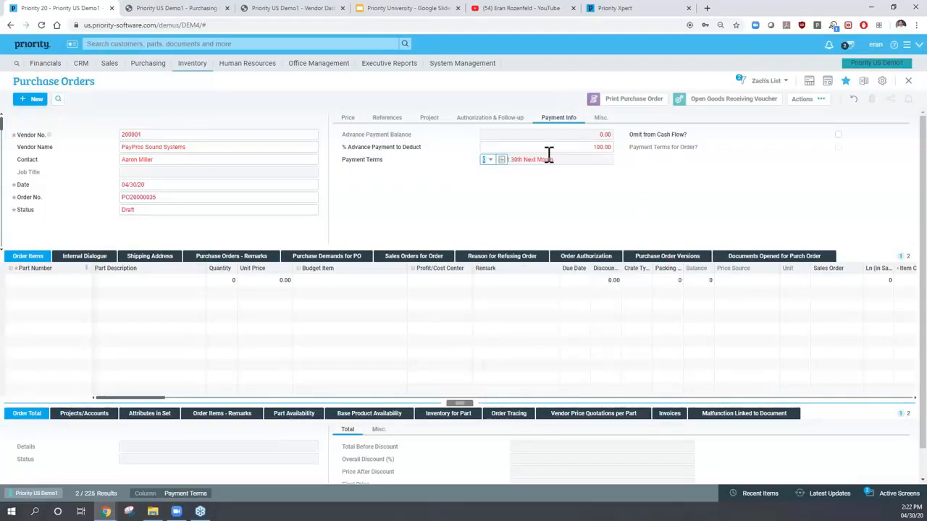
left_click(168, 185)
left_click(29, 257)
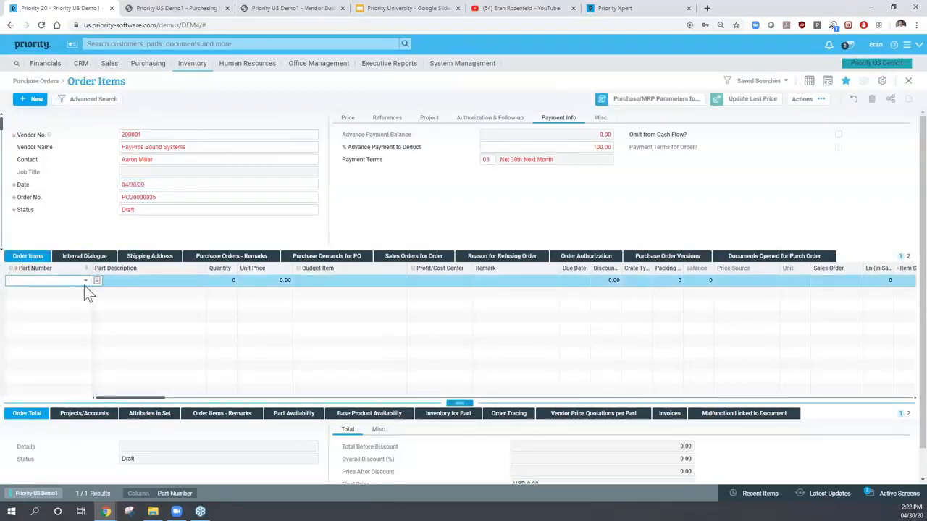
- Add part 114-004 Sony KLV-26U300A to the first line with quantity 1
left_click(85, 284)
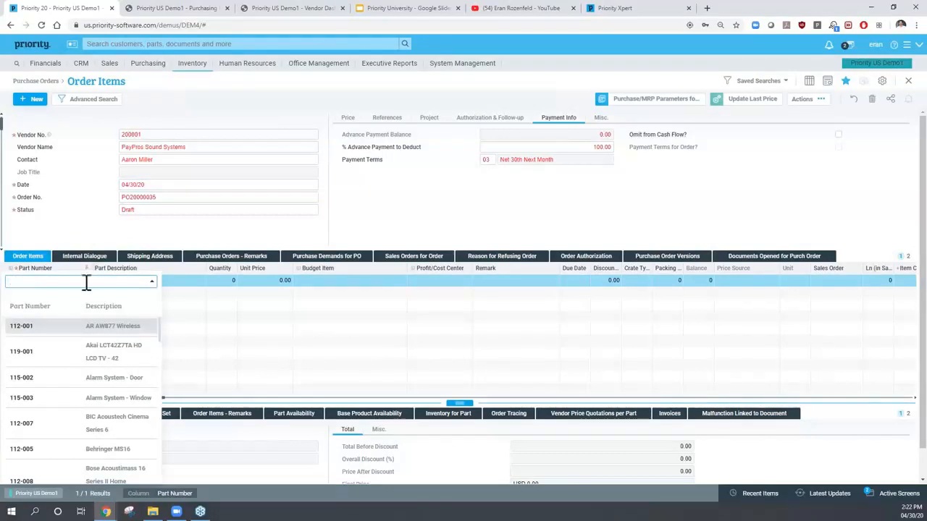
scroll(91, 341, "down", 5)
scroll(90, 348, "down", 5)
scroll(90, 348, "up", 10)
scroll(68, 336, "down", 10)
scroll(80, 318, "down", 2)
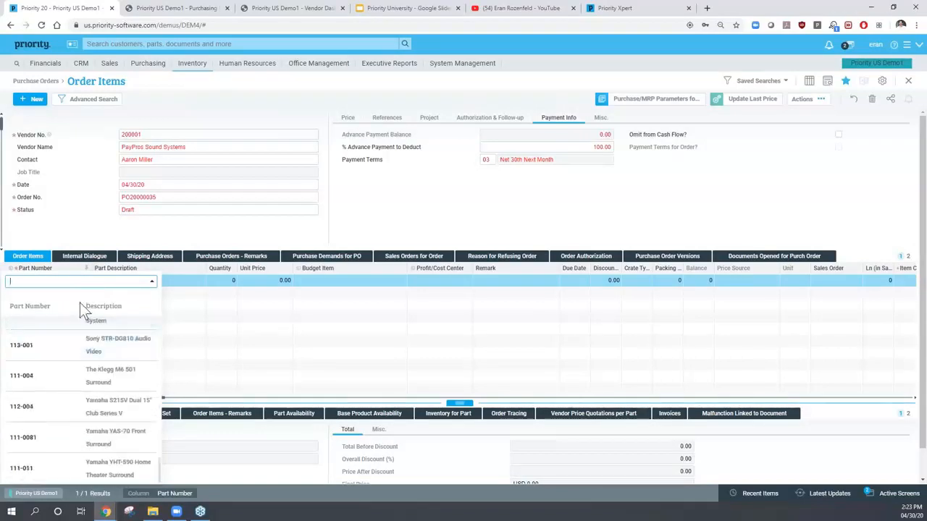
scroll(71, 342, "up", 1)
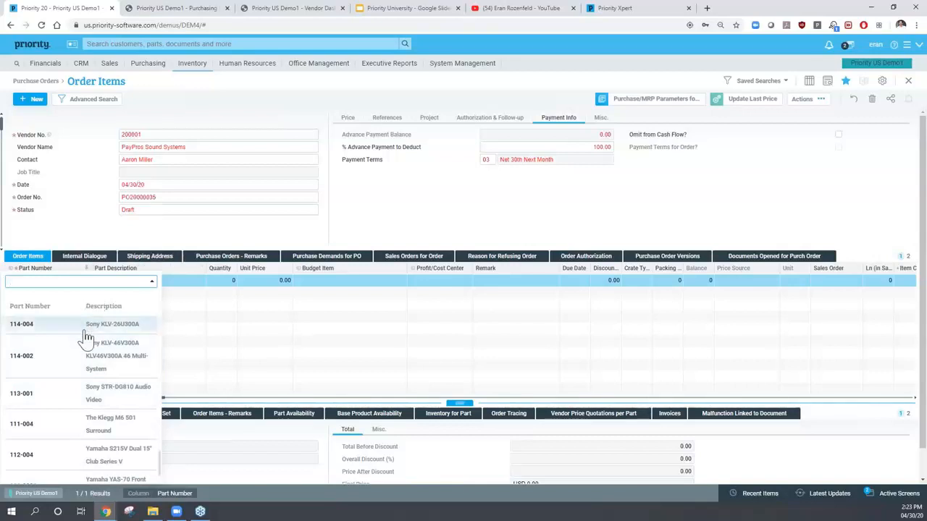
left_click(104, 328)
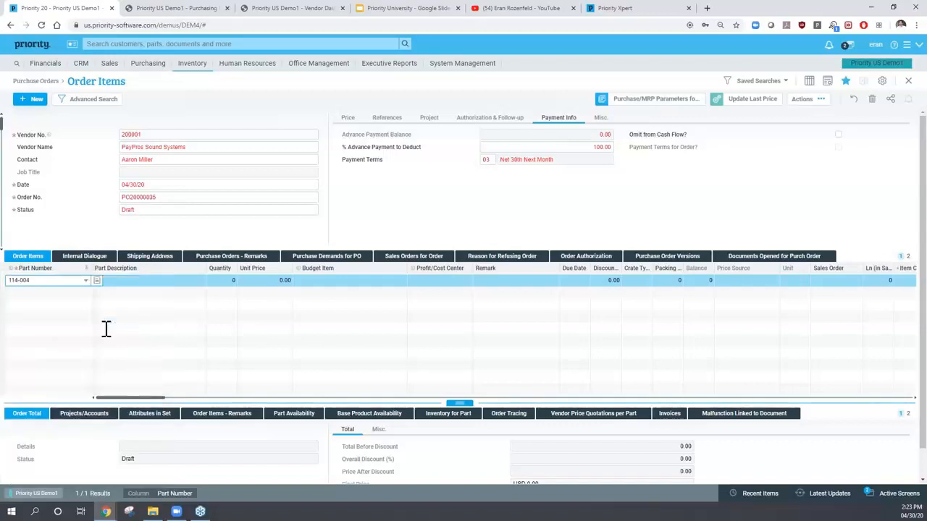
key("Tab")
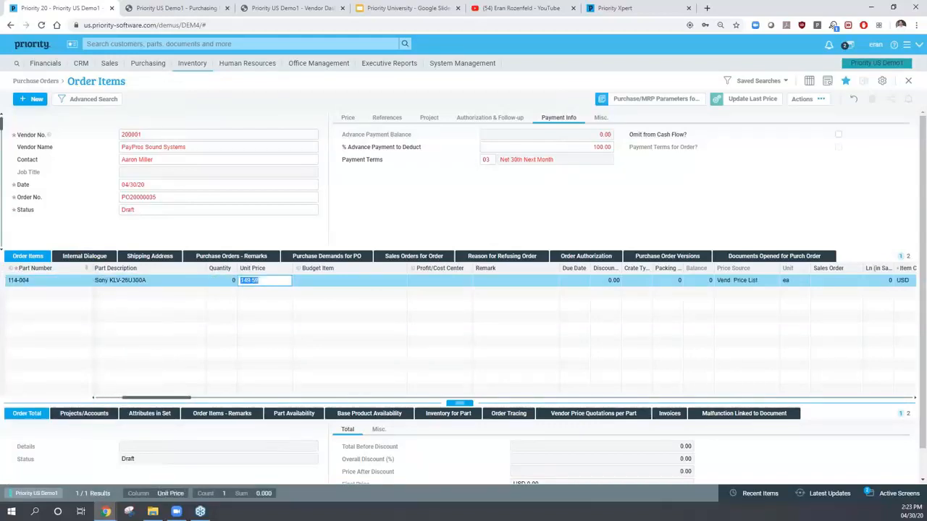
type("1")
key("Tab")
key("Tab")
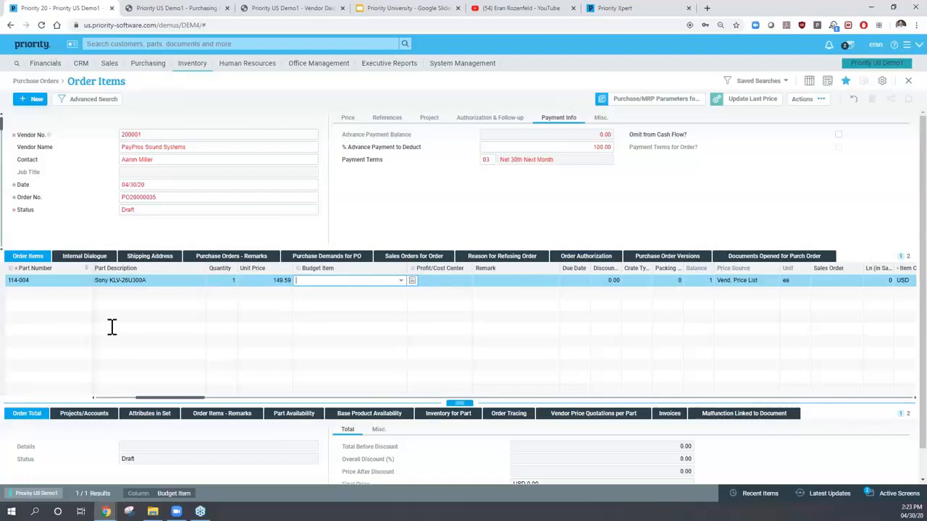
- Move Due Date and Discount columns beside Unit Price; keep price 149.59, due 05/04/20
left_click(452, 281)
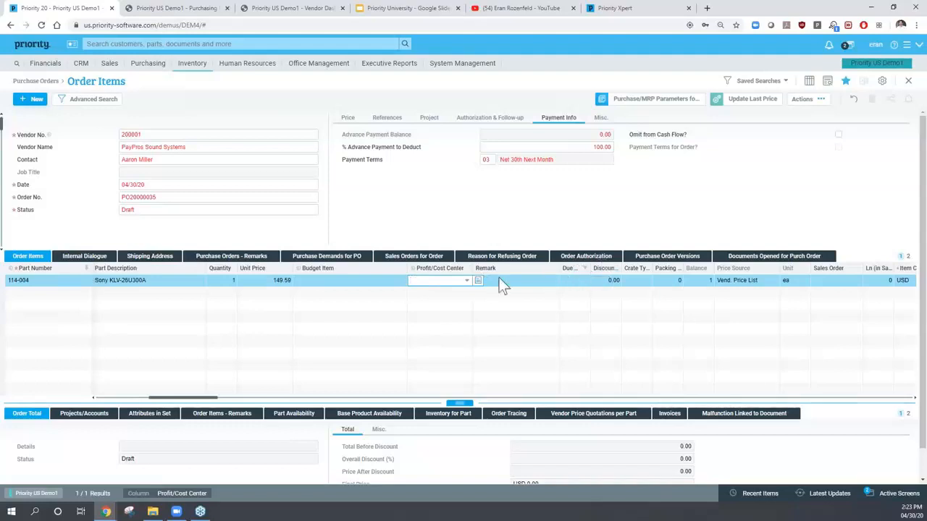
left_click_drag(300, 268, 303, 272)
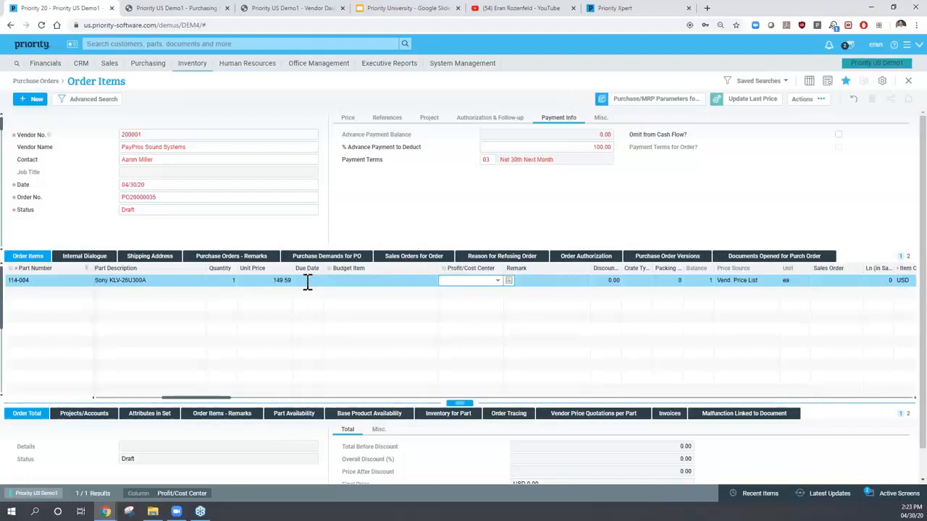
left_click(308, 281)
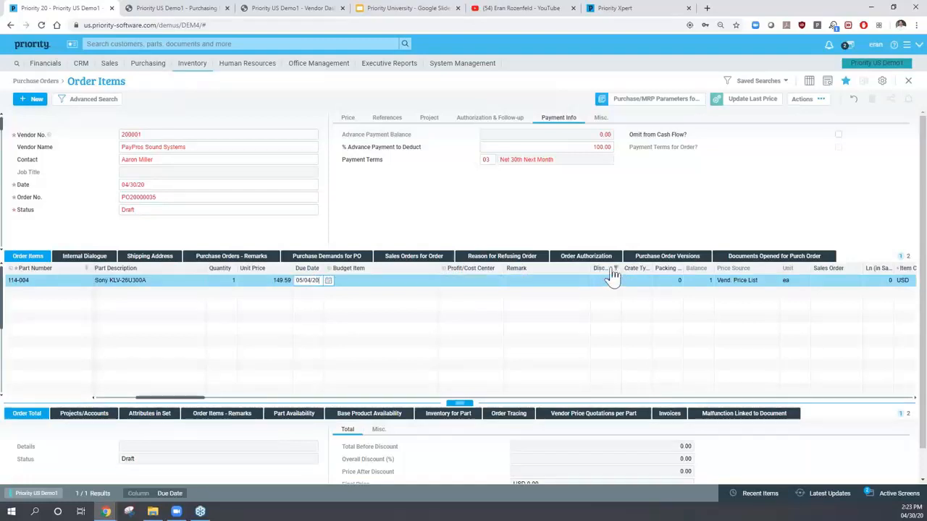
left_click_drag(338, 275, 319, 281)
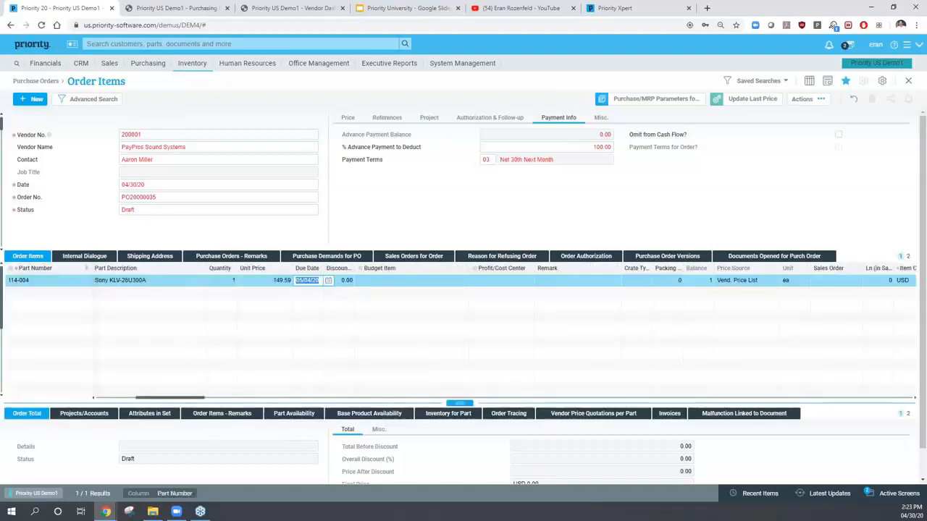
left_click(254, 283)
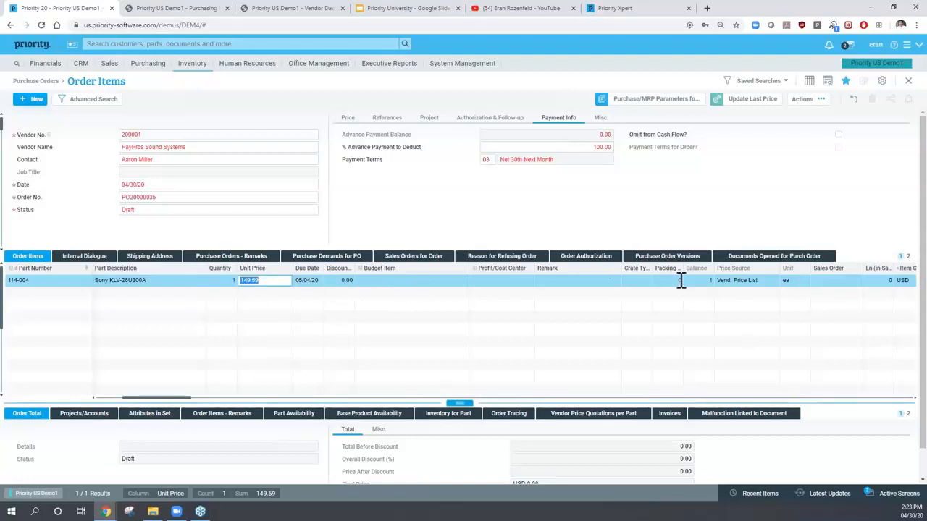
left_click(733, 281)
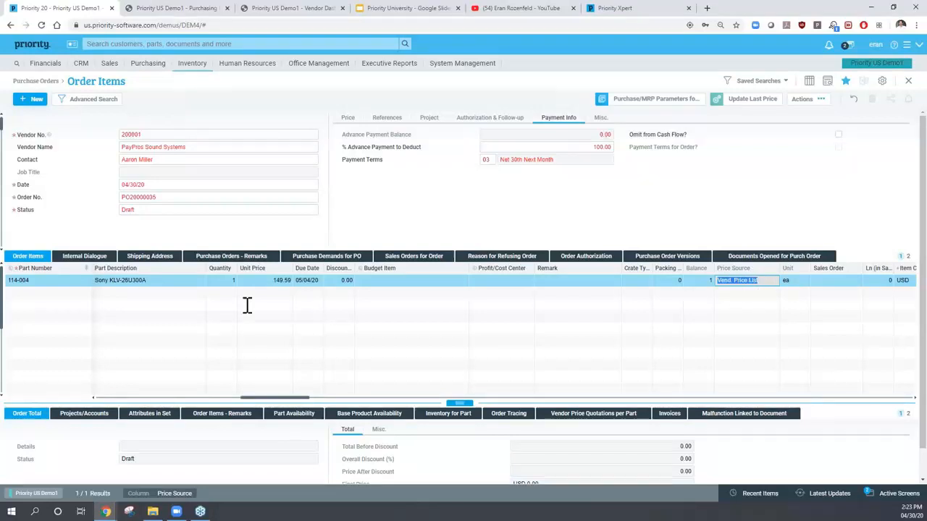
left_click(42, 297)
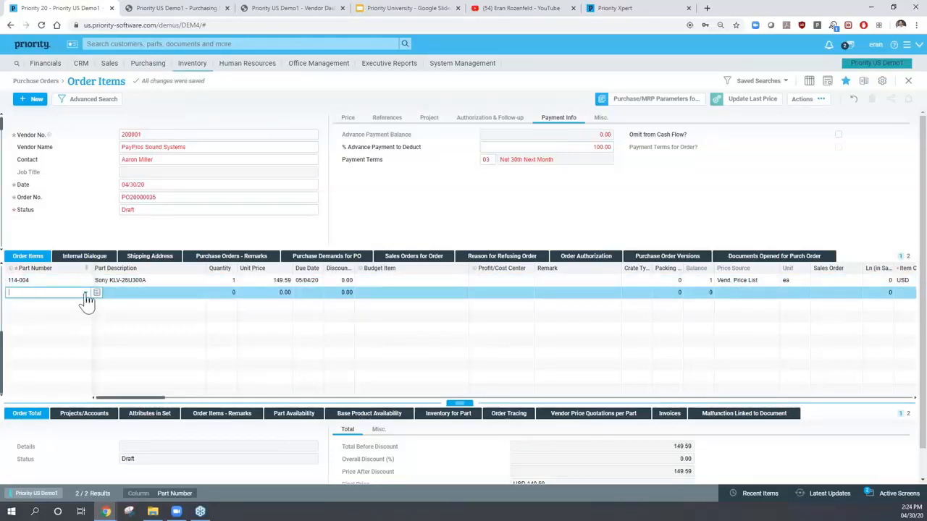
- Pick part 1000-000 Computer for the second line, dismissing the vendor-not-supplying warning
left_click(85, 295)
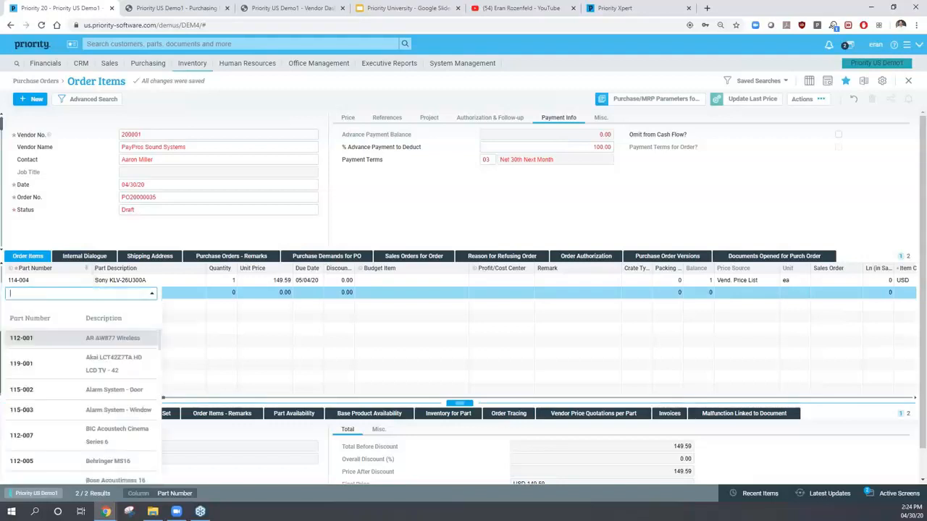
left_click(58, 296)
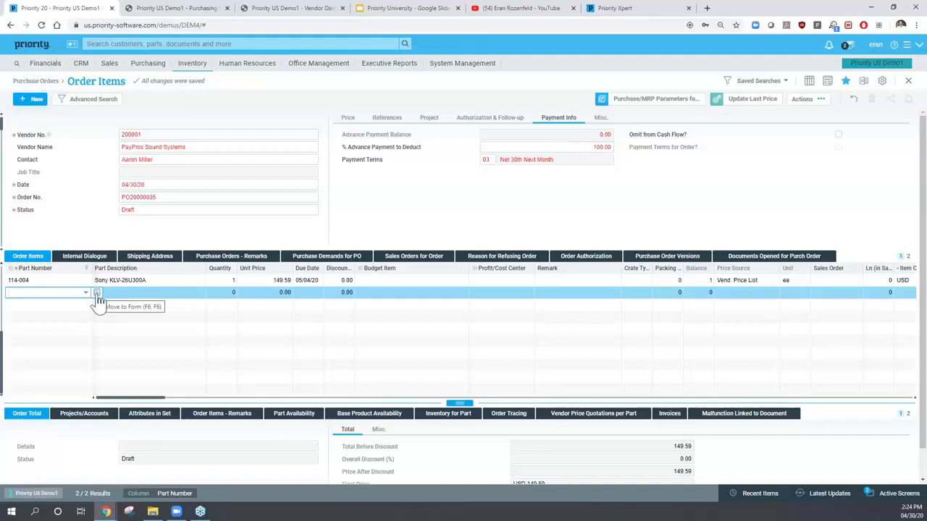
left_click(33, 293)
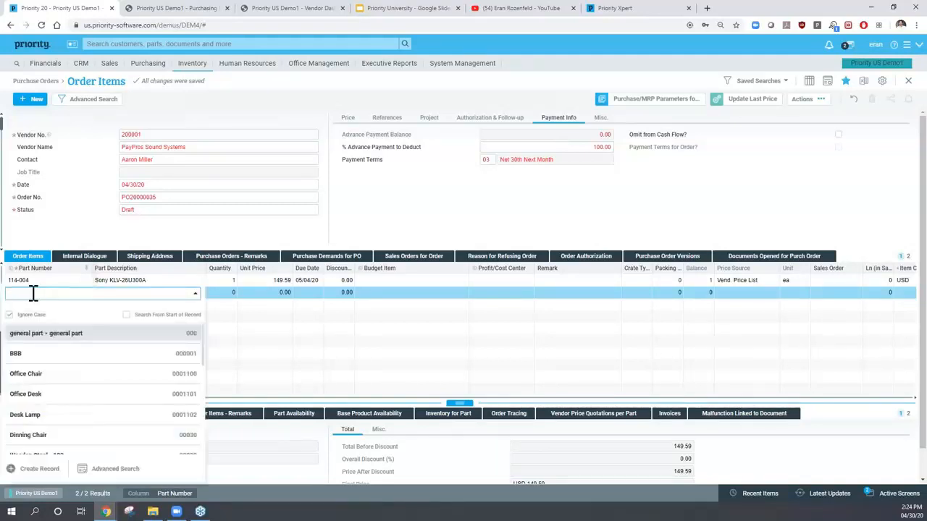
scroll(92, 325, "down", 5)
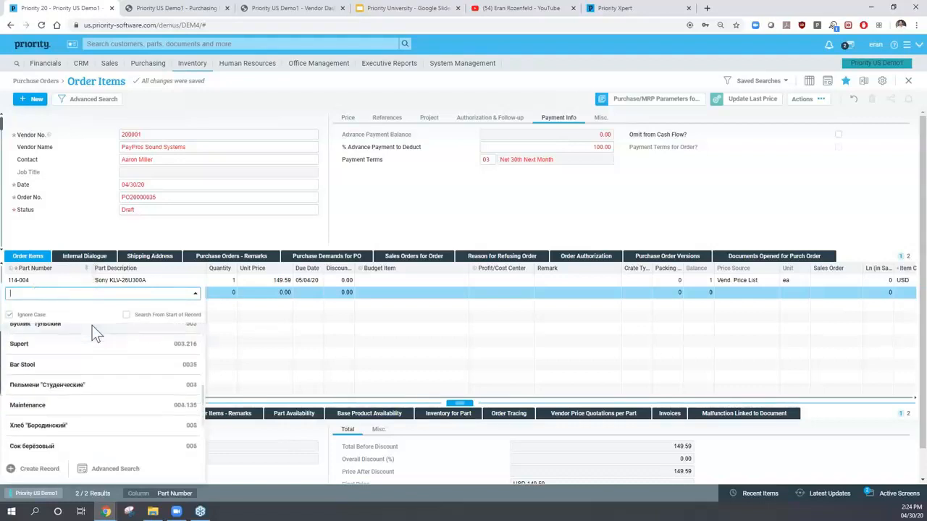
scroll(101, 384, "down", 10)
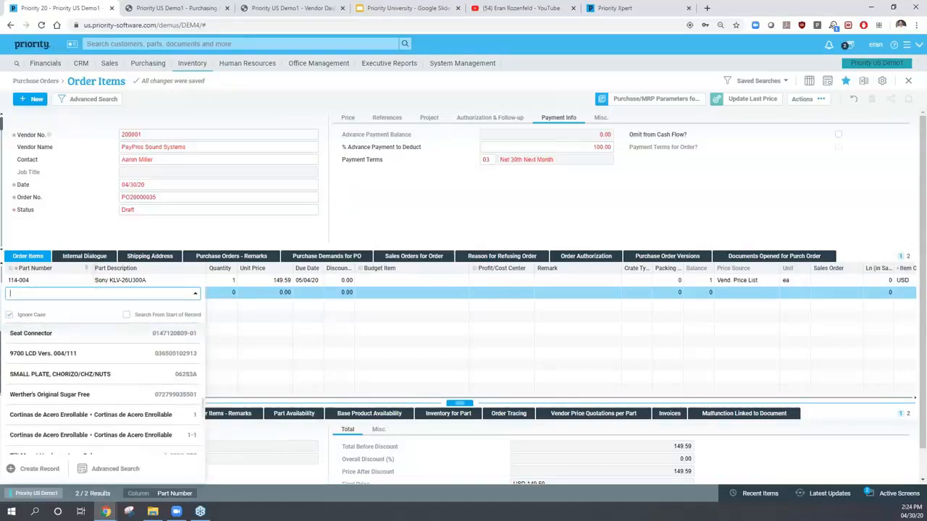
scroll(82, 384, "down", 10)
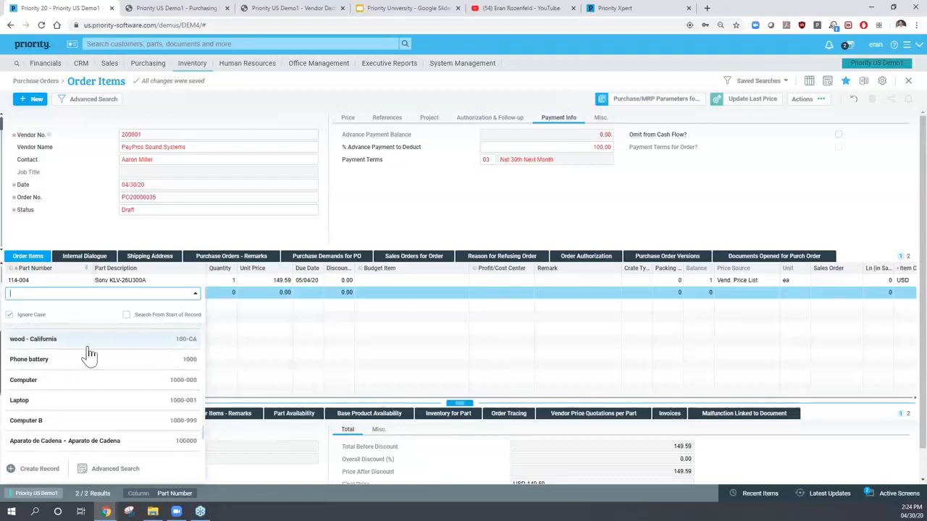
left_click(116, 373)
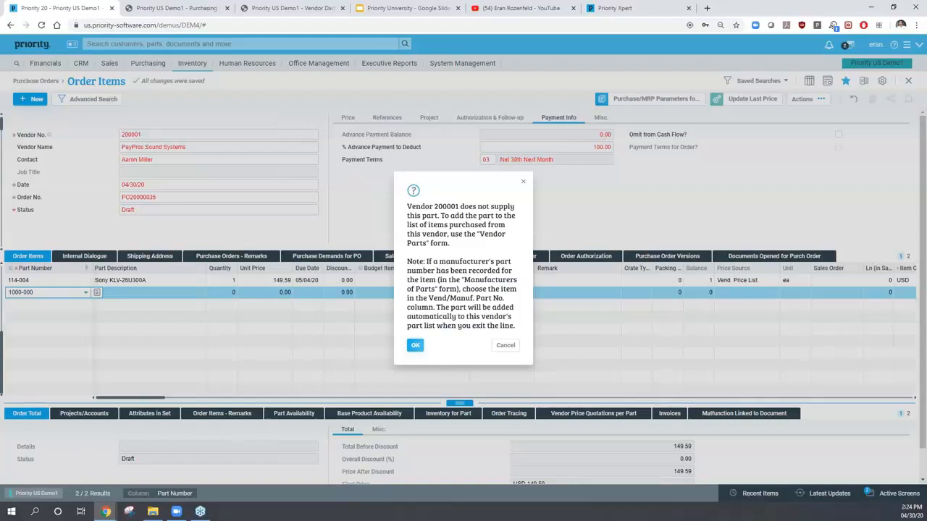
key("Return")
key("Tab")
- Set the Computer line to quantity 2 at 100.00, due 05/07/20, and save
type("2")
key("Tab")
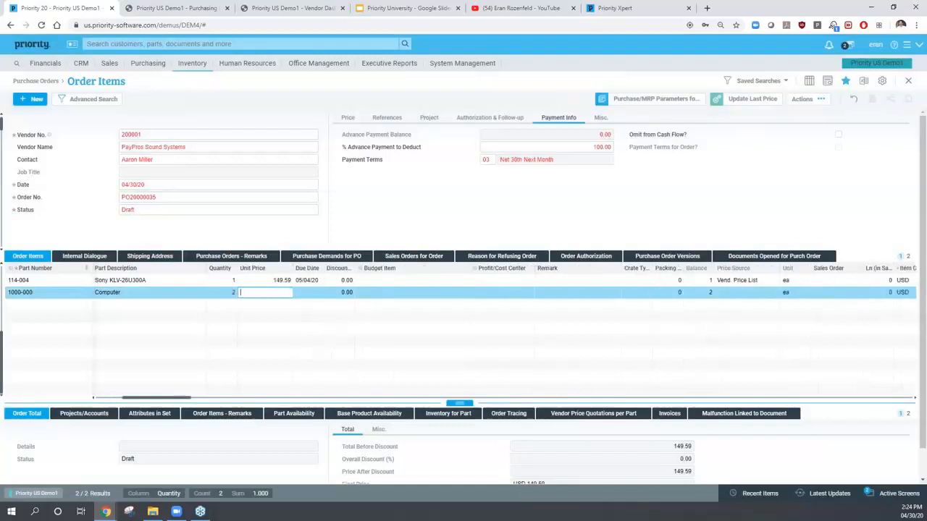
type("100")
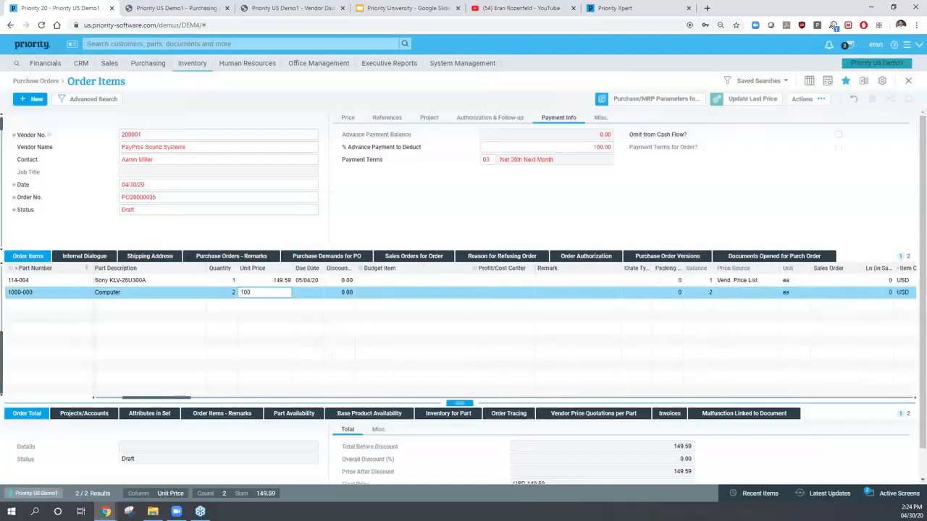
key("Tab")
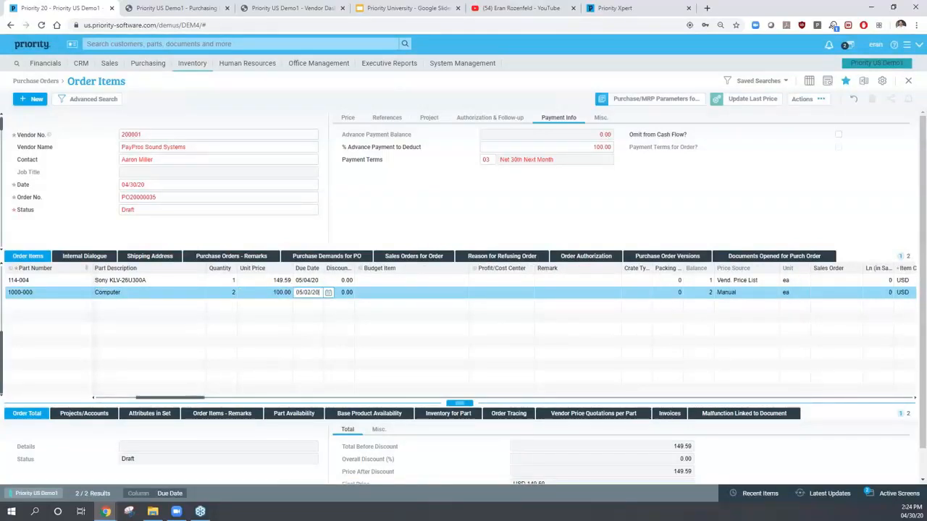
key("Down")
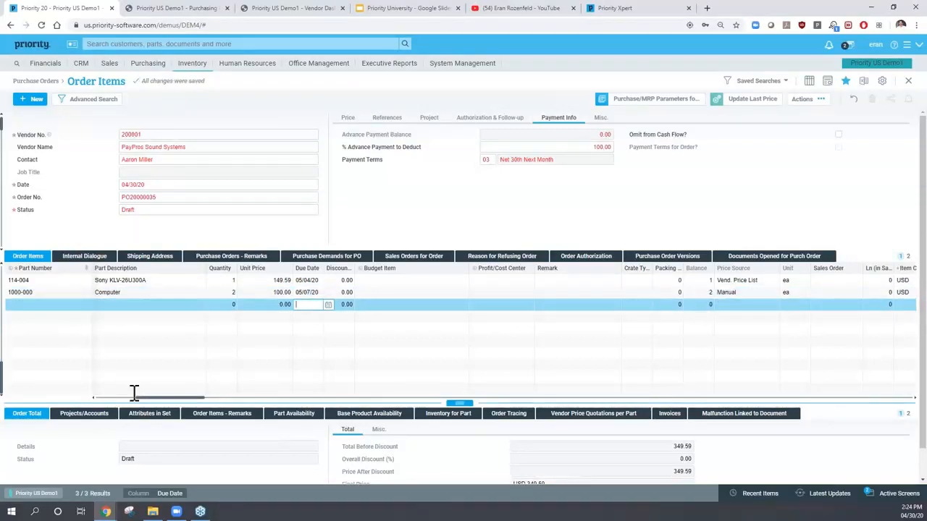
- Add the remark 'Remarks per Item' to the Sony order line
left_click(229, 259)
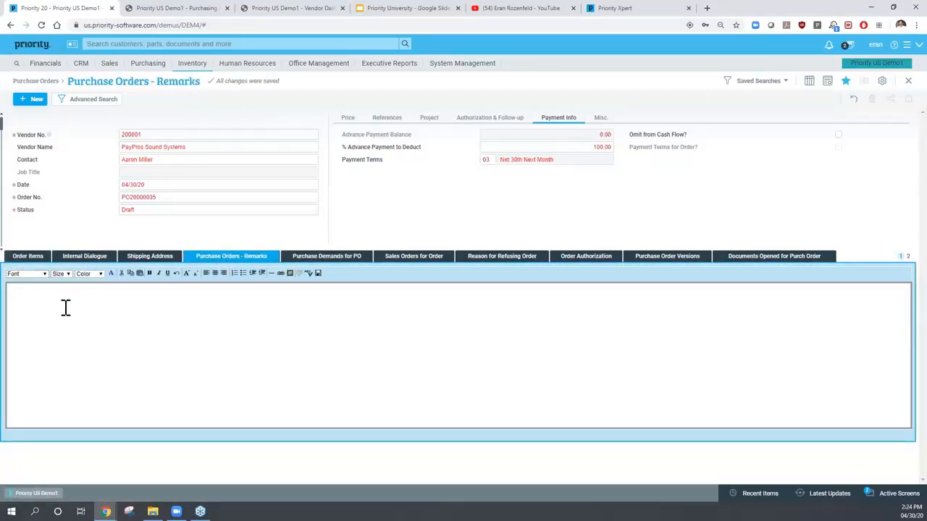
left_click(27, 256)
left_click(25, 281)
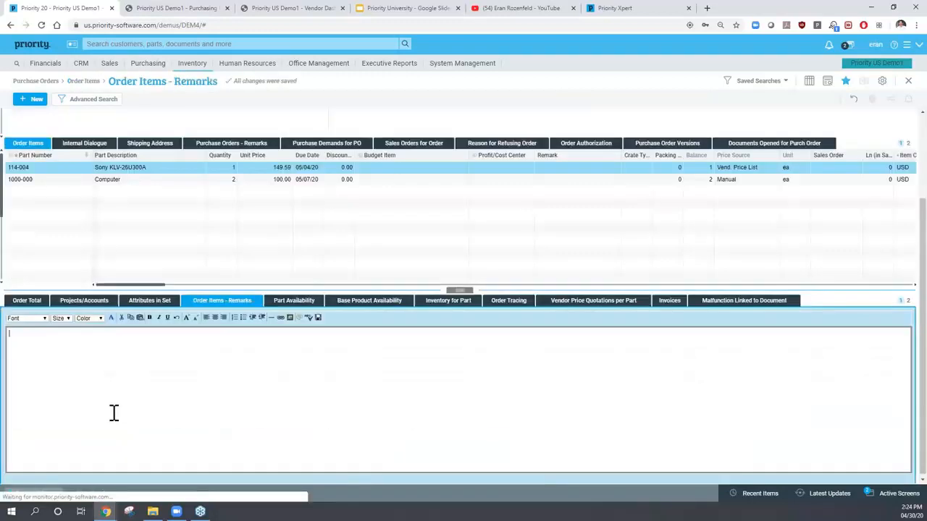
type("mar")
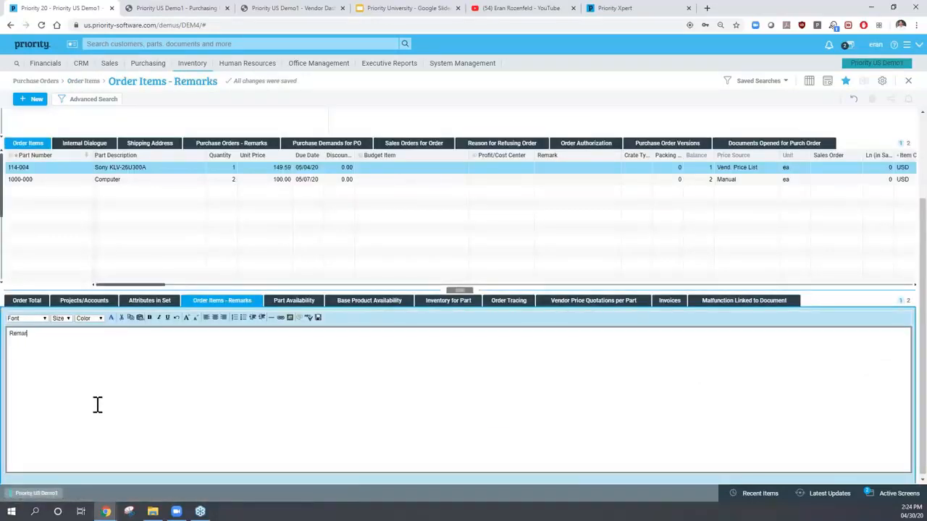
type("ks per Item")
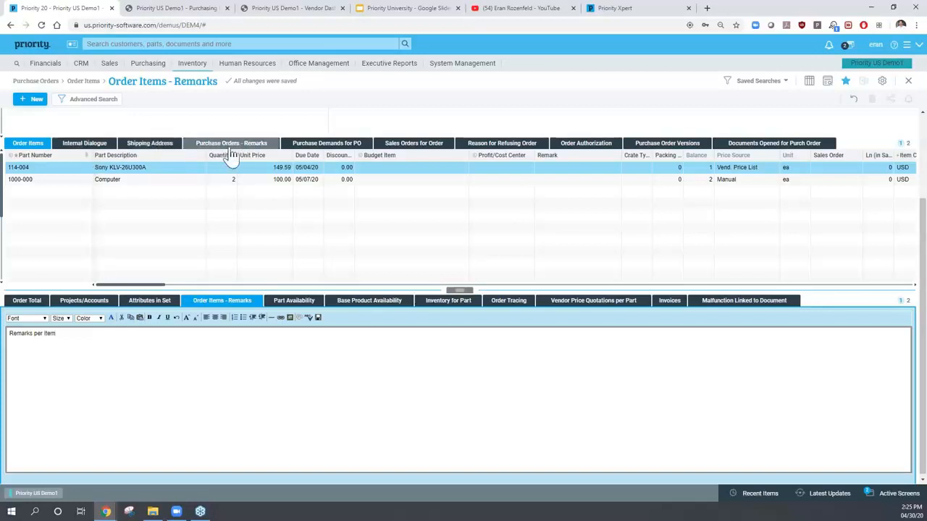
left_click(223, 146)
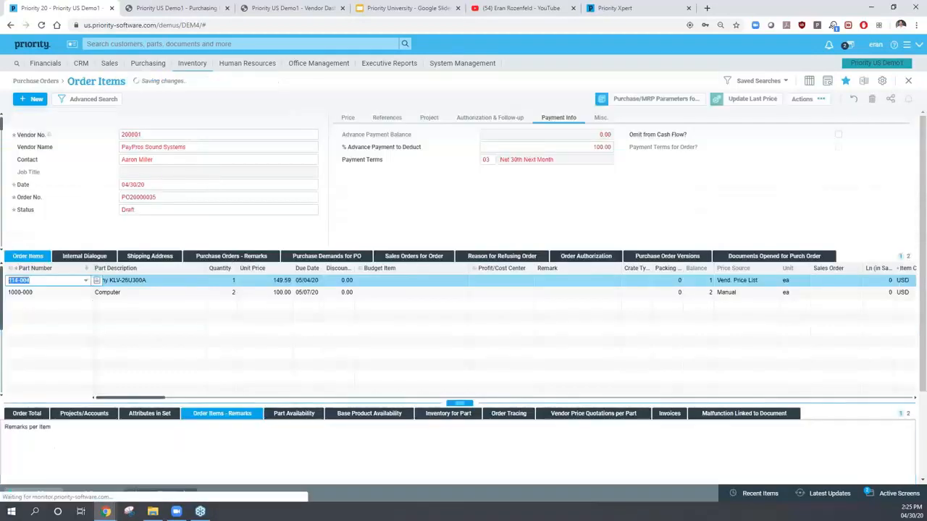
- Enter 'General Remarks' as the order-wide remark
left_click(226, 259)
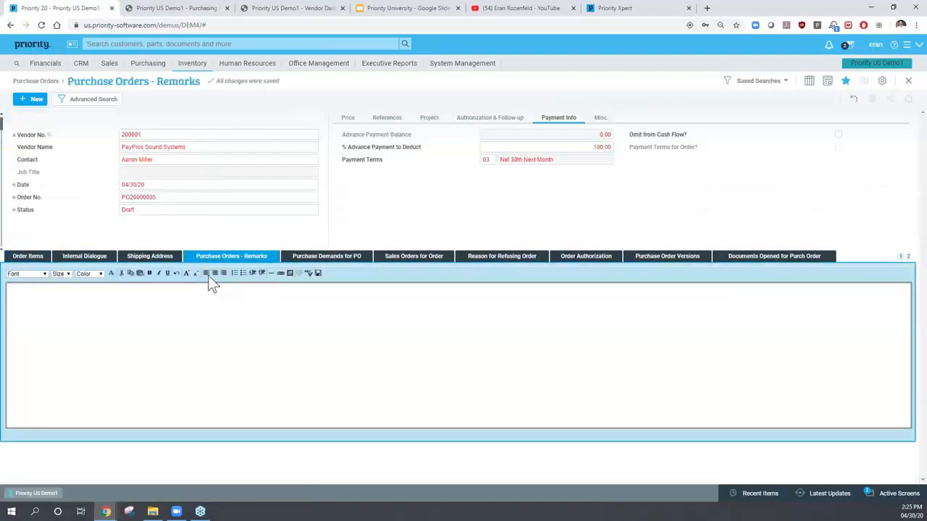
type("General Remarks")
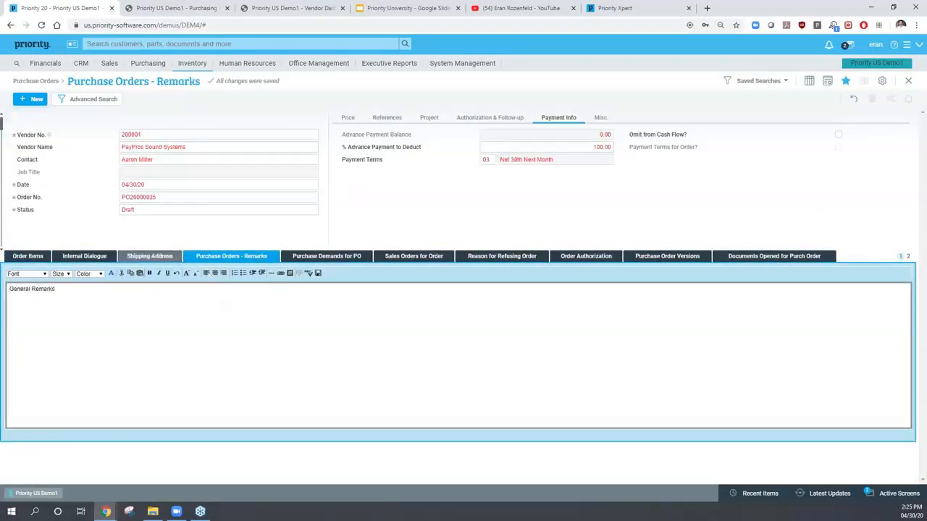
left_click(26, 260)
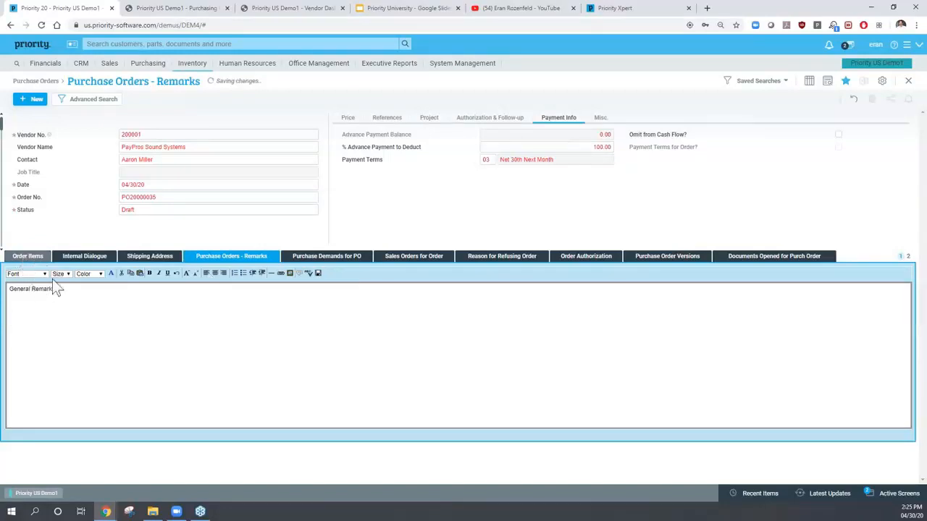
- Open Purchasing > Purchase Orders and check the order's shipping address
left_click(142, 69)
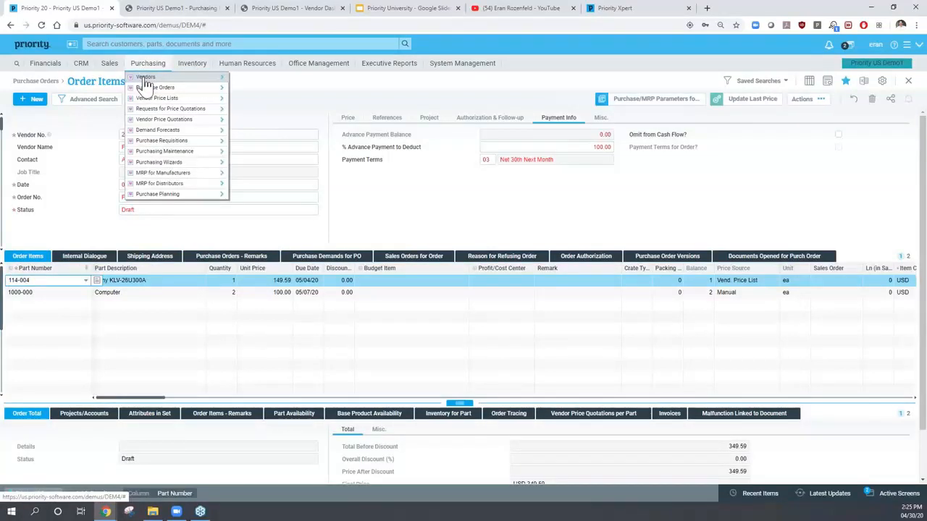
mouse_move(154, 92)
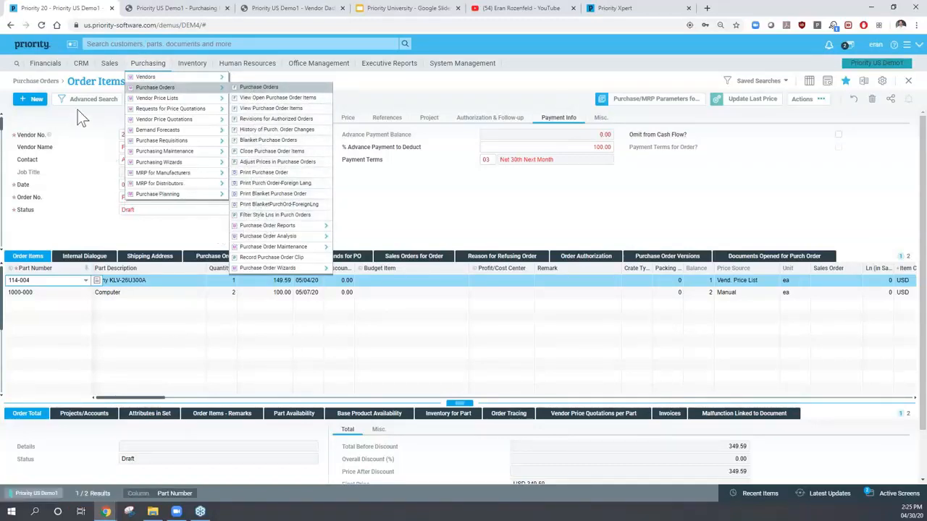
left_click(90, 161)
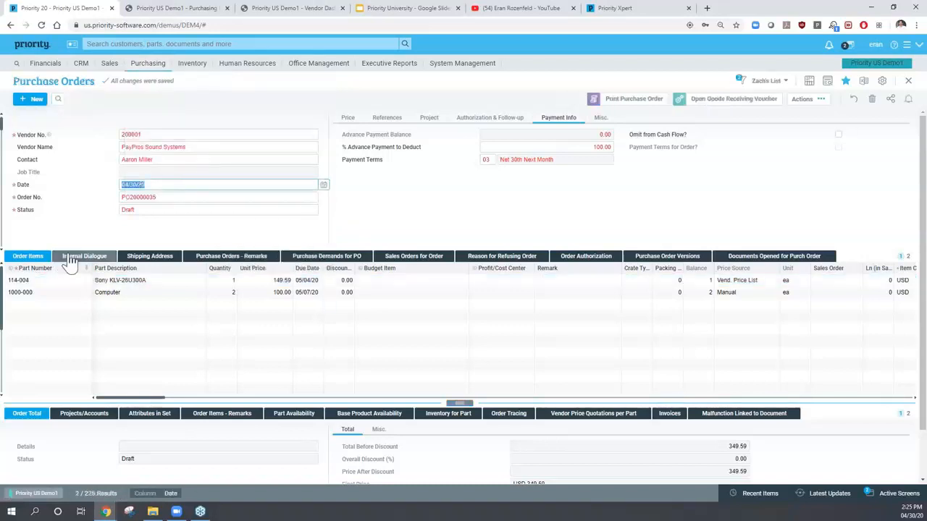
left_click(150, 257)
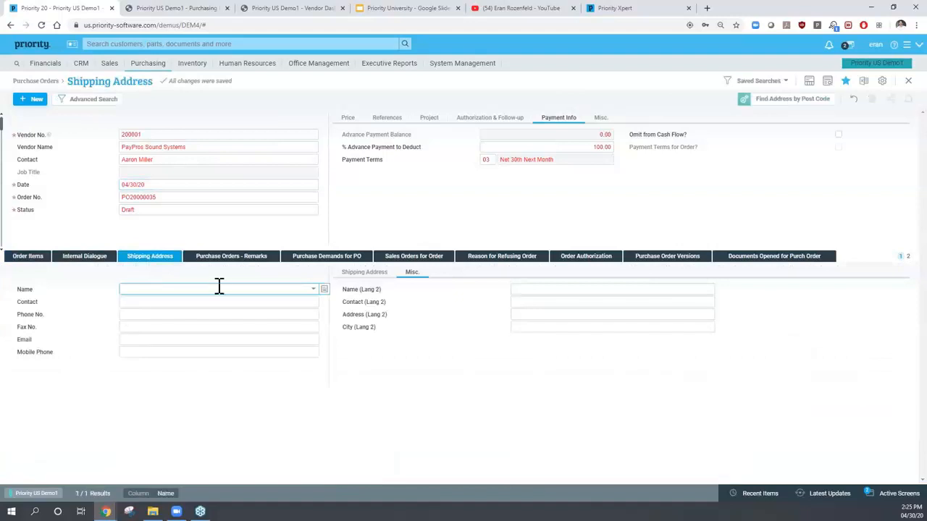
left_click(33, 261)
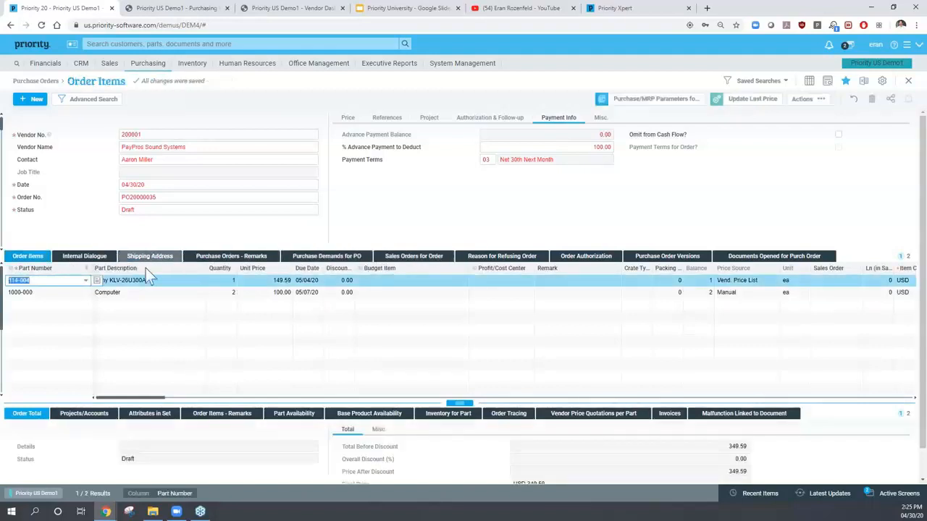
- Browse the purchase order status list and leave the status on Draft
left_click(158, 209)
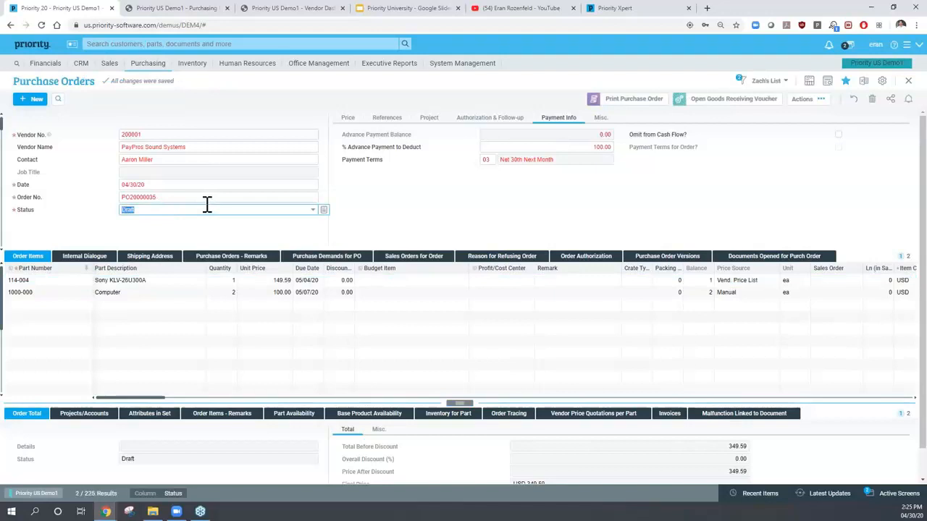
left_click(314, 210)
left_click(313, 210)
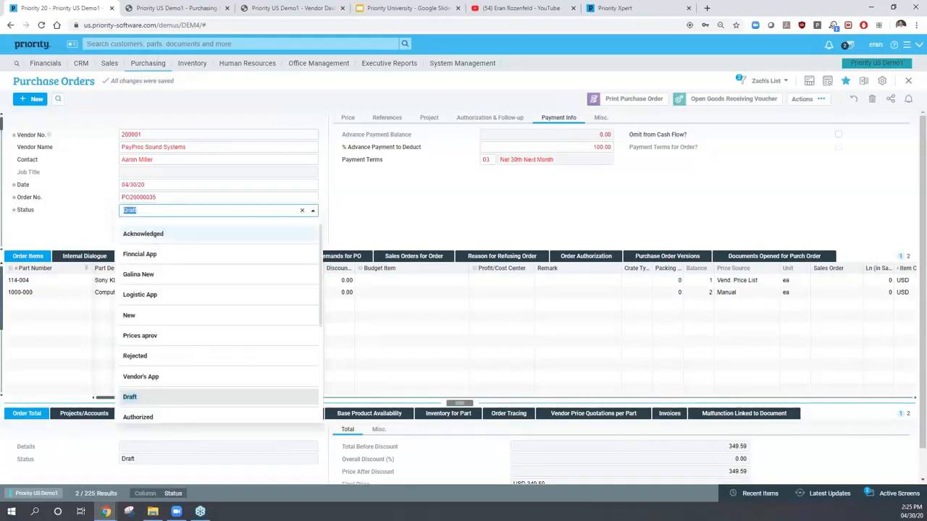
scroll(182, 338, "down", 3)
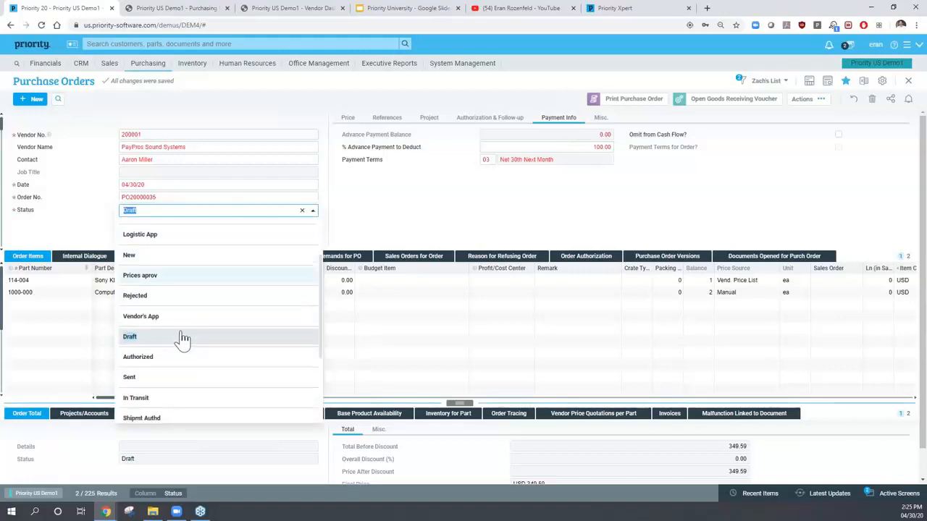
scroll(181, 337, "down", 1)
scroll(182, 337, "up", 5)
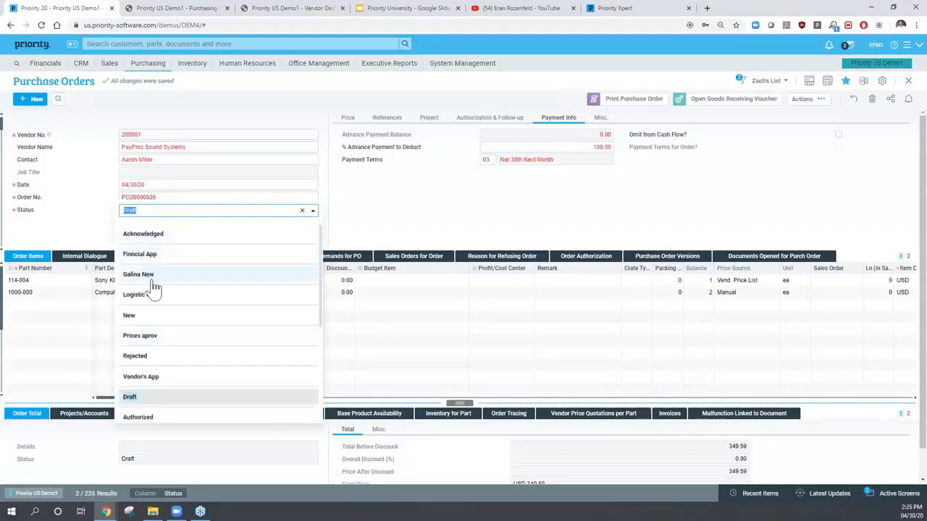
scroll(160, 284, "down", 1)
scroll(154, 291, "down", 2)
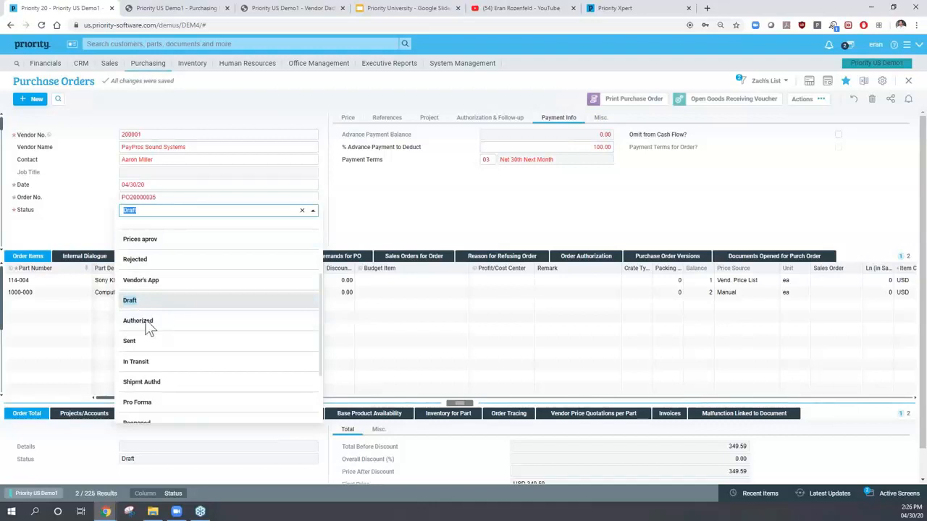
left_click(155, 148)
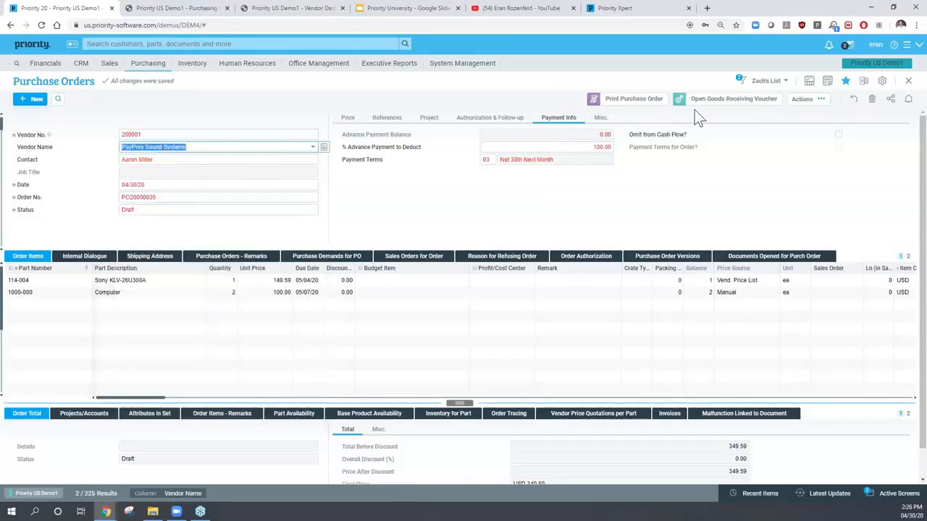
left_click(631, 101)
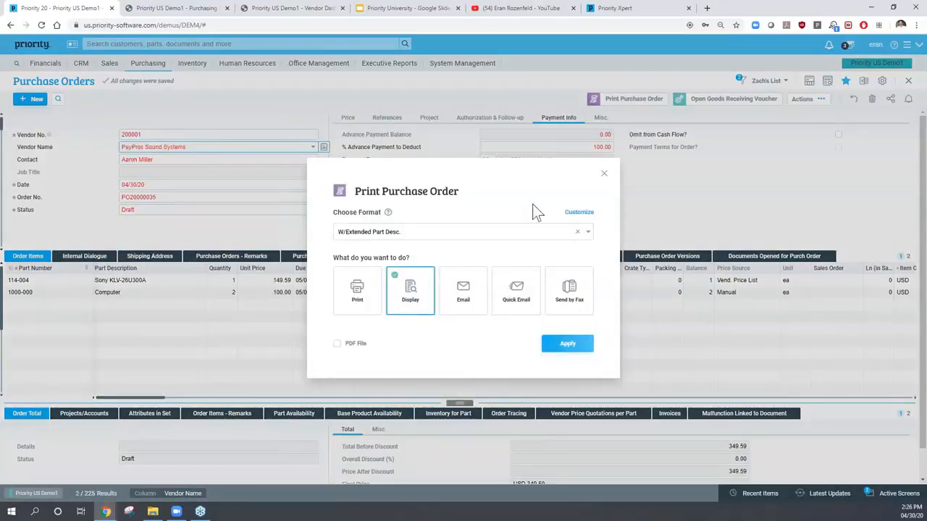
left_click(565, 348)
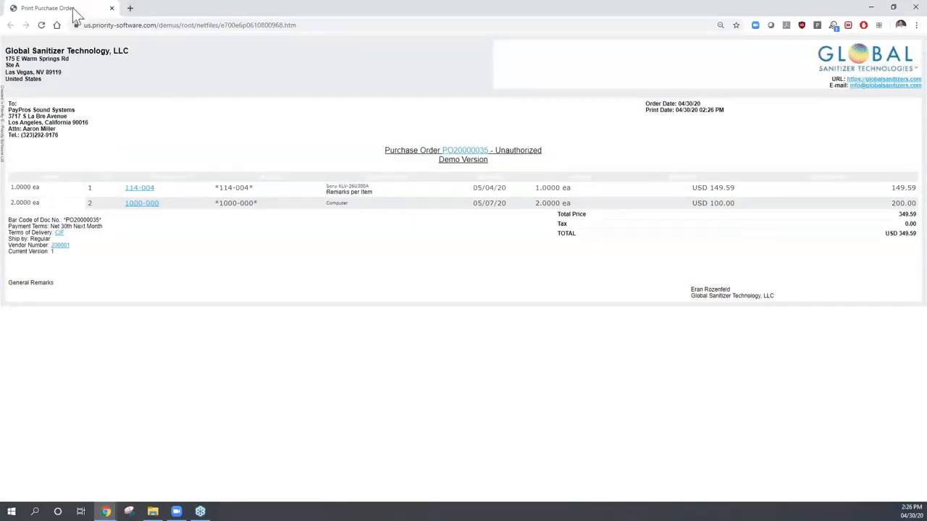
double_click(195, 9)
left_click_drag(135, 161, 276, 158)
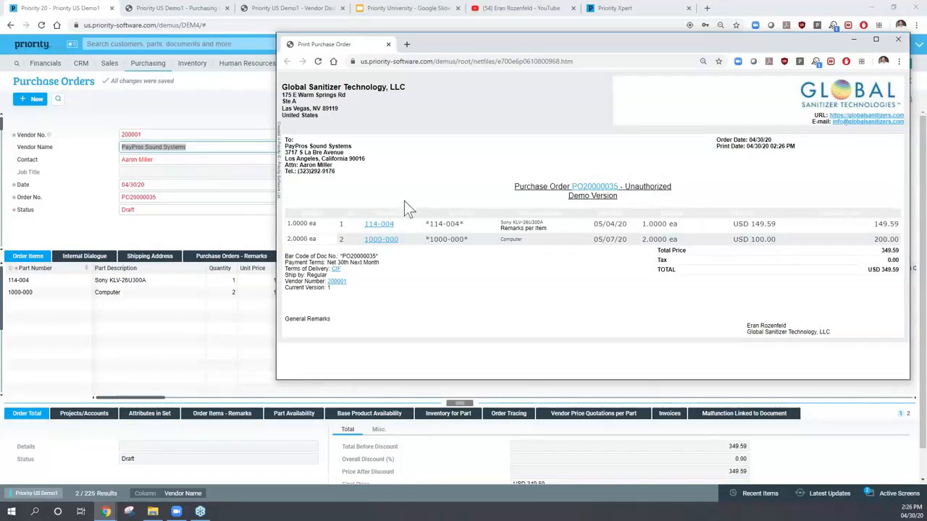
left_click_drag(505, 228, 549, 228)
left_click_drag(293, 319, 328, 318)
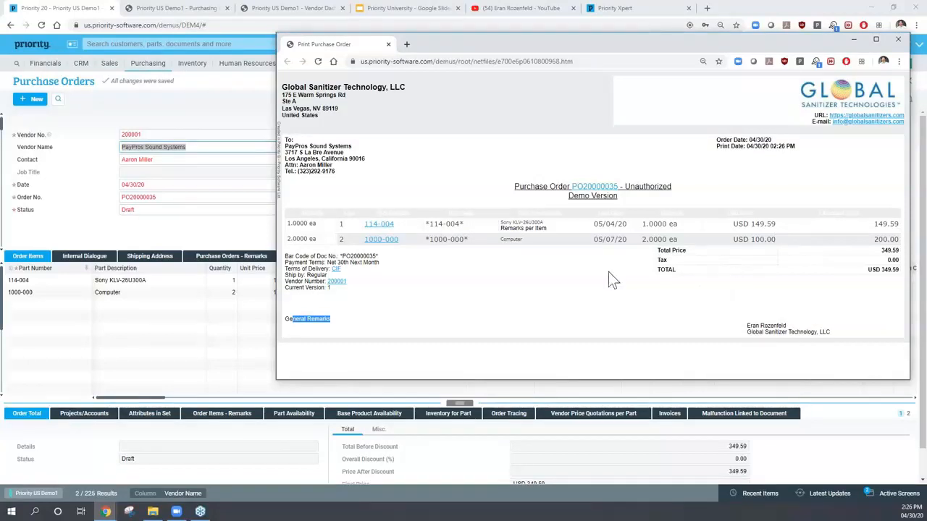
- Close the print preview and open the Draft status definition from the Status field
left_click(388, 44)
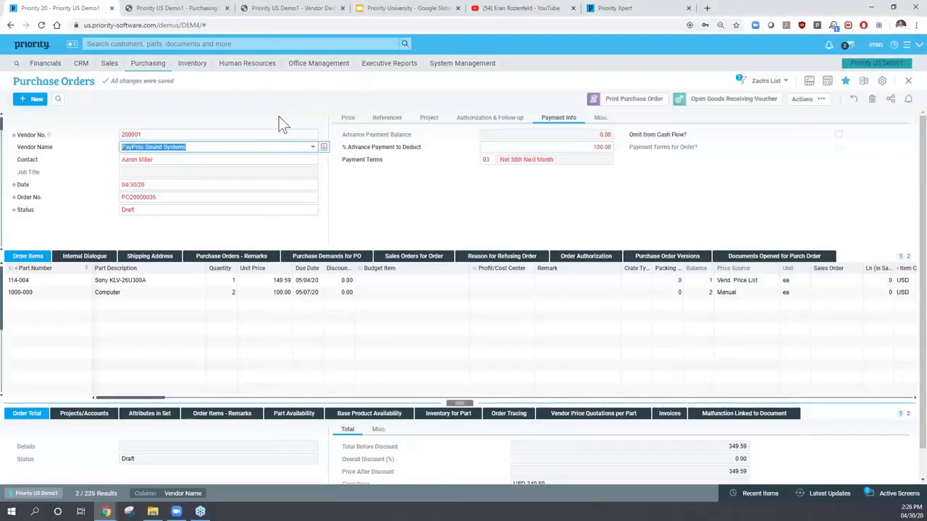
left_click(183, 160)
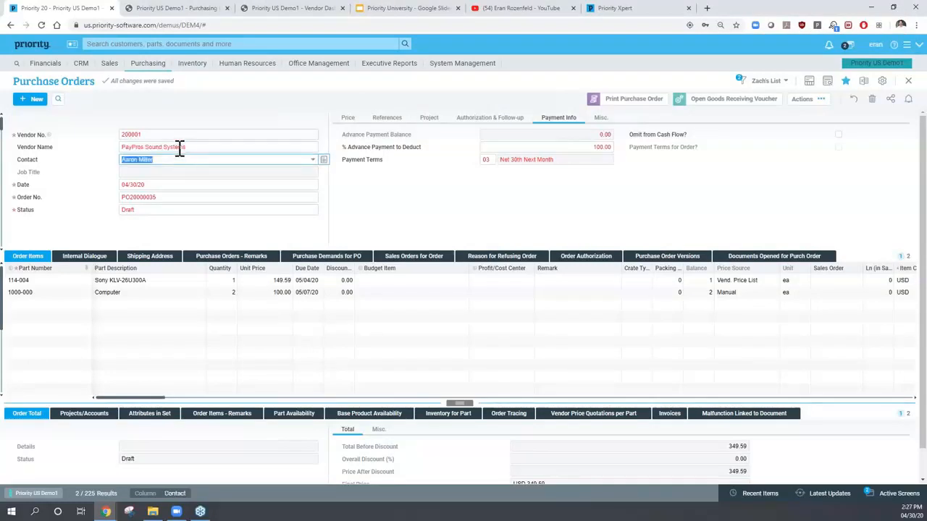
left_click(154, 210)
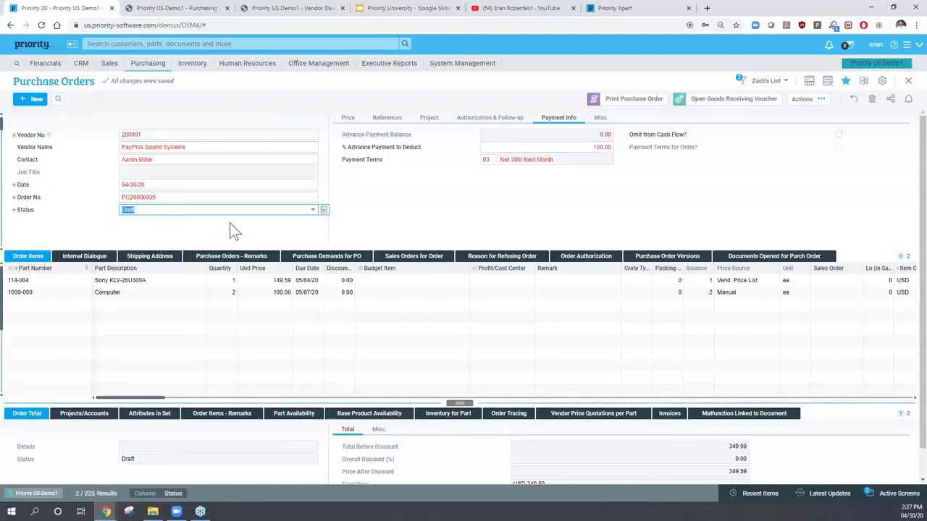
left_click(324, 212)
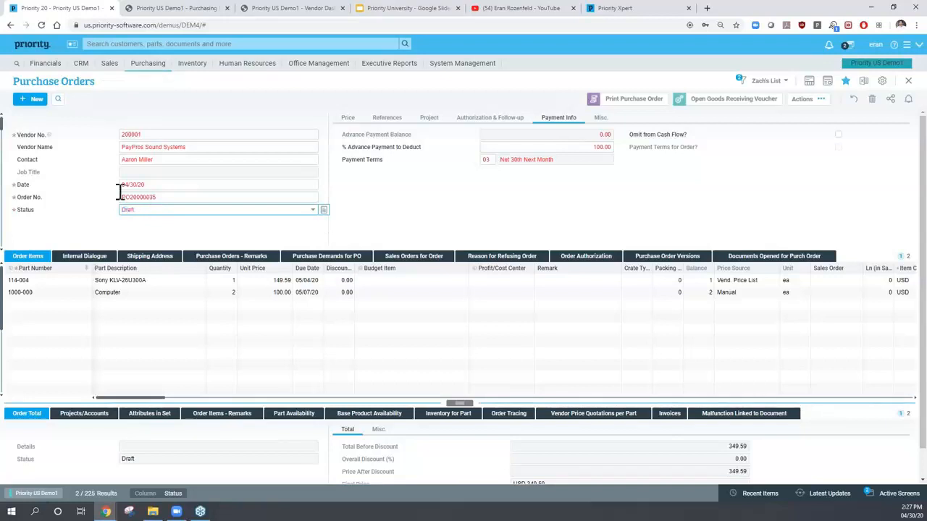
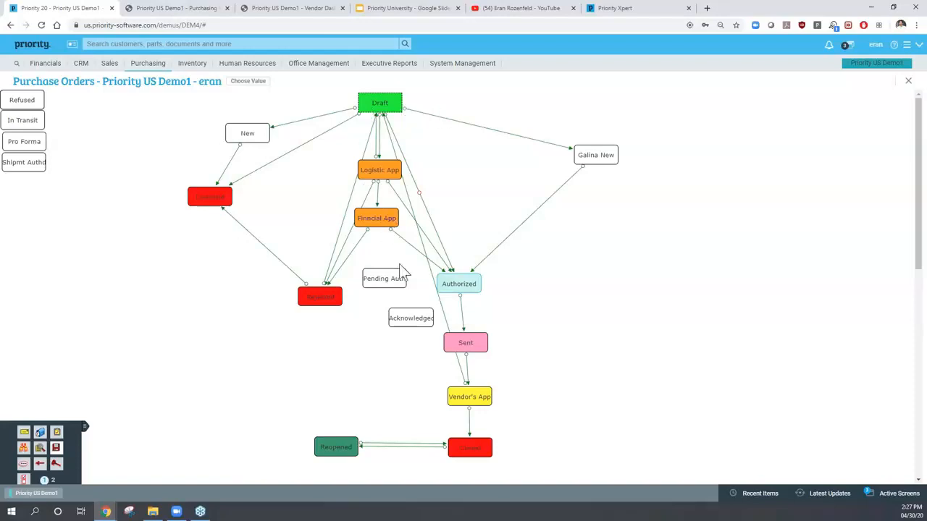
- Review the rules attached to the Authorized status in the flow chart
right_click(461, 289)
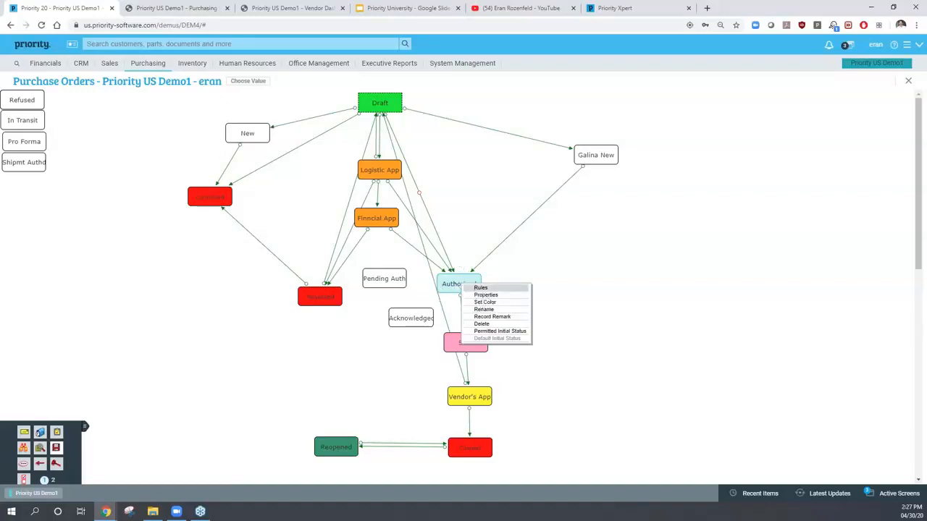
left_click(482, 288)
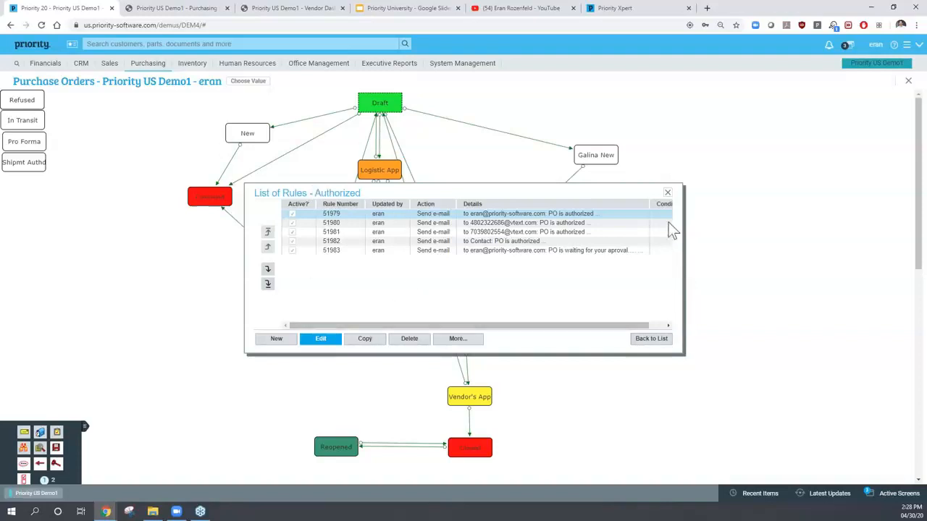
left_click(667, 193)
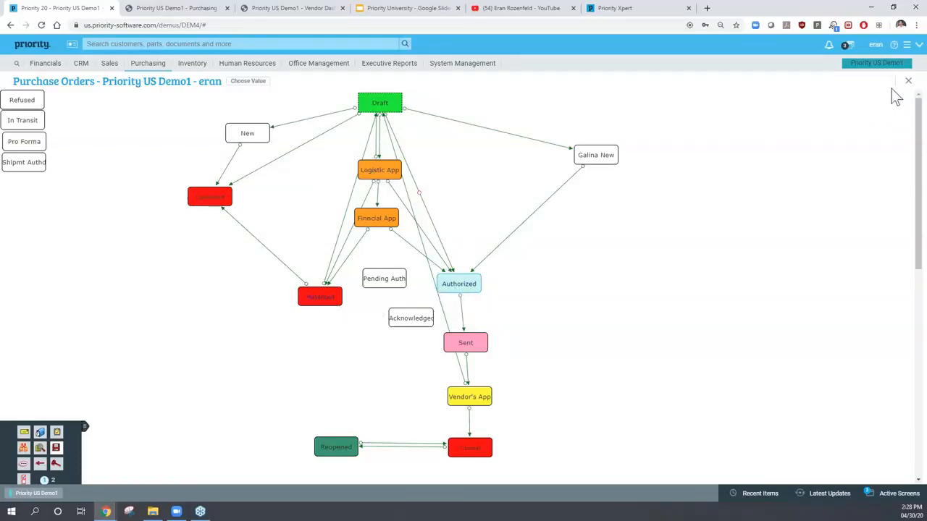
- Leave the chart and zoom from Auth. List Code to the Authorizer Lists for Purch Order
left_click(909, 82)
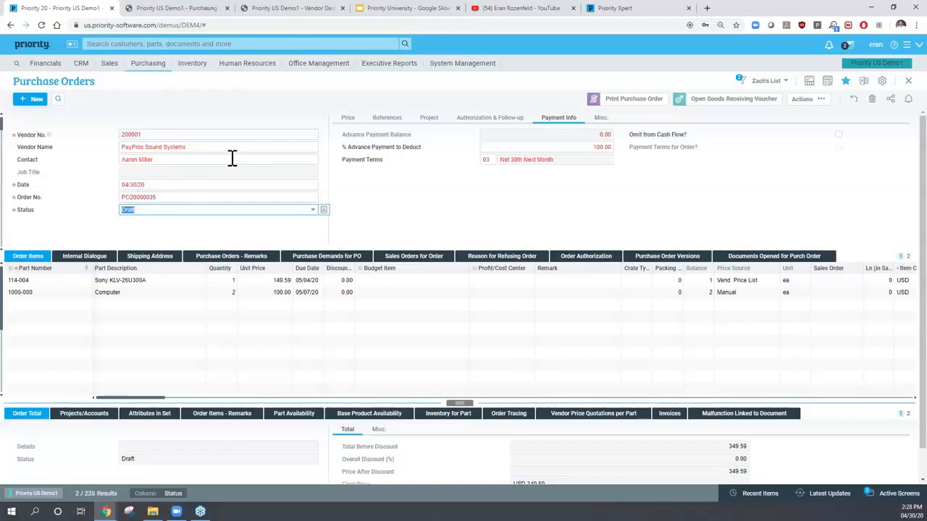
left_click(479, 118)
left_click(467, 146)
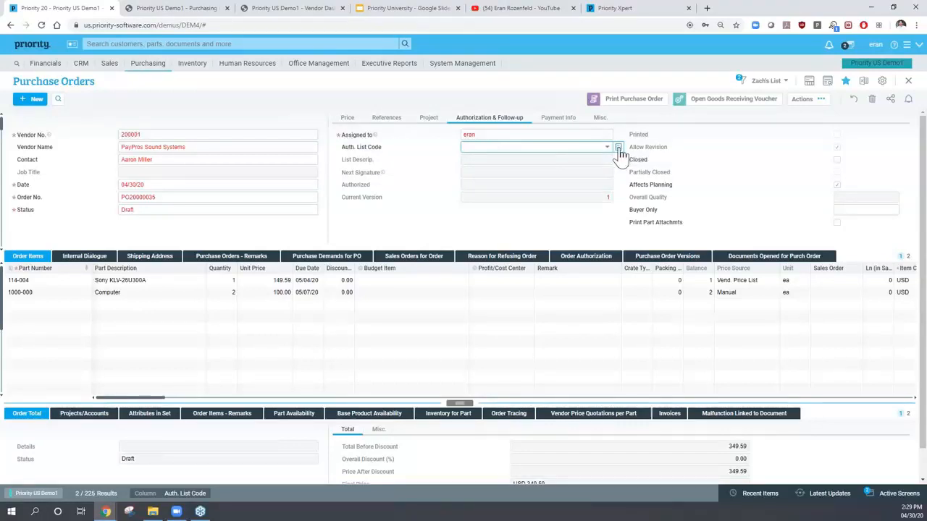
key("F11")
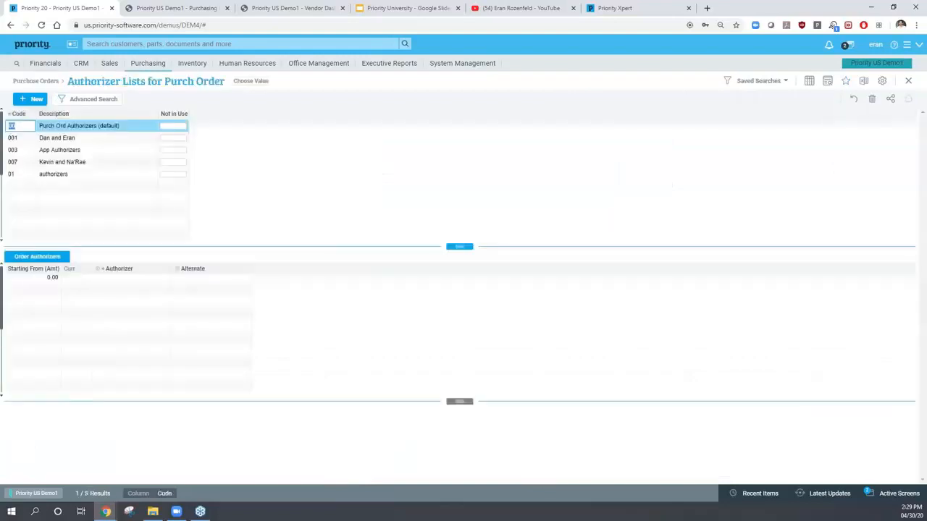
- Browse the authorizer lists and settle on list 001
left_click(20, 138)
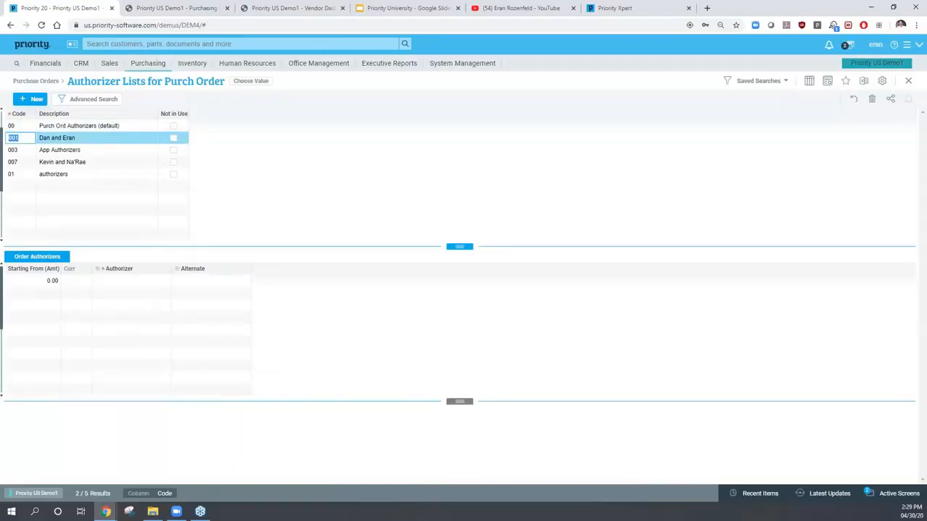
key("Tab")
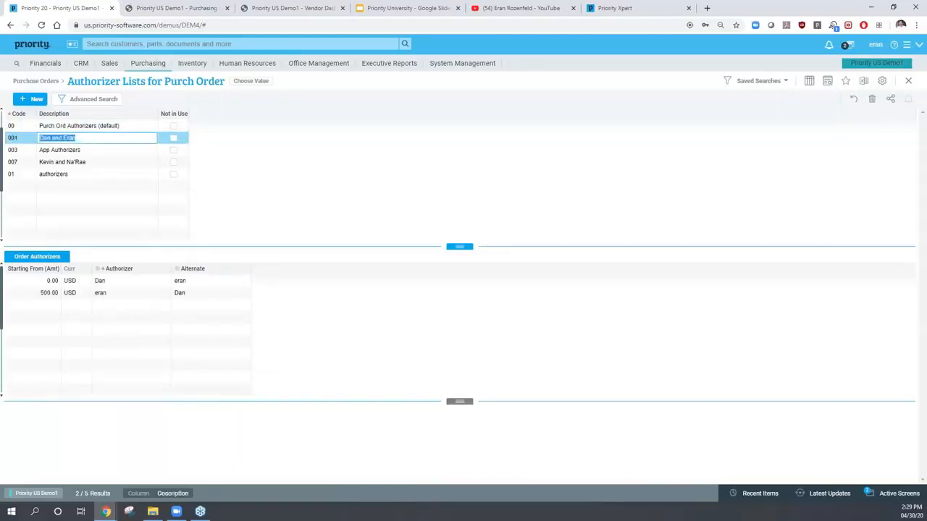
key("Down")
key("Down")
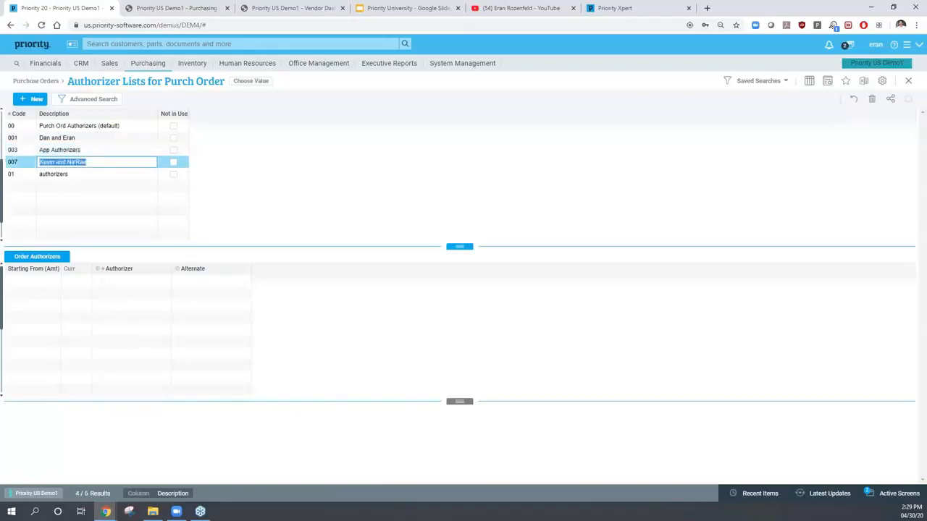
key("Up")
key("Up")
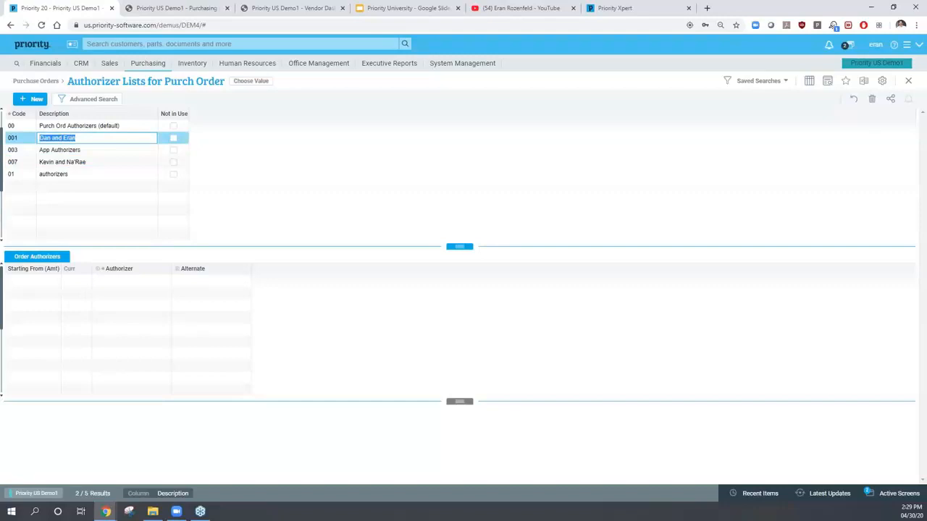
key("shift+Tab")
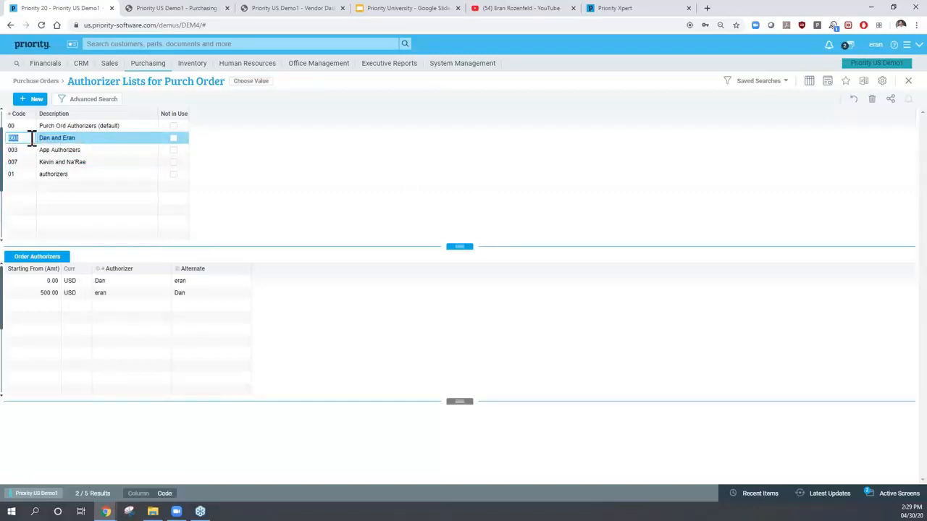
- Inspect list 001's threshold authorizers and alternates, then return to the purchase order
left_click(40, 281)
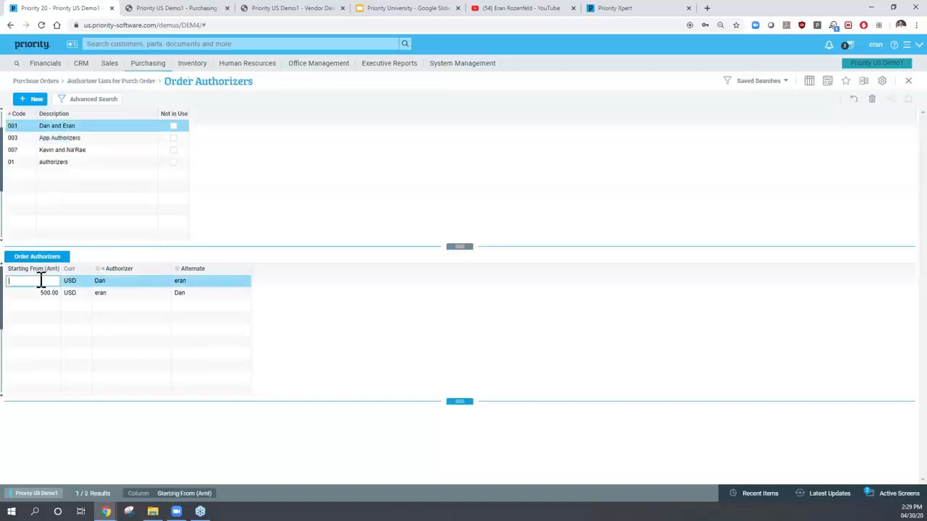
left_click(36, 306)
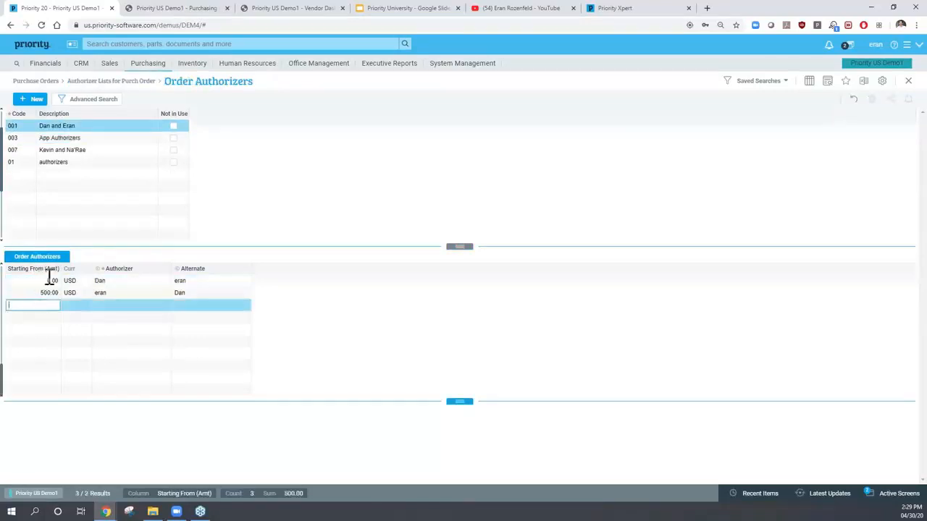
left_click(114, 281)
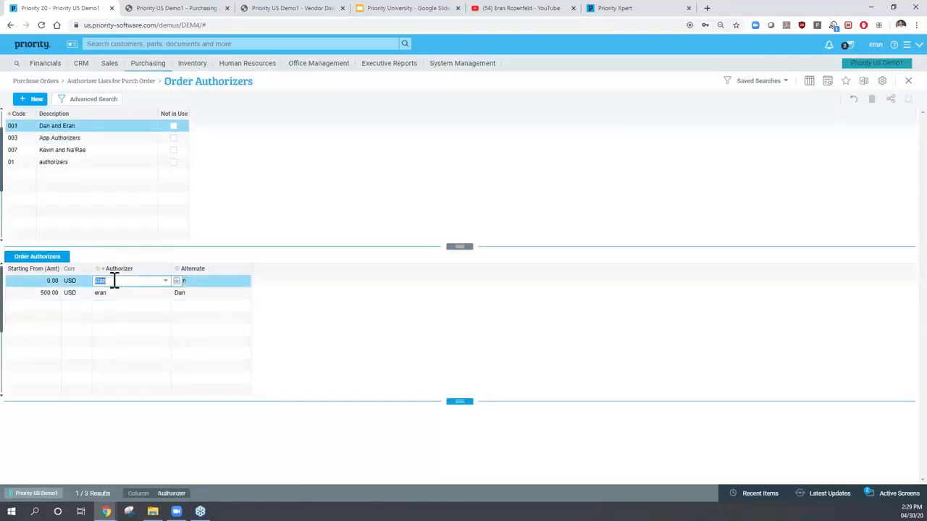
left_click(200, 280)
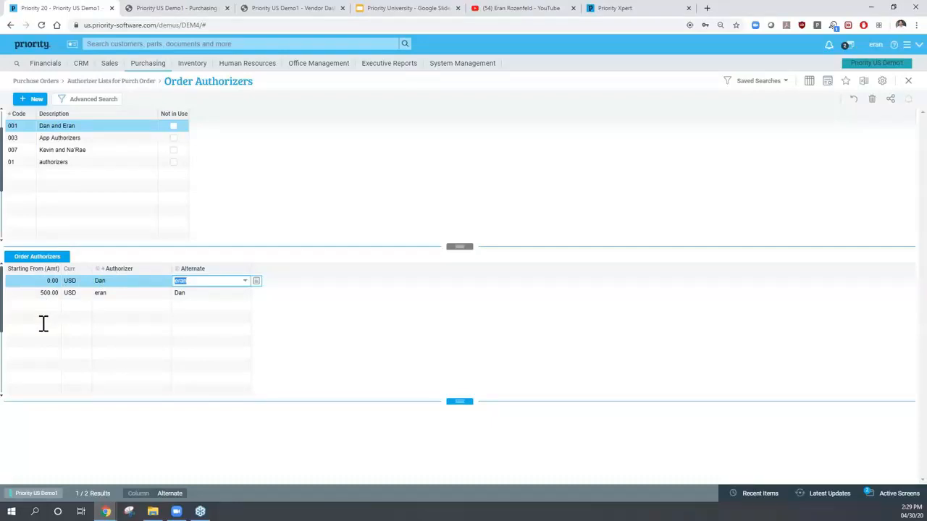
left_click(110, 186)
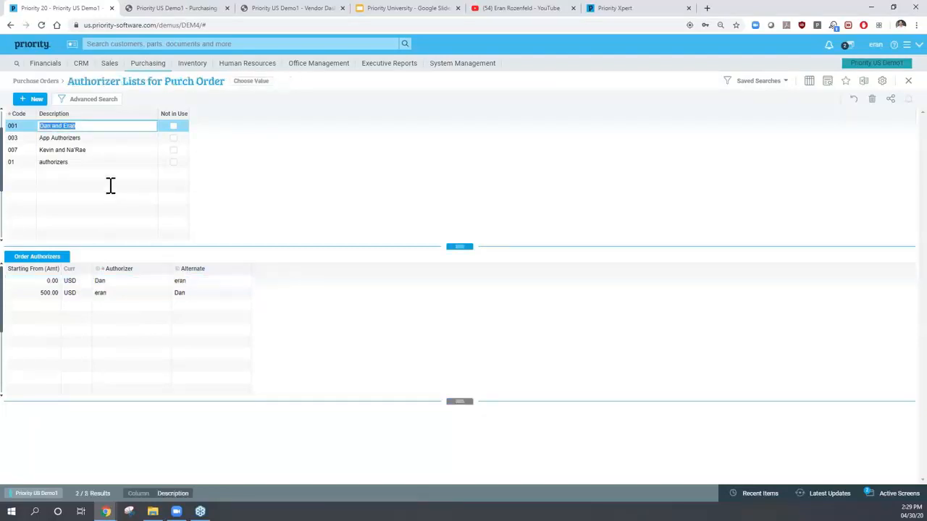
key("Escape")
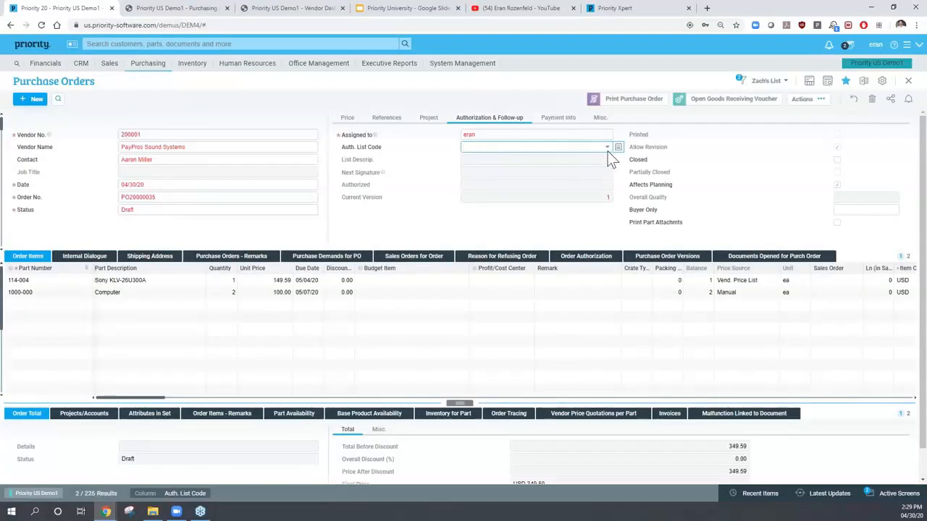
- Assign authorizer list 001 to the purchase order
left_click(485, 149)
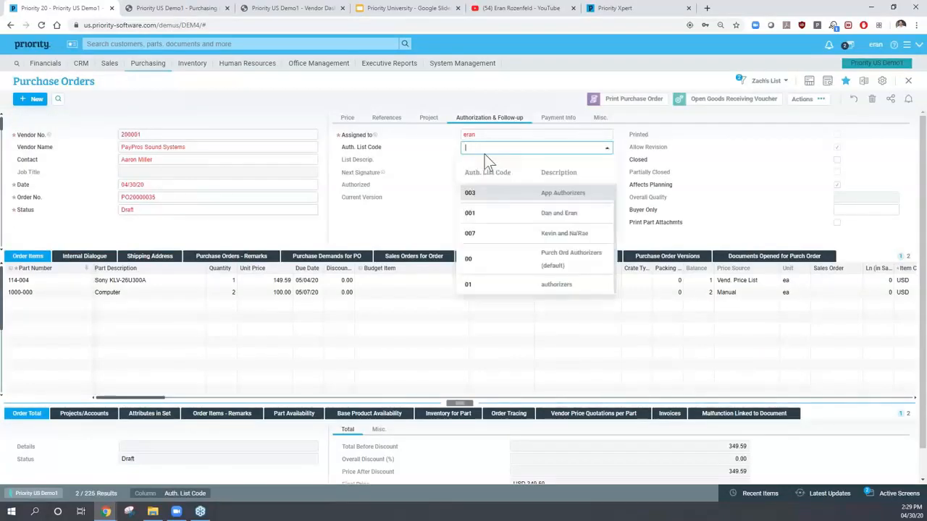
left_click(528, 214)
key("Tab")
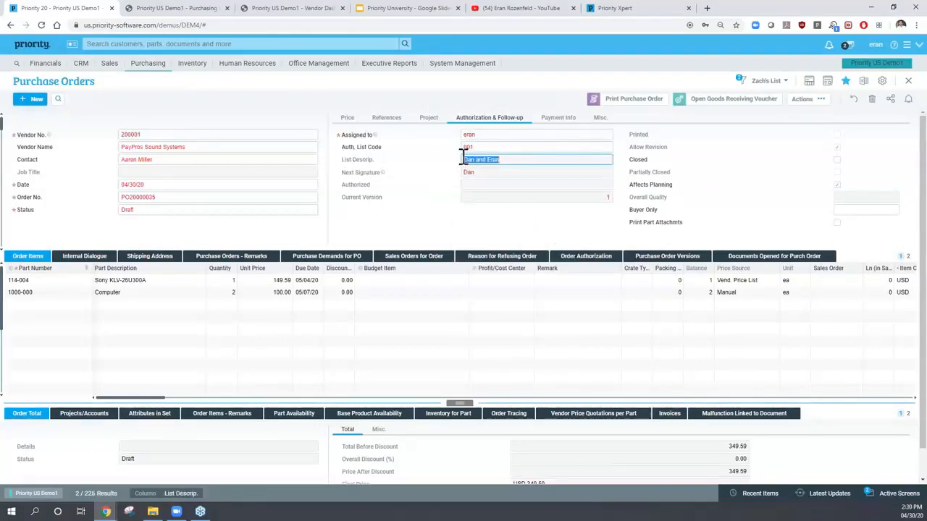
- Set the order status to Pending Auth and save by moving into Order Items
left_click(158, 209)
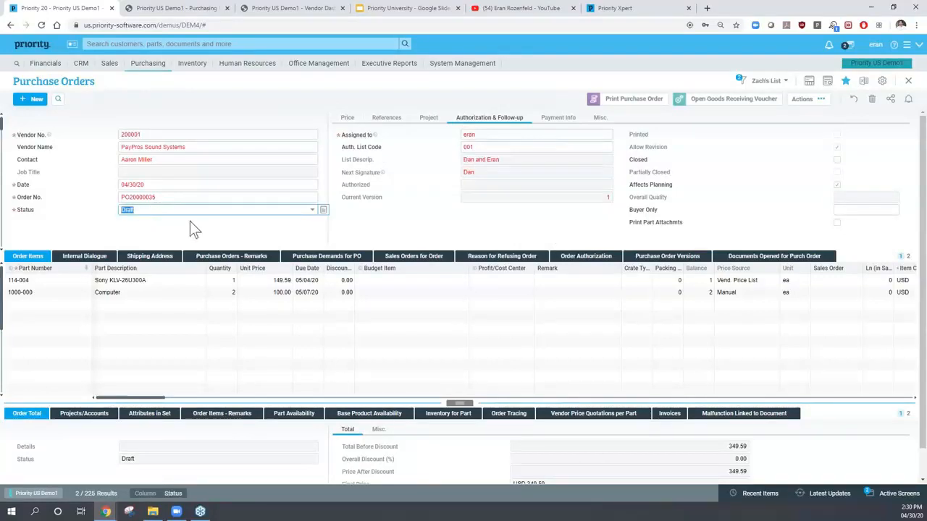
left_click(311, 211)
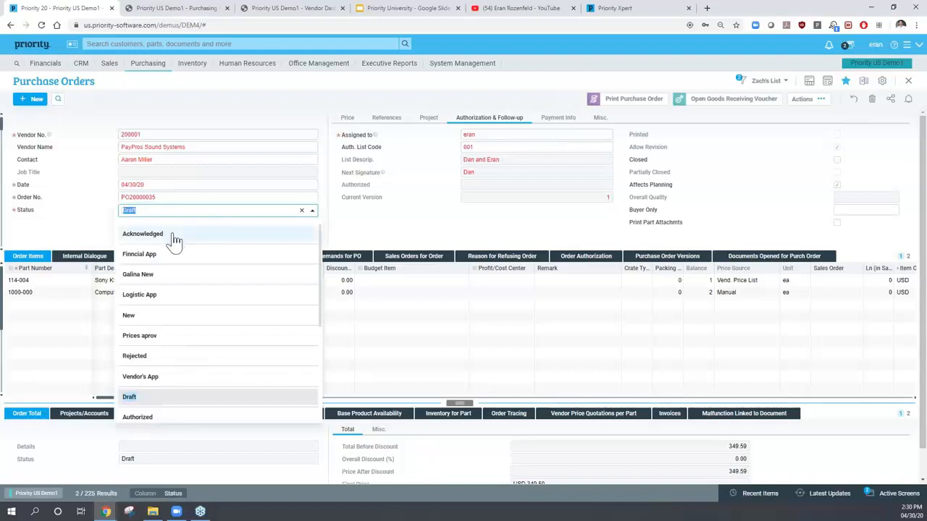
scroll(175, 262, "down", 1)
scroll(174, 262, "down", 1)
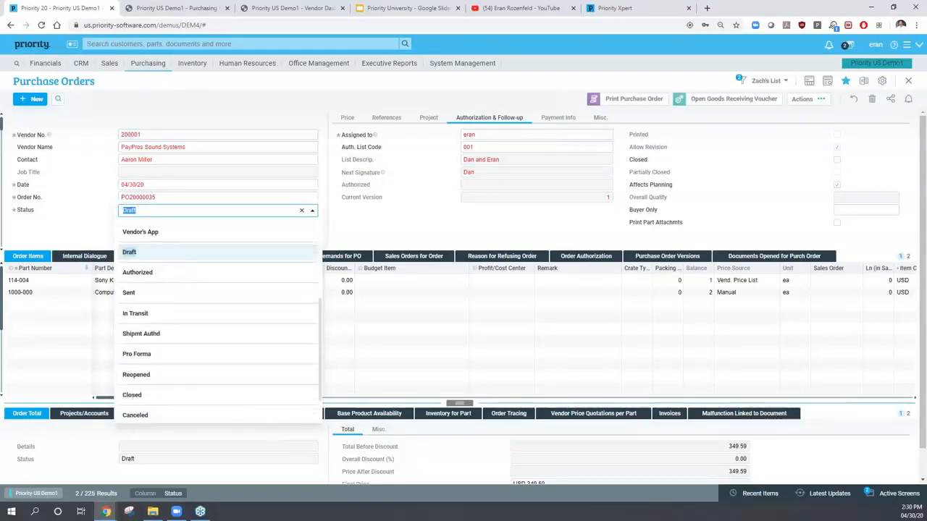
scroll(183, 264, "down", 1)
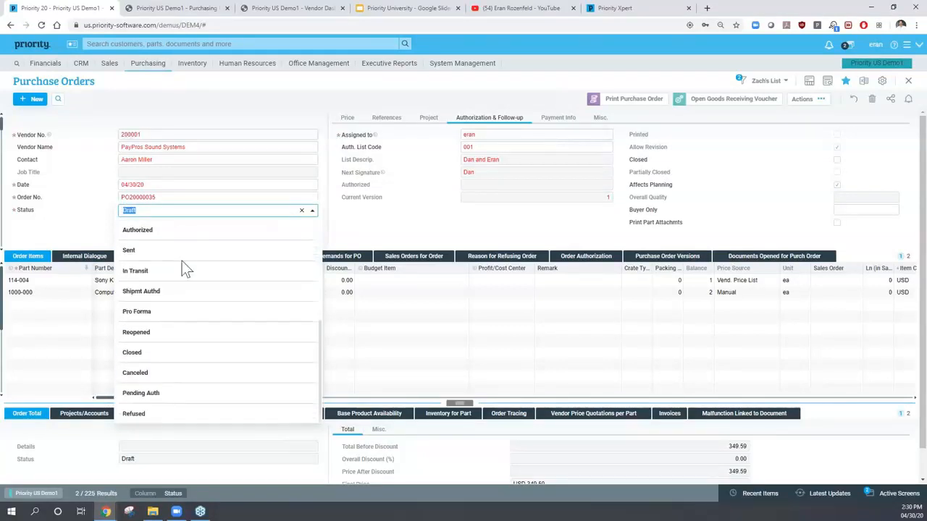
left_click(141, 393)
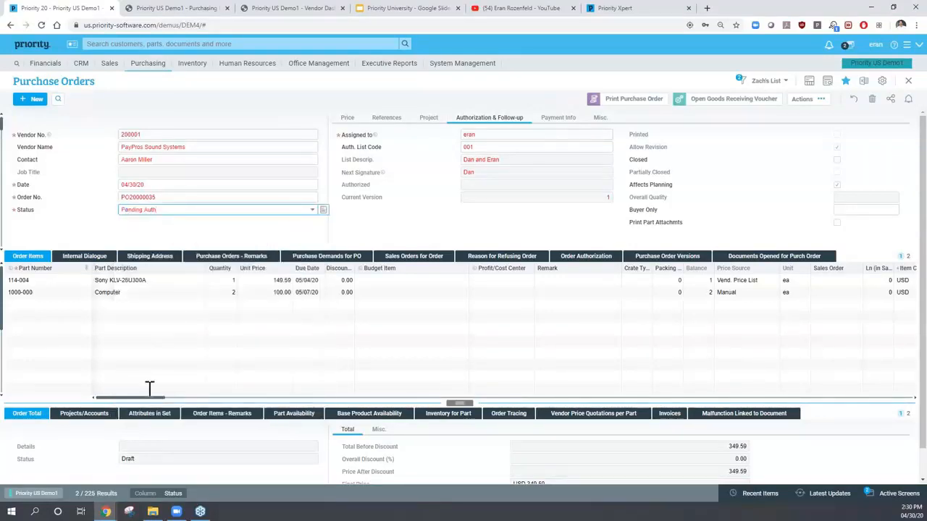
left_click(214, 196)
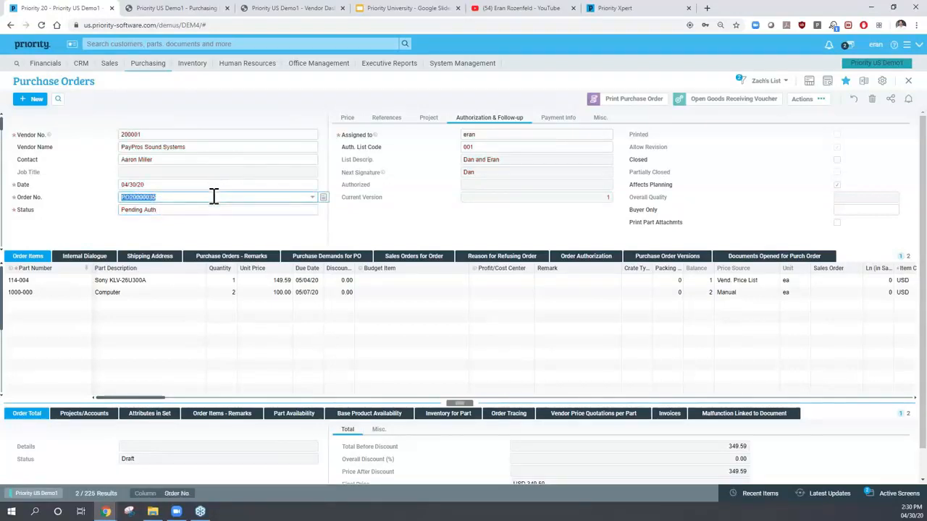
left_click(148, 280)
left_click(141, 280)
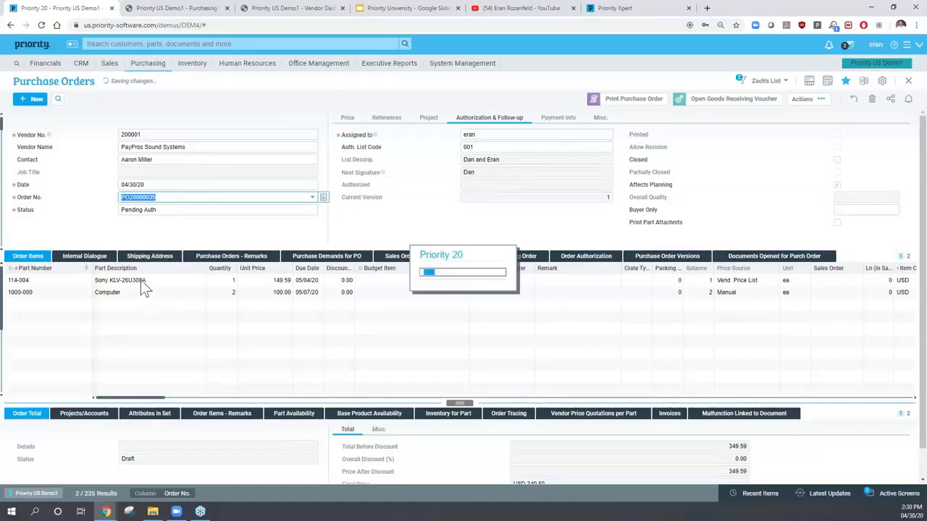
left_click(153, 194)
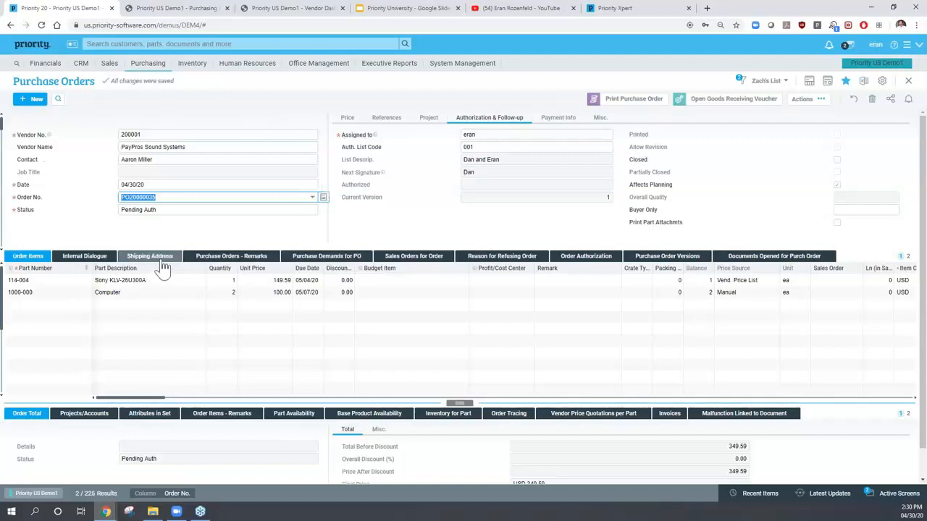
- Sign the 0.00 threshold approval in Order Authorization, then return to PO20000035
left_click(103, 282)
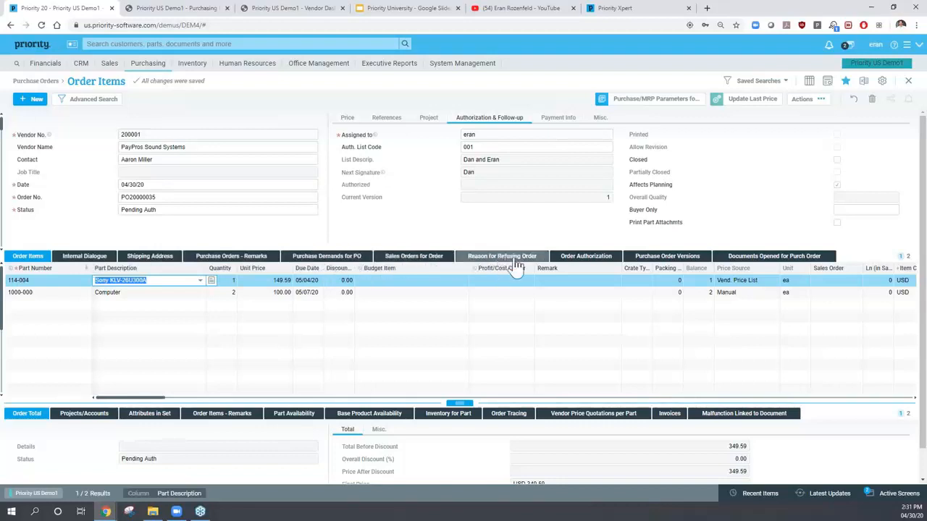
left_click(585, 261)
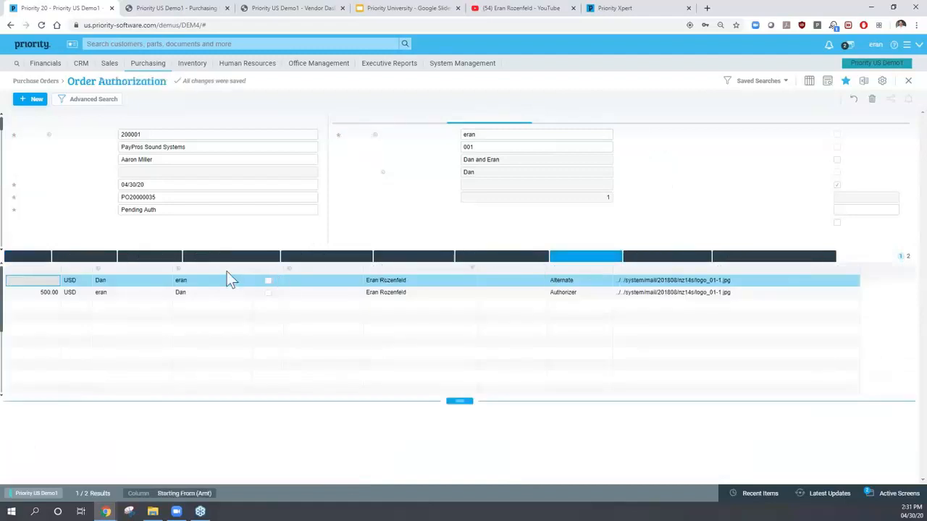
left_click(99, 279)
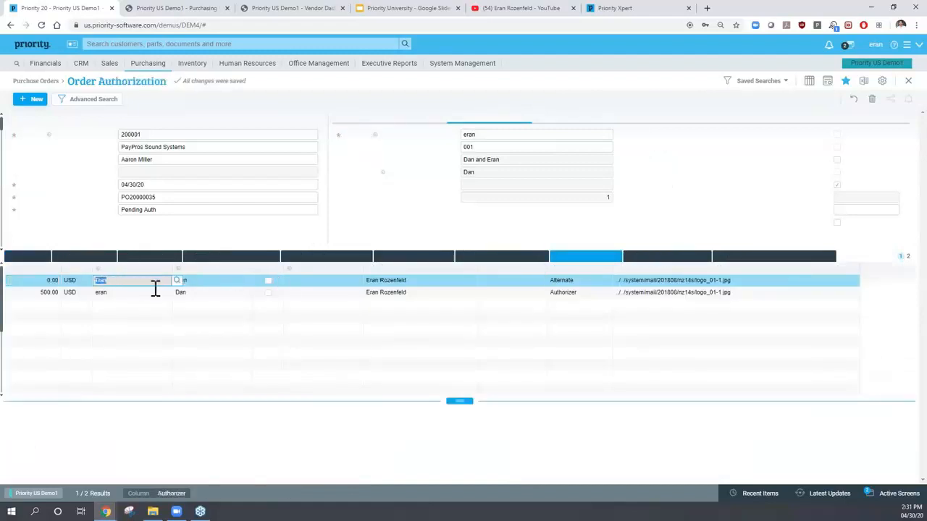
left_click(269, 283)
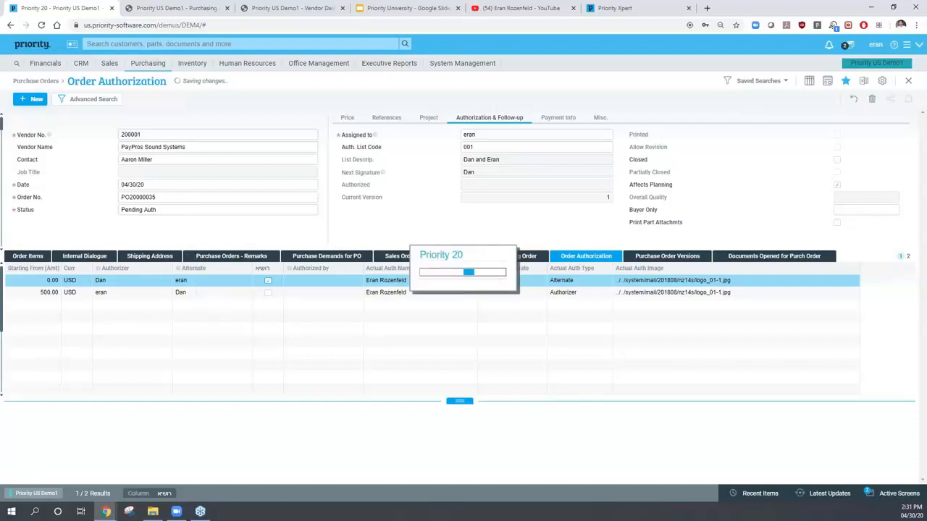
left_click(207, 293)
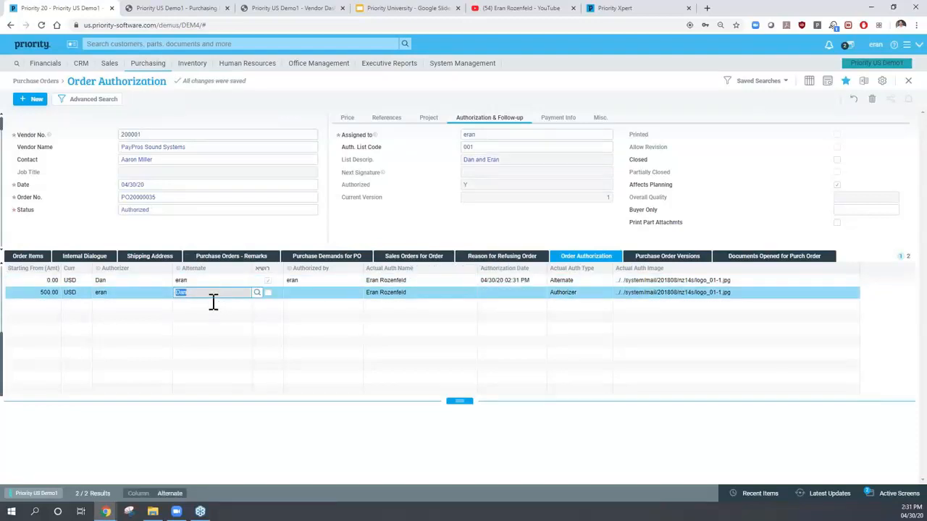
key("Escape")
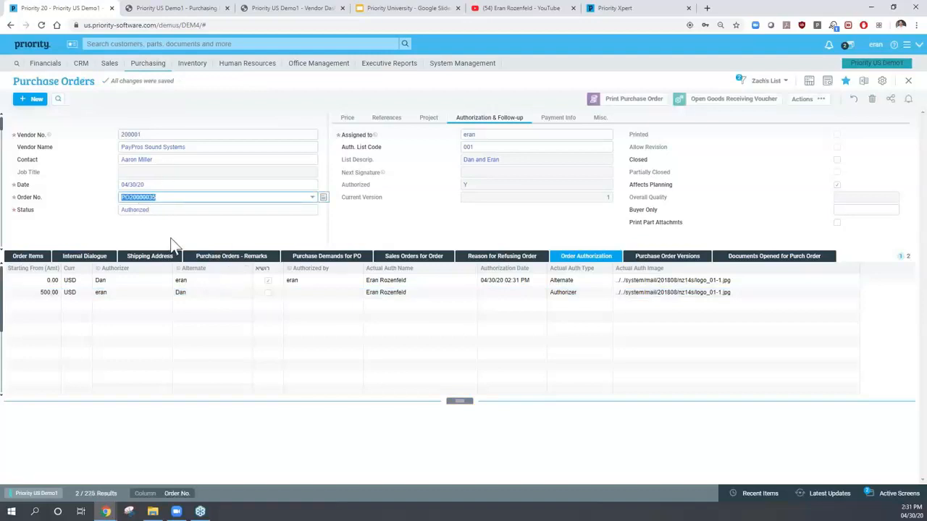
- Check the order's price totals and Status field, then show the Order Items subform
left_click(143, 211)
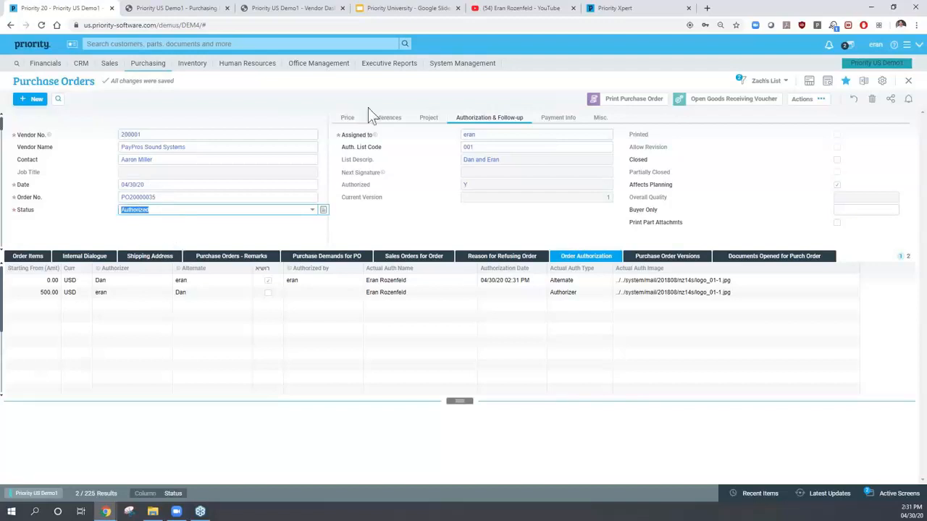
left_click(348, 120)
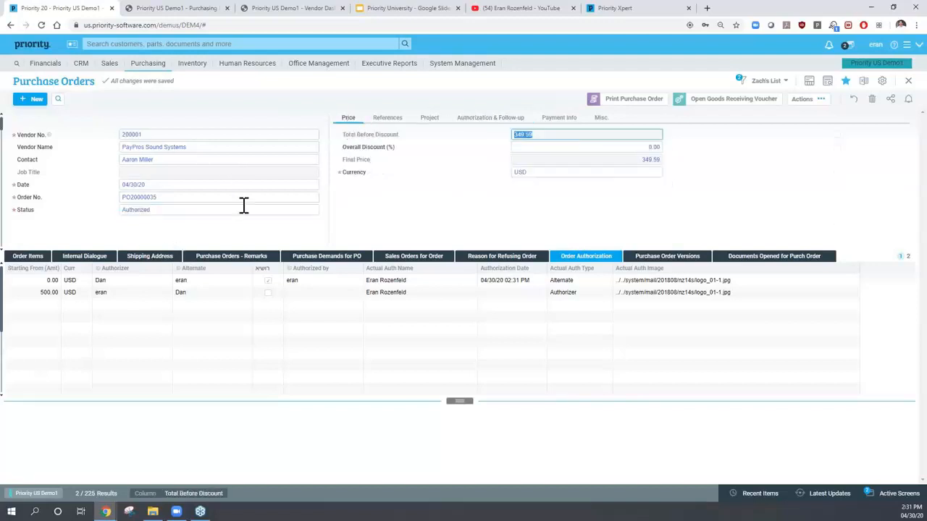
left_click(147, 209)
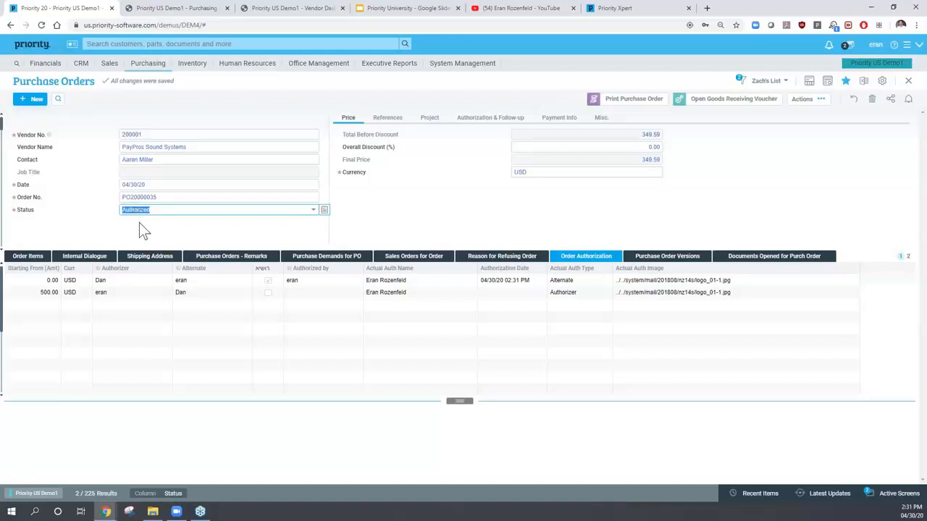
left_click(324, 211)
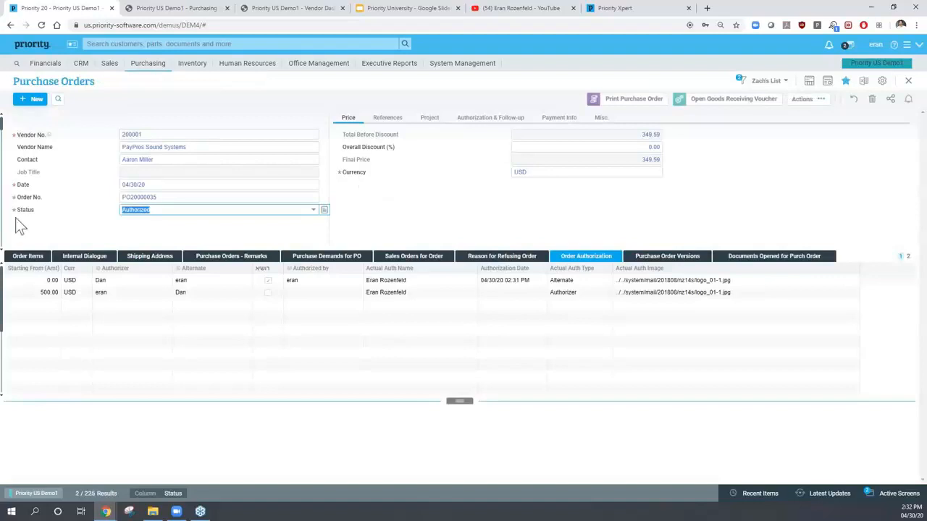
left_click(22, 257)
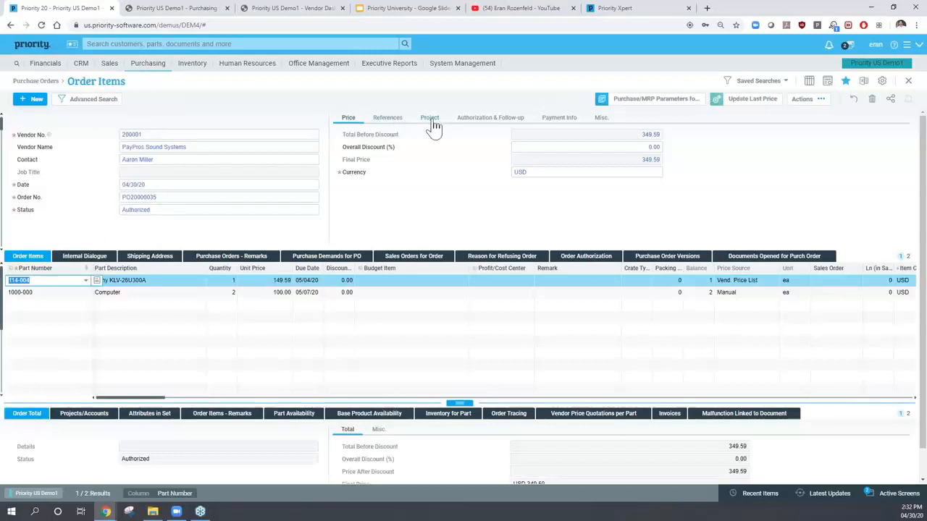
- Read the F1 help for Auth. List Code on the Authorization & Follow-up tab
left_click(478, 120)
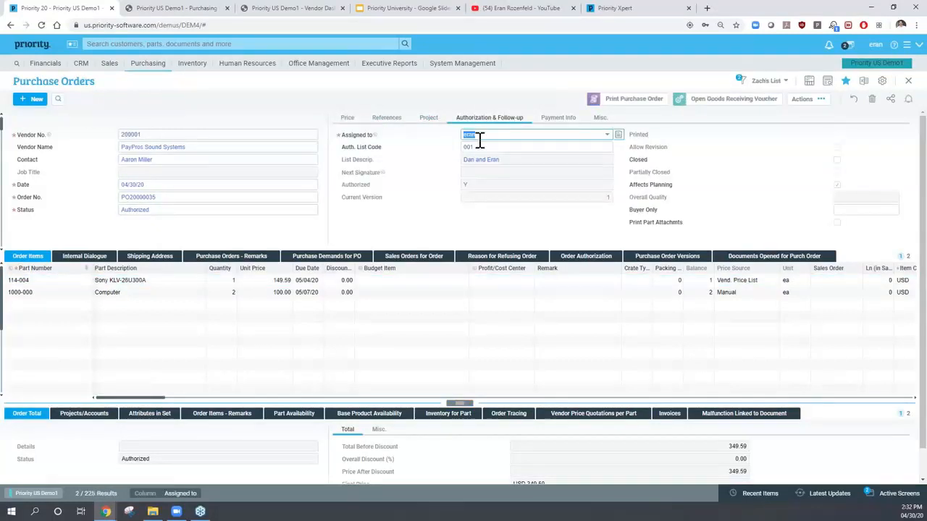
left_click(480, 146)
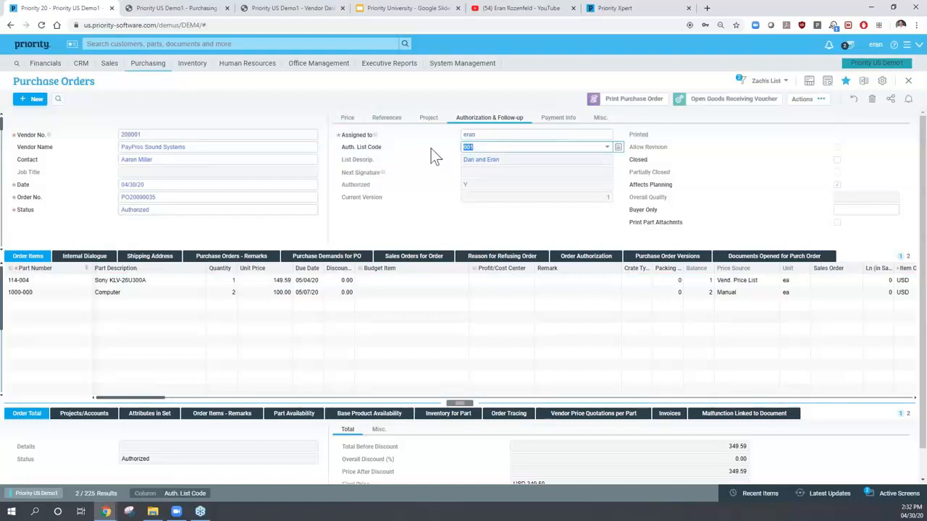
key("F1")
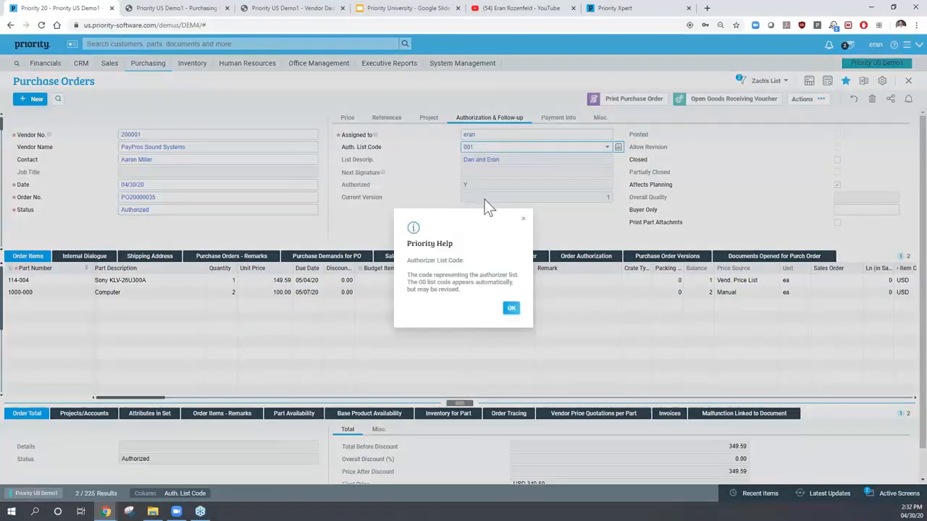
key("Escape")
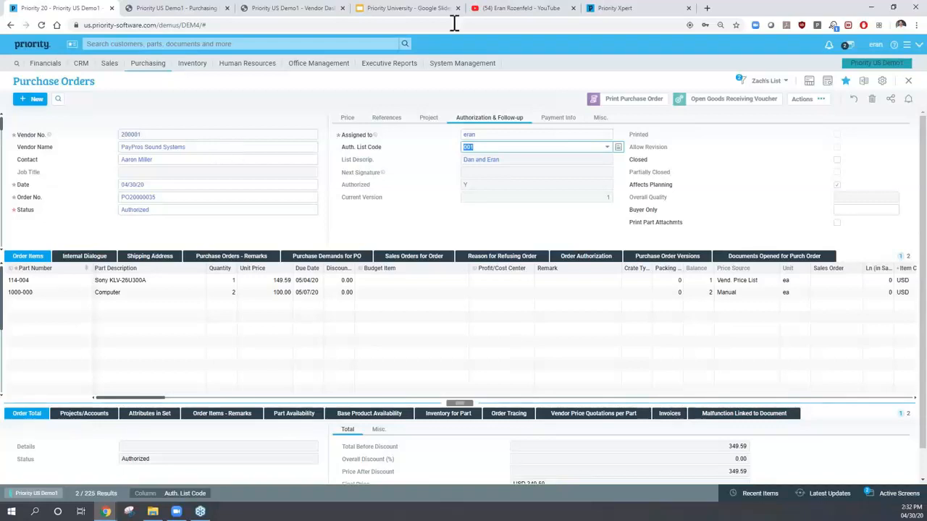
left_click(505, 16)
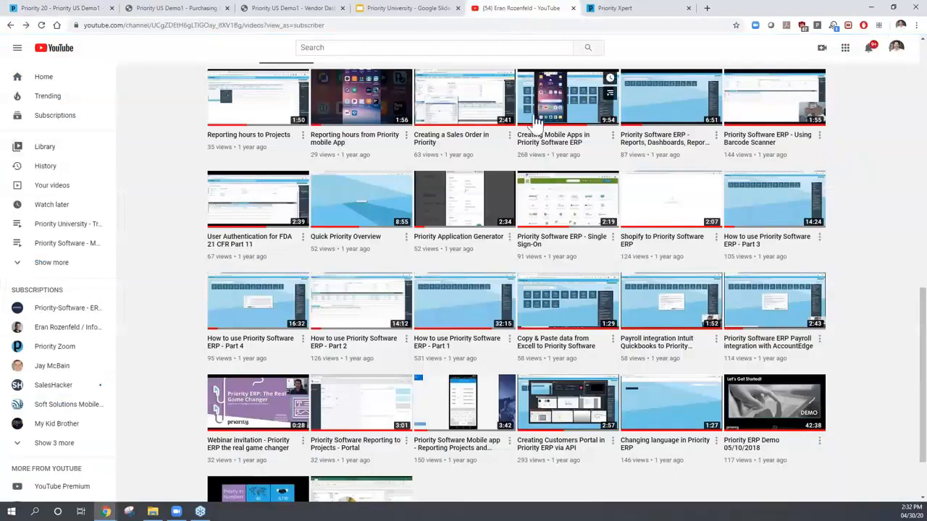
- Play 'Priority Purchase Order Authorization App' from the channel's Priority Software - Mobile App playlist
scroll(434, 116, "up", 5)
scroll(405, 114, "up", 4)
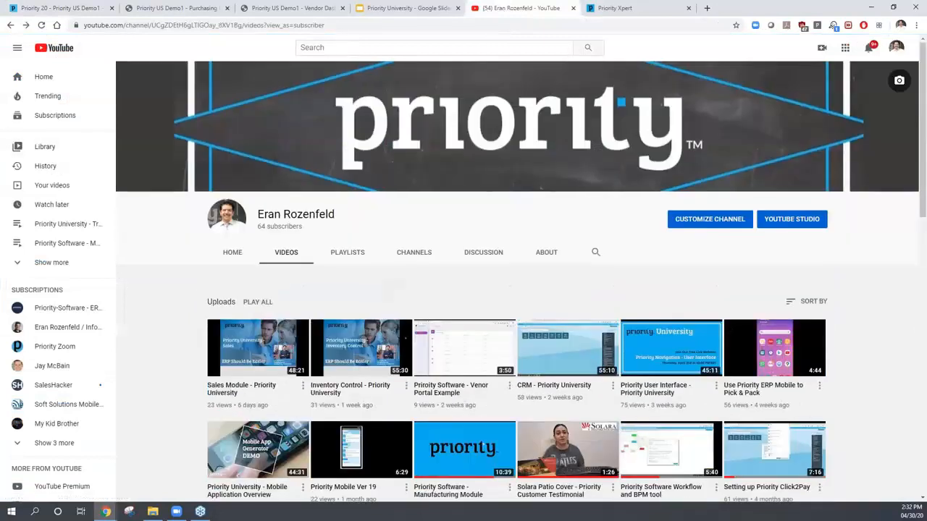
left_click(351, 255)
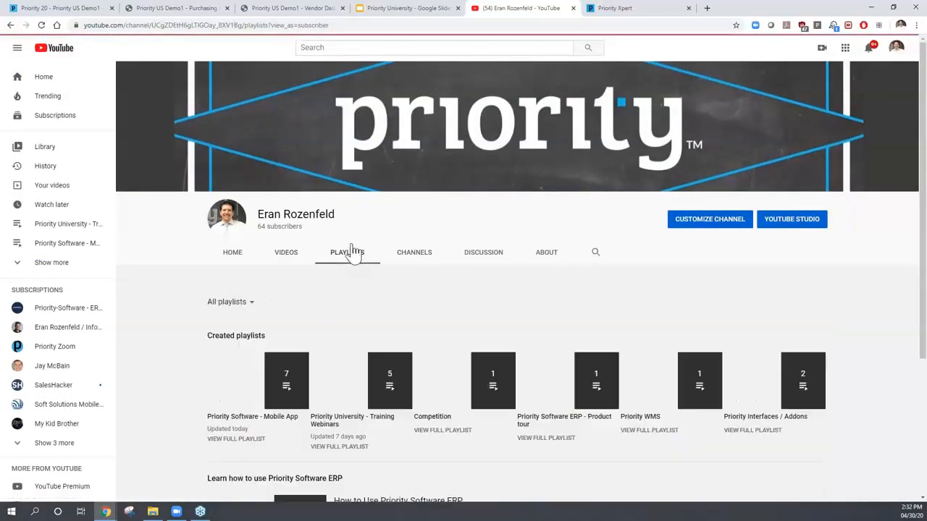
scroll(351, 264, "down", 1)
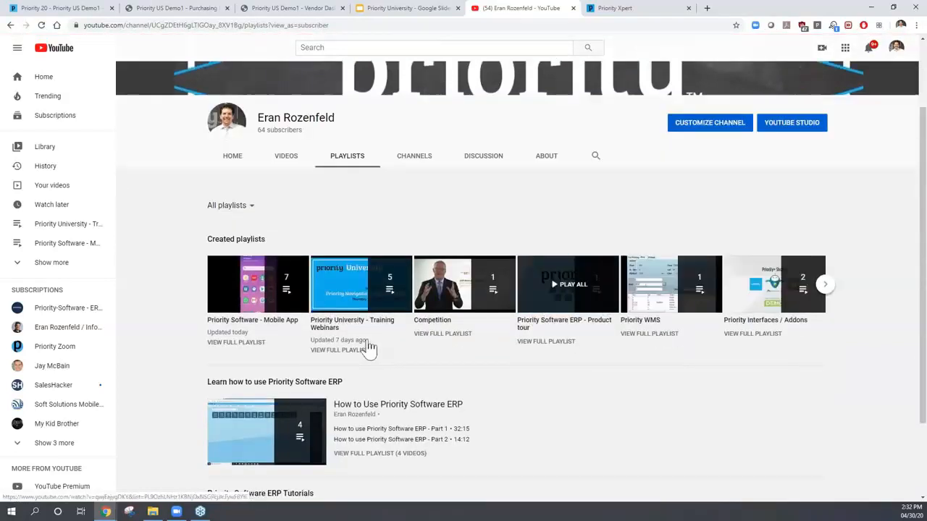
scroll(351, 370, "down", 1)
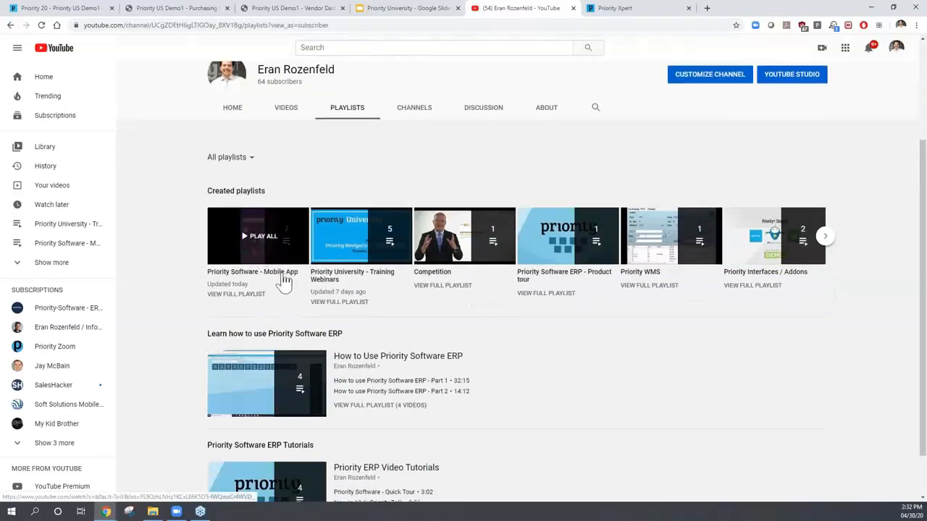
left_click(241, 294)
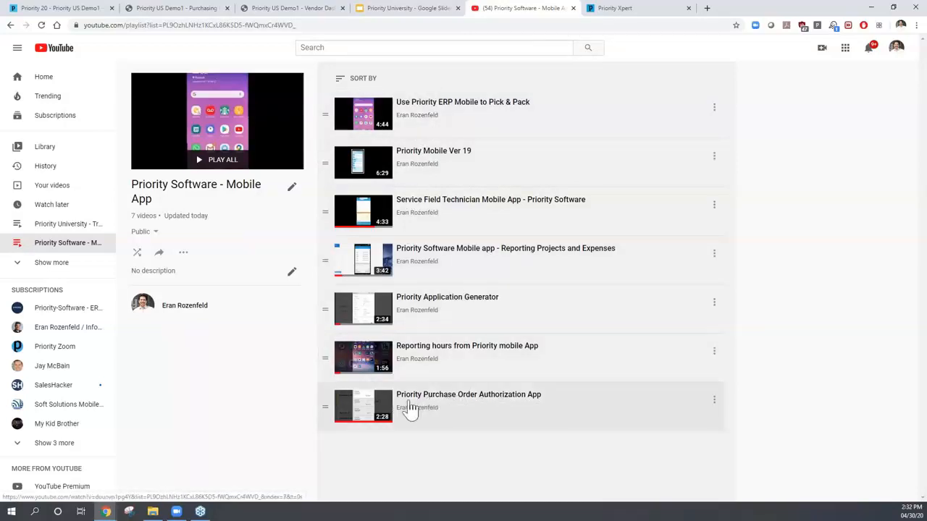
left_click(378, 407)
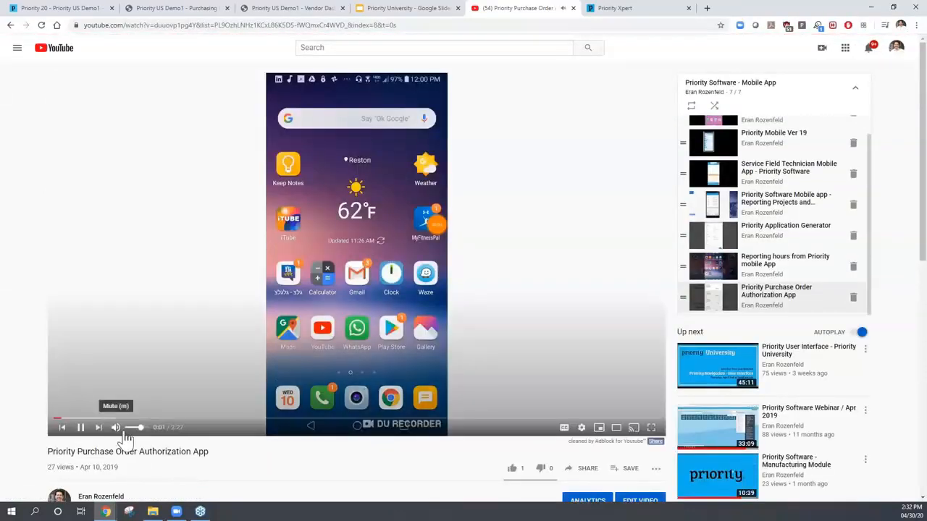
- Mute the demo, skip ahead to PO19LN000003's details, pause at 1:28, and return to Priority
left_click(112, 426)
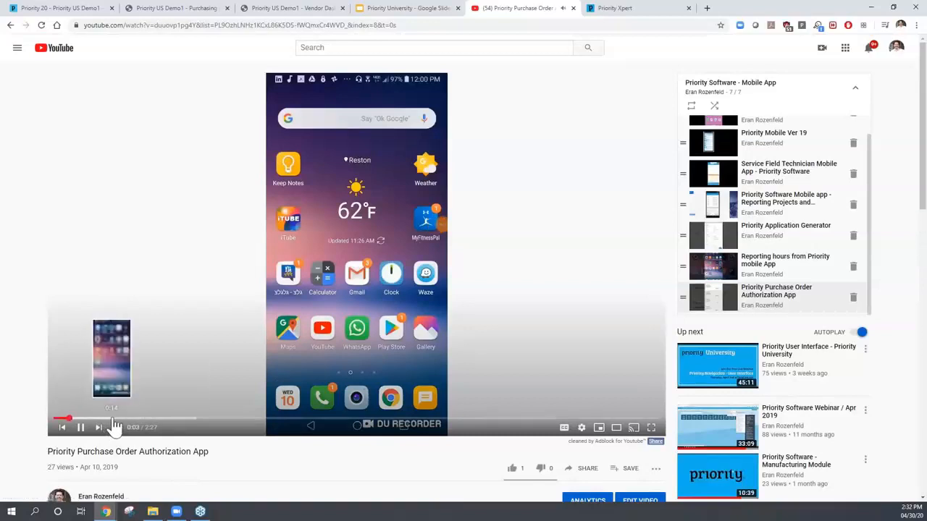
left_click(112, 420)
left_click(163, 421)
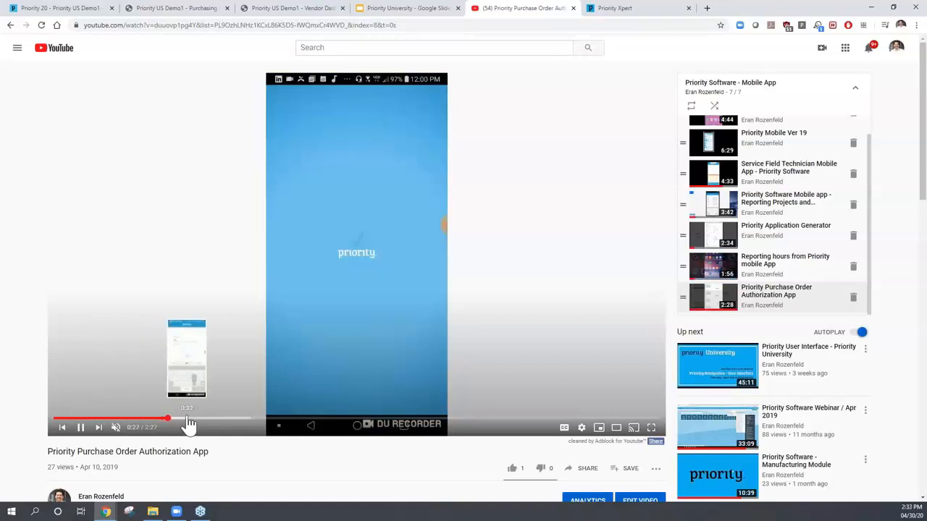
left_click(197, 421)
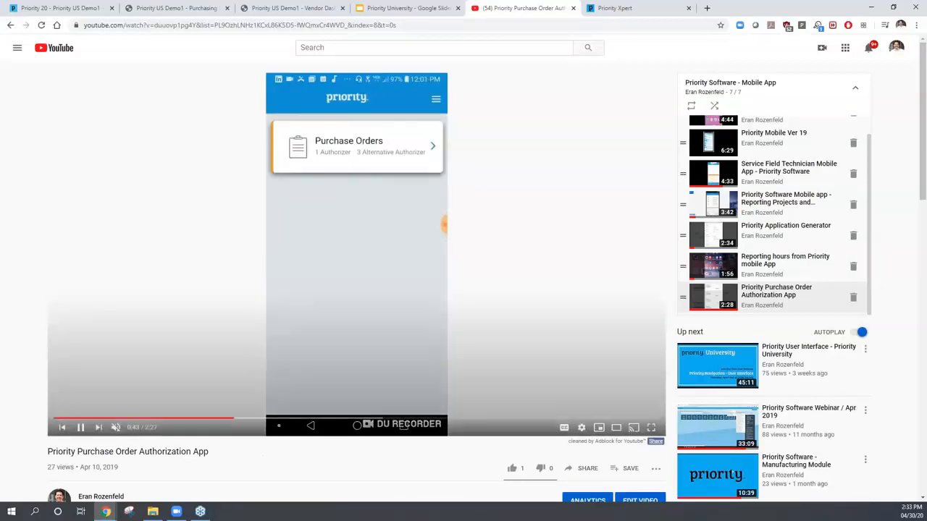
left_click(269, 427)
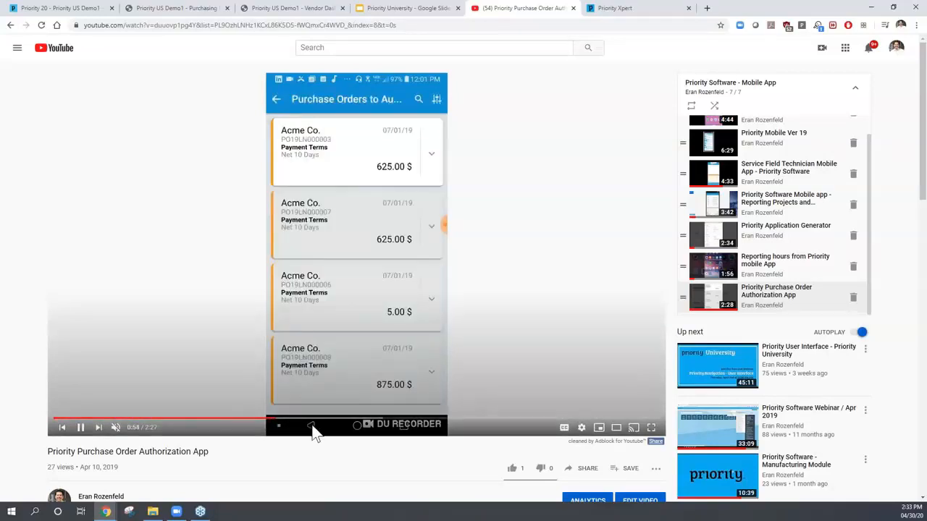
left_click(312, 428)
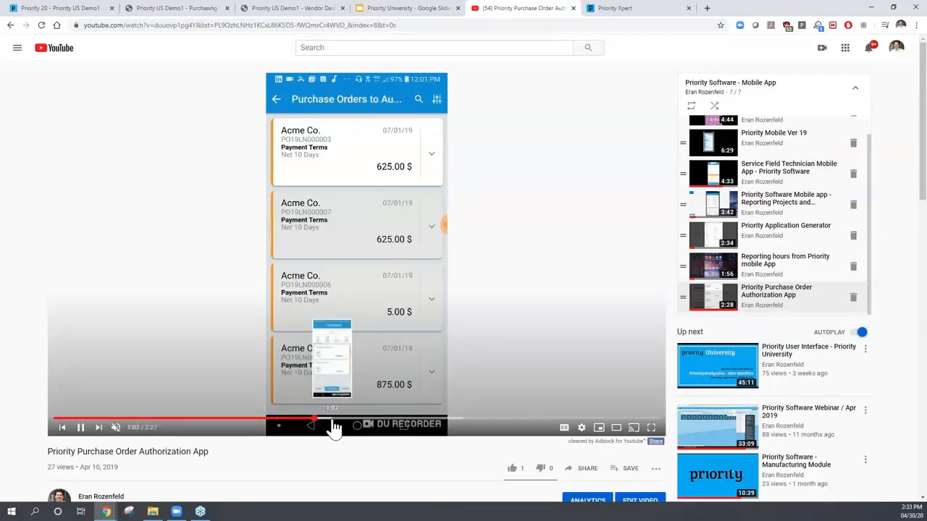
left_click(334, 428)
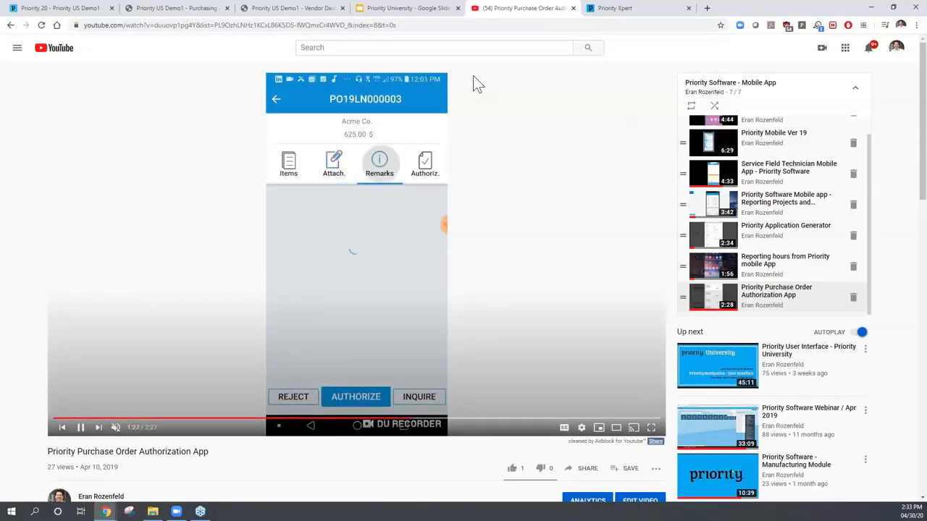
left_click(450, 207)
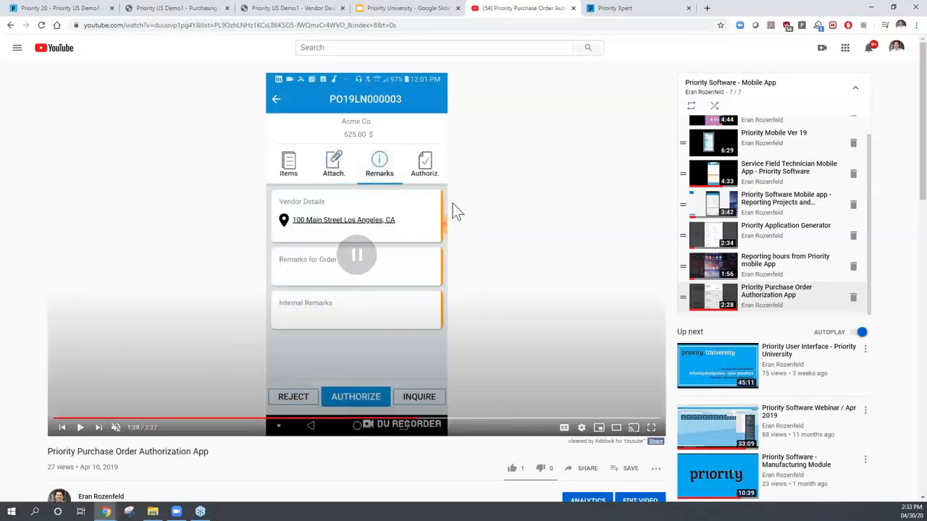
left_click(82, 10)
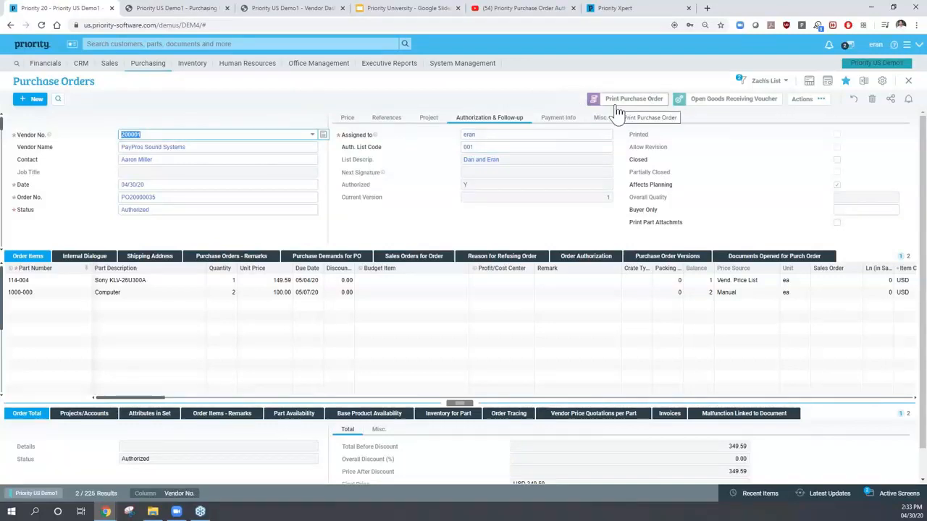
- Close the purchase order and open Purchasing > Purchase Orders > View Open Purchase Order Items
key("Escape")
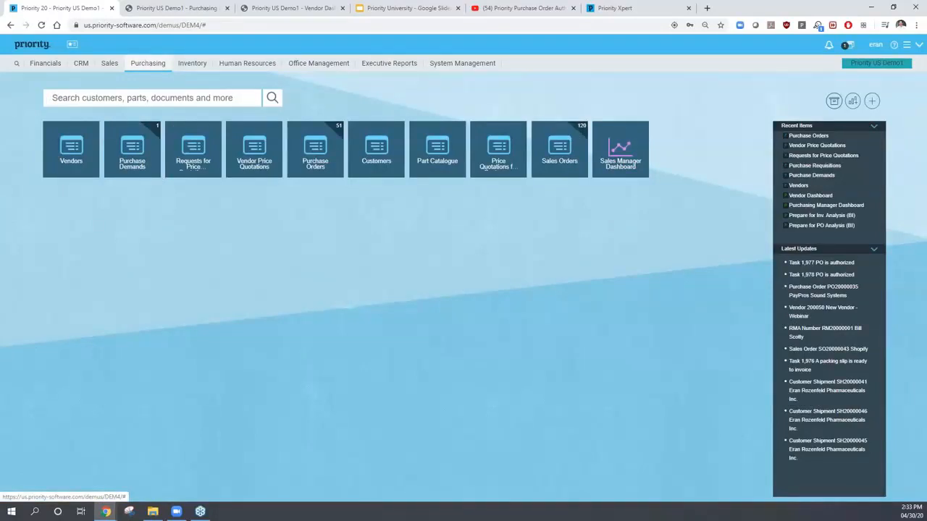
left_click(148, 63)
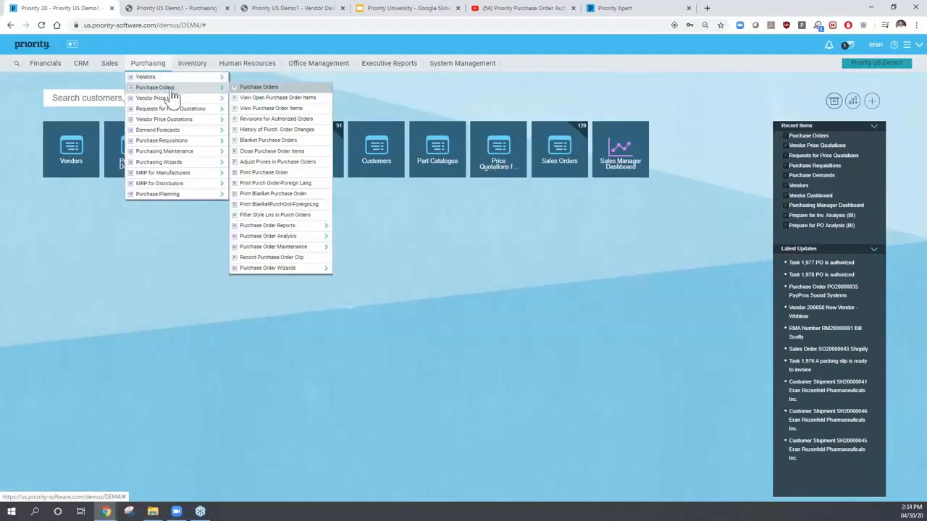
left_click(267, 98)
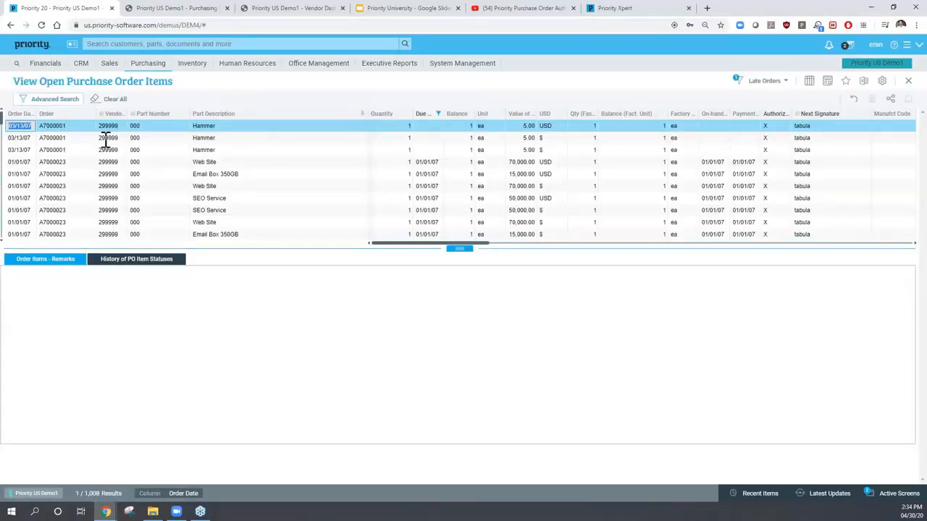
- Sort open items newest order date first and move Due Date beside Order Date
left_click(30, 114)
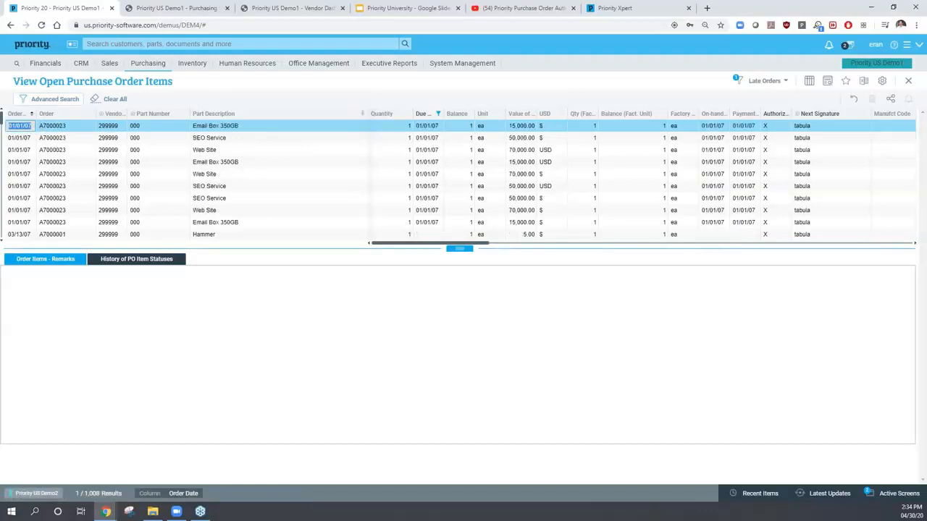
left_click(29, 114)
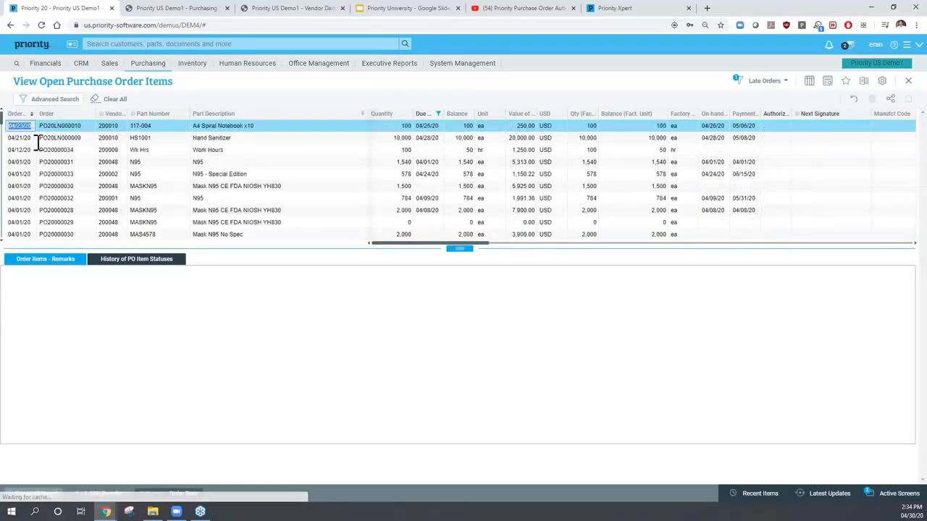
left_click(228, 127)
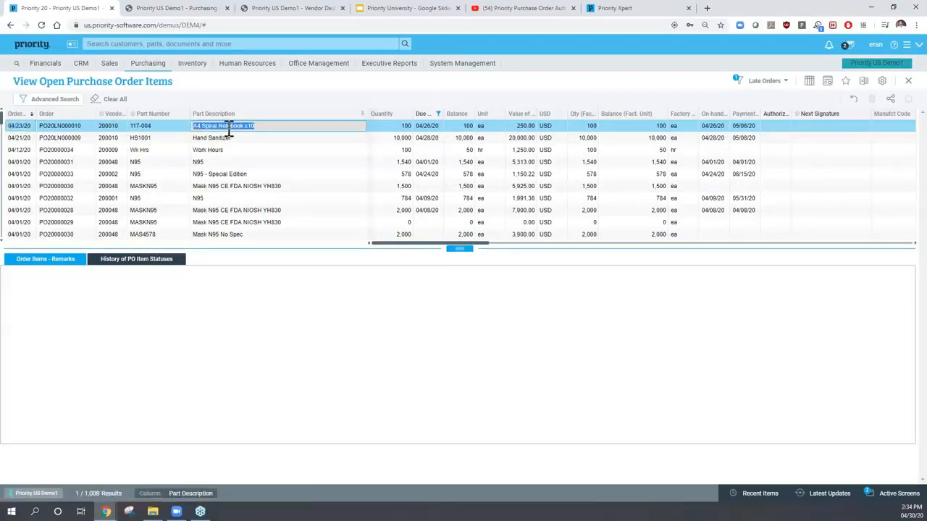
left_click(16, 124)
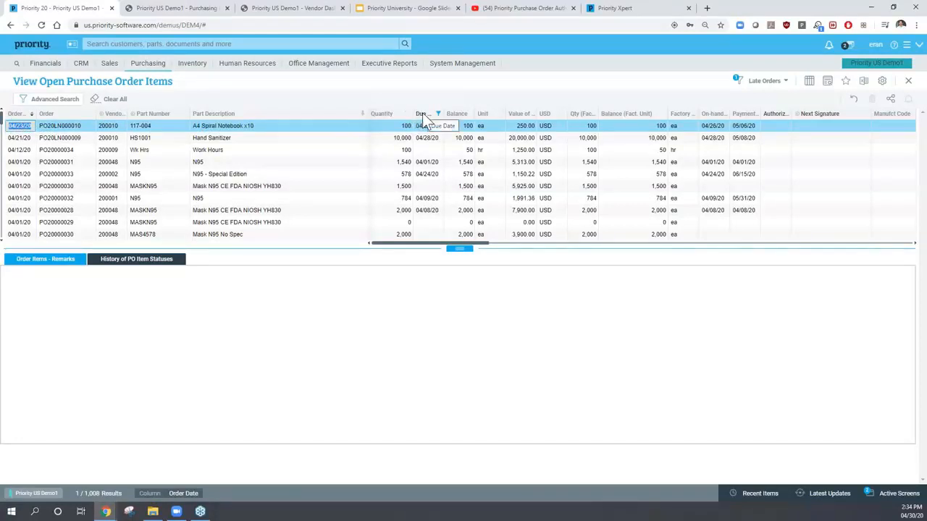
mouse_move(50, 117)
left_mouse_down()
mouse_move(54, 106)
mouse_move(79, 119)
mouse_move(41, 125)
left_mouse_up()
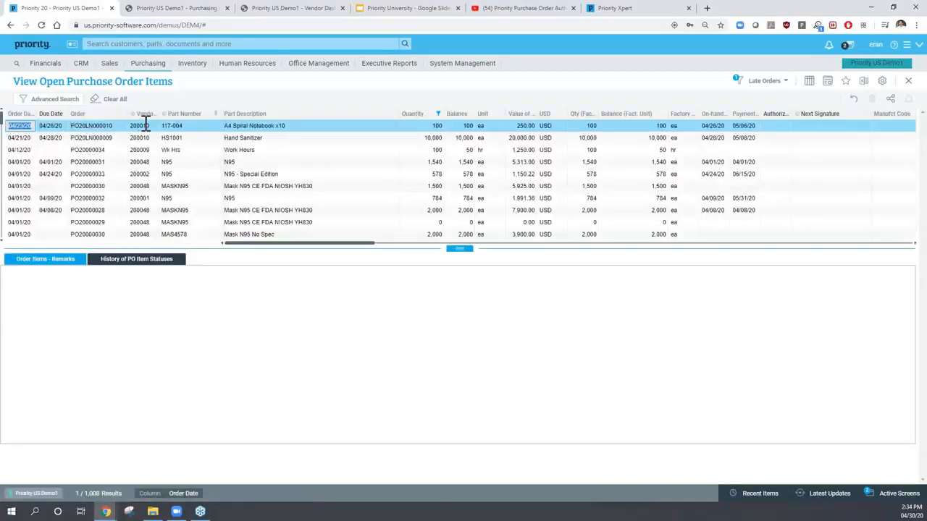
- Inspect the first line's part, balance, authorization and next signature, comparing PO20000031 and PO20LN000010
left_click(182, 124)
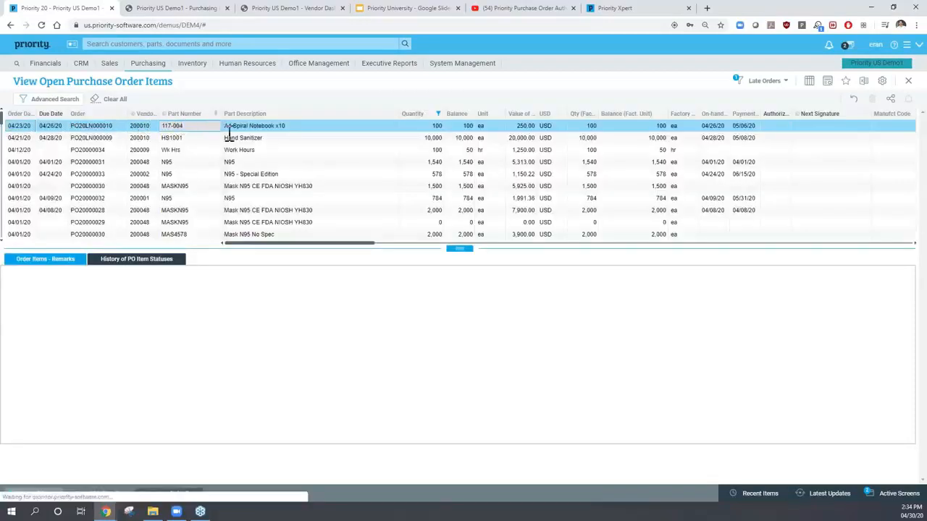
left_click(419, 127)
left_click(456, 126)
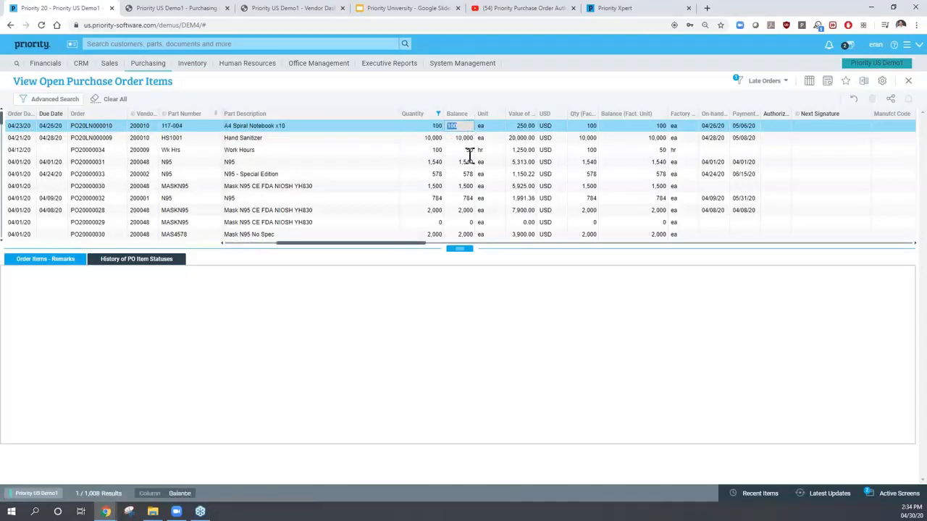
left_click(522, 126)
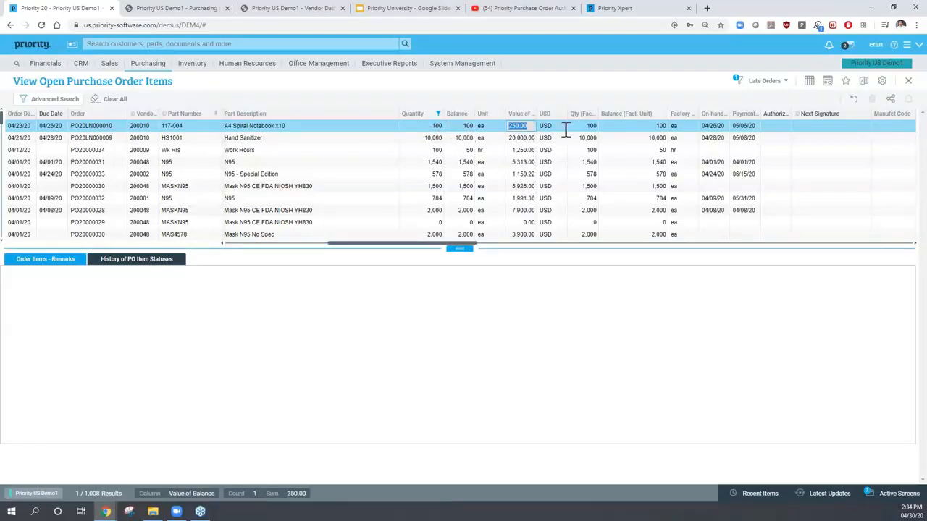
left_click(775, 125)
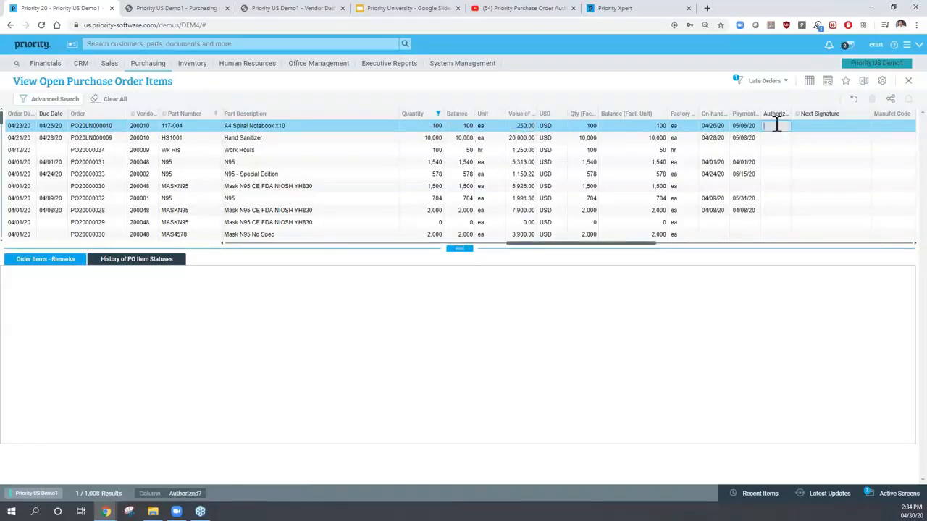
left_click(816, 126)
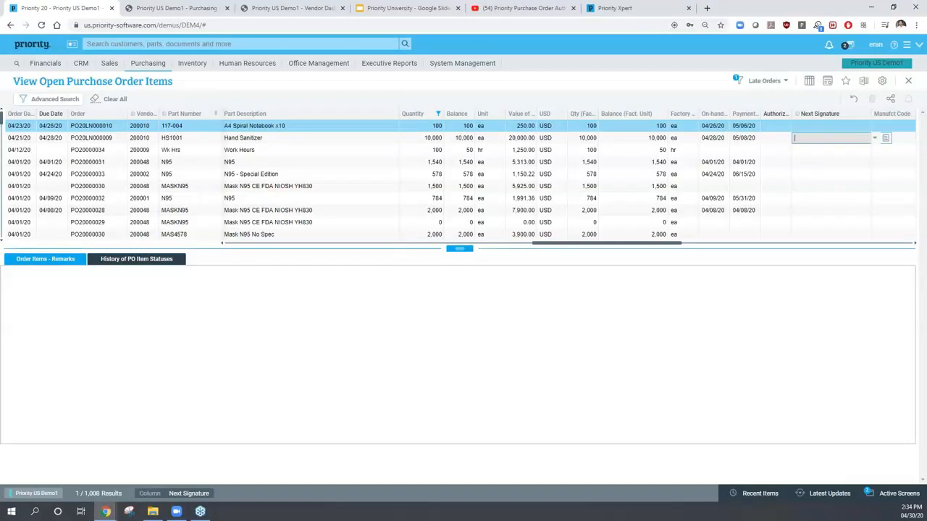
key("Down")
key("Down")
key("Down")
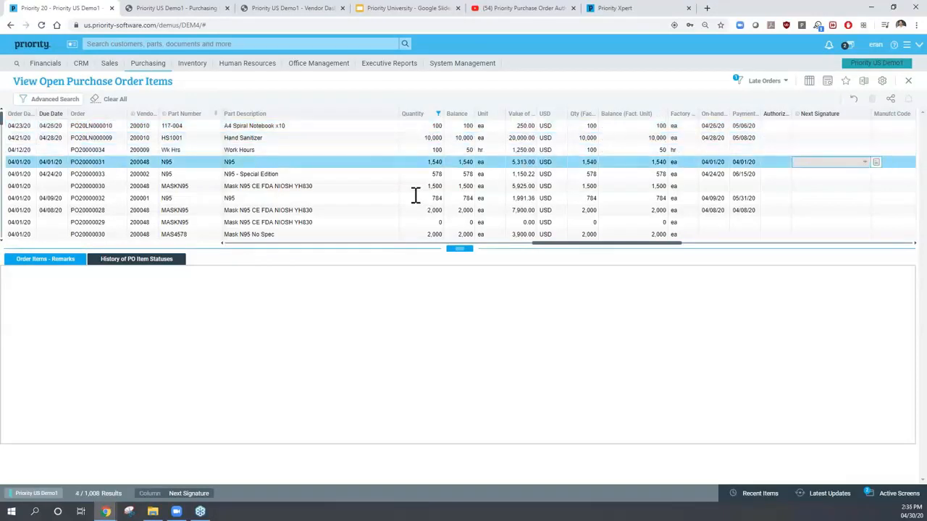
key("Up")
key("Up")
key("Up")
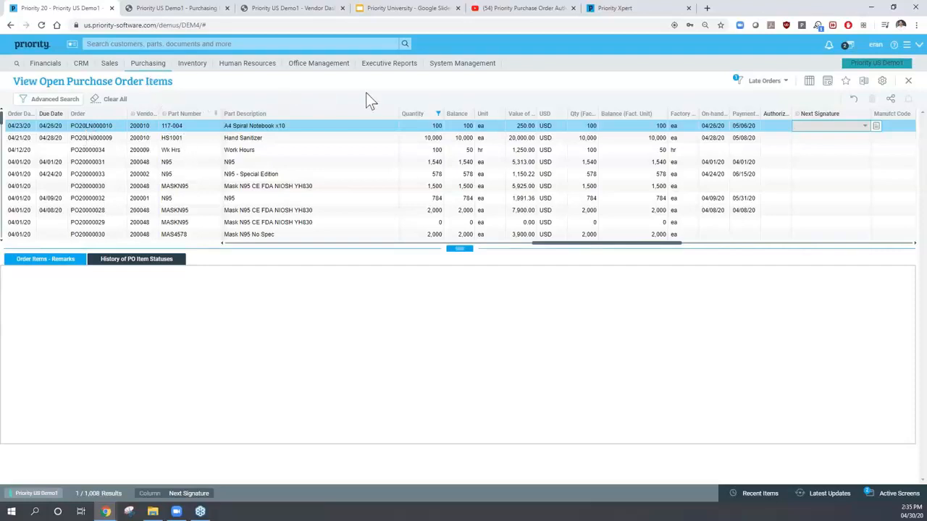
- On the Purchasing Manager Dashboard, show Open Purchase Orders as a report and hide Open Purchase Requisitions
left_click(384, 65)
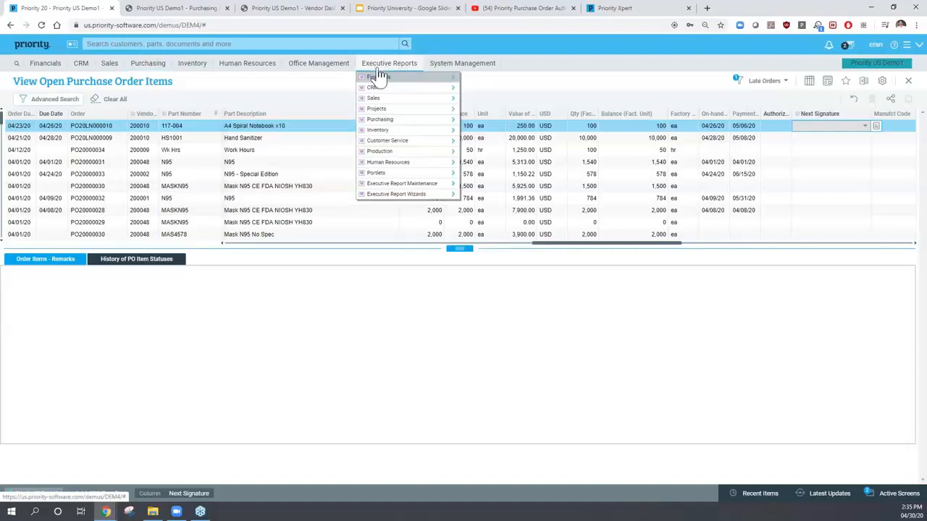
mouse_move(388, 120)
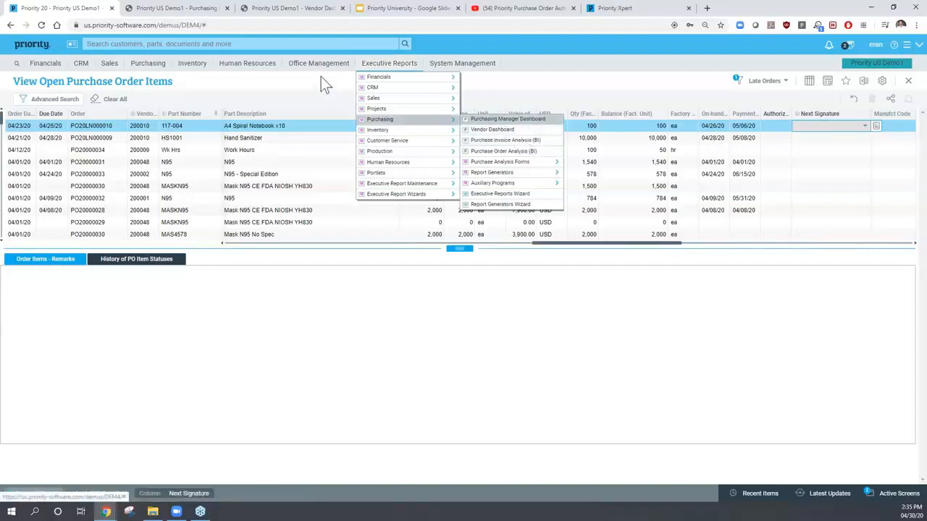
left_click(178, 8)
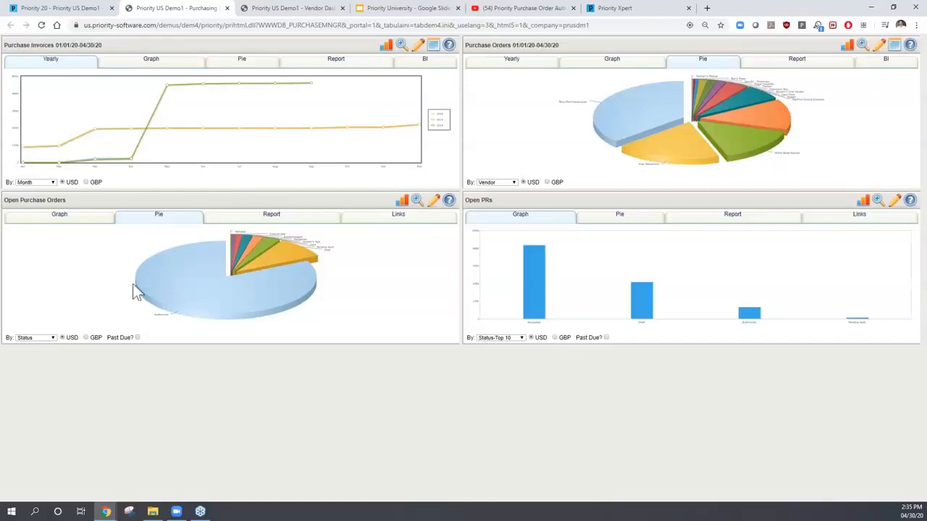
left_click(270, 217)
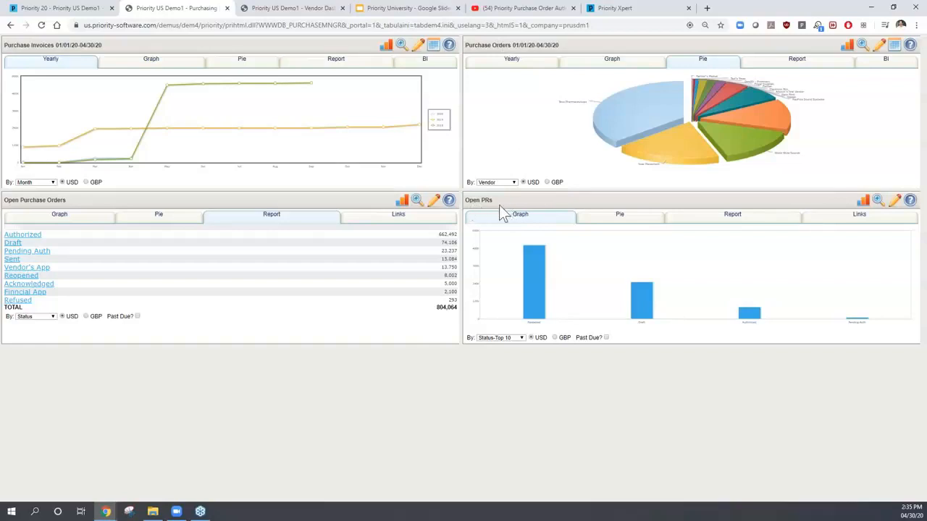
left_click(420, 51)
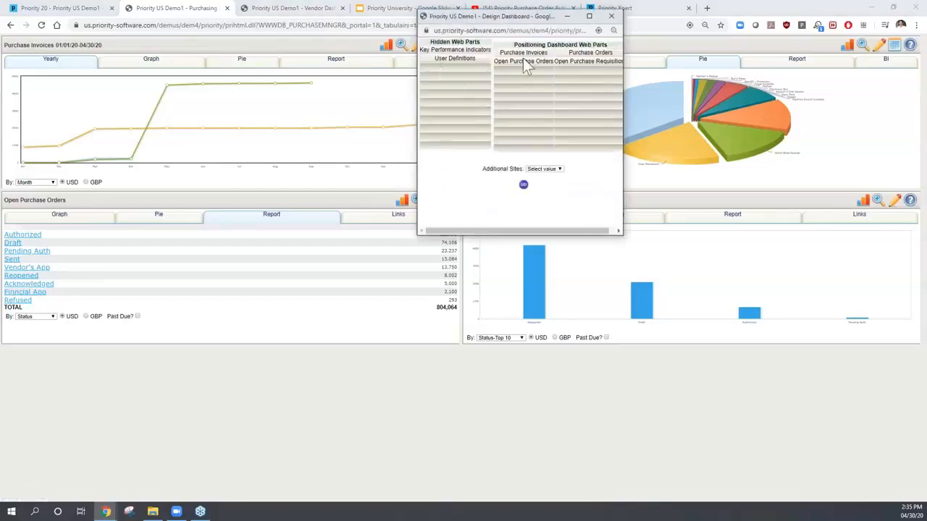
left_click_drag(583, 61, 464, 83)
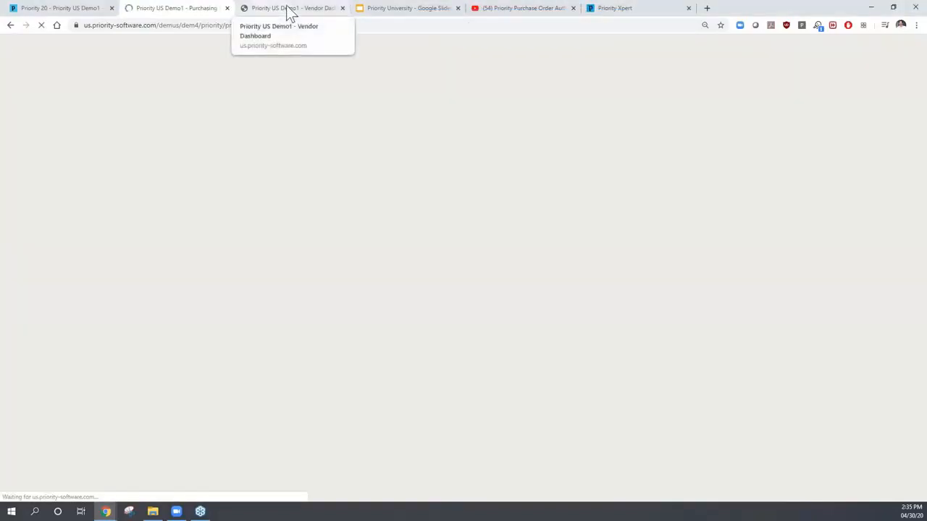
- Check Electronic Bro.'s quotes and contacts on the Vendor Dashboard, then return to the main window
left_click(291, 10)
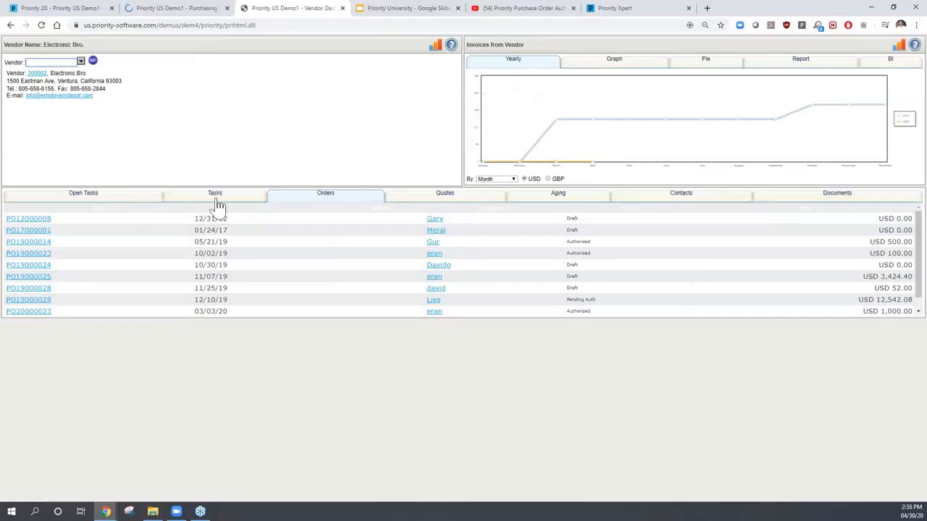
left_click(444, 194)
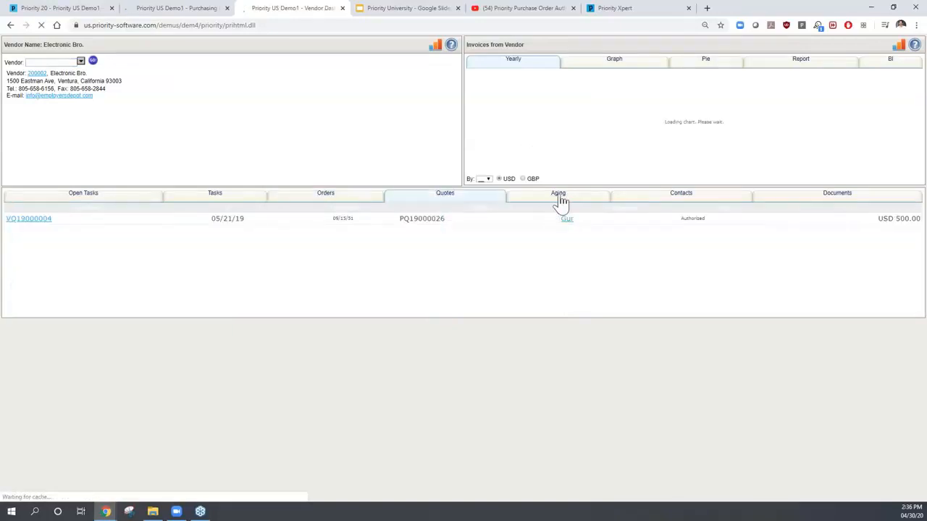
left_click(686, 202)
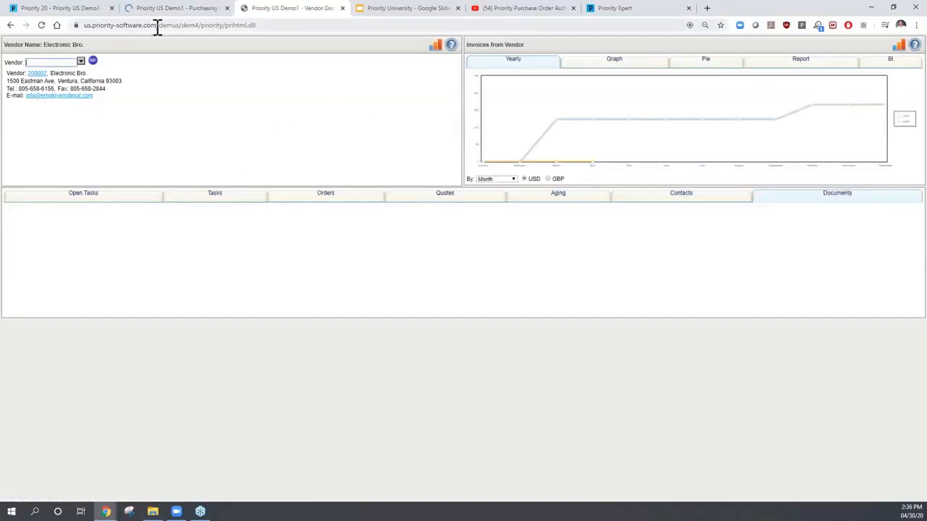
left_click(76, 8)
- Close the purchase order items and open Purchasing > Vendor Price Lists > Vendor Price Lists
left_click(288, 136)
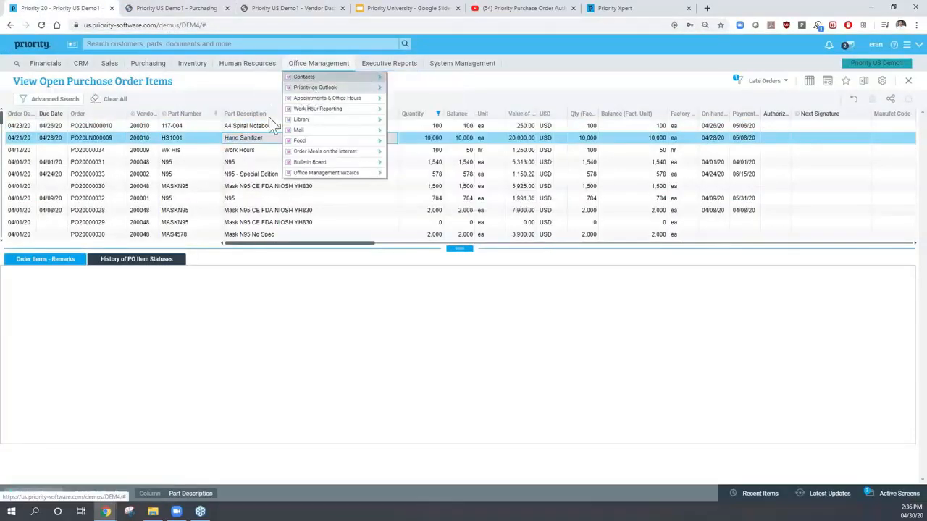
key("Escape")
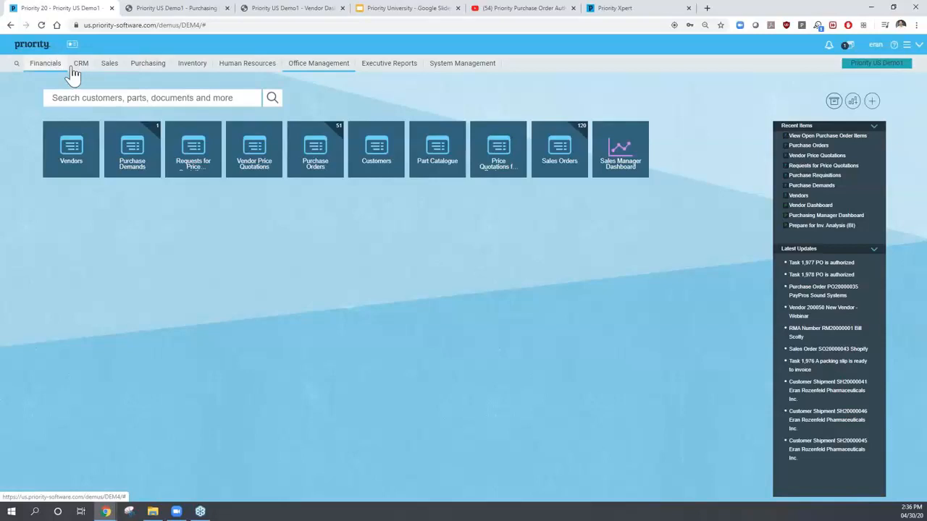
mouse_move(152, 71)
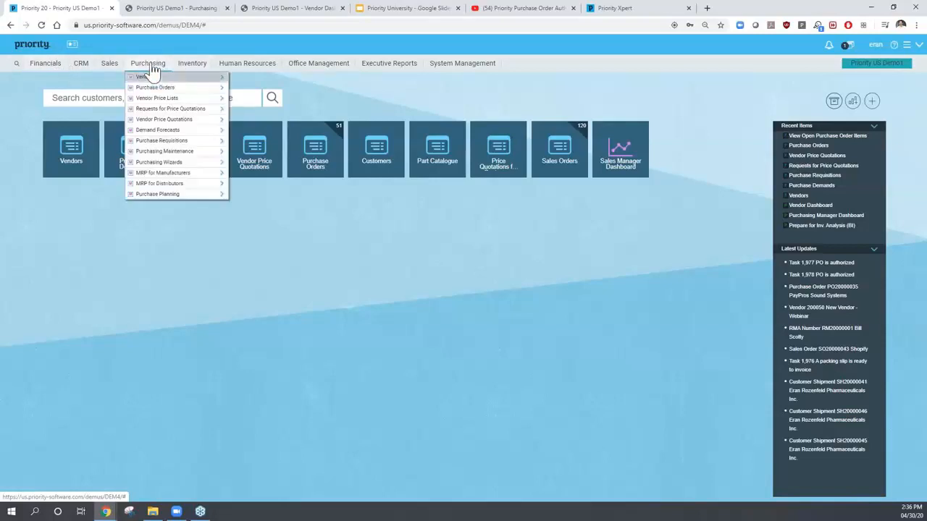
mouse_move(218, 105)
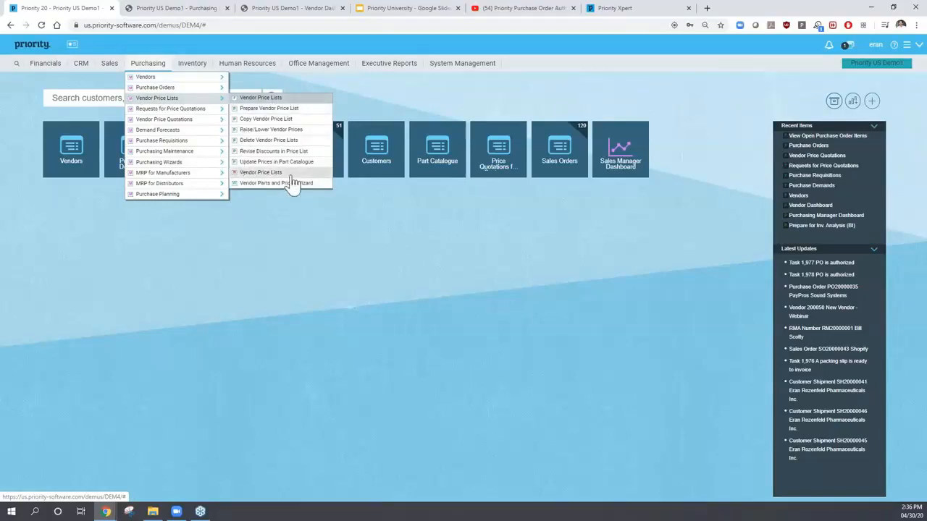
left_click(264, 99)
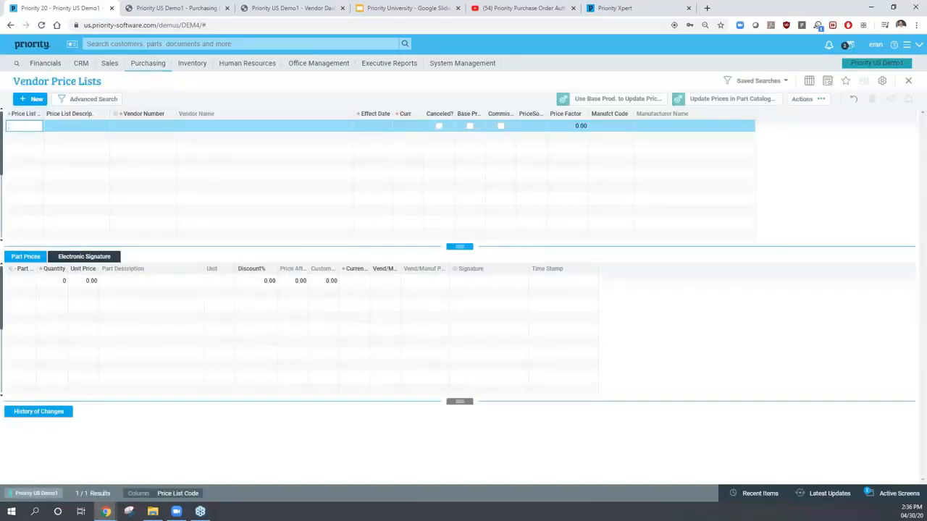
- Retrieve all 13 vendor price lists and inspect list 002, Electronic Bro., vendor 200002
key("F11")
key("Return")
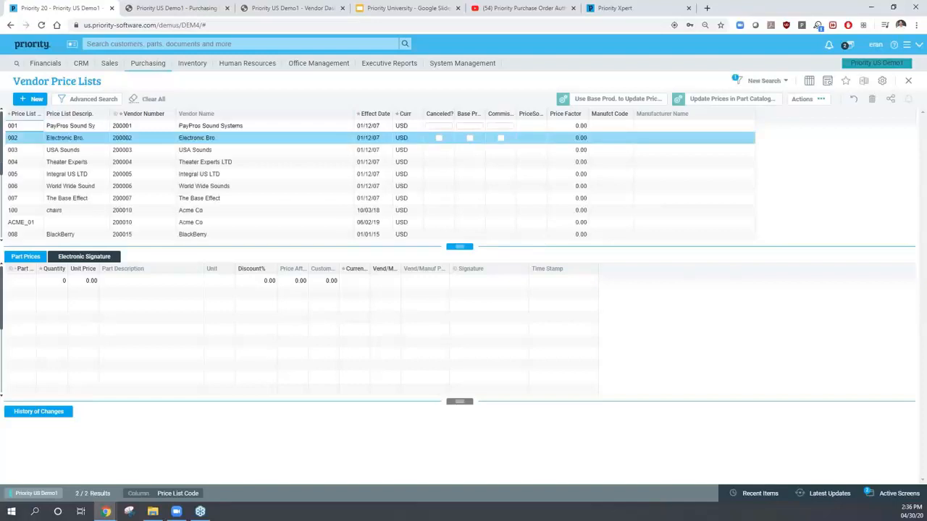
left_click(21, 138)
left_click(64, 139)
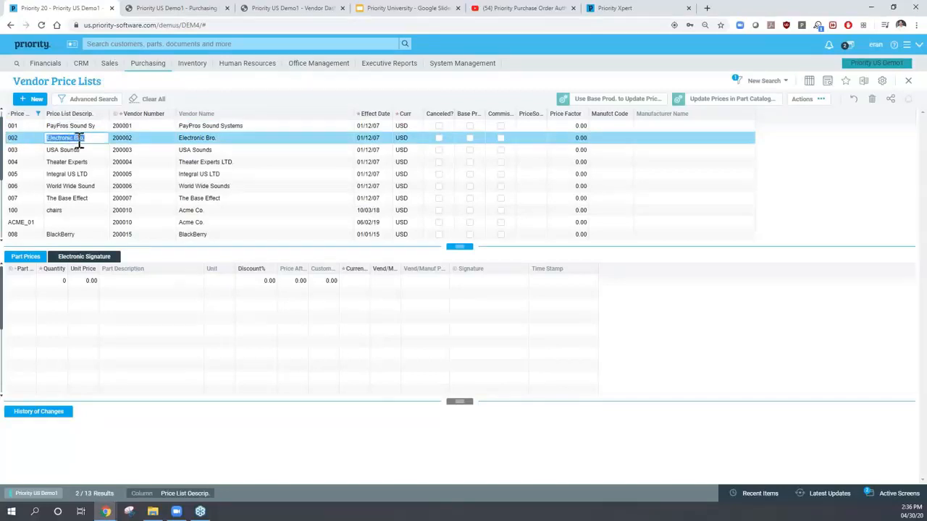
left_click(128, 138)
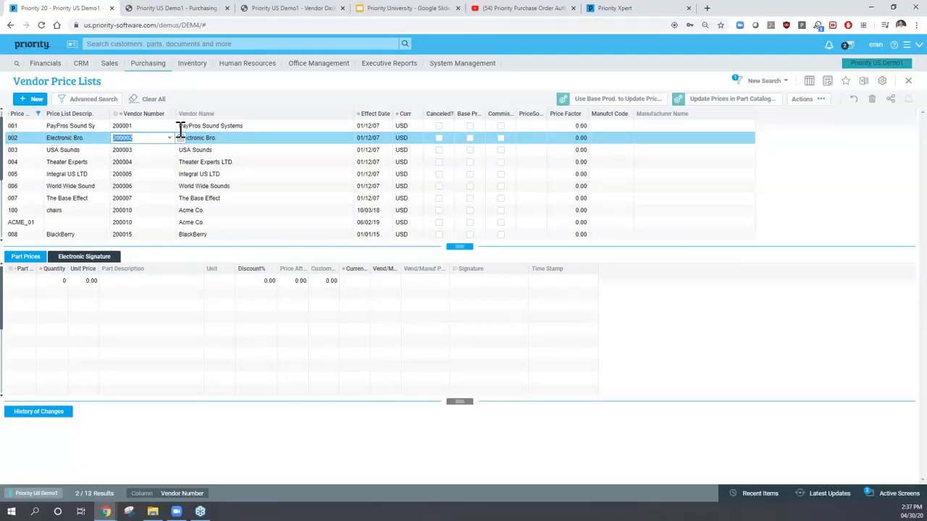
- Check list 002's effective date and vendor name, then show its 34 part prices in USD
left_click(363, 139)
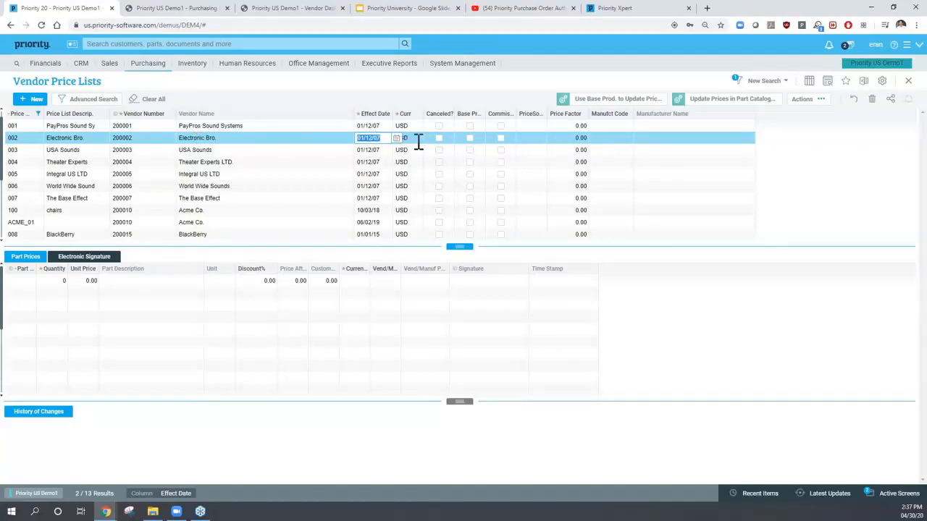
left_click(329, 137)
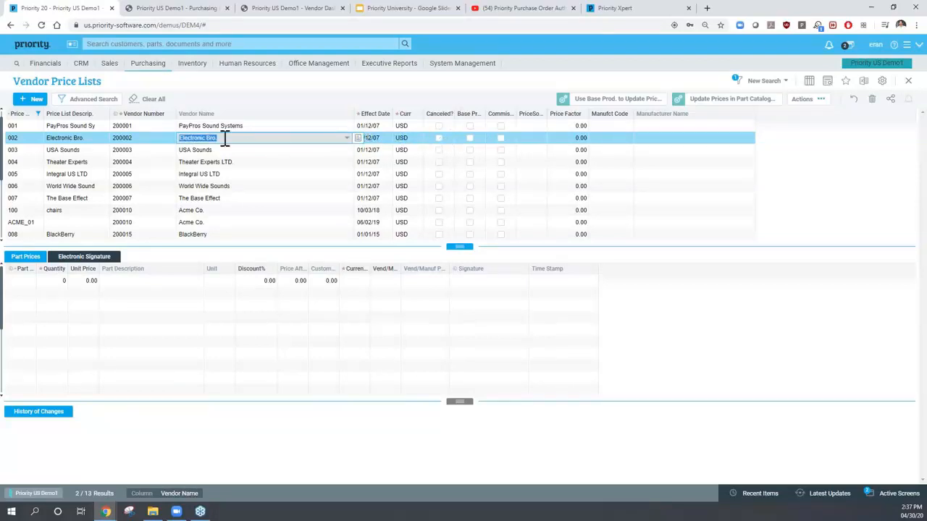
left_click(25, 137)
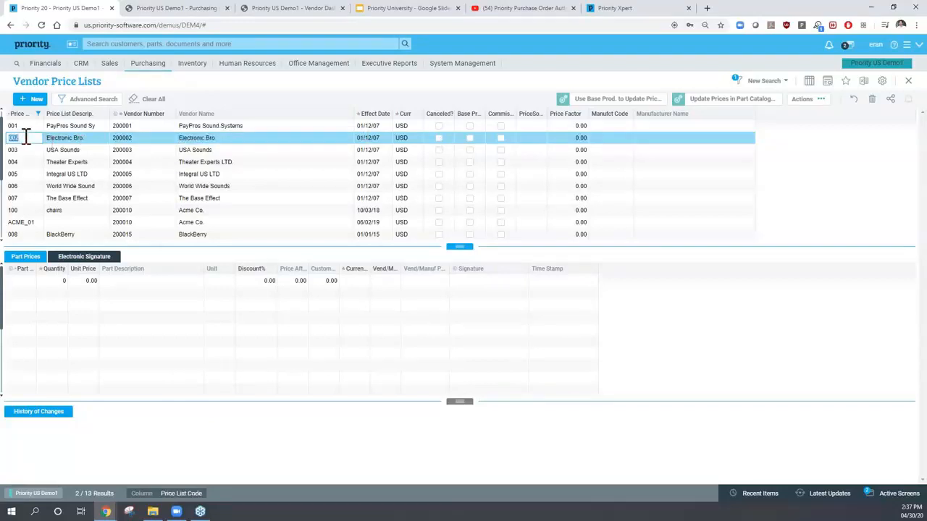
left_click(76, 137)
left_click(137, 138)
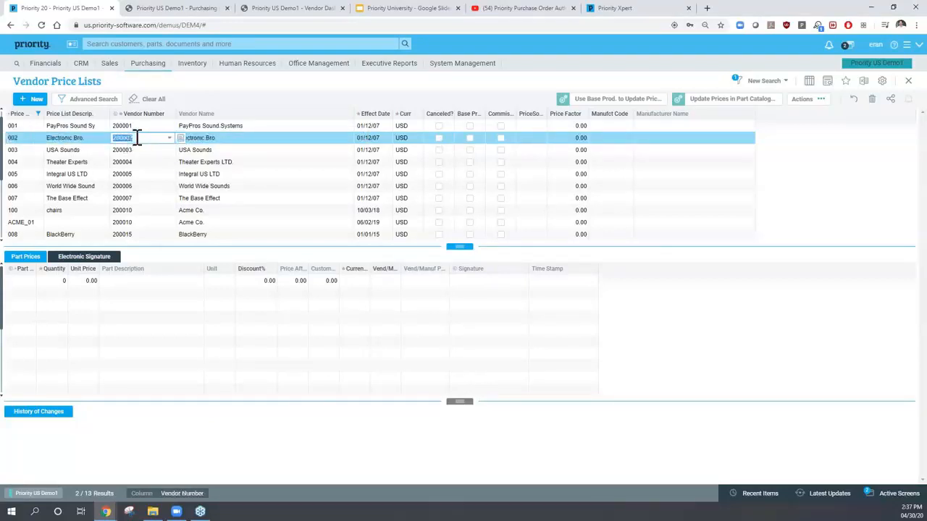
left_click(22, 257)
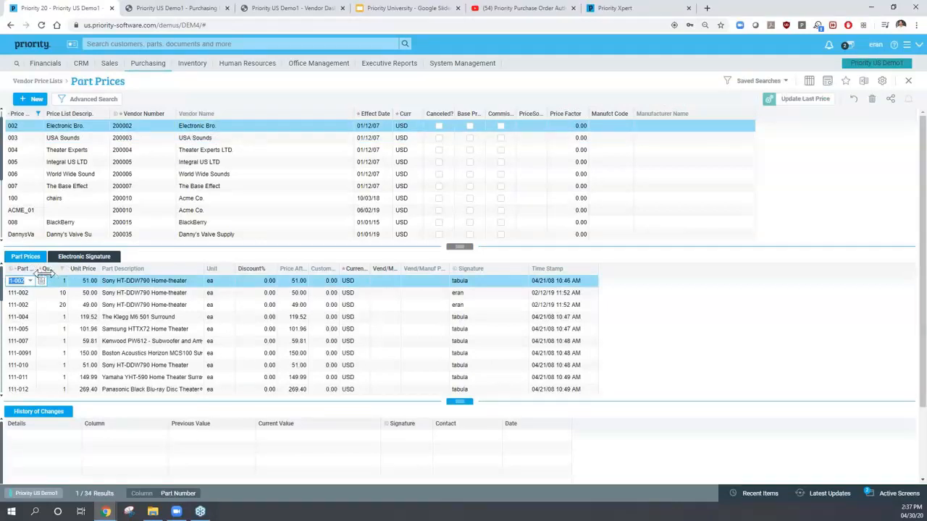
left_click_drag(38, 269, 63, 269)
left_click(30, 289)
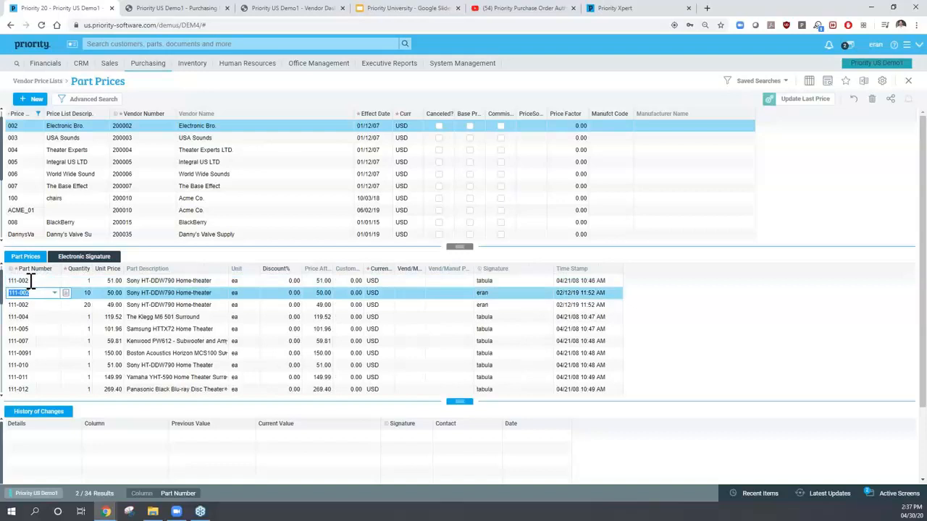
left_click(84, 281)
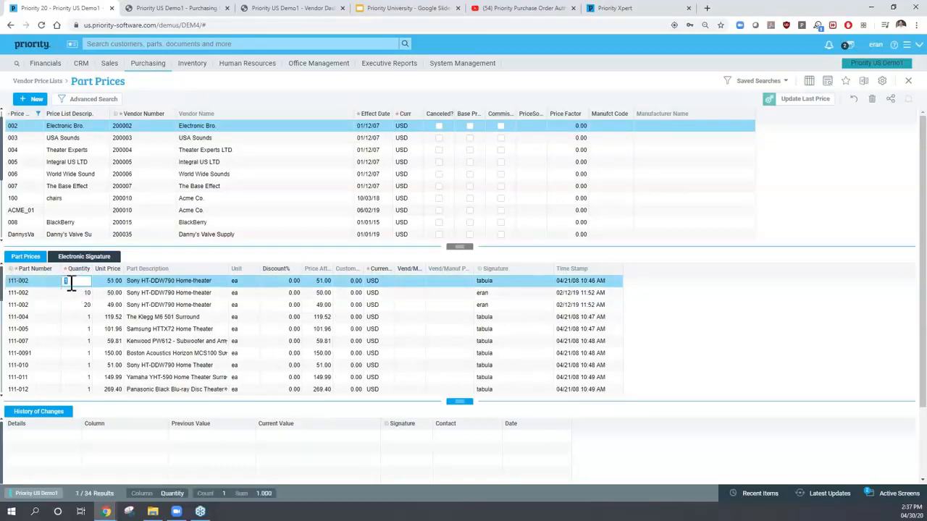
left_click(107, 281)
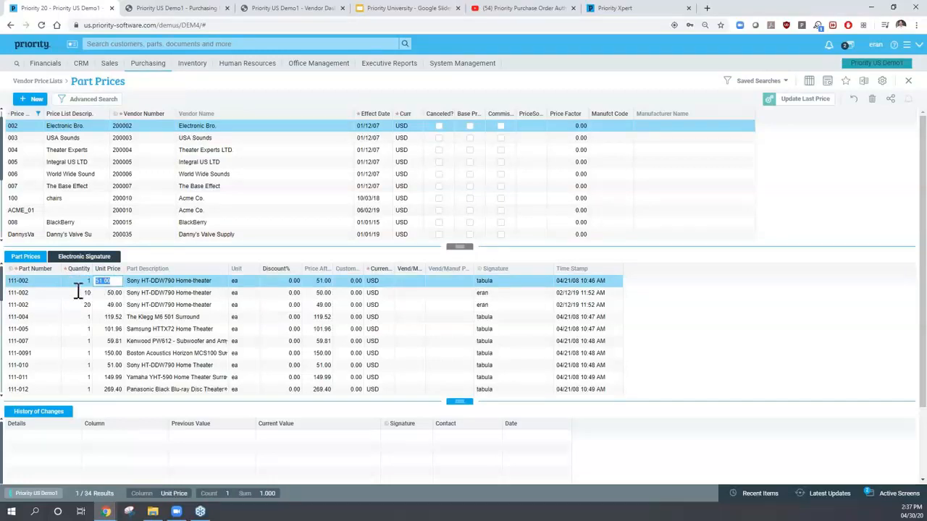
left_click(77, 297)
left_click(107, 292)
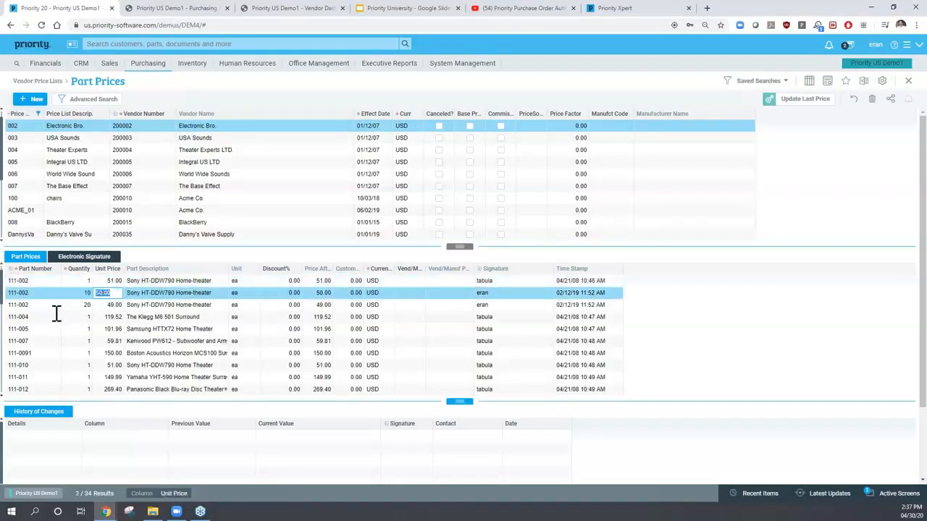
left_click(76, 305)
left_click(115, 305)
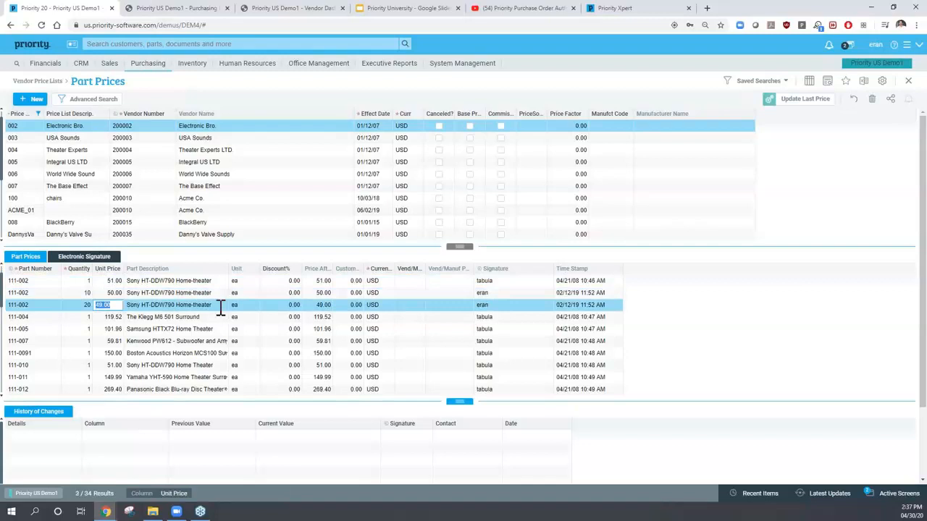
left_click(281, 281)
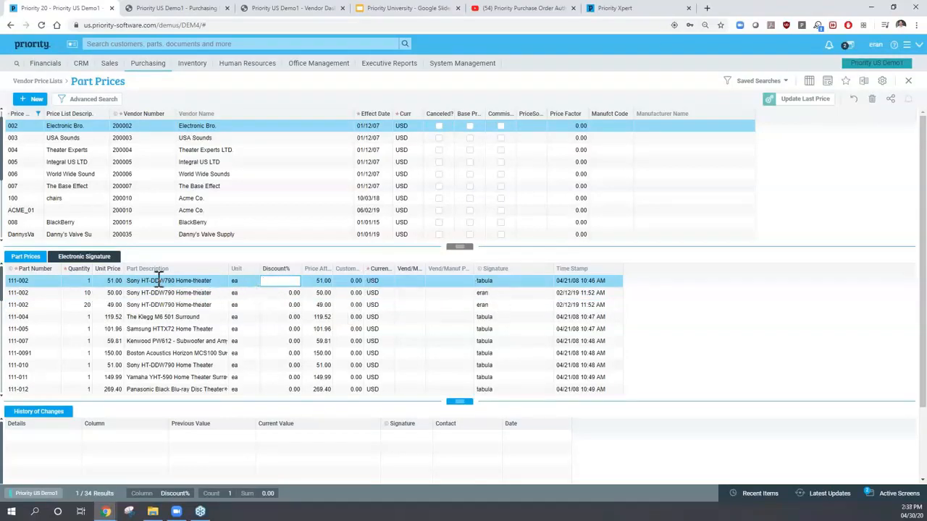
- Change part 111-002's single-unit price from 51.00 to 50.50
left_click(107, 283)
type("5")
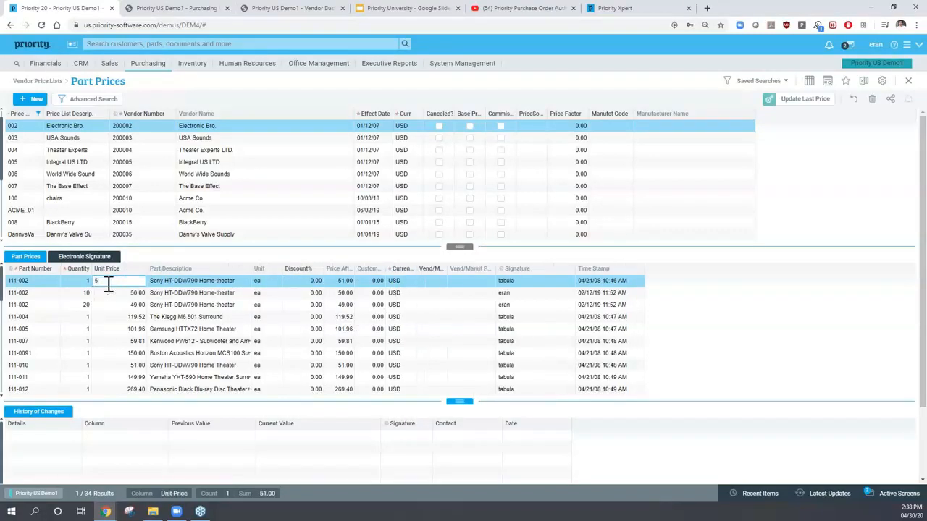
type("0.5")
key("Down")
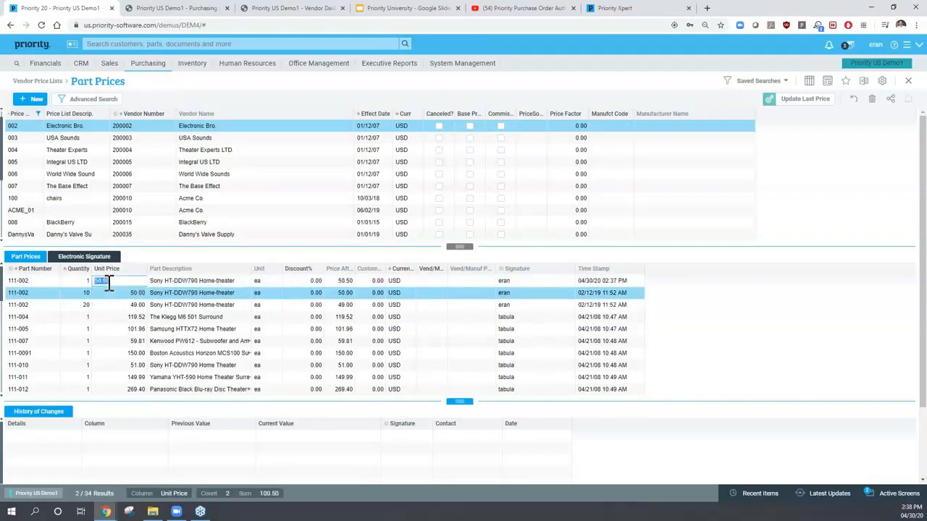
left_click(105, 281)
- Confirm the change history logs the previous 51.00 price, then return to the price list headers
left_click(40, 412)
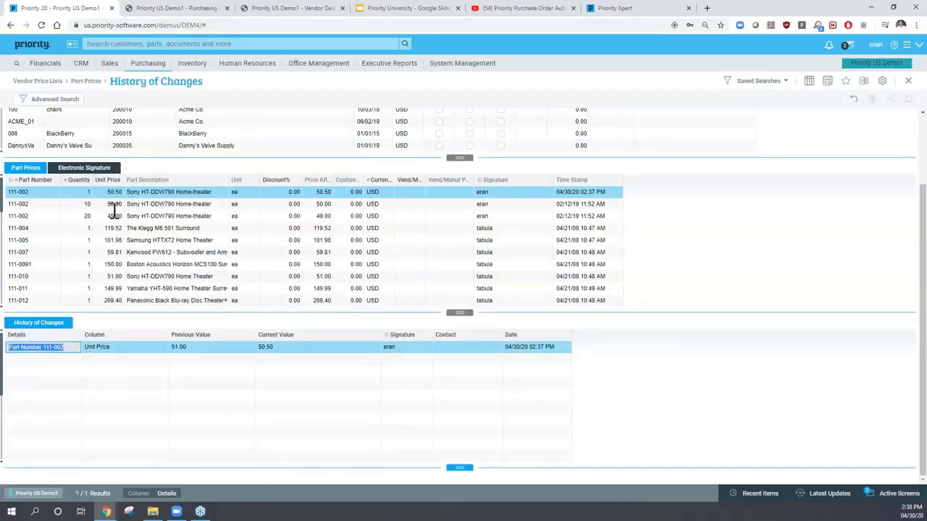
left_click(96, 81)
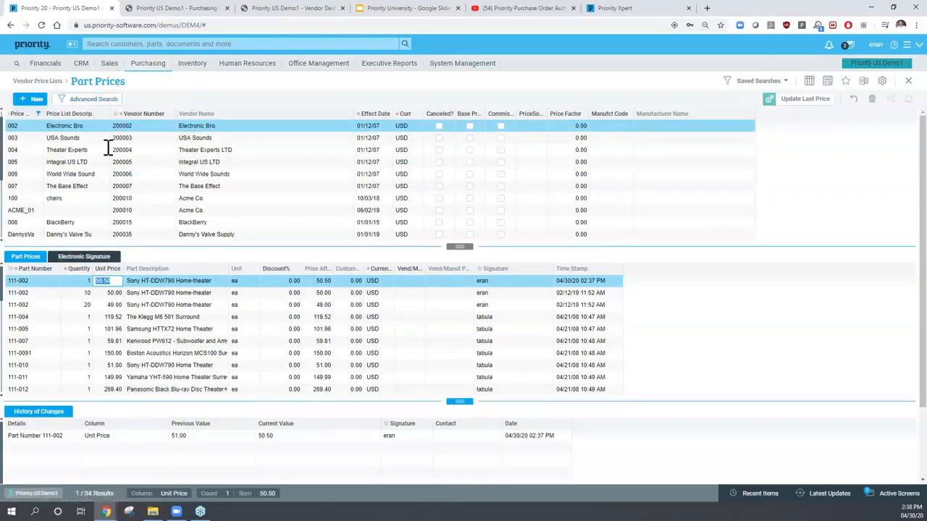
left_click(111, 148)
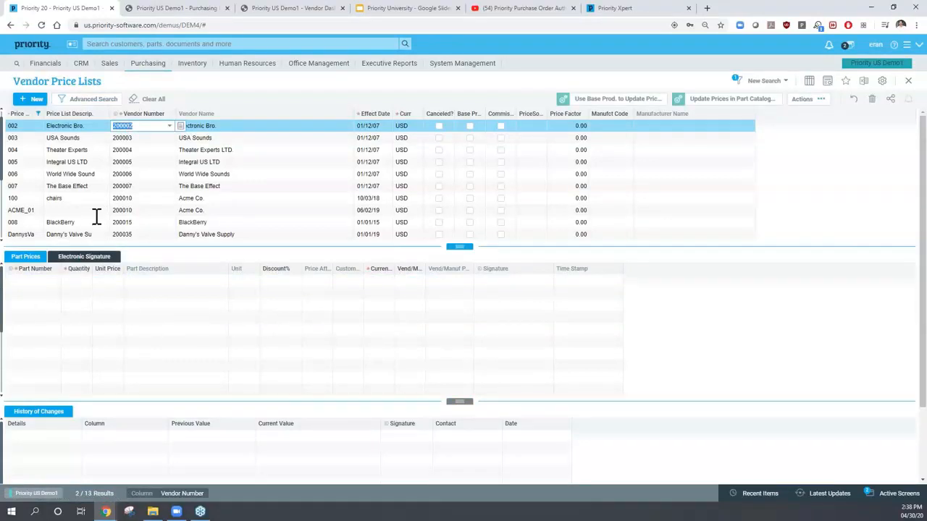
- Close the price lists and open Inventory > Purchase Inventory Transactions > Goods Receiving Vouchers
left_click(65, 126)
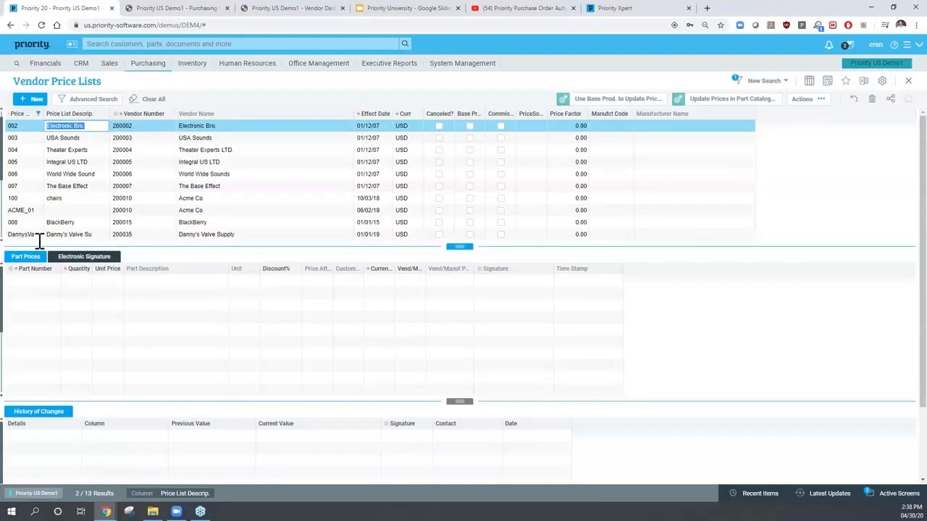
key("Escape")
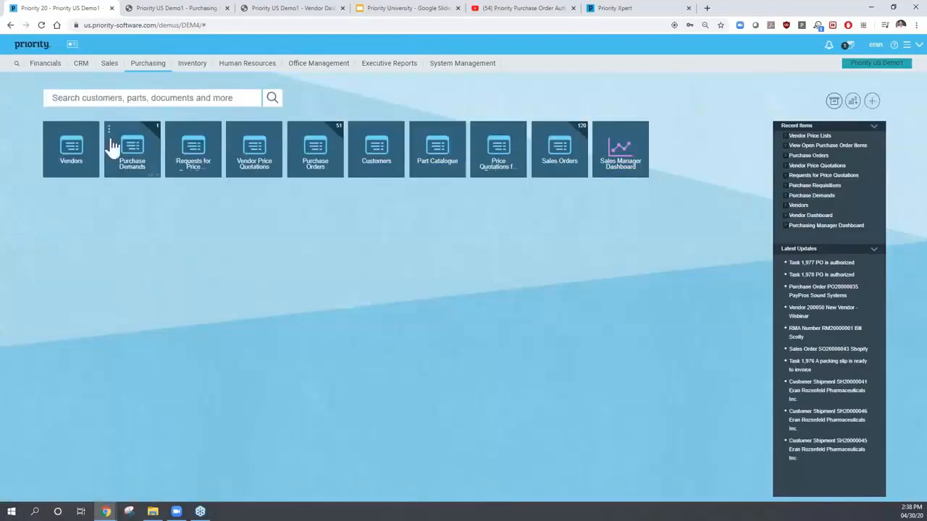
left_click(149, 66)
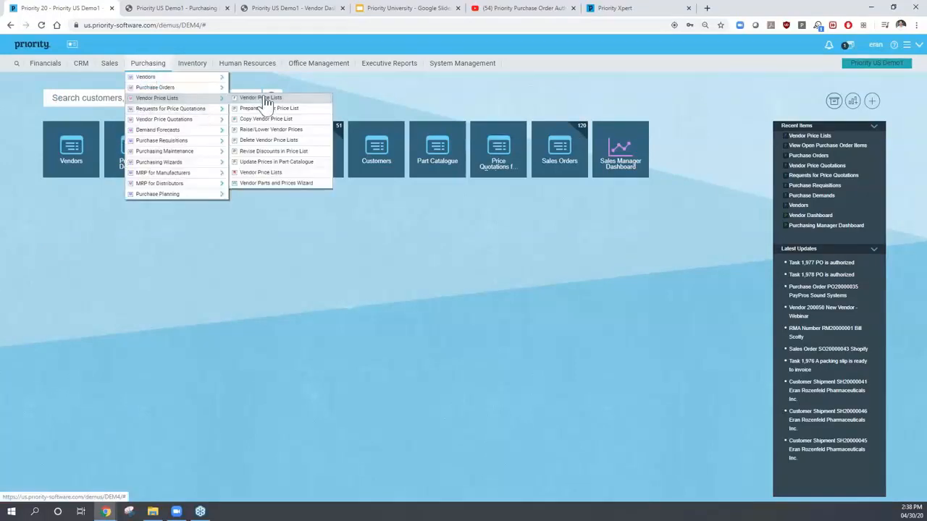
left_click(309, 77)
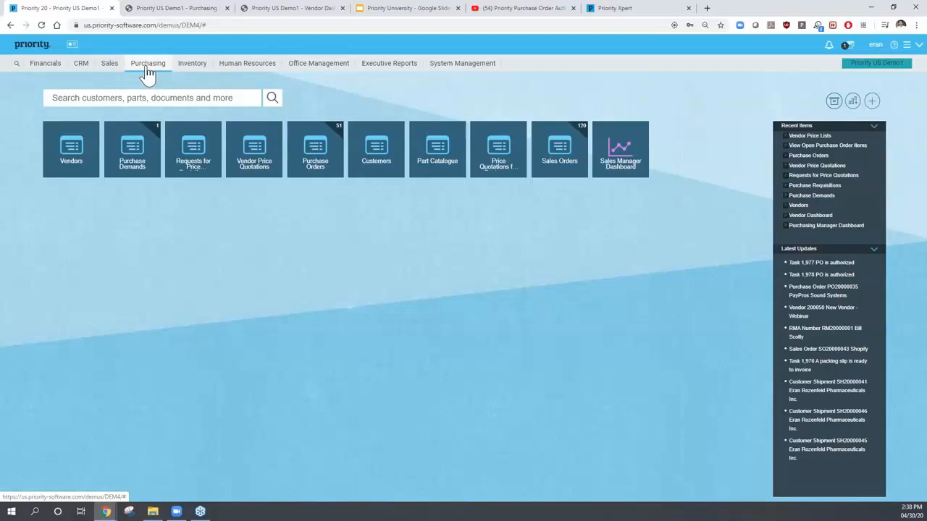
left_click(192, 73)
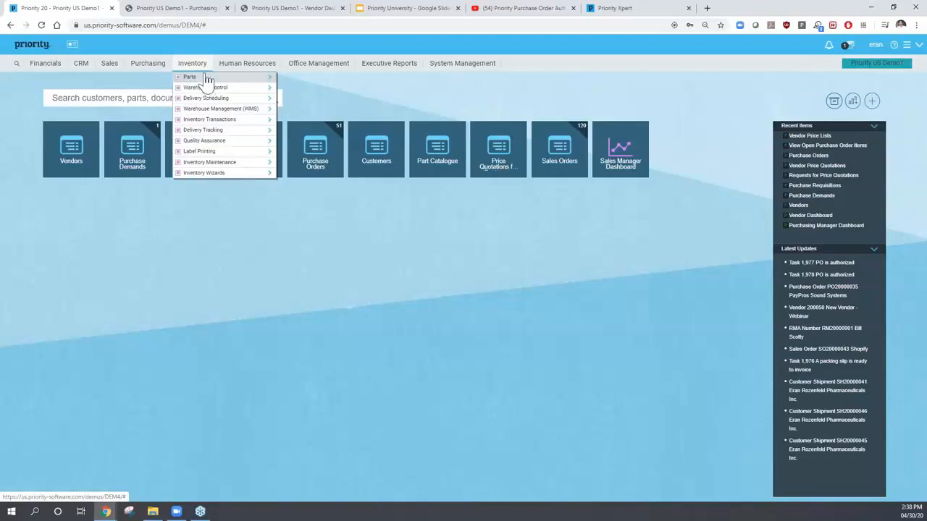
left_click(217, 119)
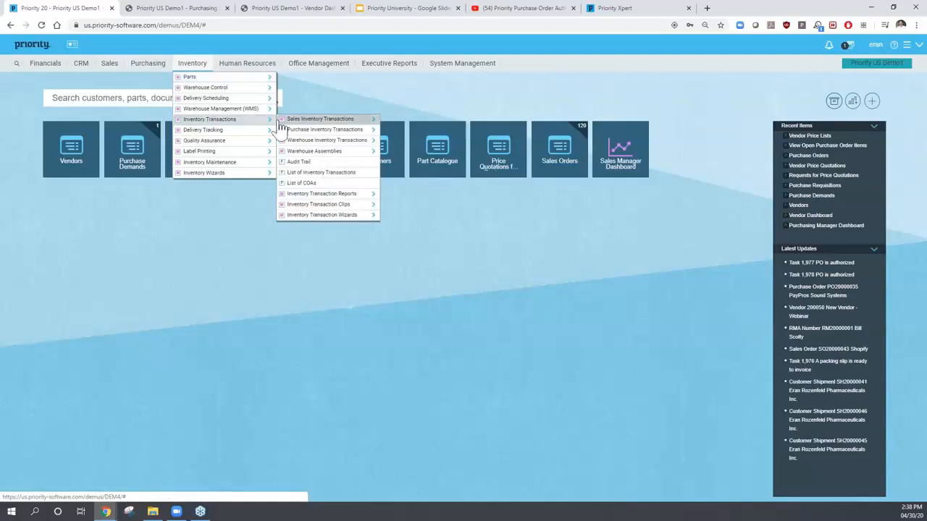
left_click(323, 130)
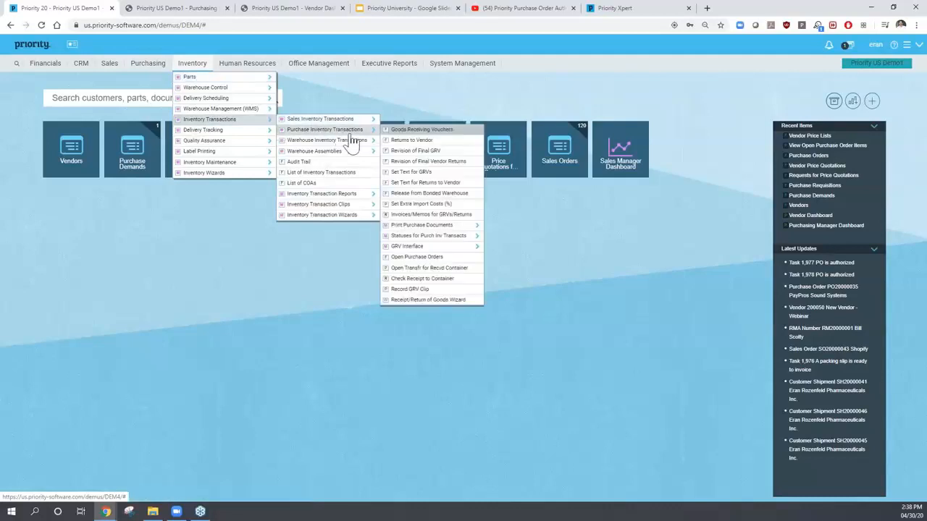
left_click(418, 130)
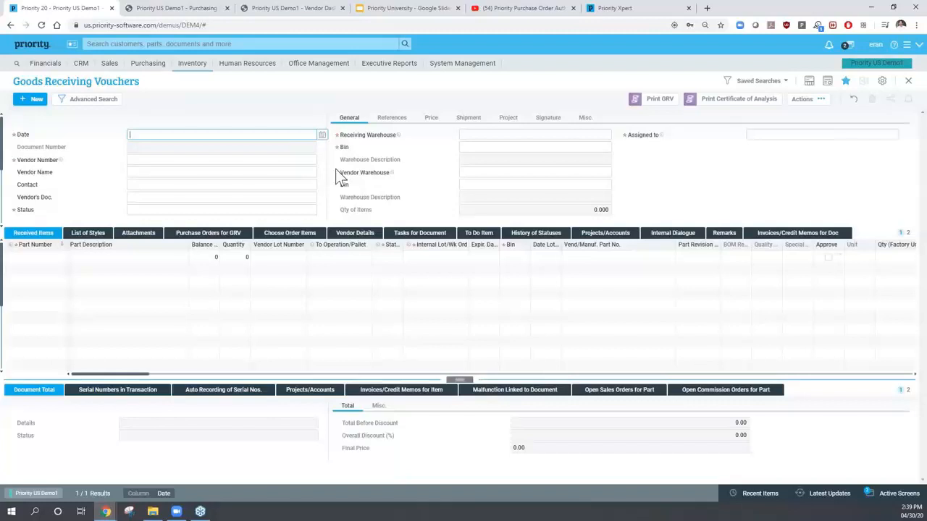
- Create voucher GR20000025 dated today for vendor PayPros Sound Systems, receiving into bin 0
key("Tab")
key("Tab")
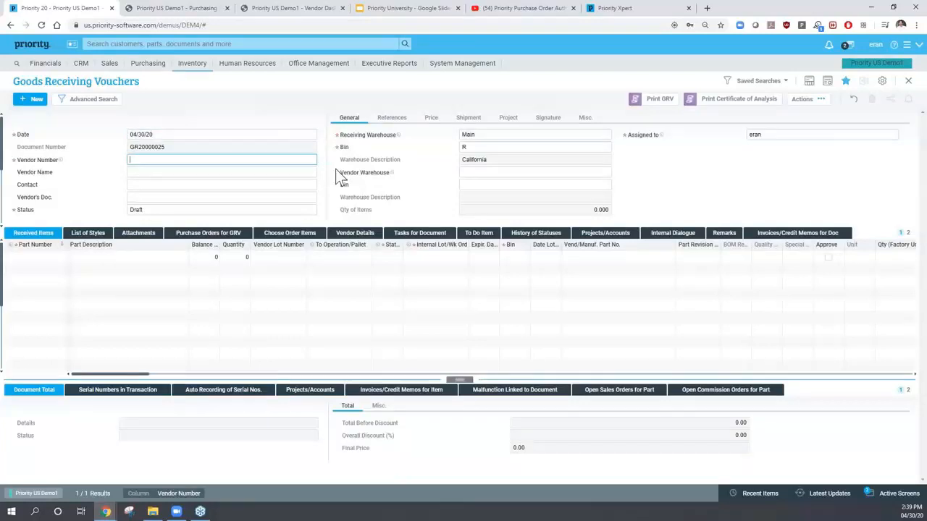
type("p")
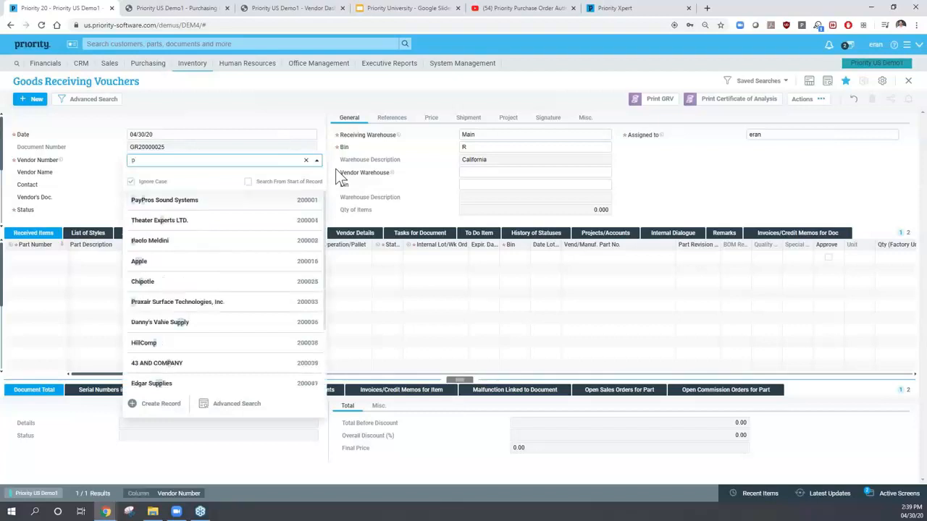
left_click(195, 203)
key("Tab")
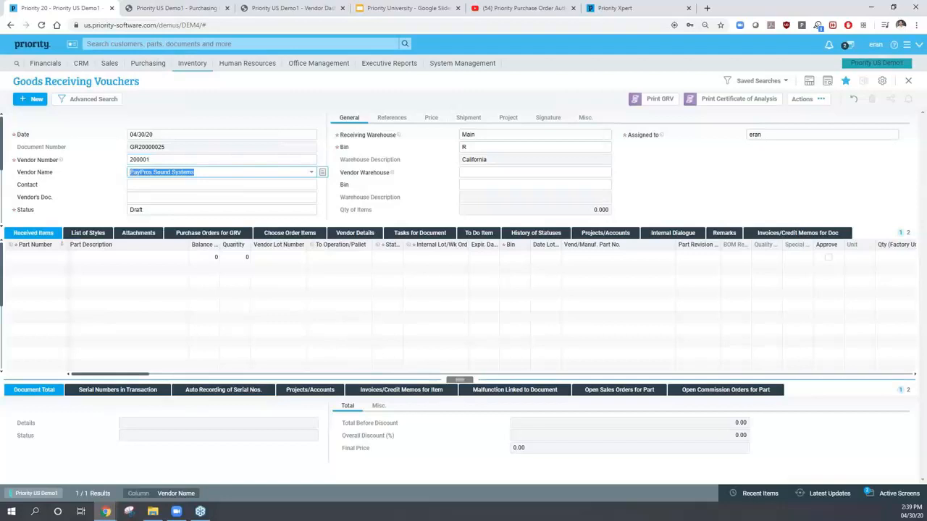
key("Tab")
key("Tab")
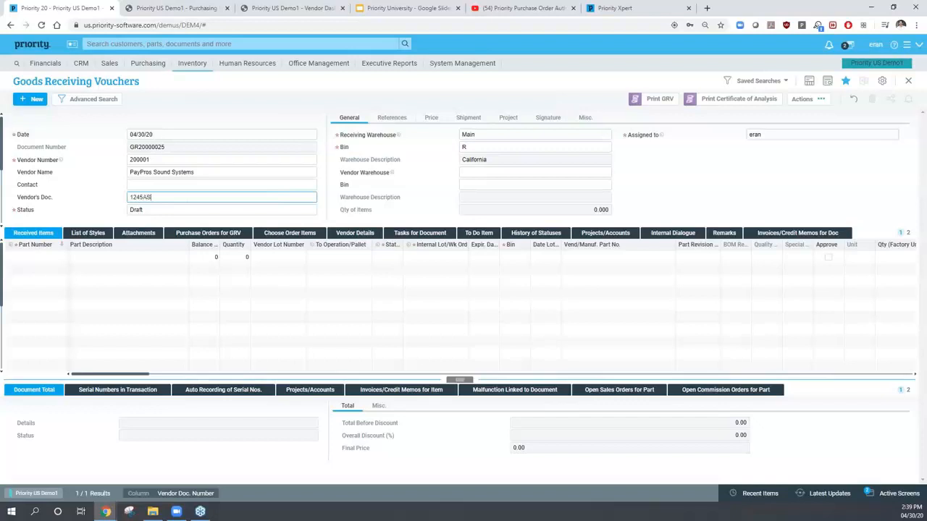
key("shift+Tab")
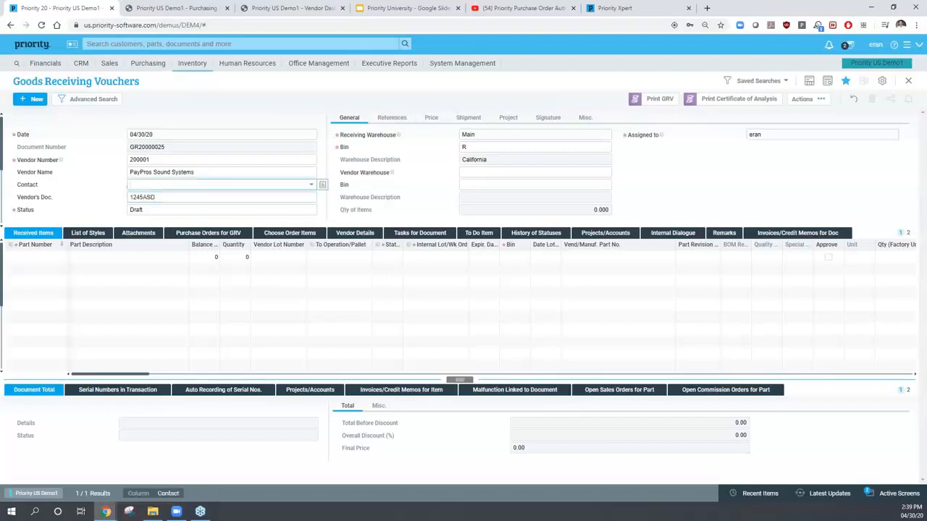
left_click(476, 136)
left_click(472, 146)
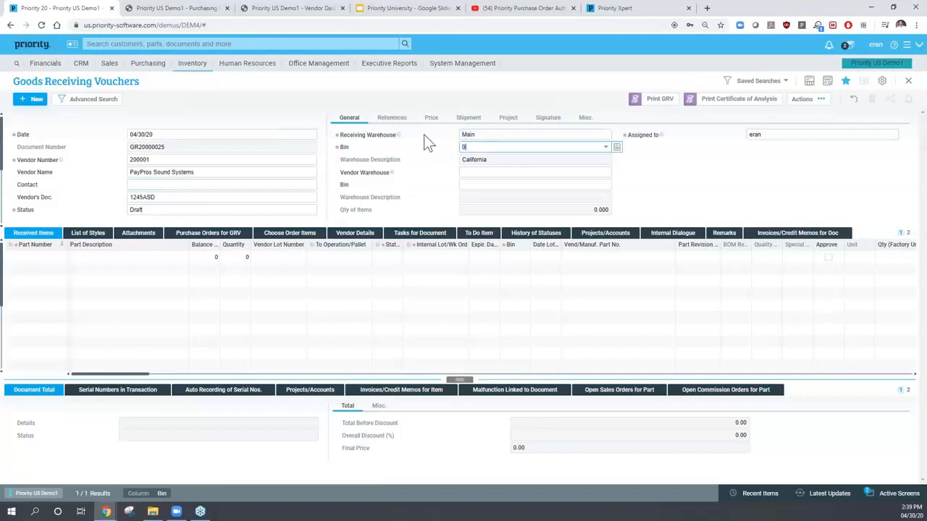
type("0")
key("Tab")
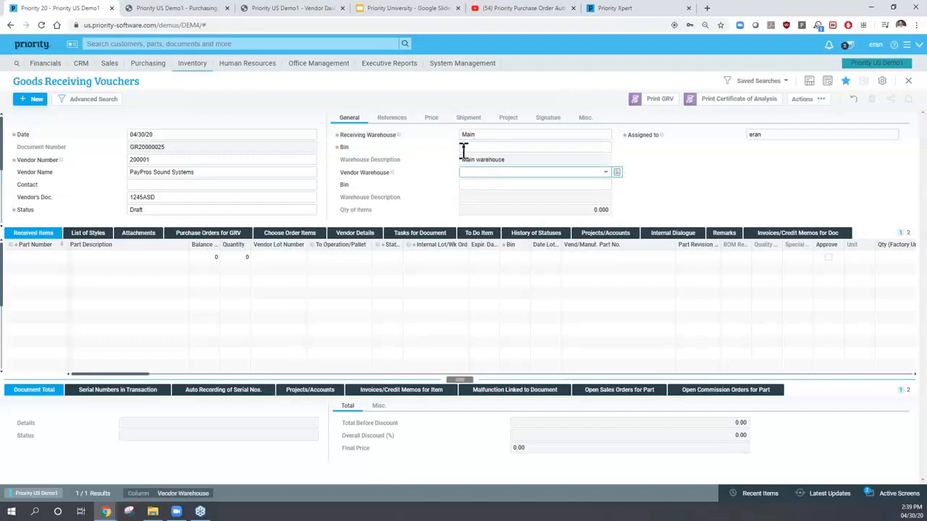
- Link purchase order PO16000003 to the voucher on the References tab
left_click(394, 120)
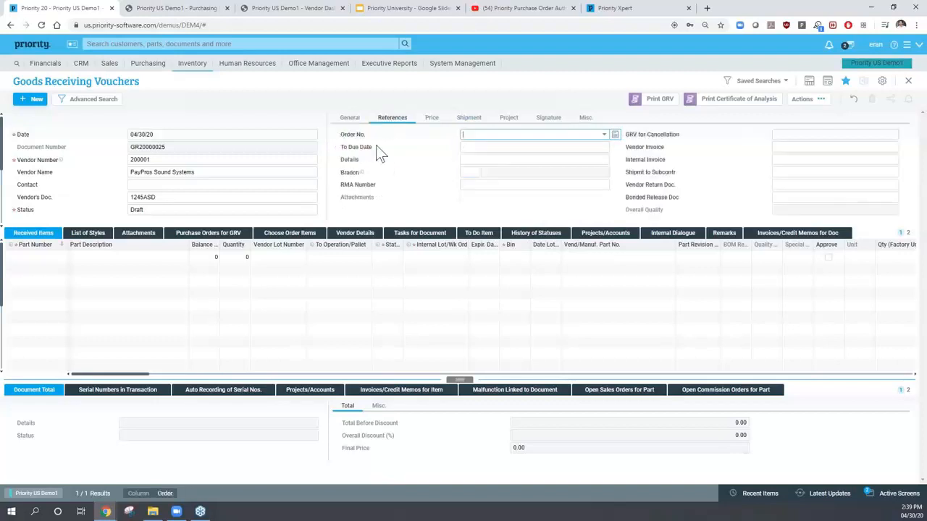
left_click(606, 137)
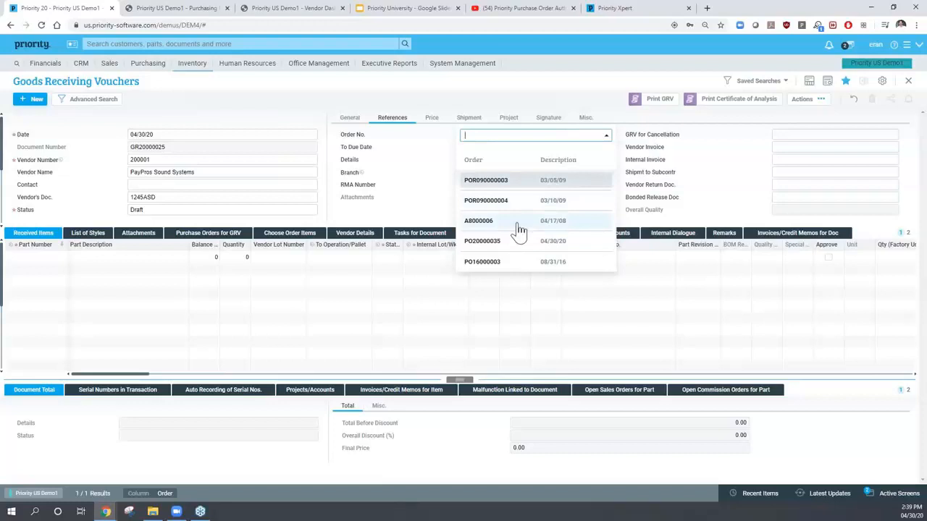
key("Up")
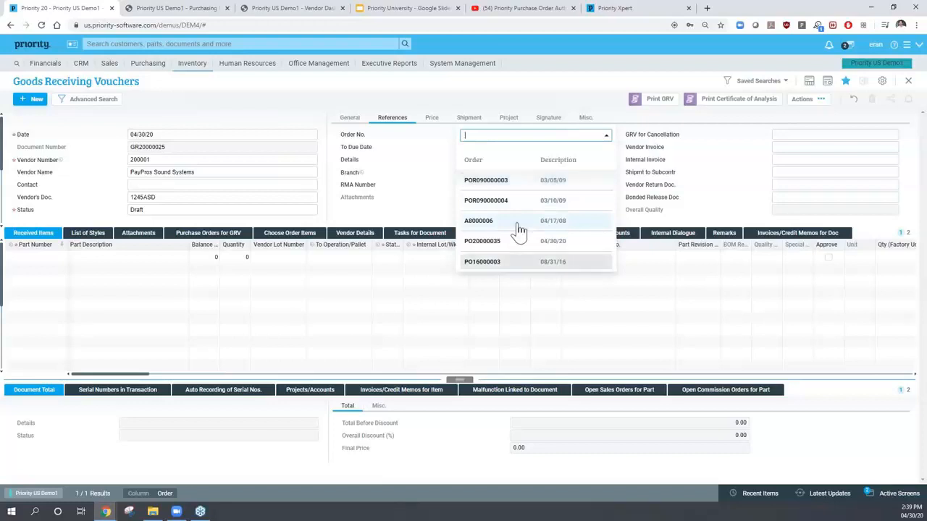
key("Return")
key("Tab")
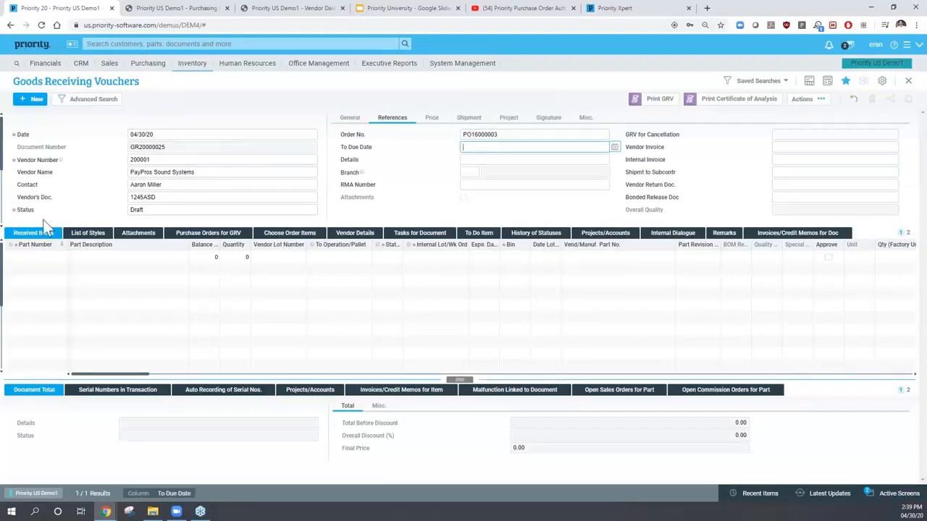
- Enter a received quantity of 5 for part 115-003 Alarm System - Window
left_click(29, 236)
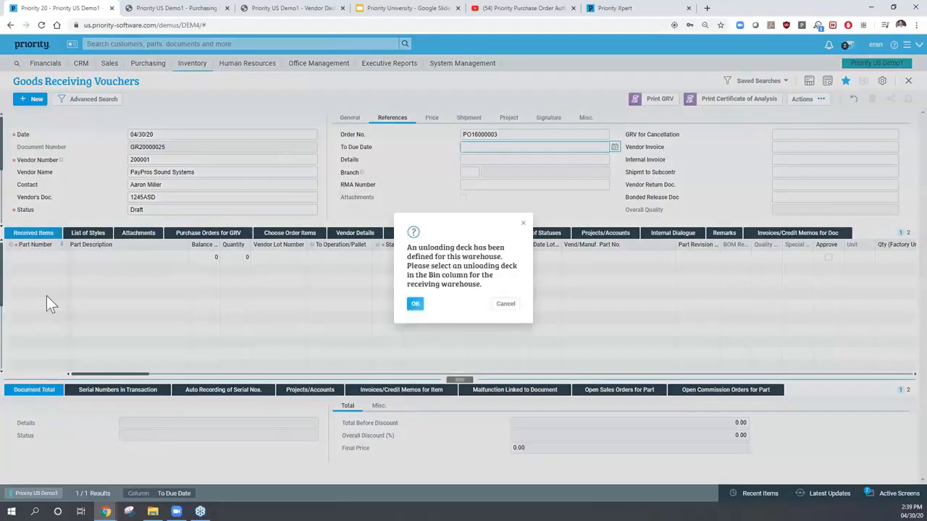
left_click(412, 305)
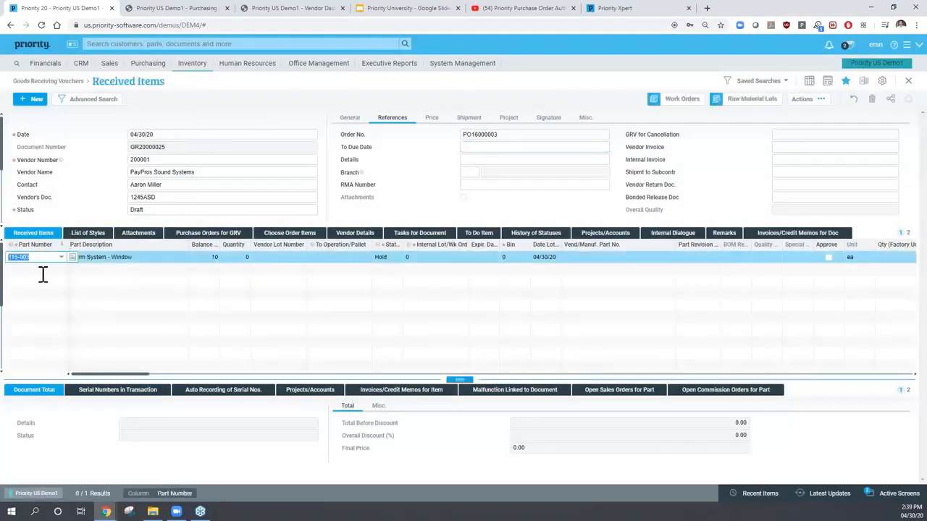
left_click(102, 258)
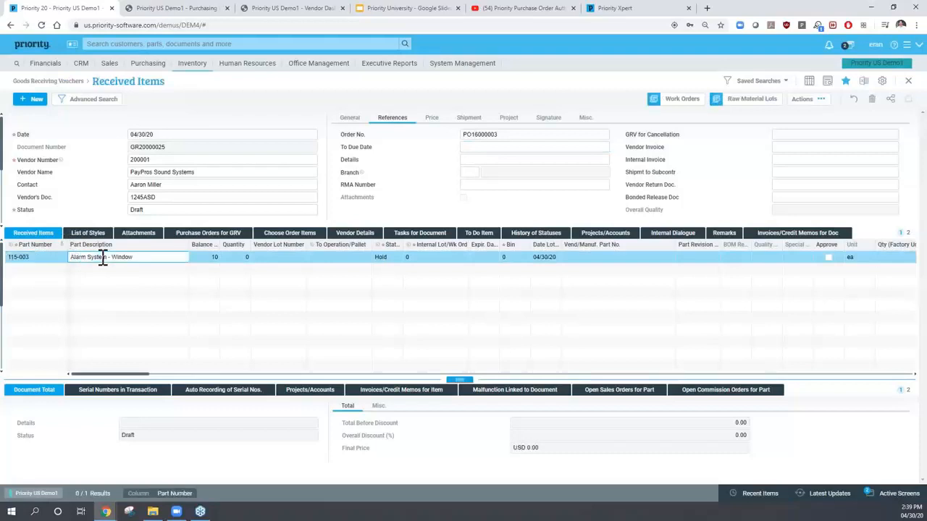
left_click(210, 258)
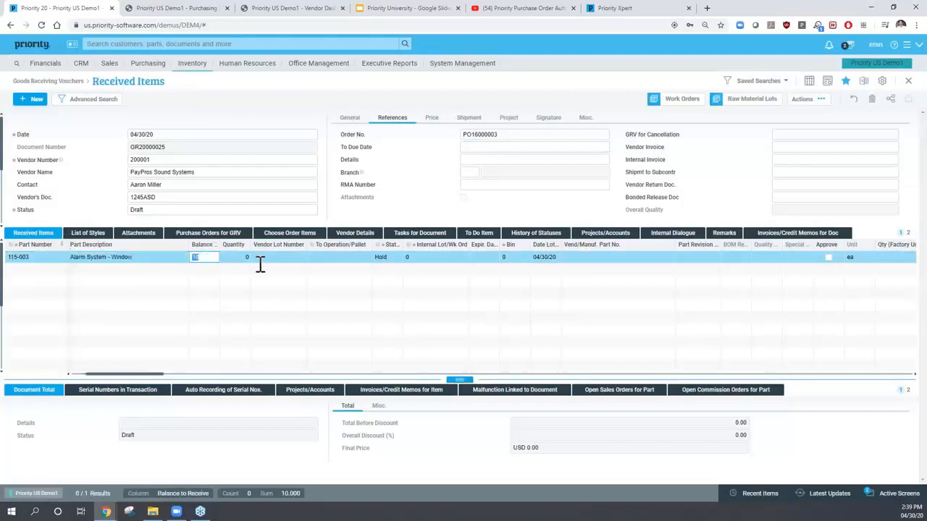
left_click(245, 264)
left_click(241, 256)
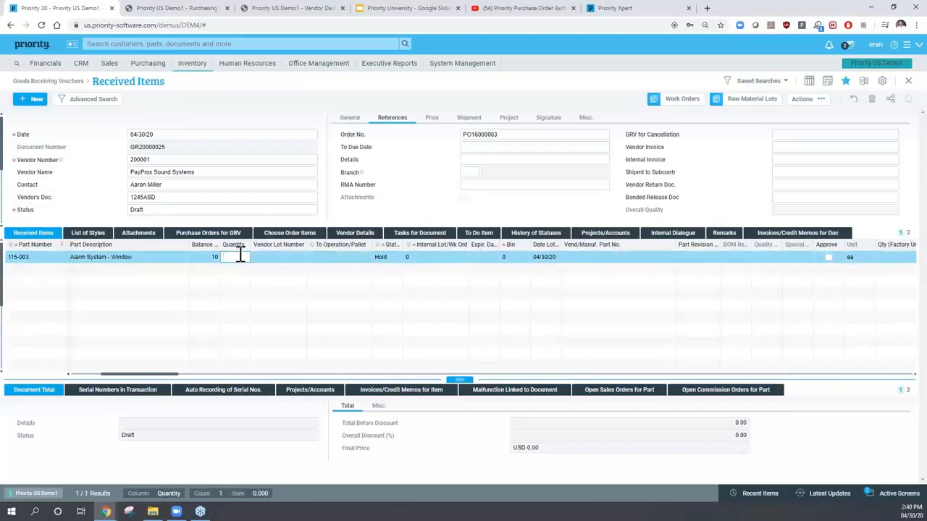
type("5")
key("Tab")
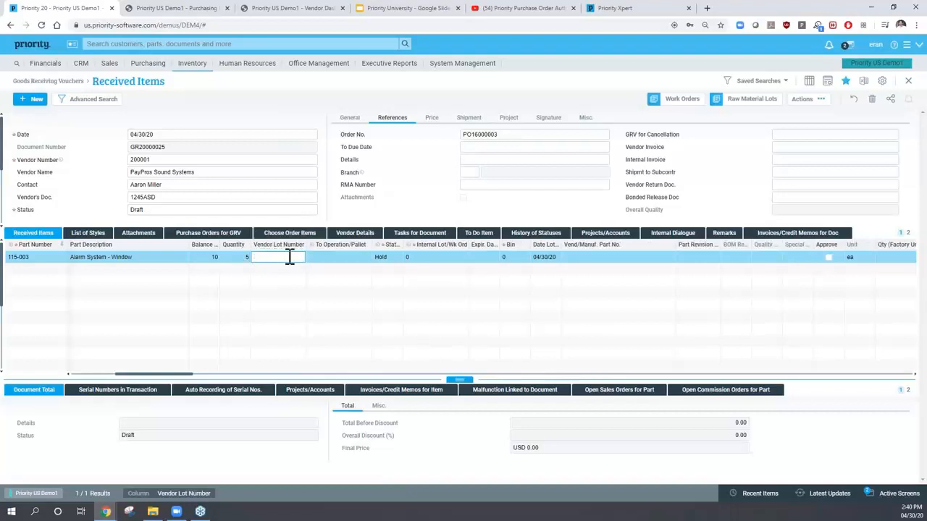
- Set the line's stock status to Goods and save it, accepting the missing vendor lot warning
left_click(380, 257)
left_click(397, 259)
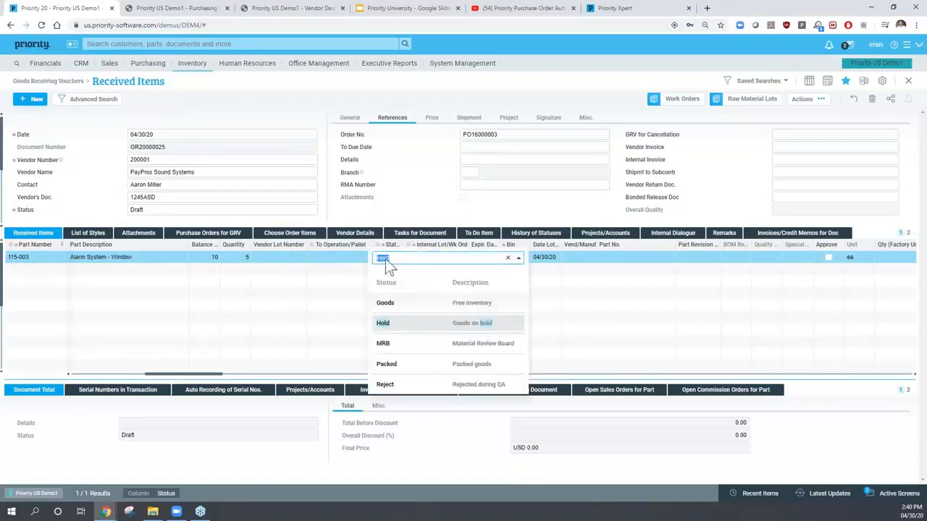
left_click(384, 303)
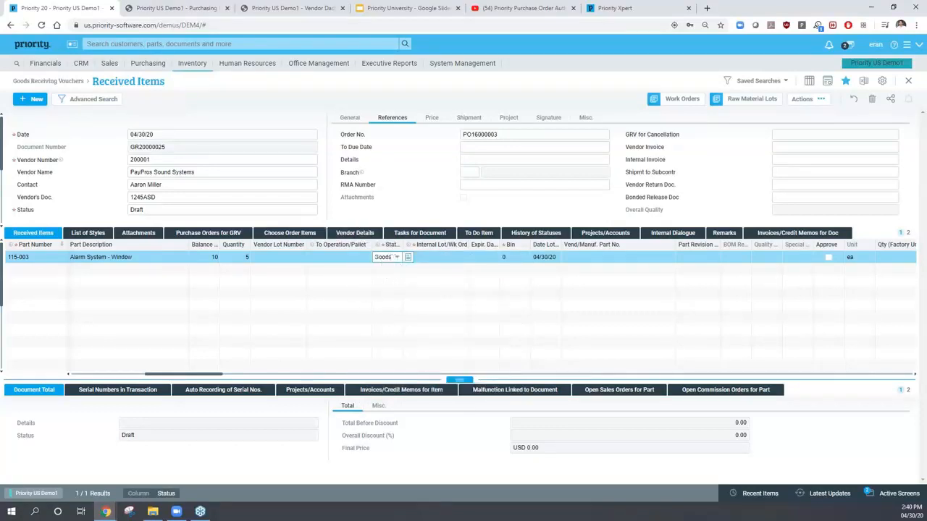
left_click(487, 258)
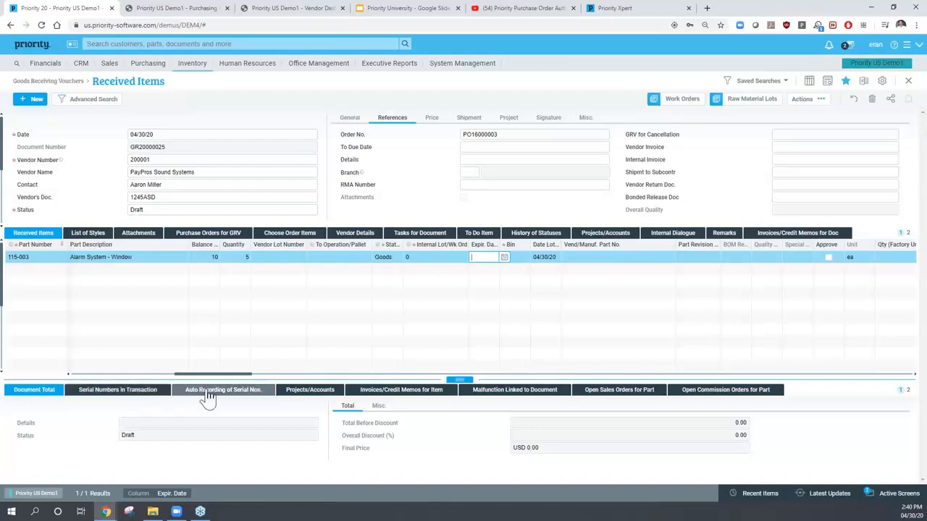
right_click(132, 394)
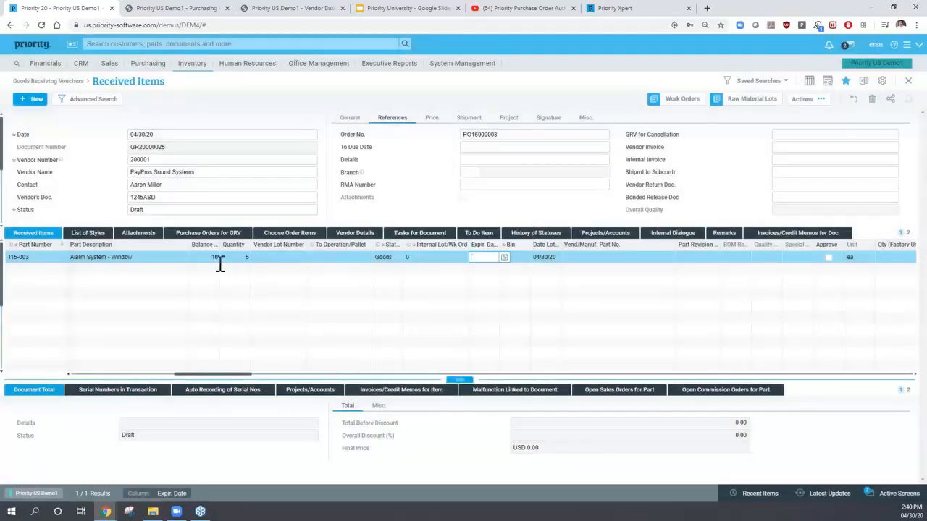
left_click(236, 258)
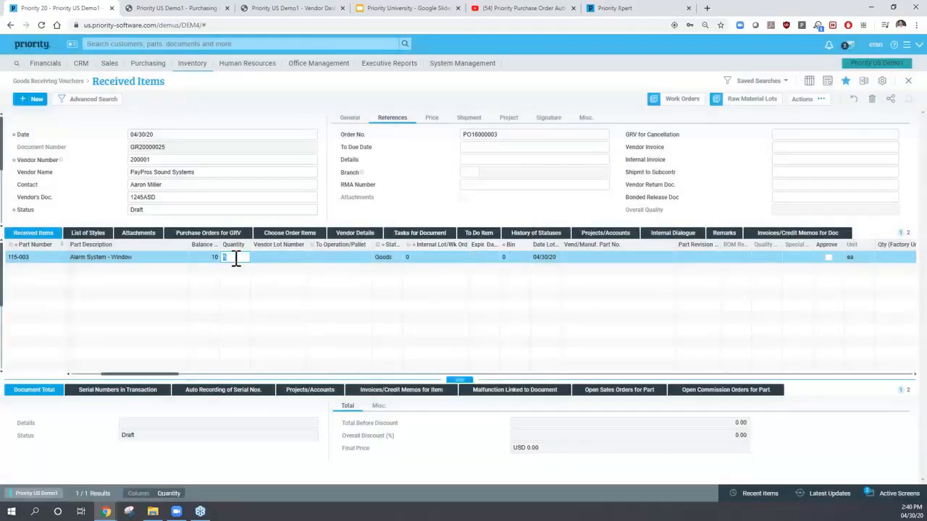
left_click(152, 212)
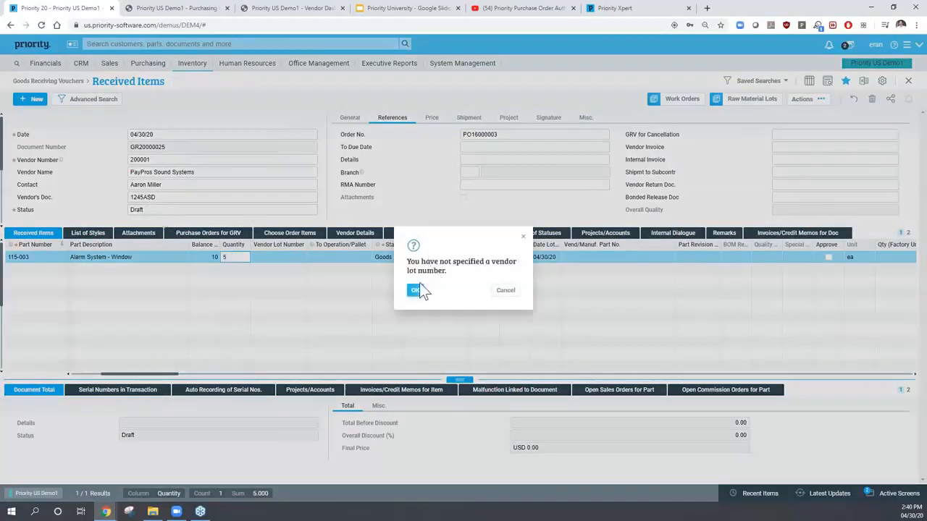
left_click(414, 289)
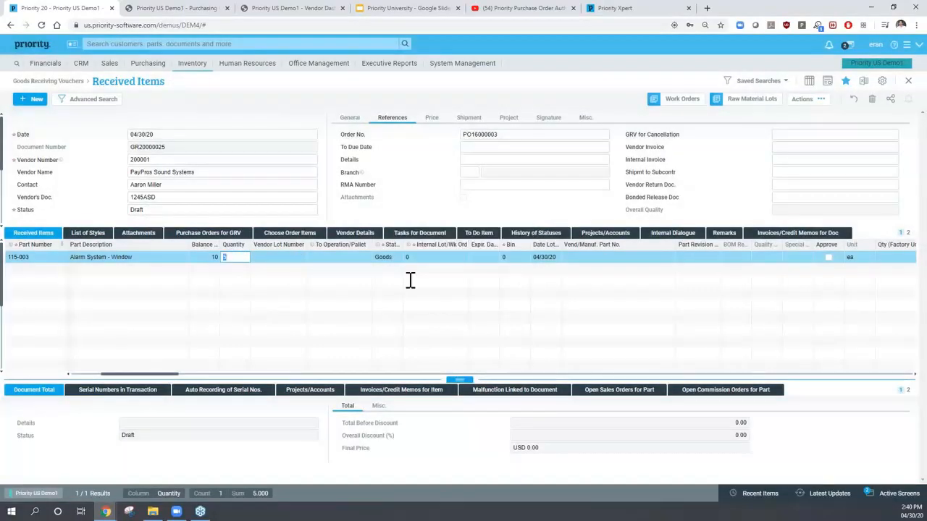
- Try finalizing voucher GR20000025, dismiss the serial-number warning and clear the line's Date Lot
left_click(314, 210)
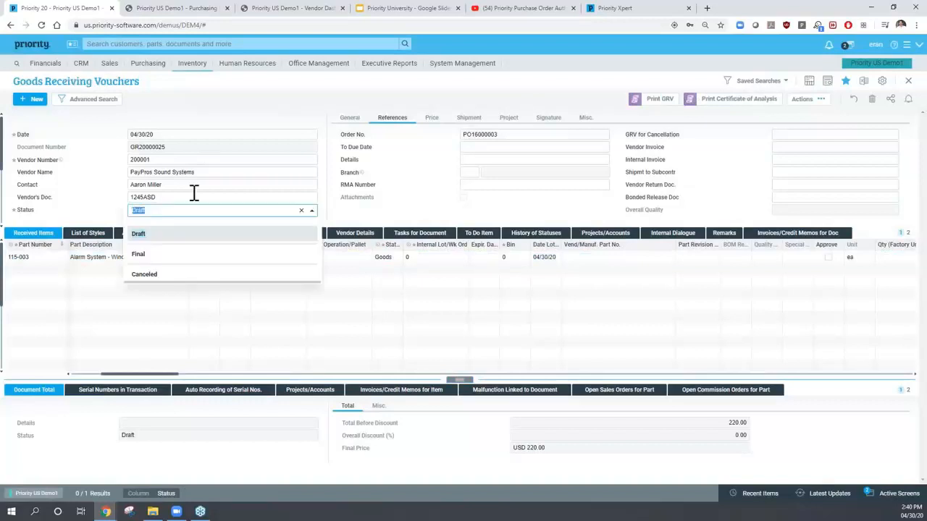
left_click(145, 257)
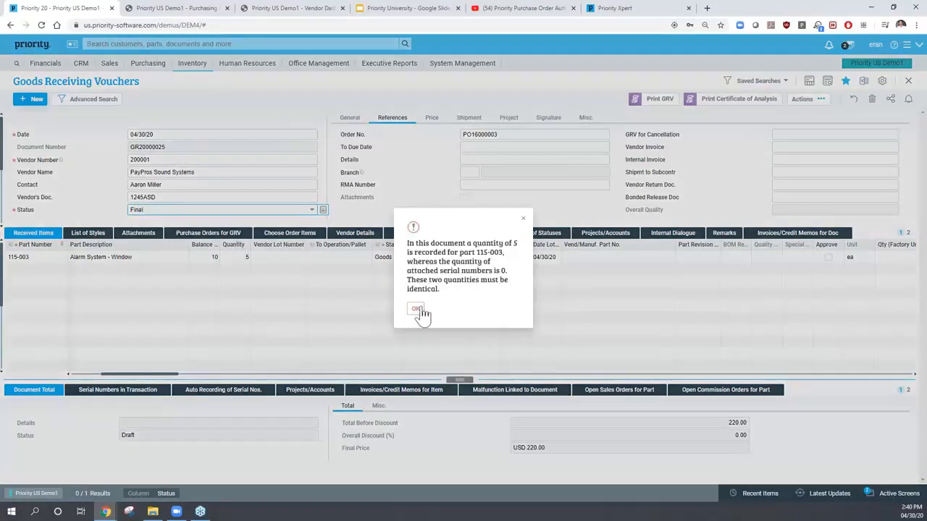
left_click(415, 312)
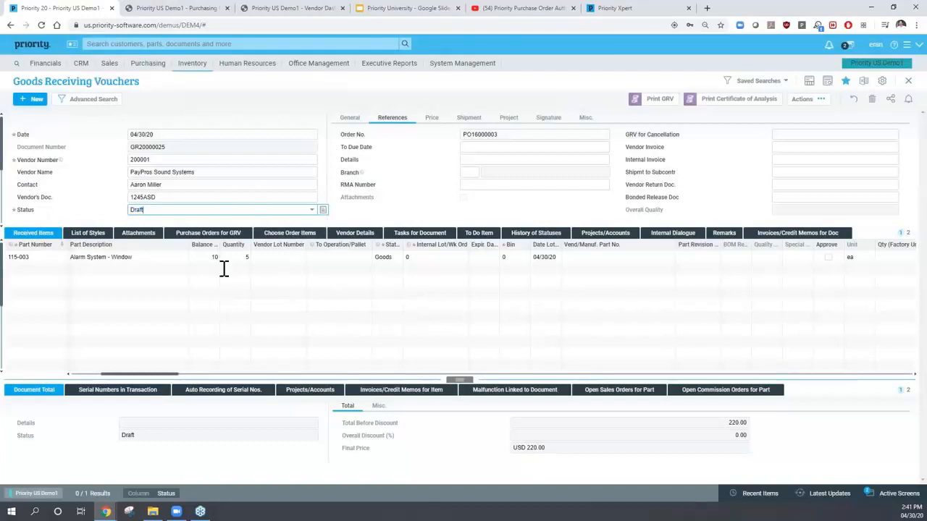
left_click(544, 257)
key("Delete")
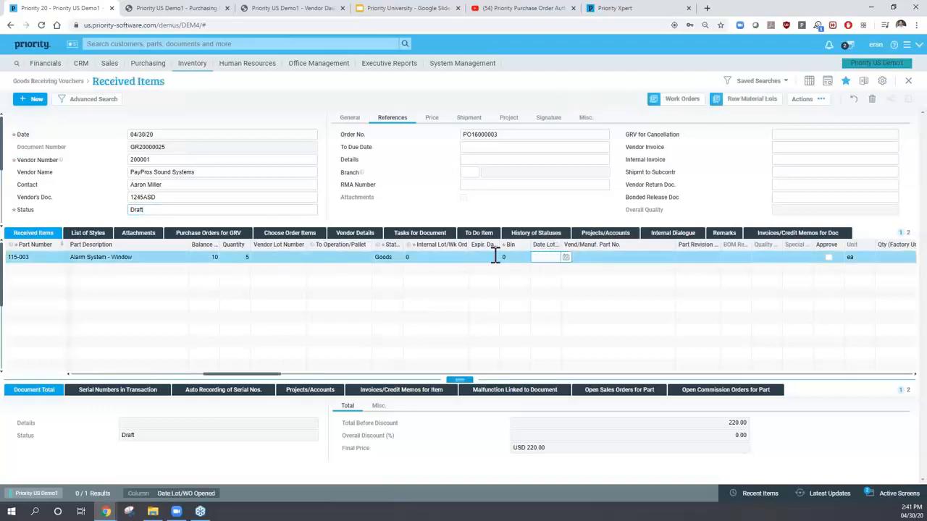
- Retry the Final status, then revert the voucher to Draft and close it
left_click(138, 185)
left_click(151, 209)
left_click(311, 210)
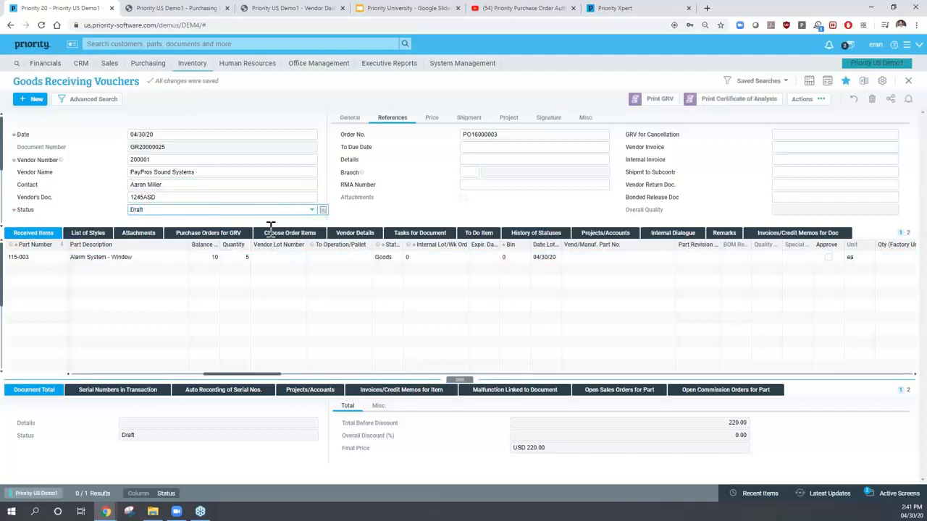
left_click(145, 255)
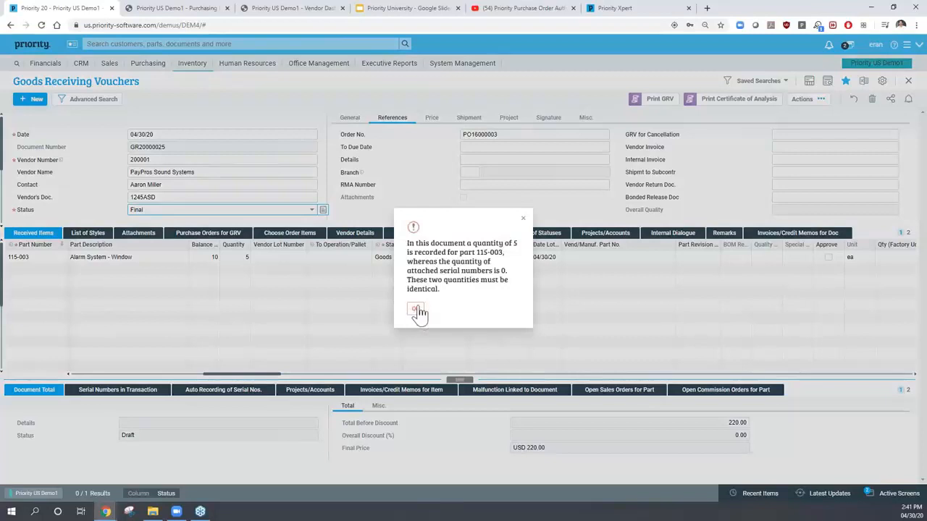
left_click(418, 309)
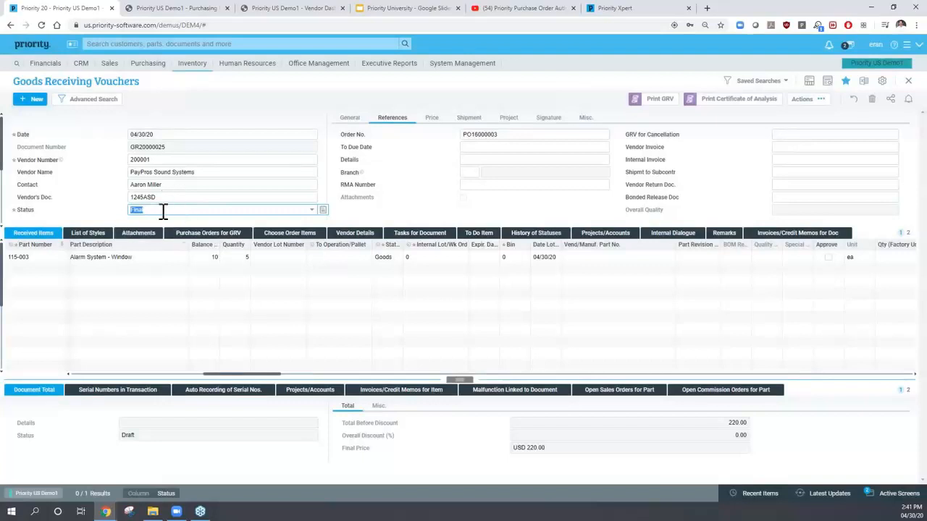
key("Escape")
left_click(149, 186)
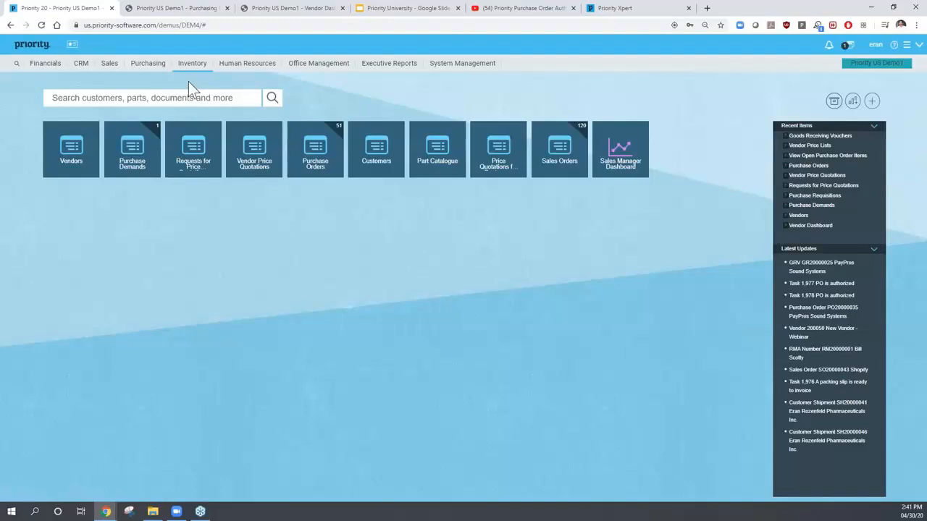
- Open Financials > Accounts Payable > Vendor Invoices > Multi-GRV Invoices, retrieving 102 invoices
left_click(45, 68)
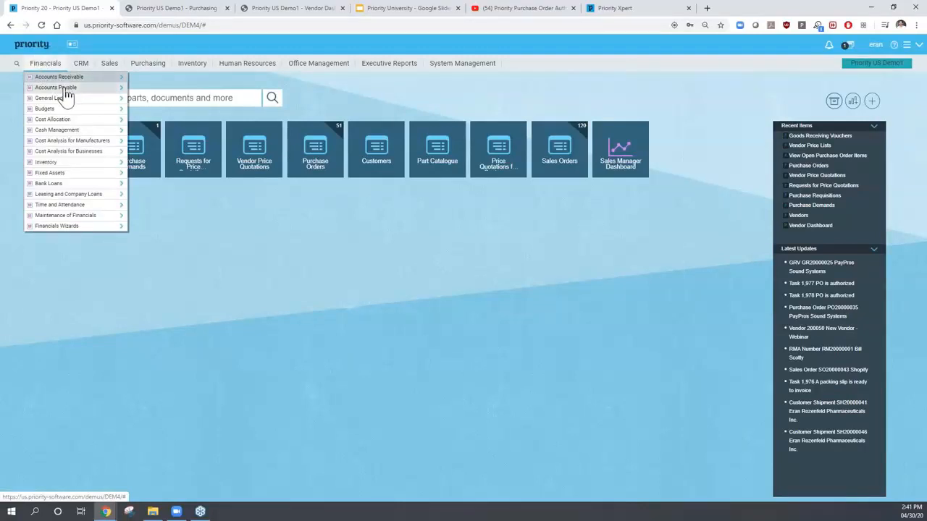
left_click(65, 93)
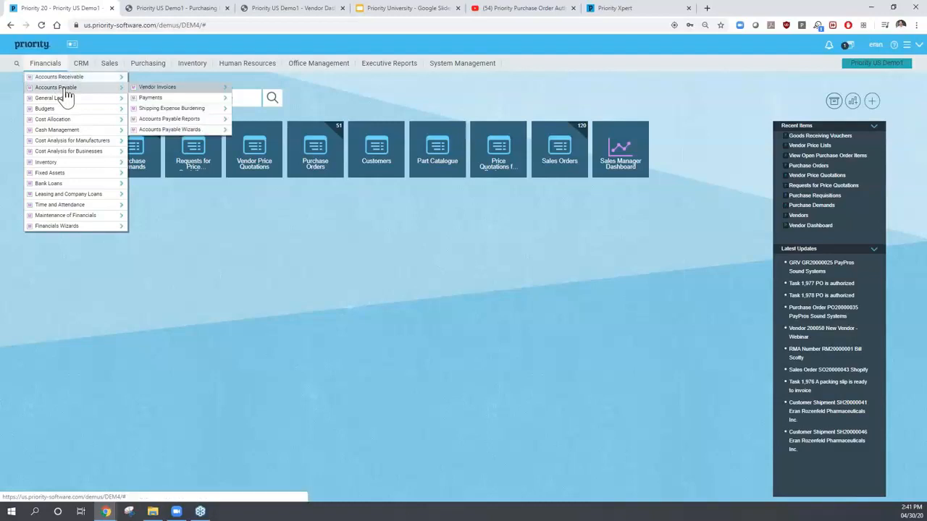
left_click(158, 87)
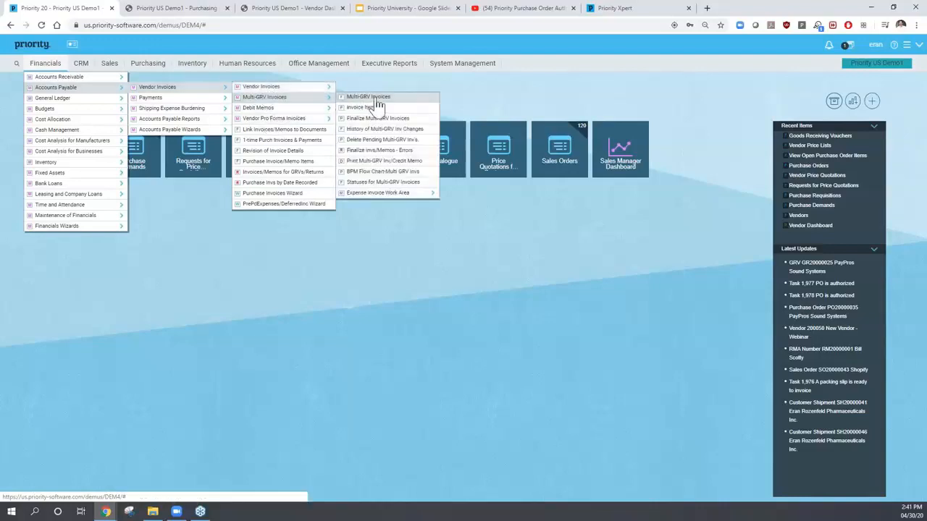
left_click(358, 102)
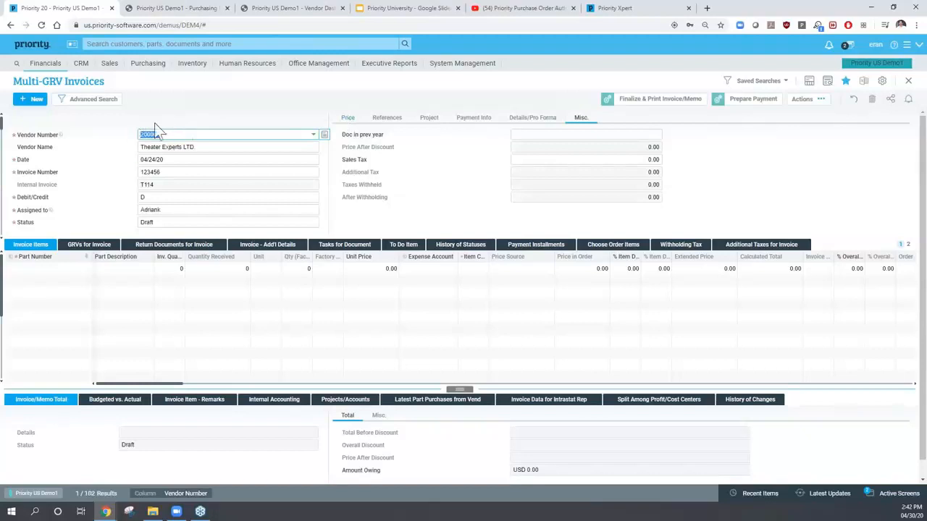
- Review invoice 123456's header and references, then show the empty GRVs for Invoice list under Invoice Items
left_click(158, 174)
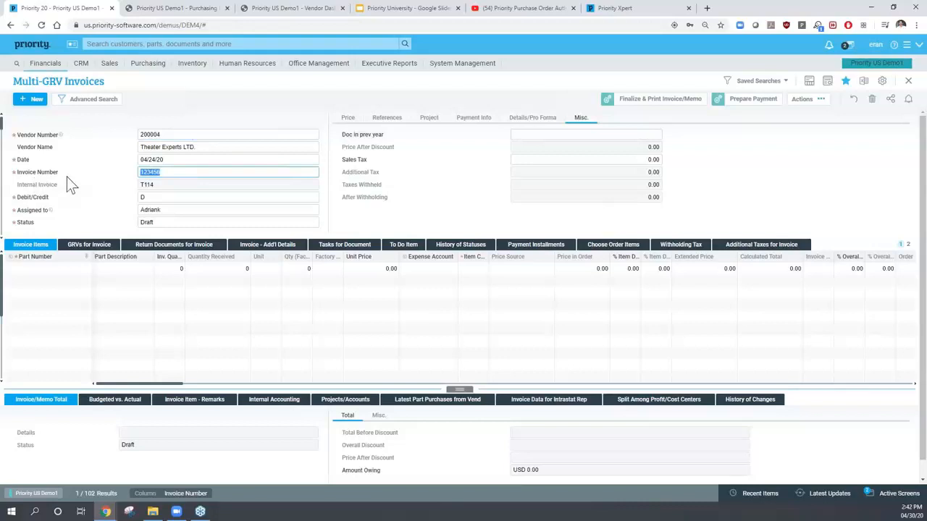
left_click(145, 198)
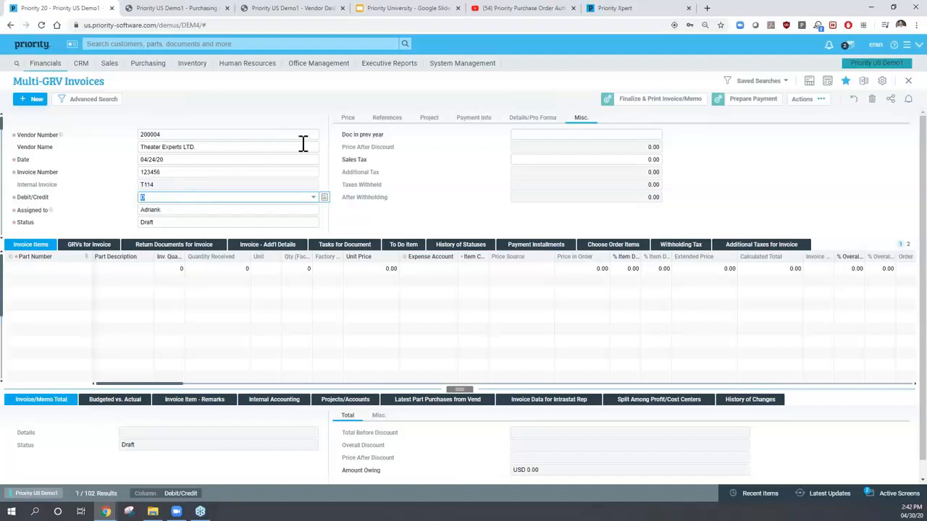
left_click(388, 121)
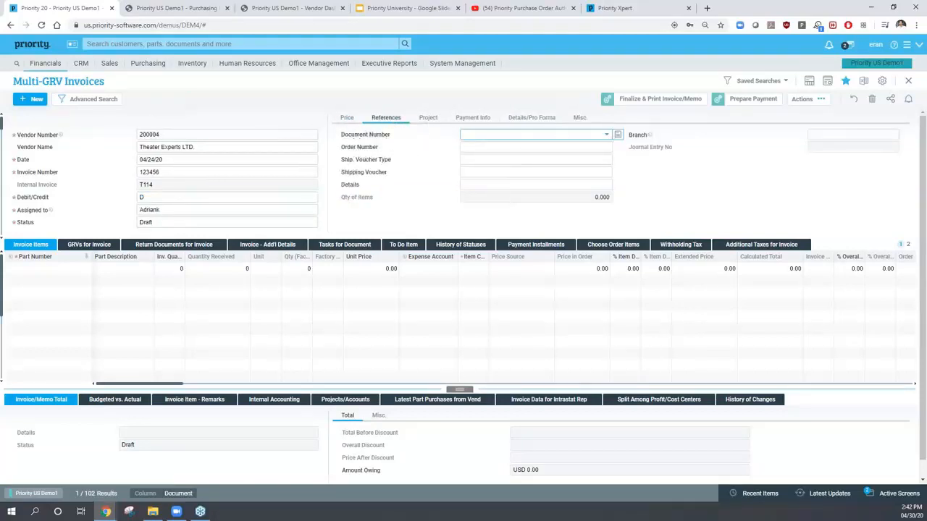
left_click(475, 136)
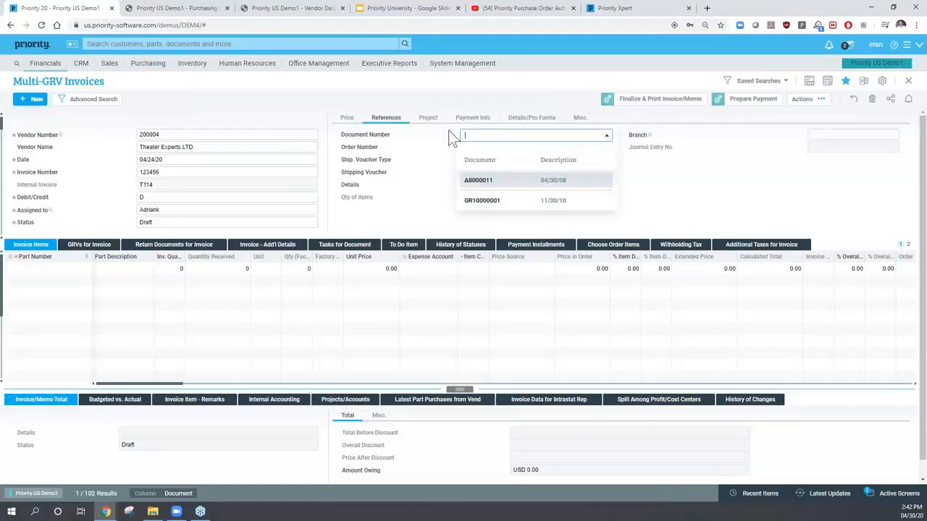
left_click(467, 147)
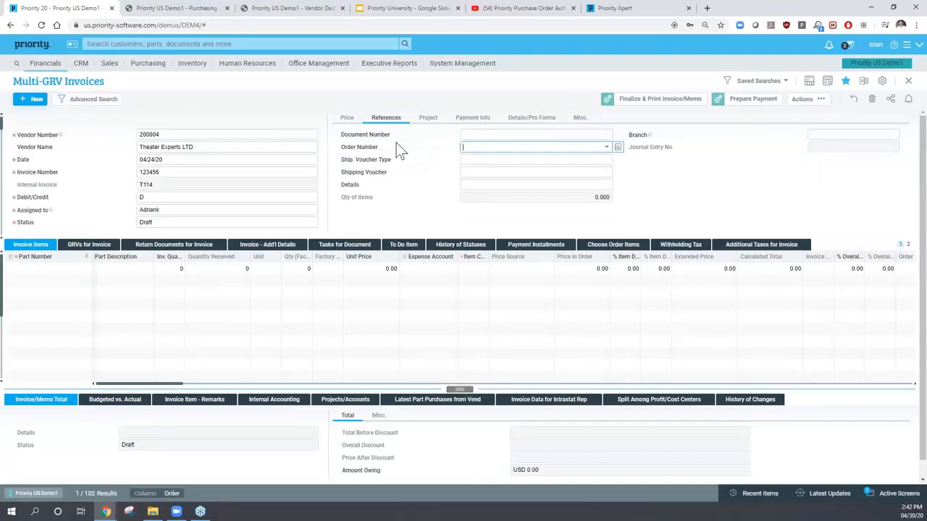
left_click(473, 136)
left_click(468, 146)
left_click(28, 247)
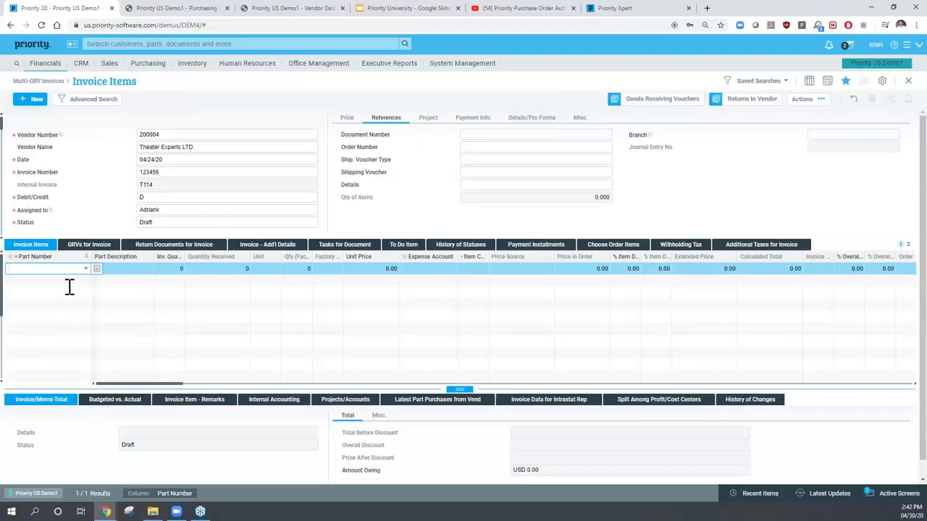
left_click(89, 246)
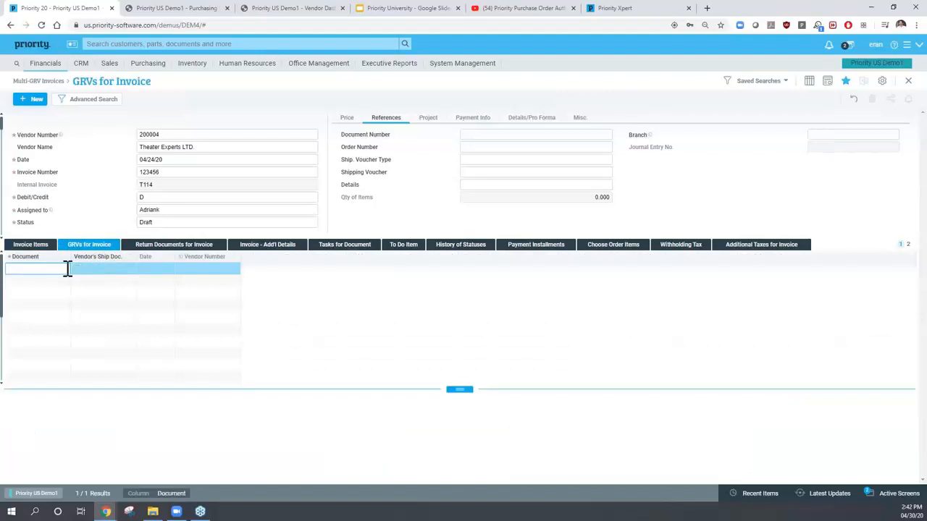
- Attach receiving voucher A8000011 to the Theater Experts invoice and return to its items
left_click(66, 268)
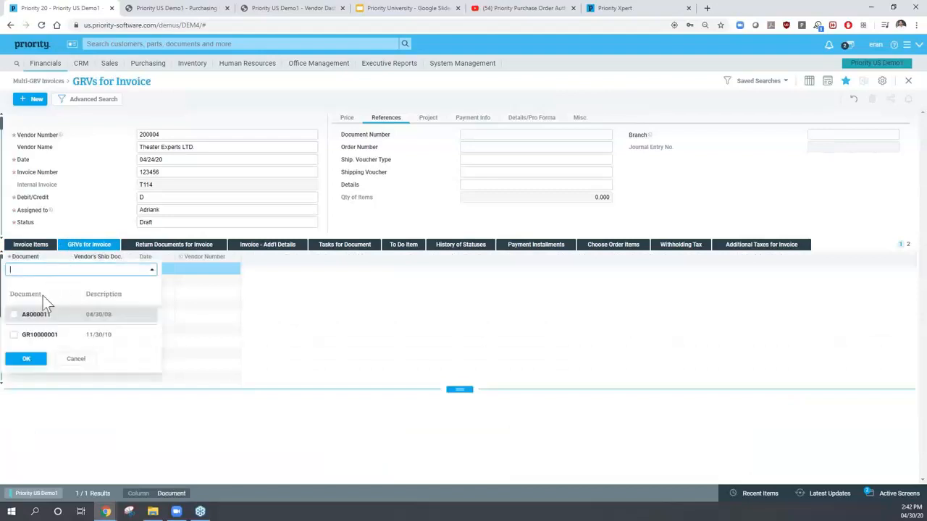
left_click(23, 356)
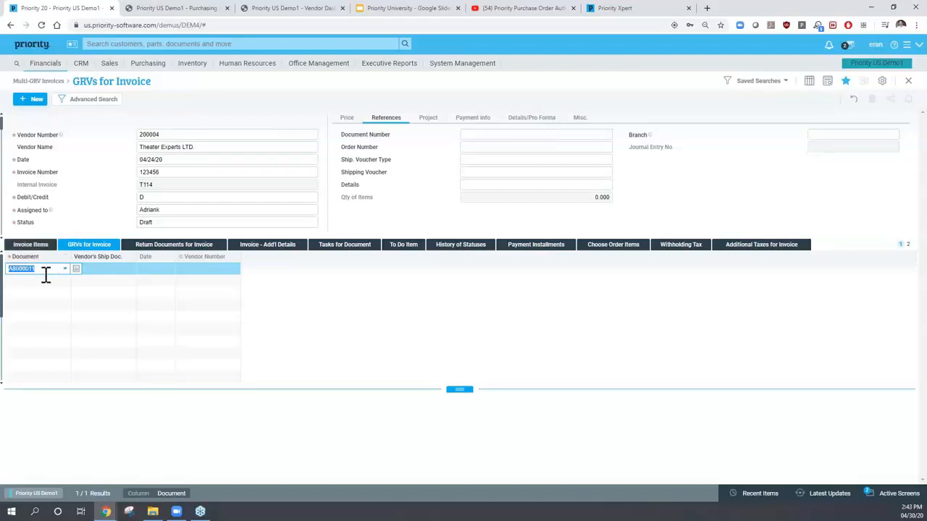
left_click(32, 246)
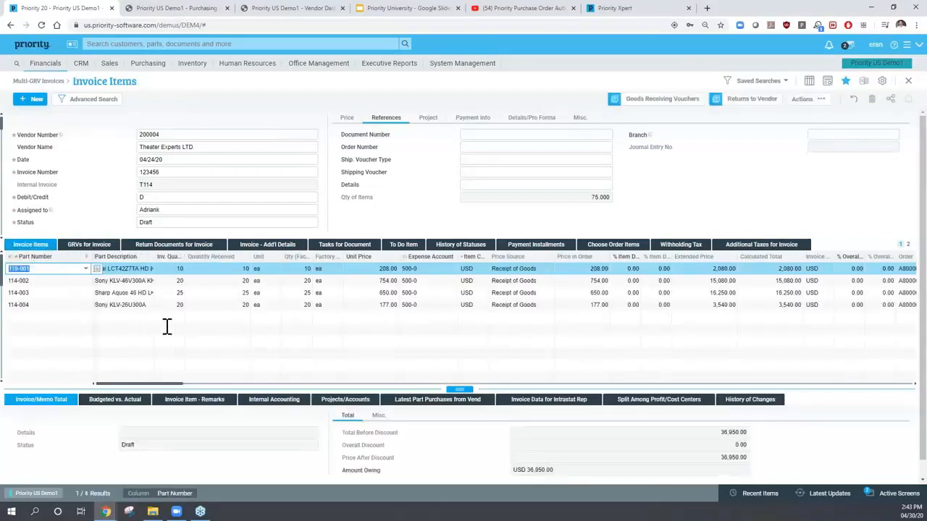
- Check the unit price of line 114-002, then go back to the invoice header
left_click(28, 317)
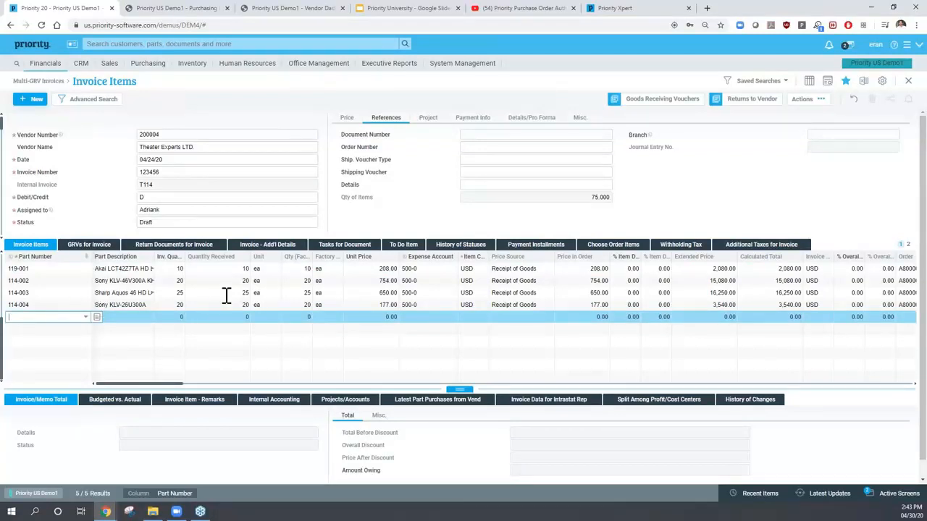
left_click(394, 280)
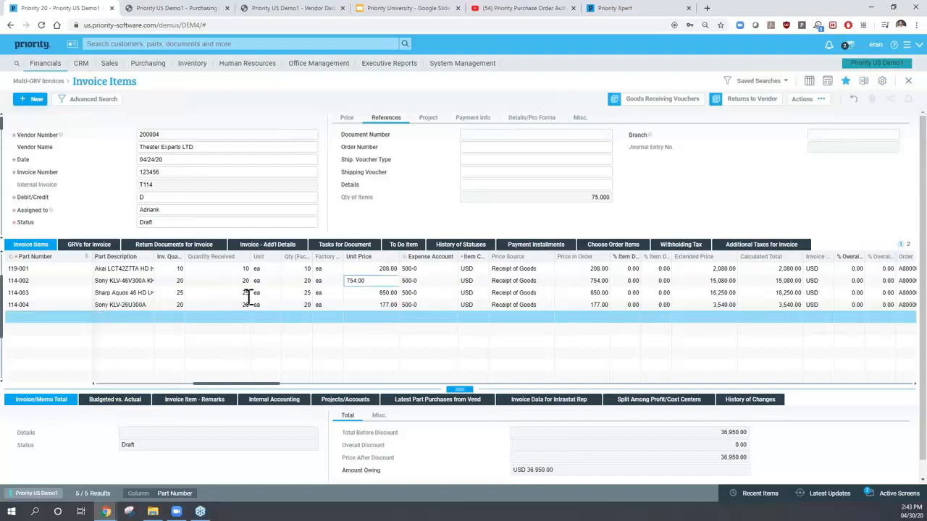
left_click(99, 173)
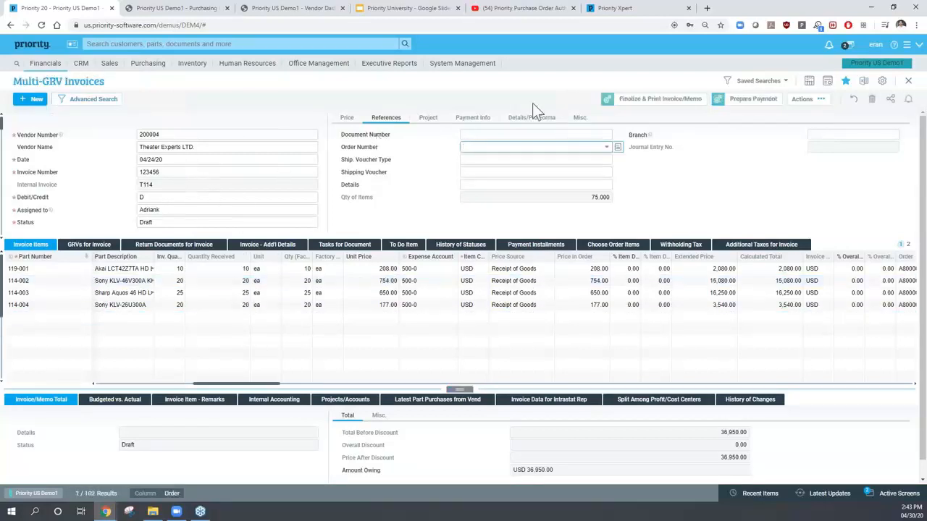
- Finalize the Theater Experts Multi-GRV invoice via Actions > Finalize Invoice/Memo
left_click(804, 101)
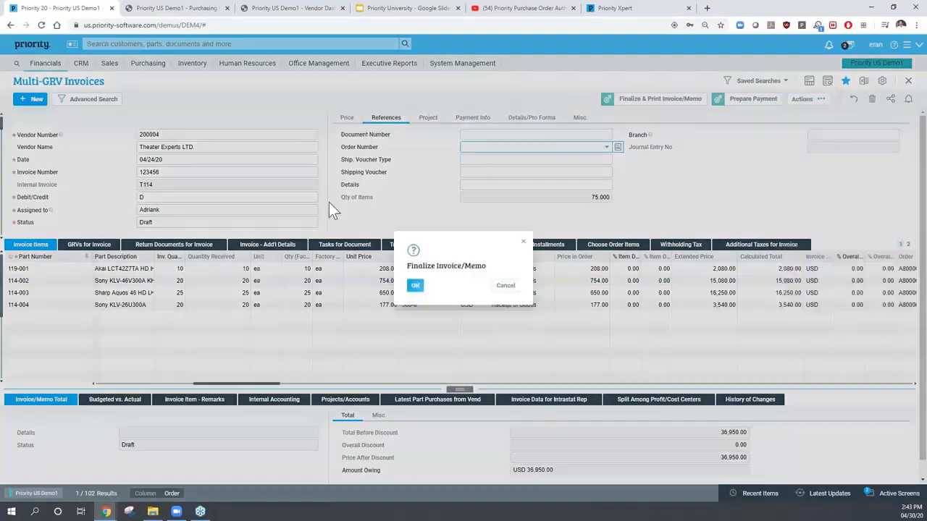
left_click(415, 285)
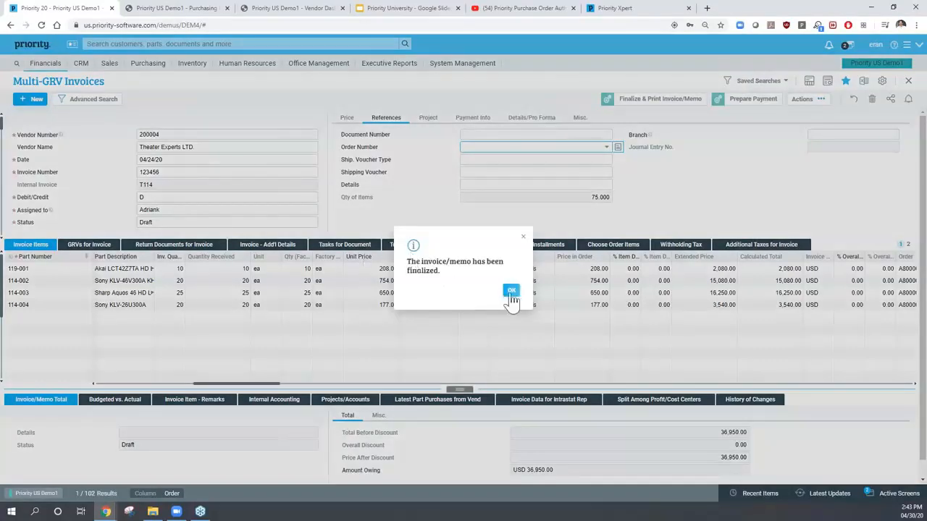
left_click(511, 291)
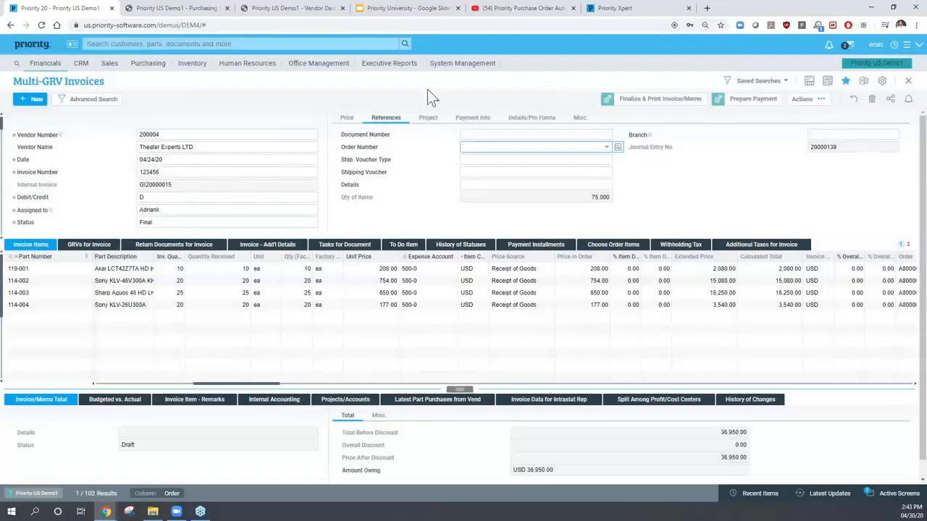
- Check journal entry 20000139 and the vendor number, then close the invoice
left_click(822, 148)
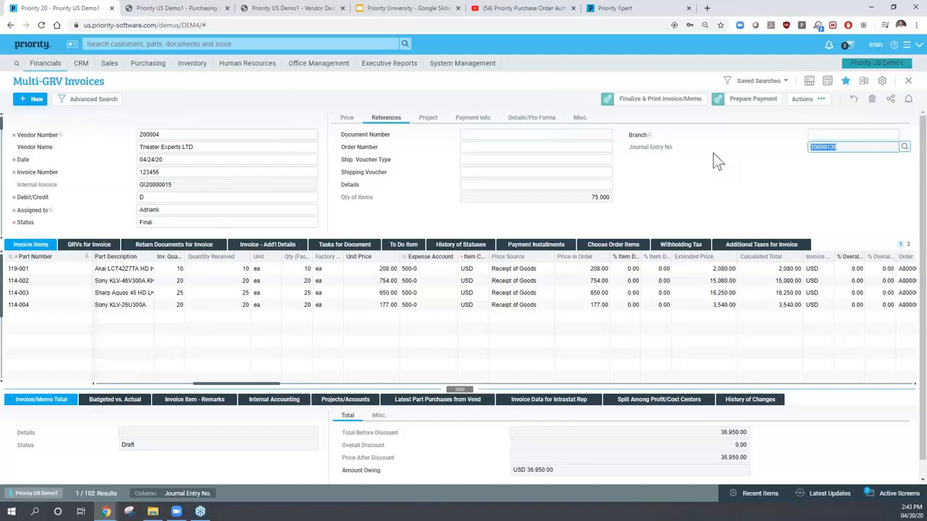
left_click(207, 135)
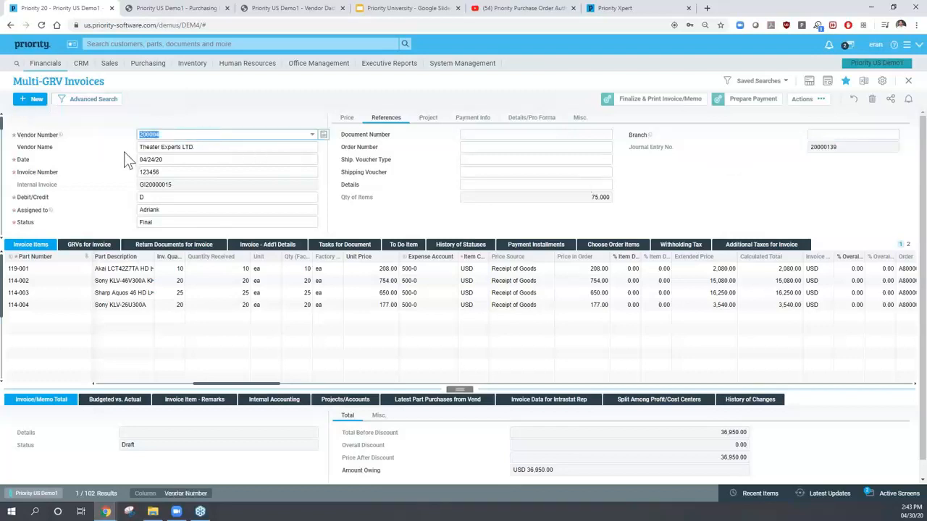
key("Escape")
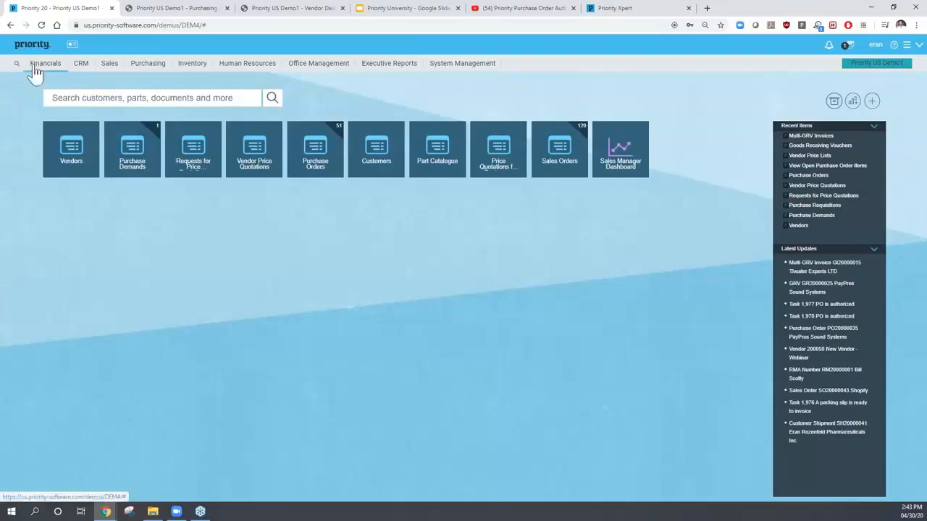
left_click(34, 66)
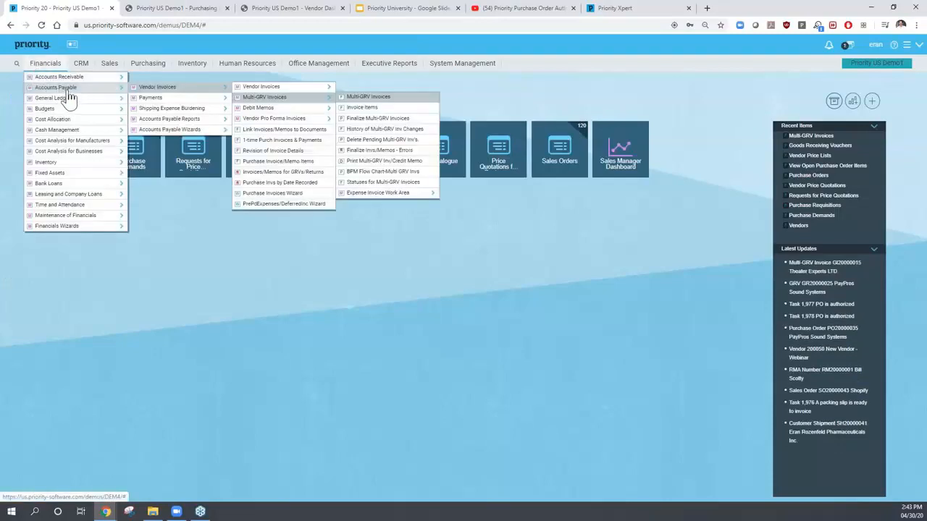
mouse_move(154, 105)
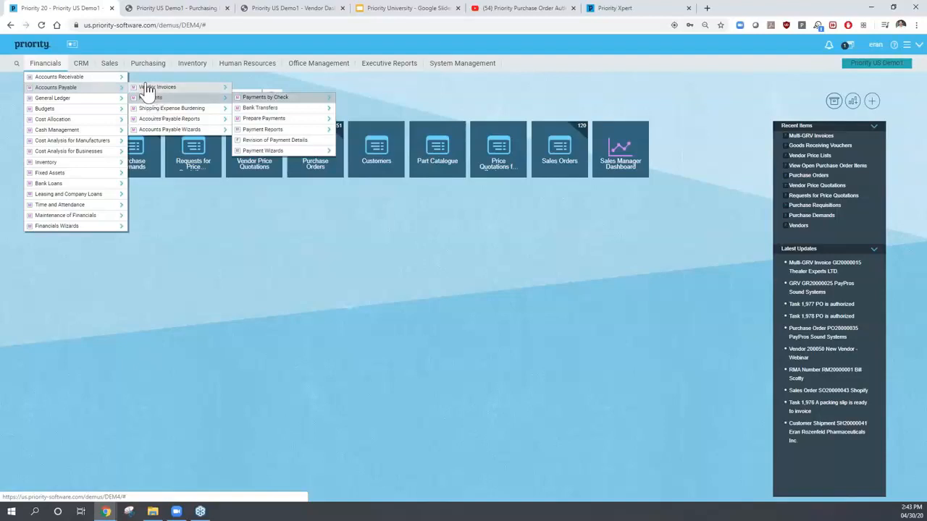
left_click(183, 120)
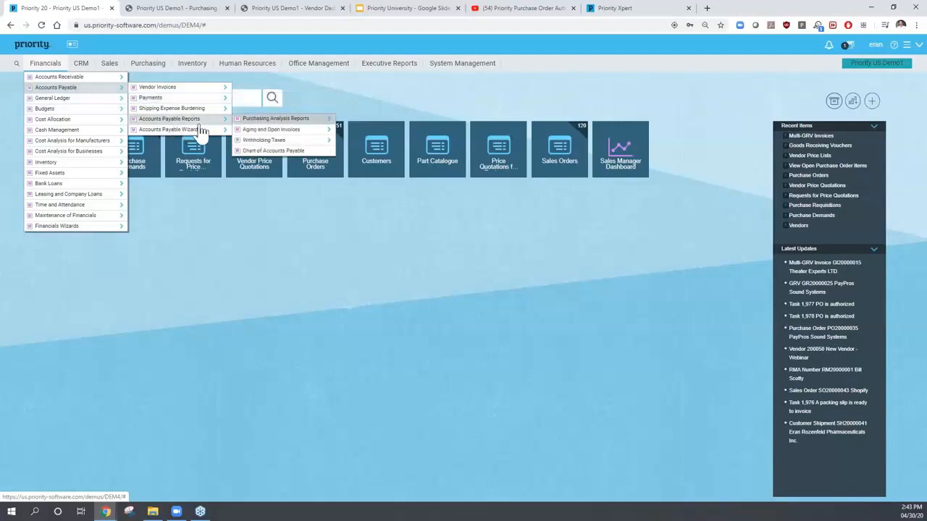
left_click(274, 130)
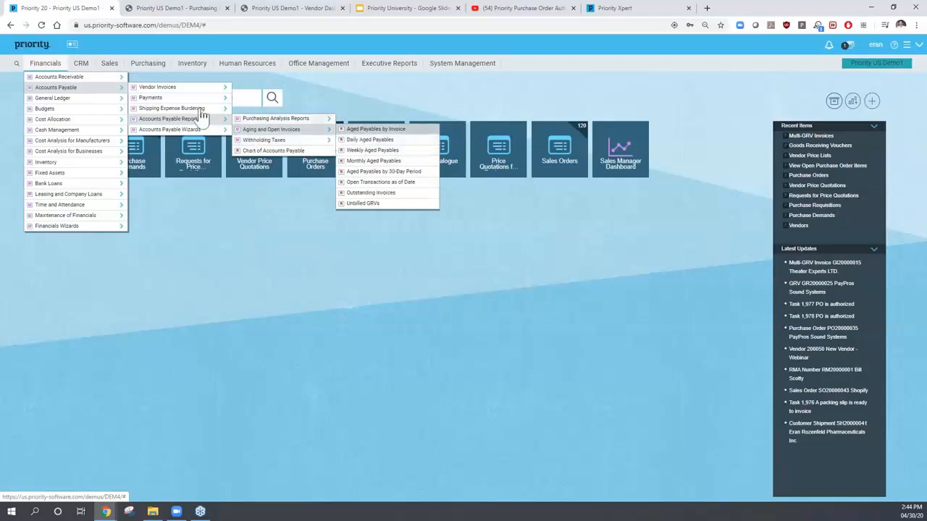
left_click(175, 100)
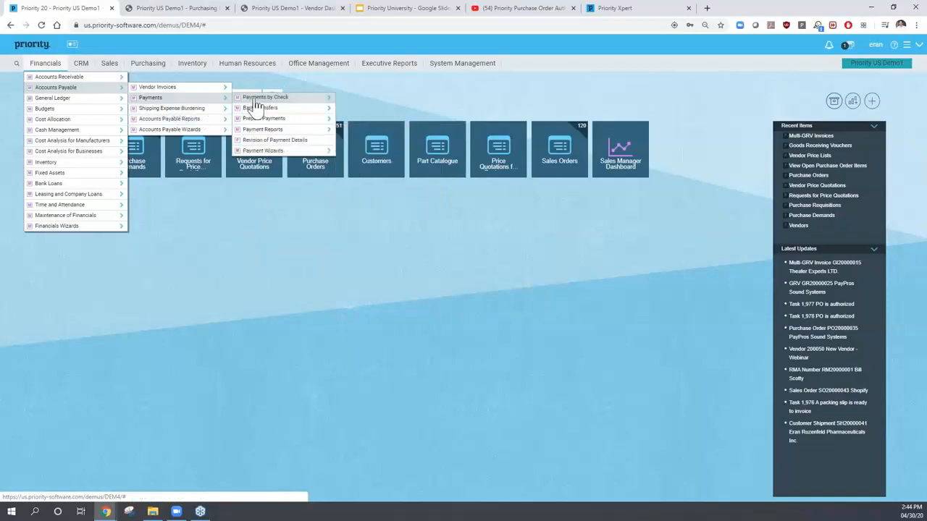
left_click(255, 100)
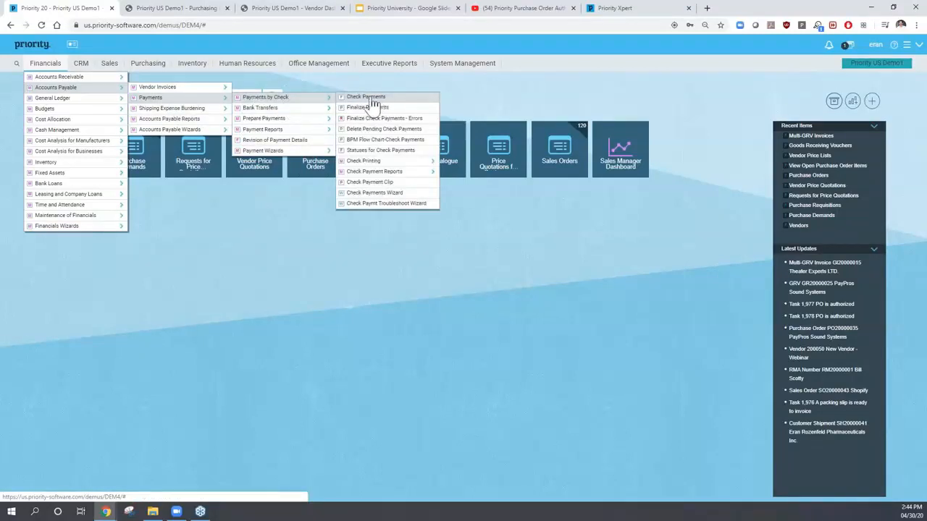
left_click(286, 110)
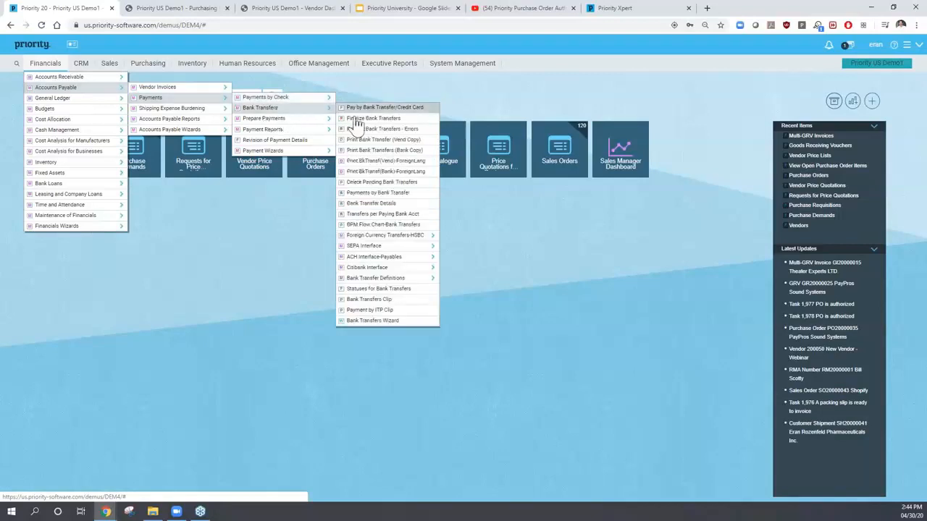
left_click(274, 119)
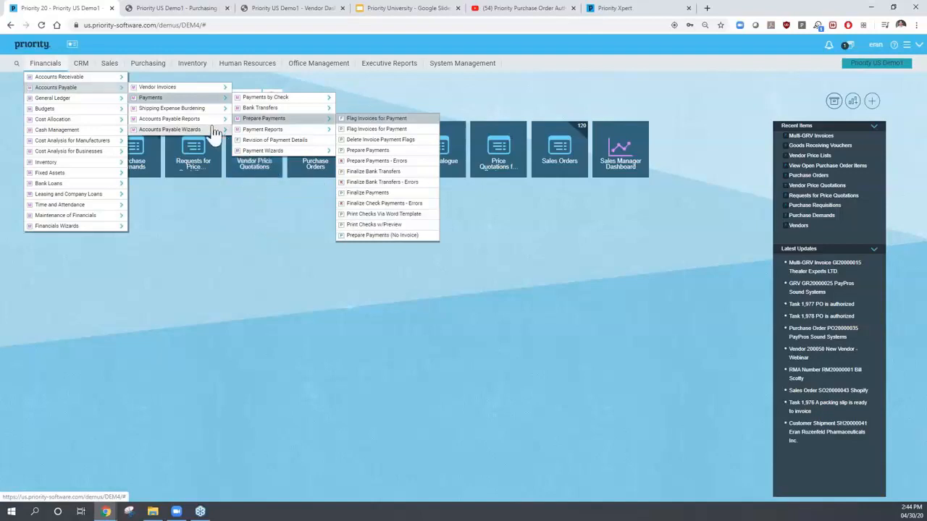
left_click(249, 223)
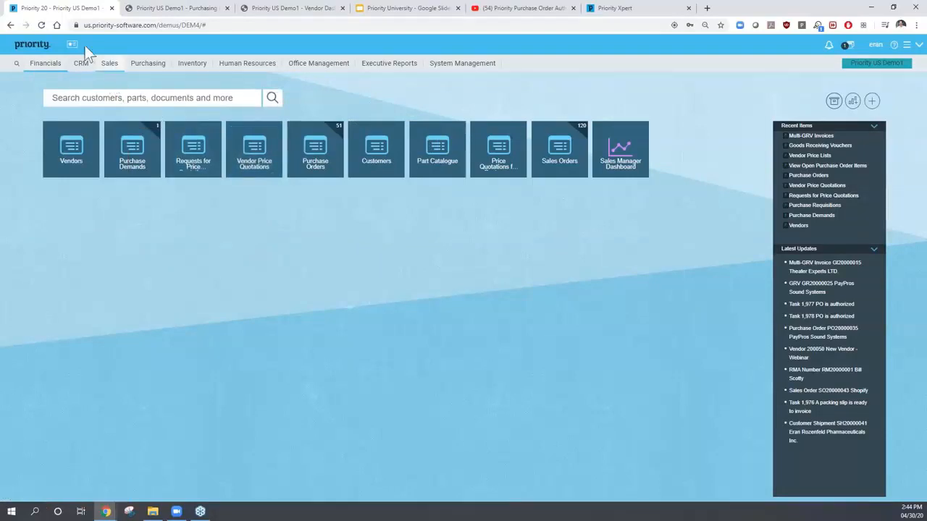
left_click(146, 70)
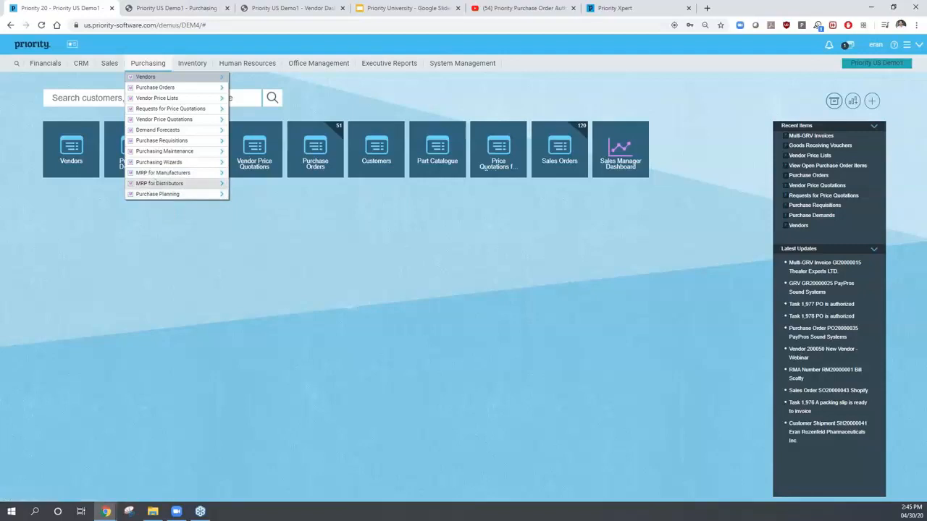
left_click(163, 141)
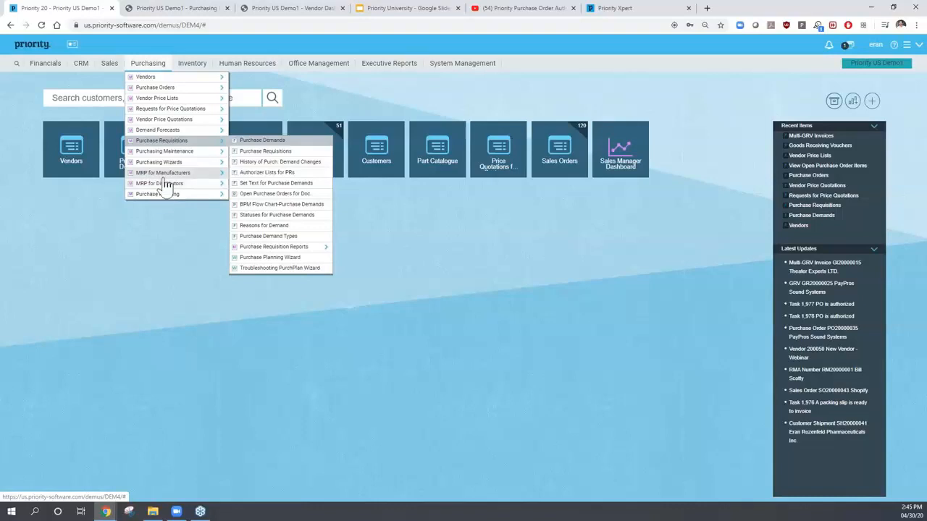
left_click(83, 203)
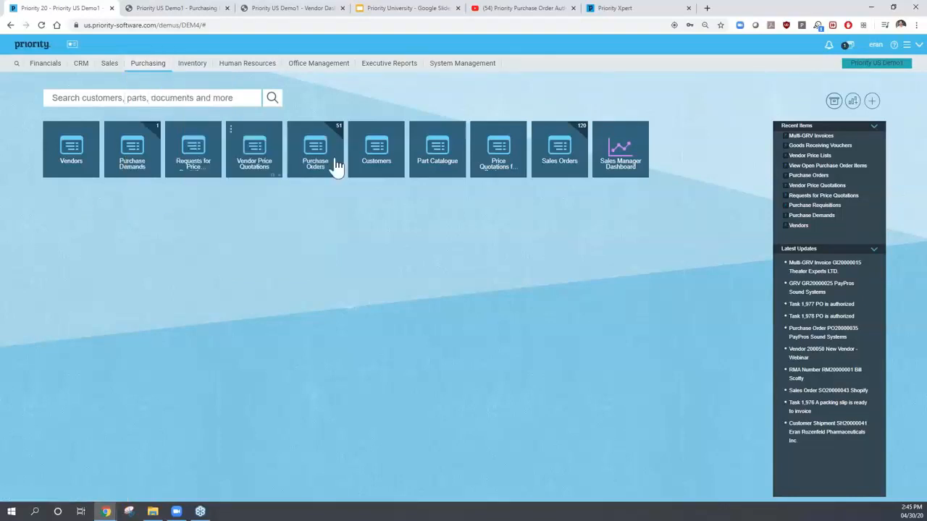
- Load part 0001100, Office Chair, in the Part Catalogue
left_click(434, 162)
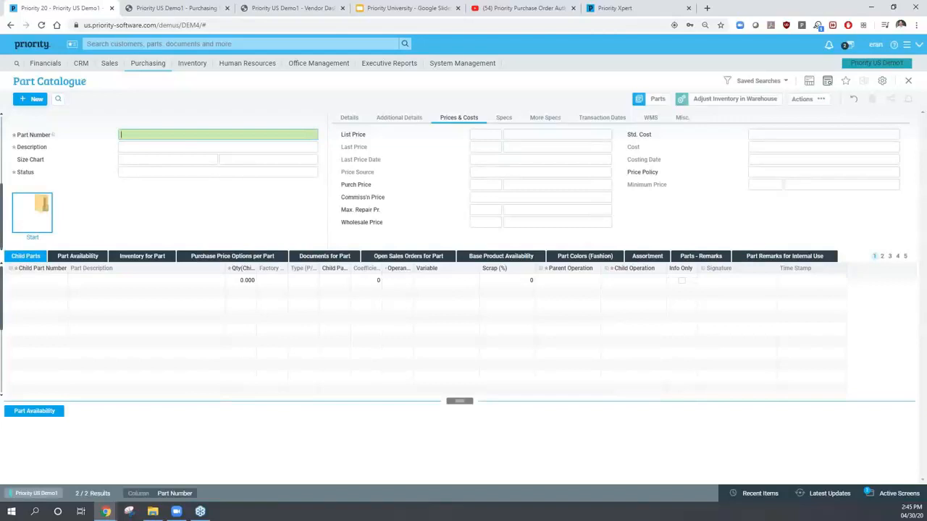
key("Down")
key("Down")
key("Down")
key("Return")
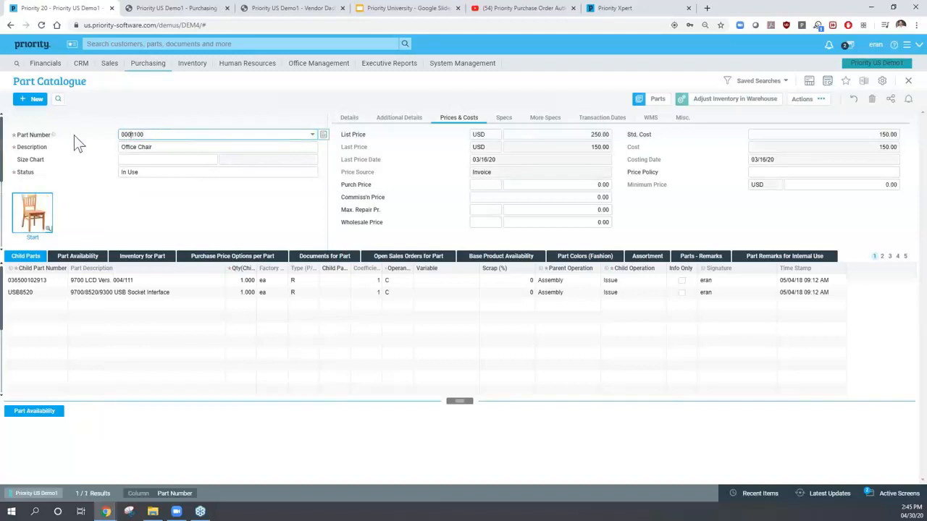
- Review the part's Purchase/MRP planning quantities (minimum 20, maximum 200, increment 15) and lead times
left_click(802, 99)
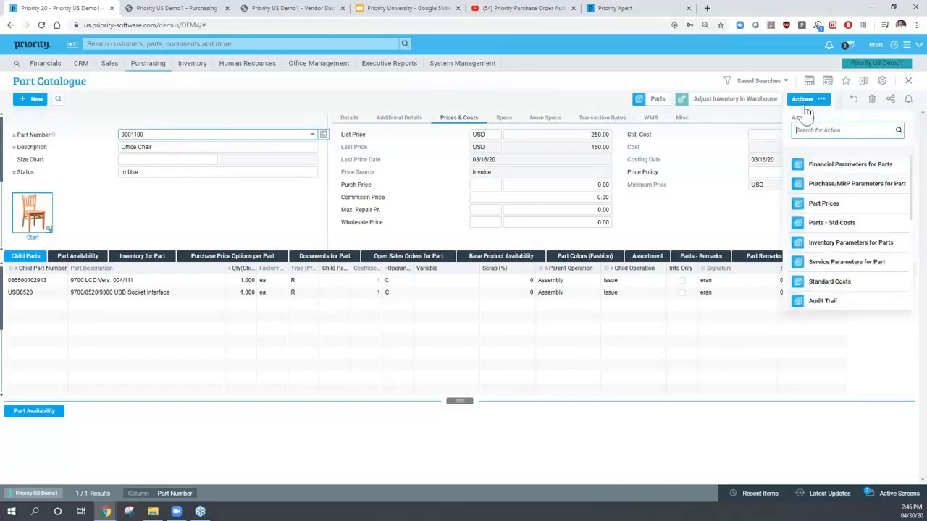
left_click(859, 187)
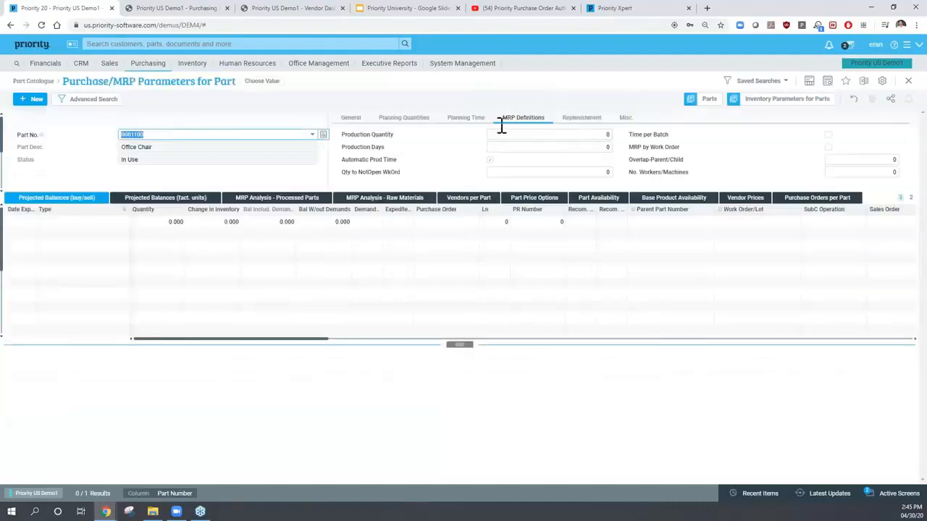
left_click(396, 121)
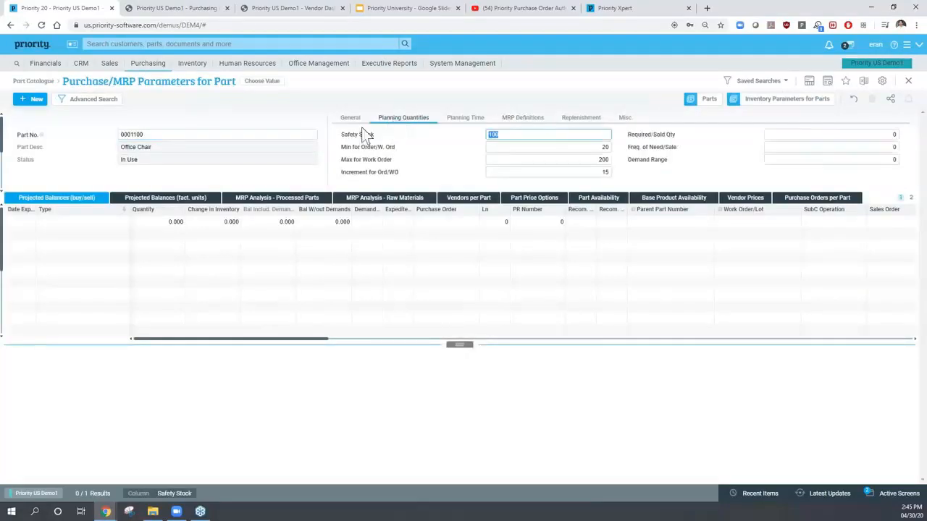
left_click(501, 147)
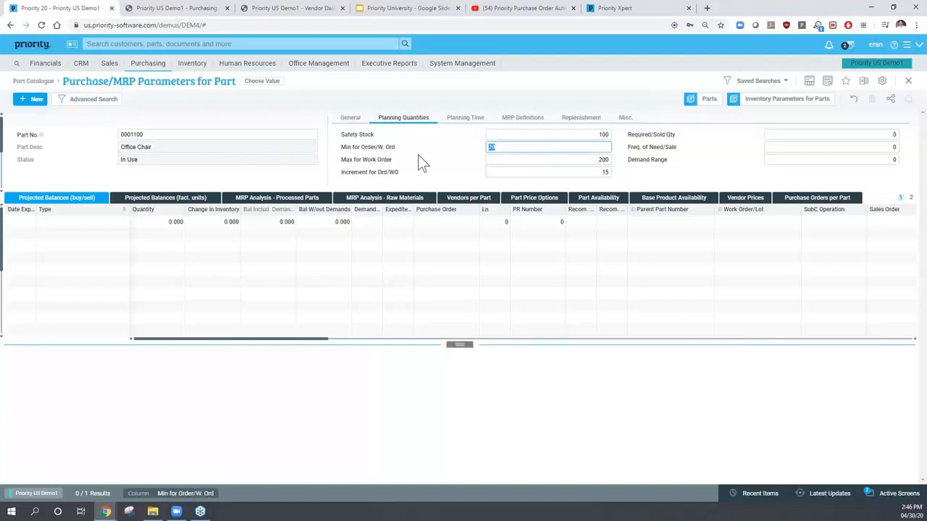
left_click(494, 159)
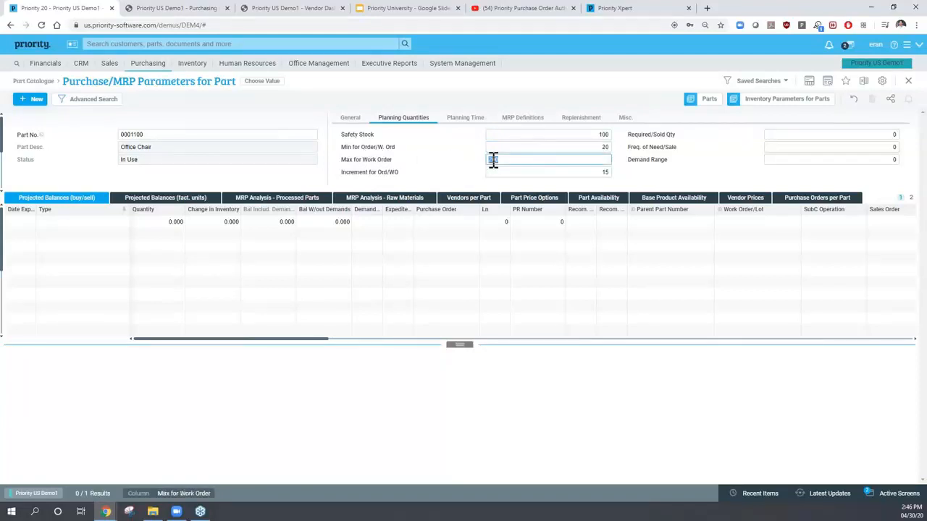
left_click(496, 172)
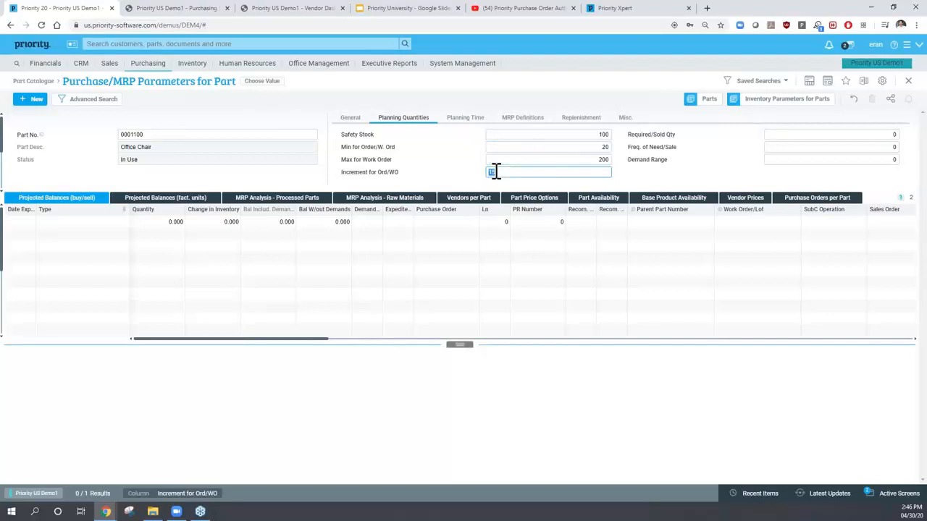
left_click(464, 118)
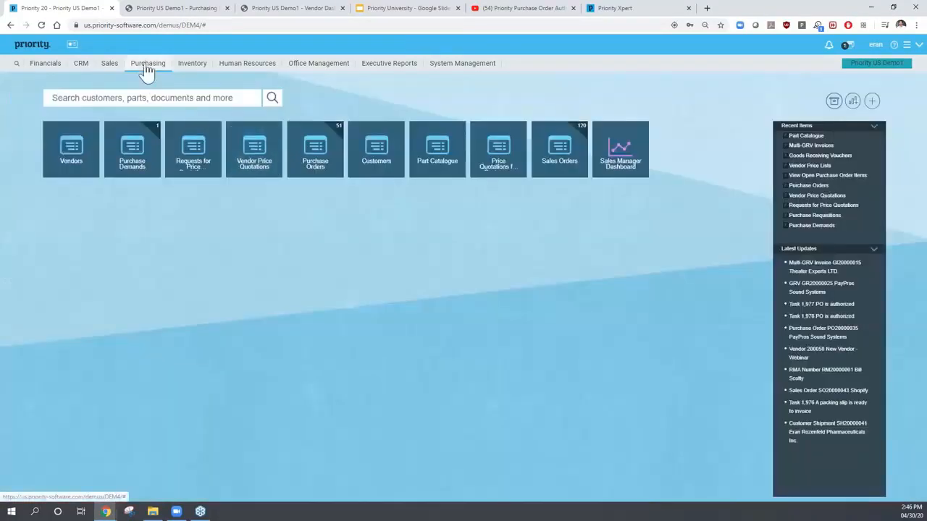
- Browse the Purchasing menu, then switch to the Priority Xpert support site
left_click(147, 66)
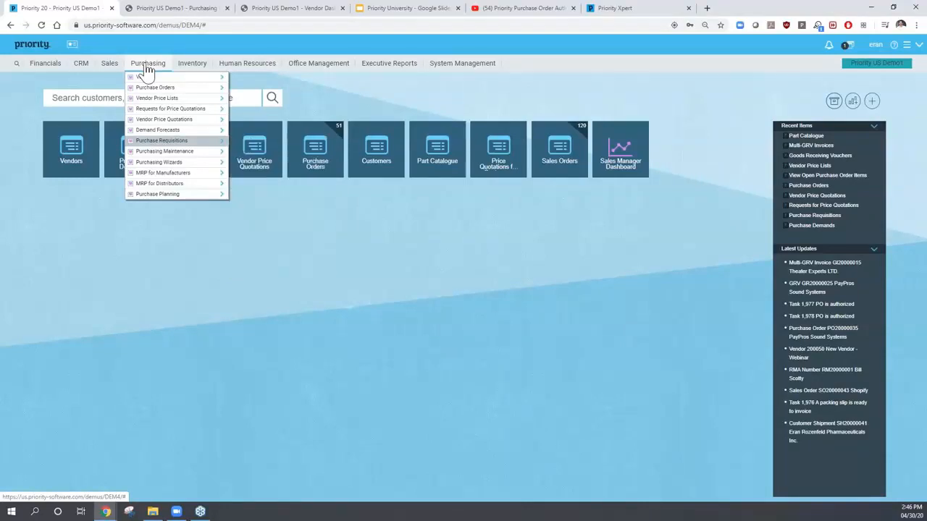
left_click(612, 10)
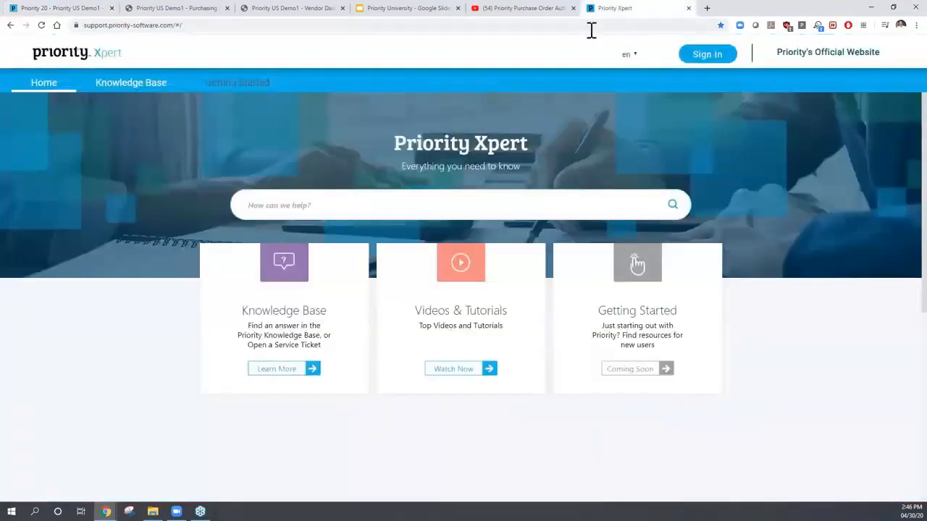